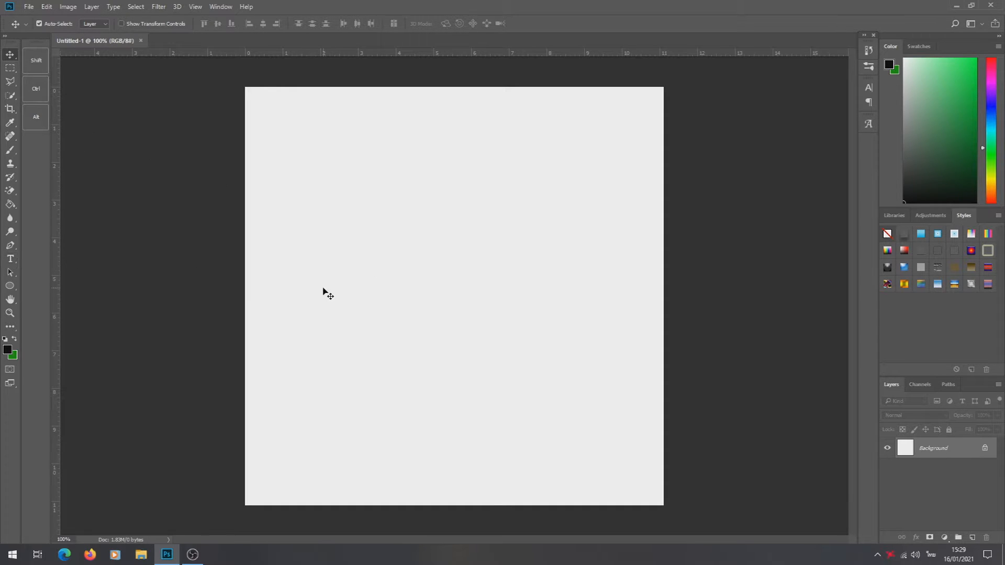
# - Activate the Type tool and set the font size to 72 pt for the blank canvas
pyautogui.click(10, 259)
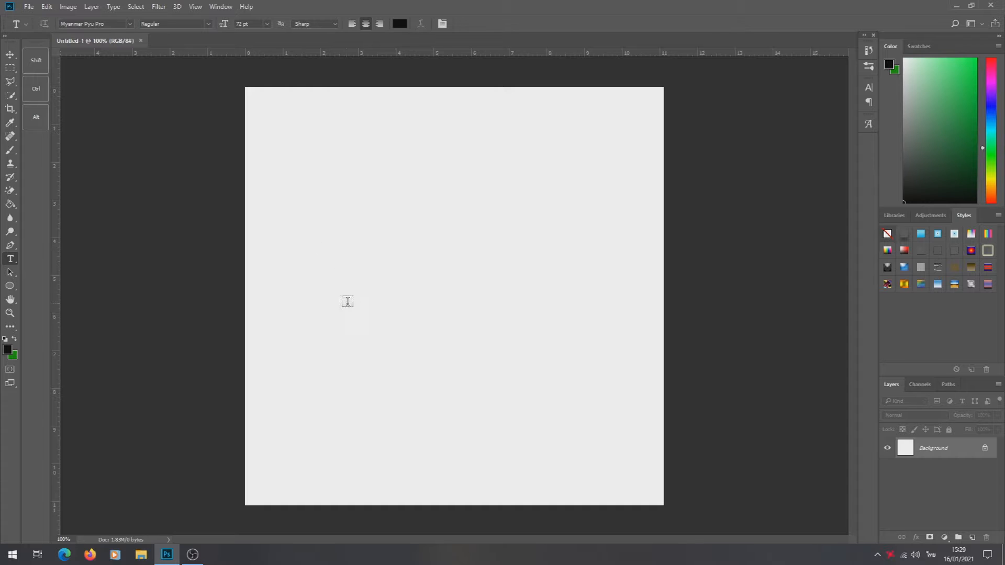
pyautogui.click(267, 25)
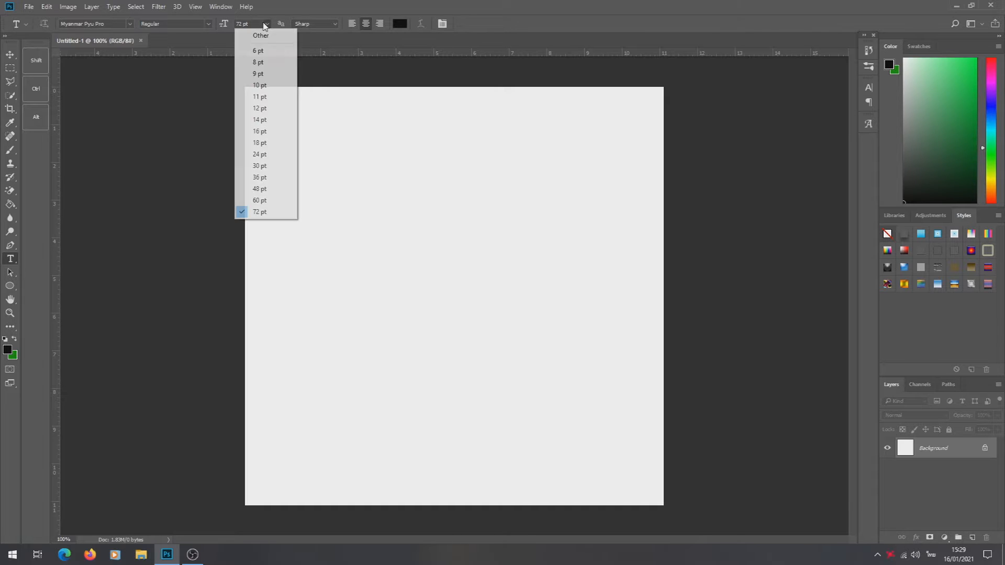
pyautogui.click(263, 212)
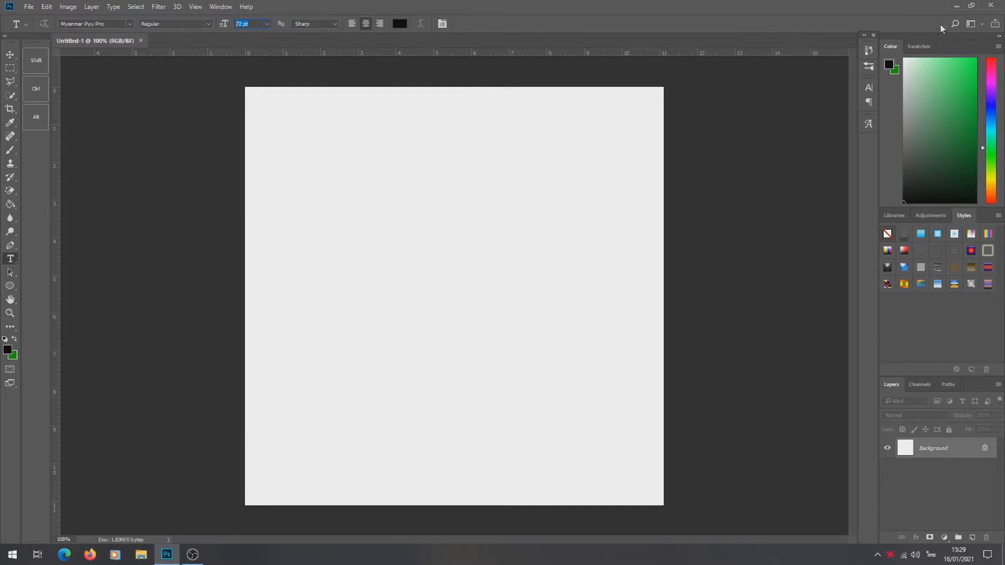
# - Switch from Photoshop to Chrome, maximize the browser window and open the Facebook home feed
pyautogui.click(956, 6)
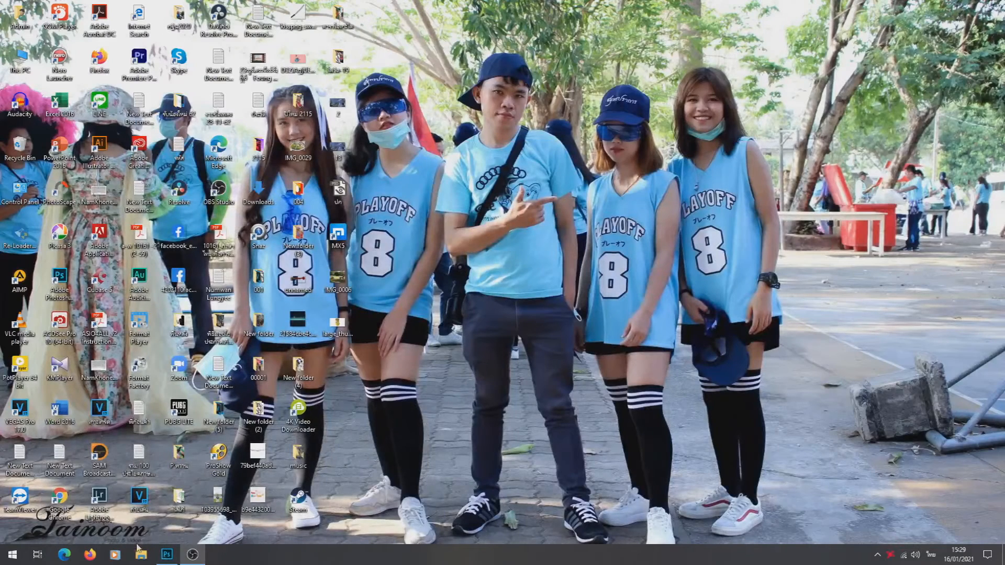
pyautogui.doubleClick(70, 492)
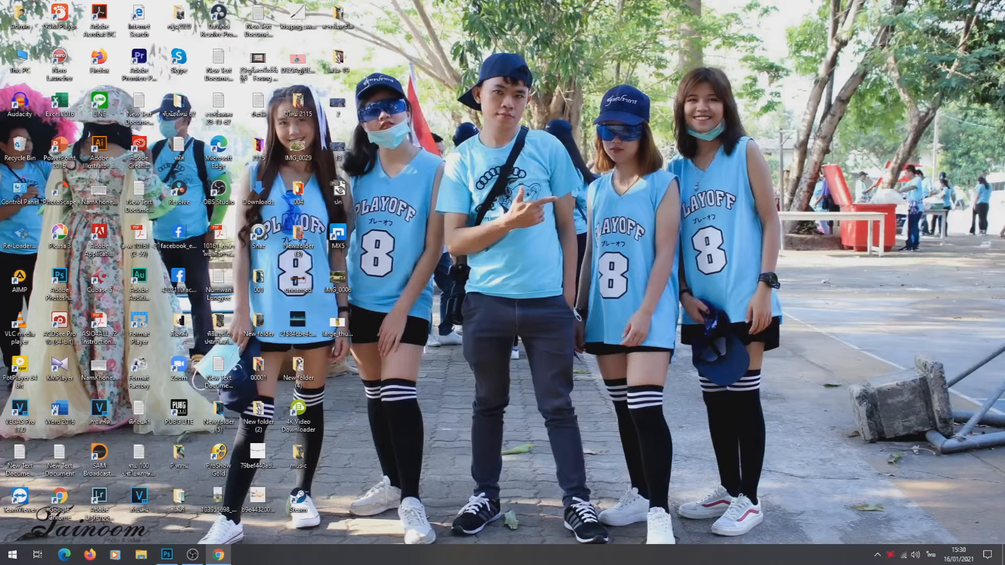
pyautogui.moveTo(1004, 38); pyautogui.dragTo(769, 61)
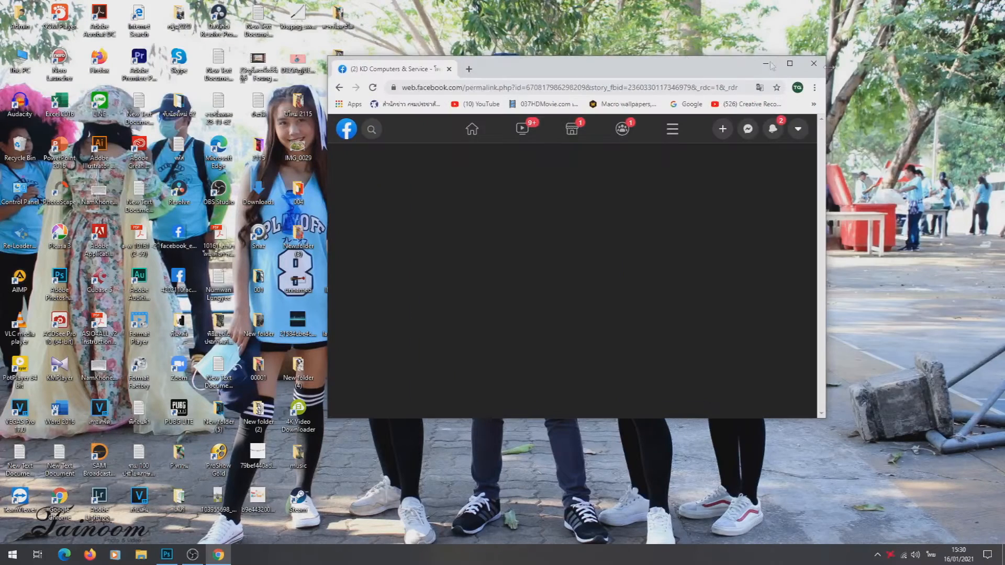
pyautogui.click(784, 65)
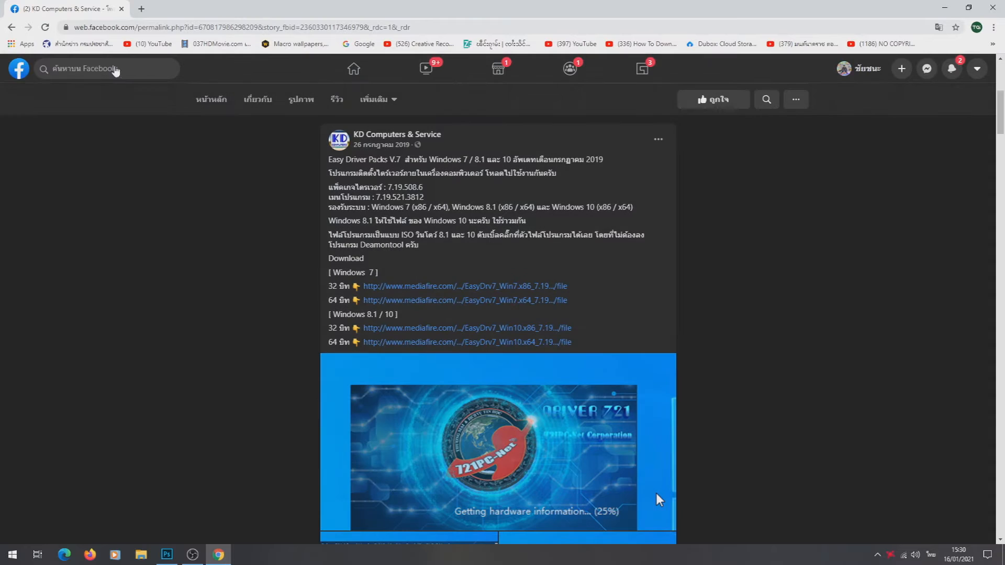
pyautogui.click(115, 70)
pyautogui.click(350, 69)
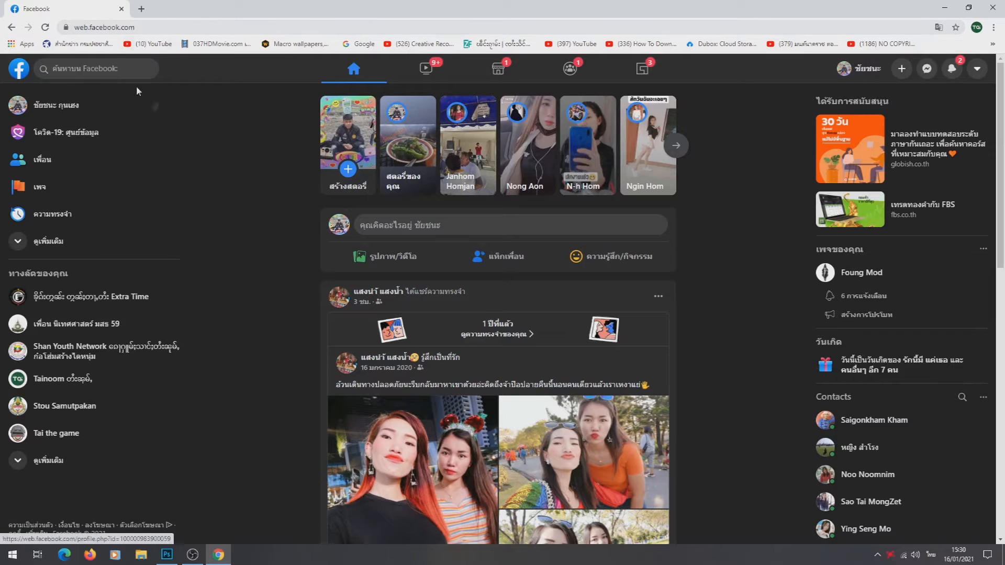
# - Start a Facebook search with the keyboard layout set to English (United States)
pyautogui.click(87, 67)
pyautogui.press('super+space')
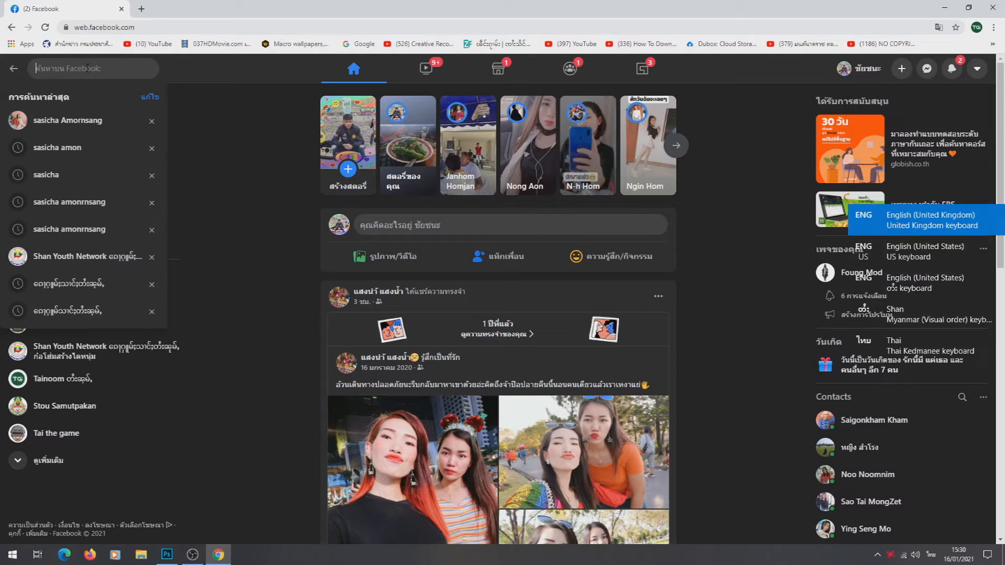
pyautogui.press('super+space')
pyautogui.write('p')
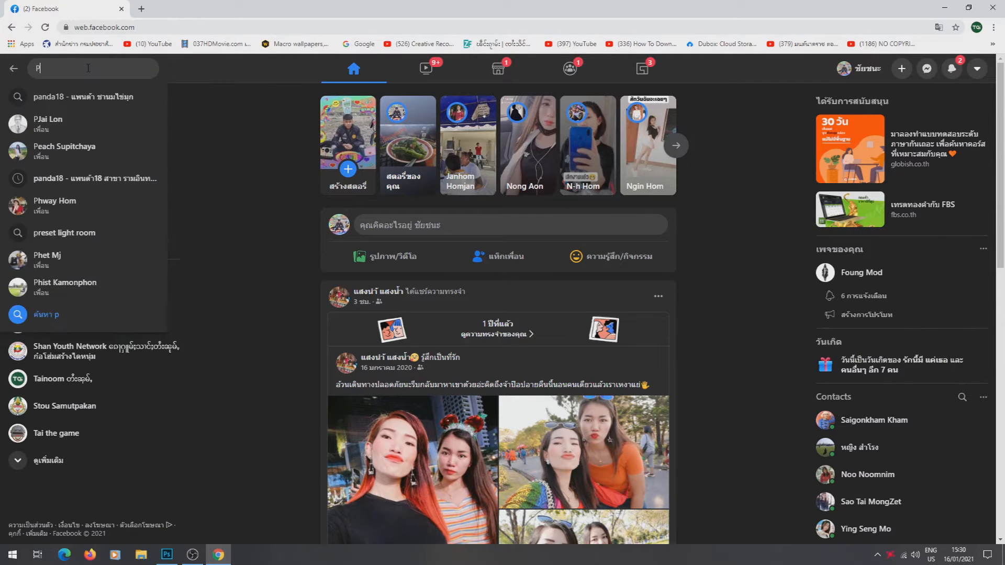
pyautogui.write('r')
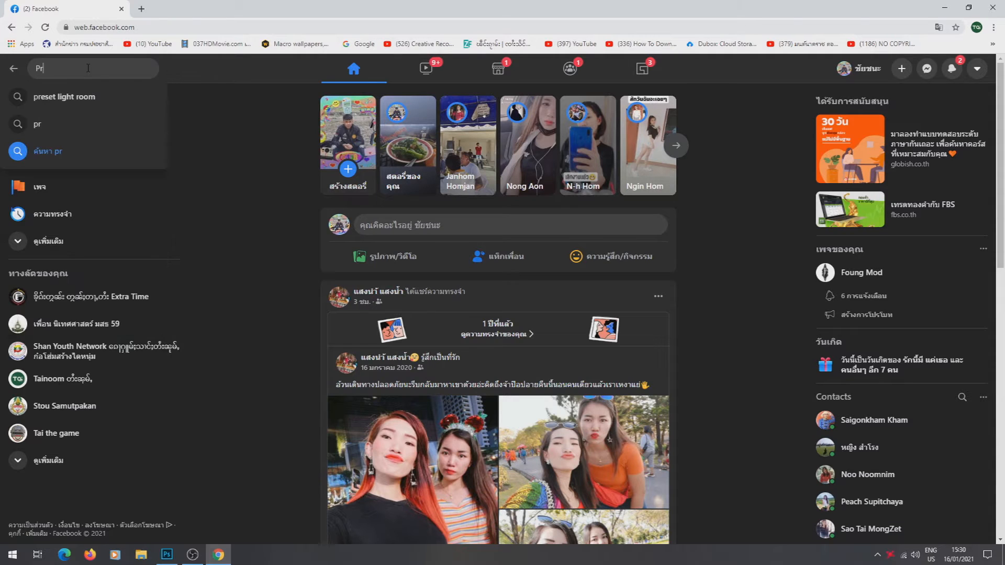
pyautogui.write('e')
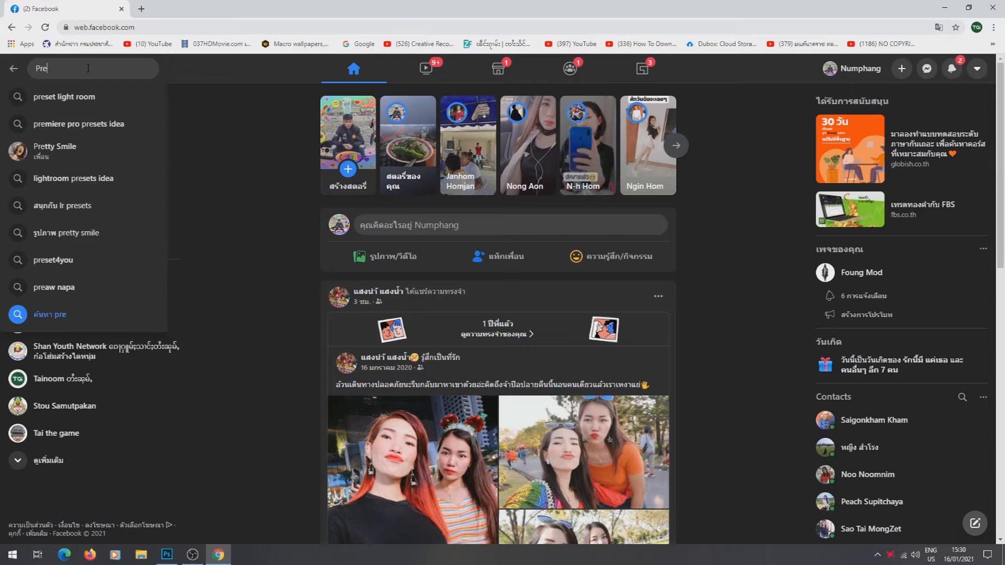
pyautogui.press('BackSpace')
pyautogui.press('BackSpace')
pyautogui.press('BackSpace')
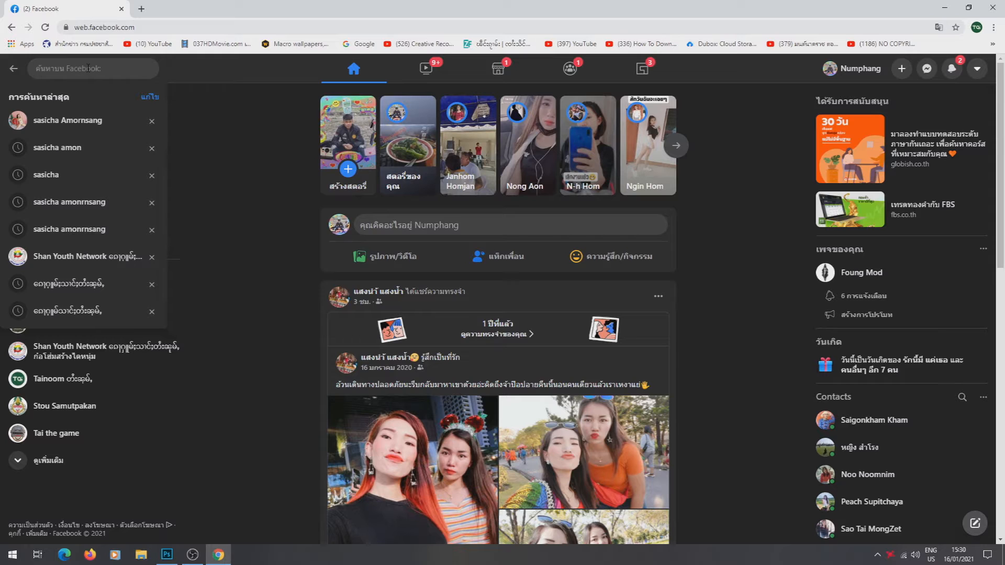
# - Search Facebook for "photography" using the suggestion and look through the results
pyautogui.write('Phot')
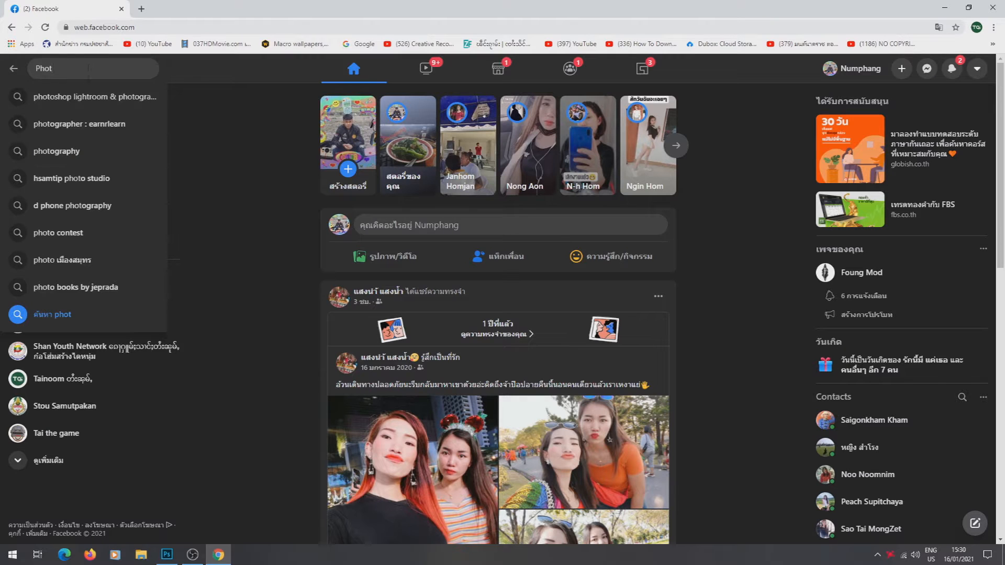
pyautogui.click(90, 155)
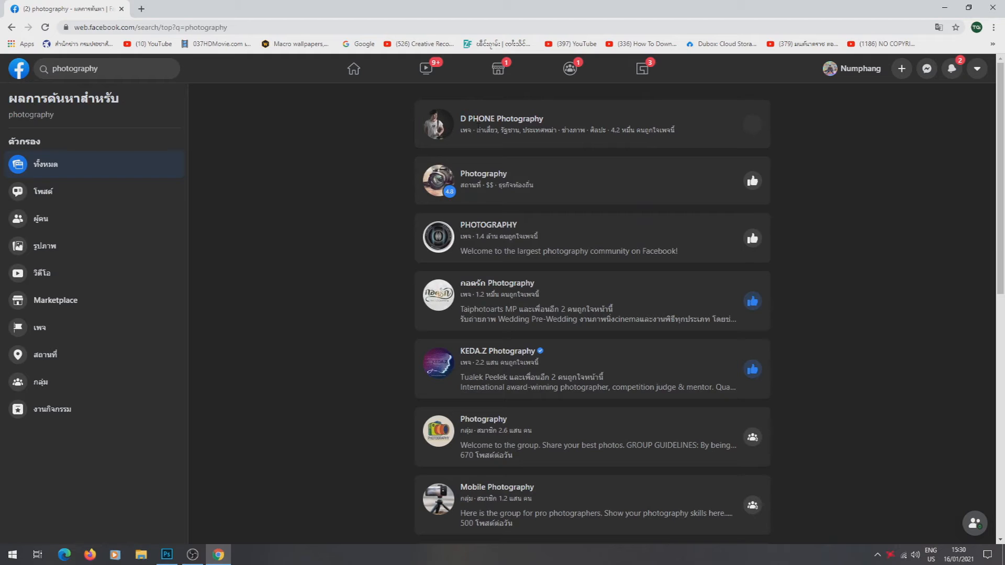
pyautogui.scroll(-3, 482, 182)
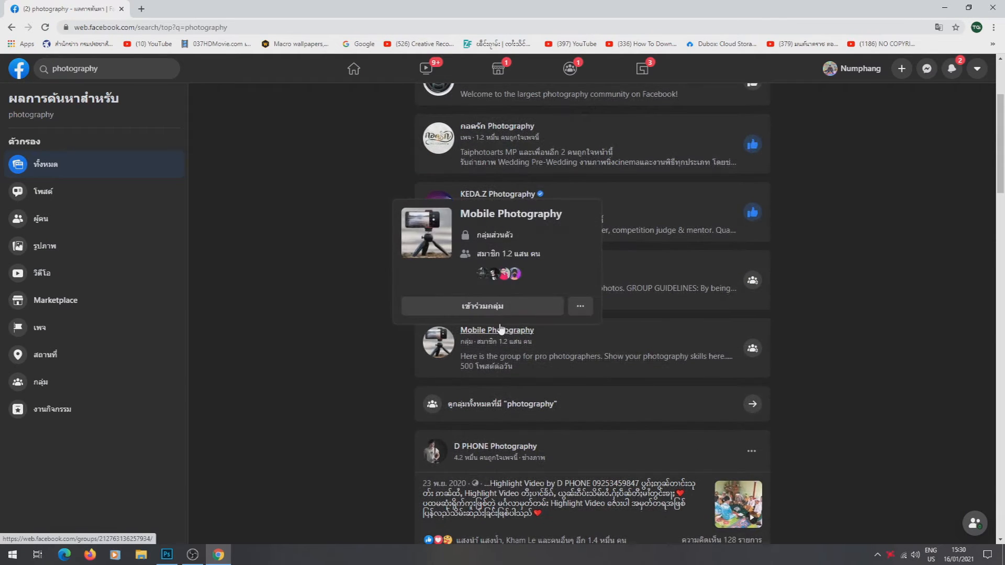
pyautogui.scroll(2, 506, 340)
# - Replace the search text with Thai input and search for the suggestion "รับถ่ายรูปงานแต่งราคาถูก"
pyautogui.click(126, 68)
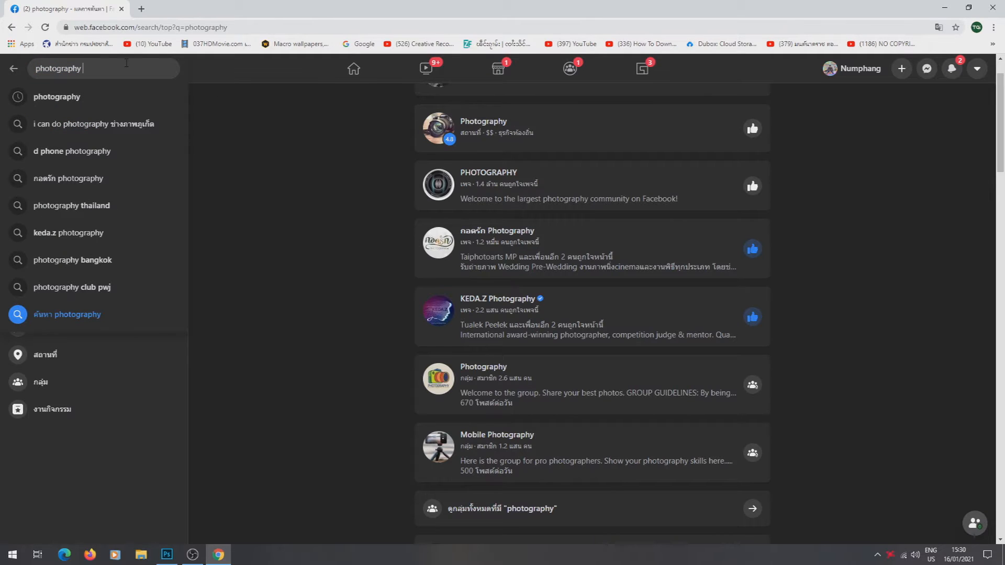
pyautogui.press('BackSpace')
pyautogui.press('BackSpace')
pyautogui.press('BackSpace')
pyautogui.press('BackSpace')
pyautogui.press('BackSpace')
pyautogui.press('BackSpace')
pyautogui.press('BackSpace')
pyautogui.press('BackSpace')
pyautogui.press('BackSpace')
pyautogui.press('BackSpace')
pyautogui.press('BackSpace')
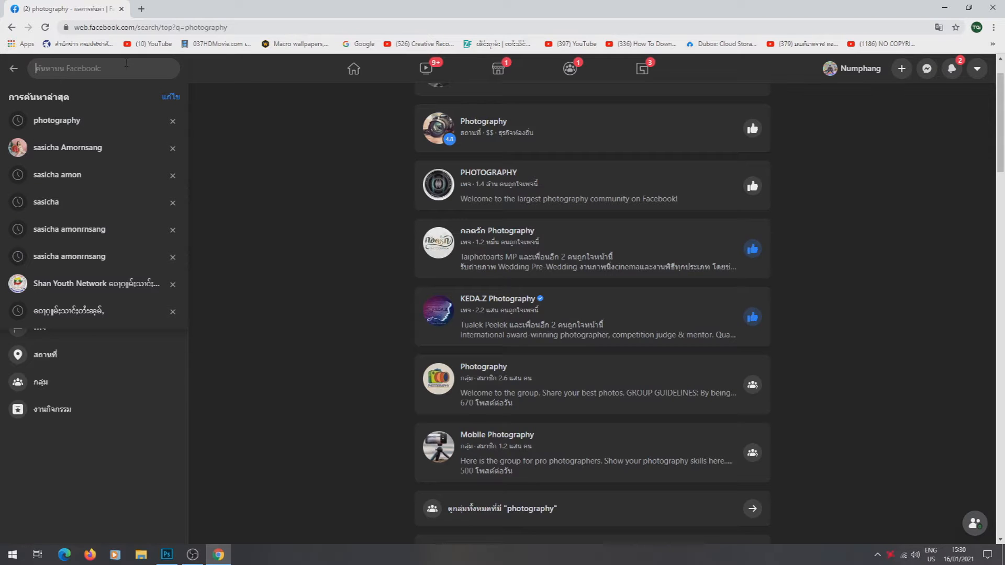
pyautogui.press('super+space')
pyautogui.press('super+space')
pyautogui.press('super+space')
pyautogui.write('ร')
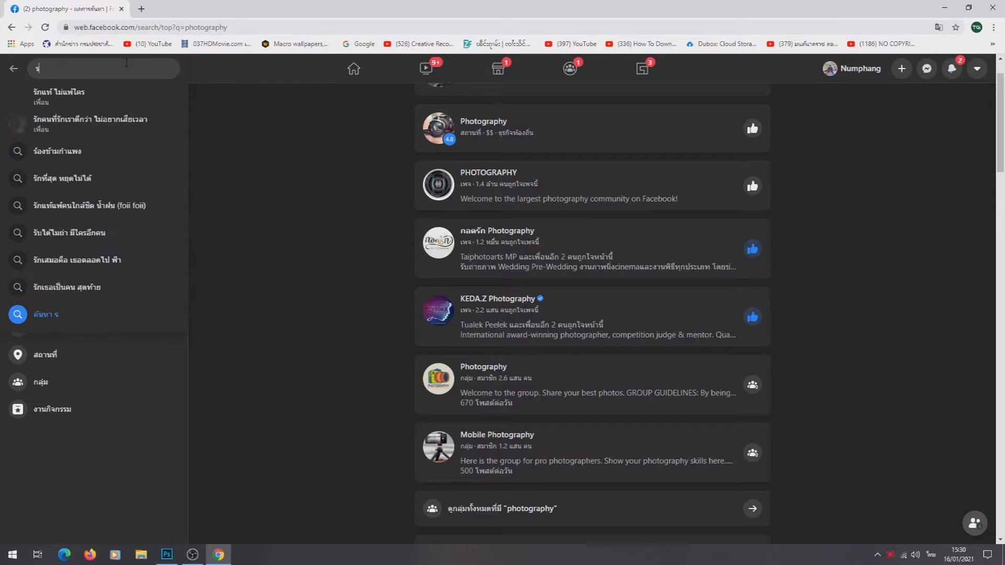
pyautogui.write('ับ')
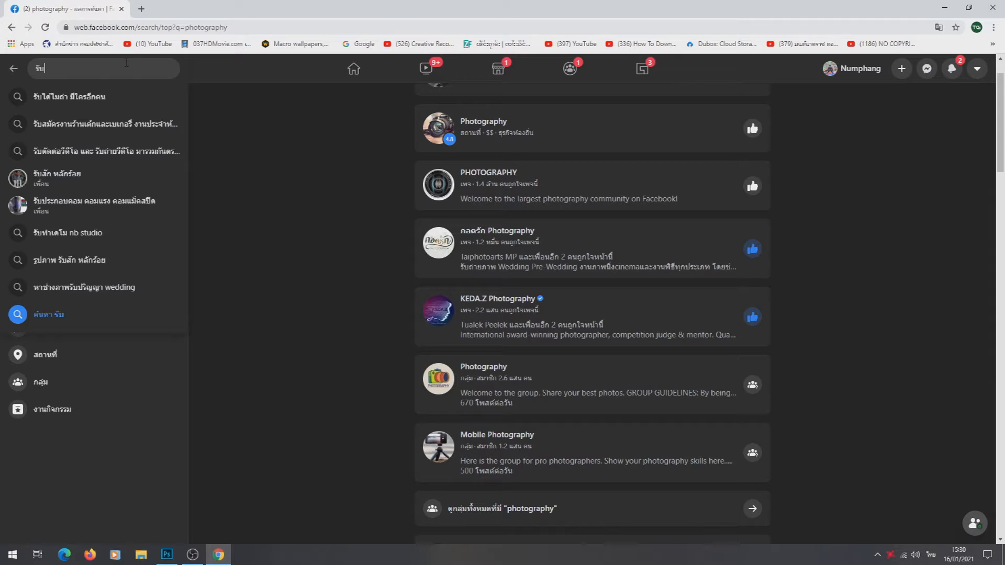
pyautogui.write('ถ่ายร')
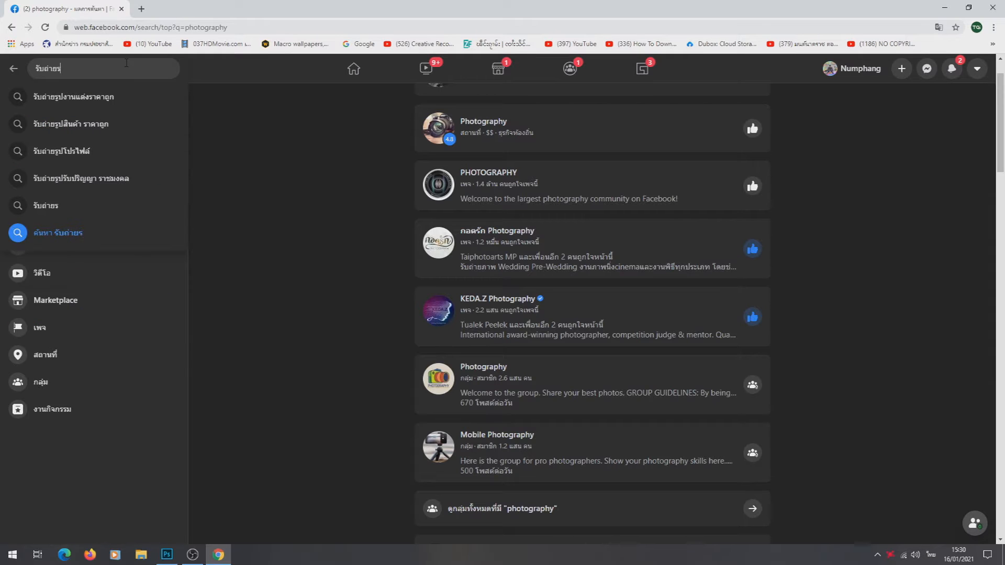
pyautogui.click(110, 96)
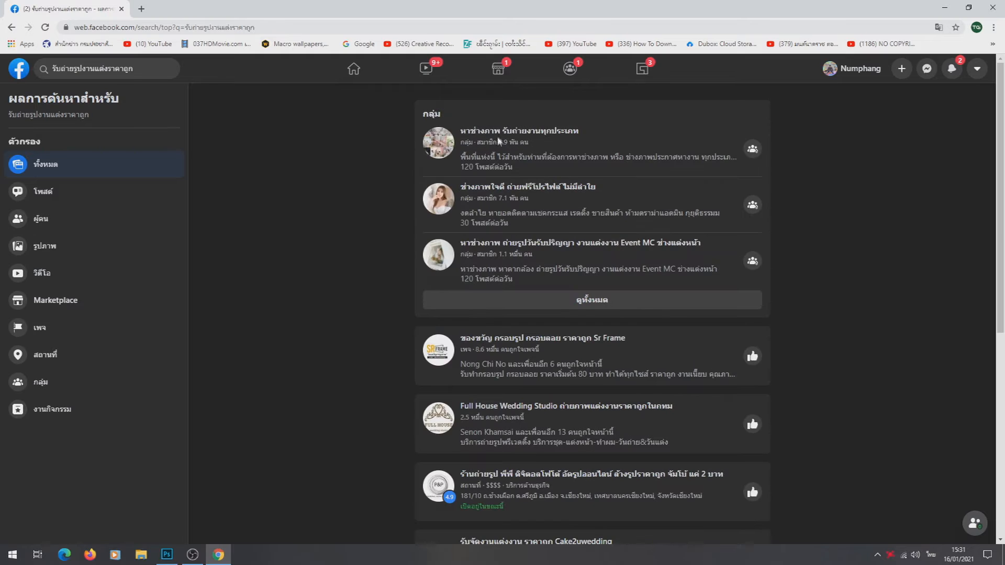
# - Open the group "หาช่างภาพ รับถ่ายงานทุกประเภท" from the results and look through its cover photo and posts
pyautogui.click(503, 134)
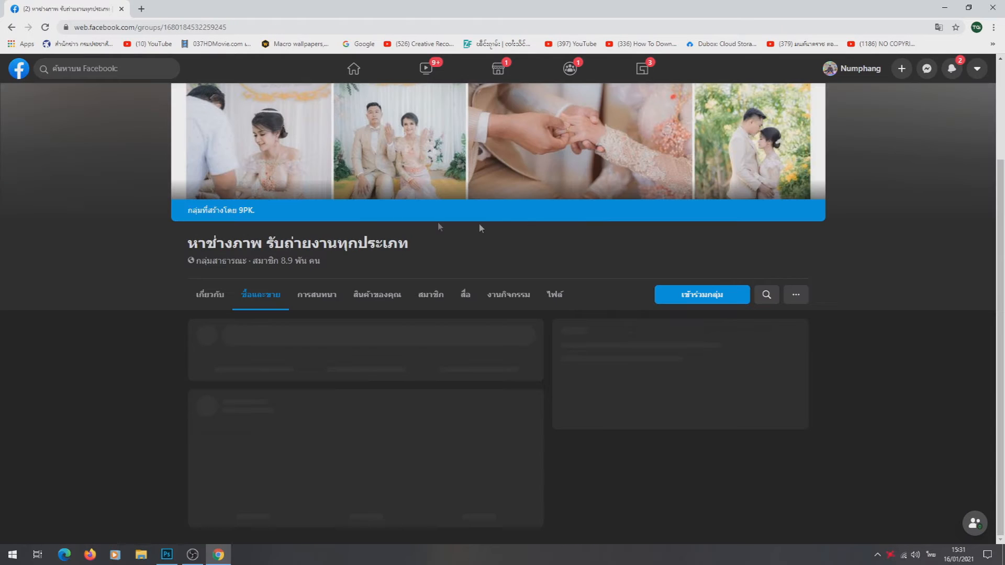
pyautogui.scroll(1, 634, 228)
pyautogui.scroll(-2, 634, 229)
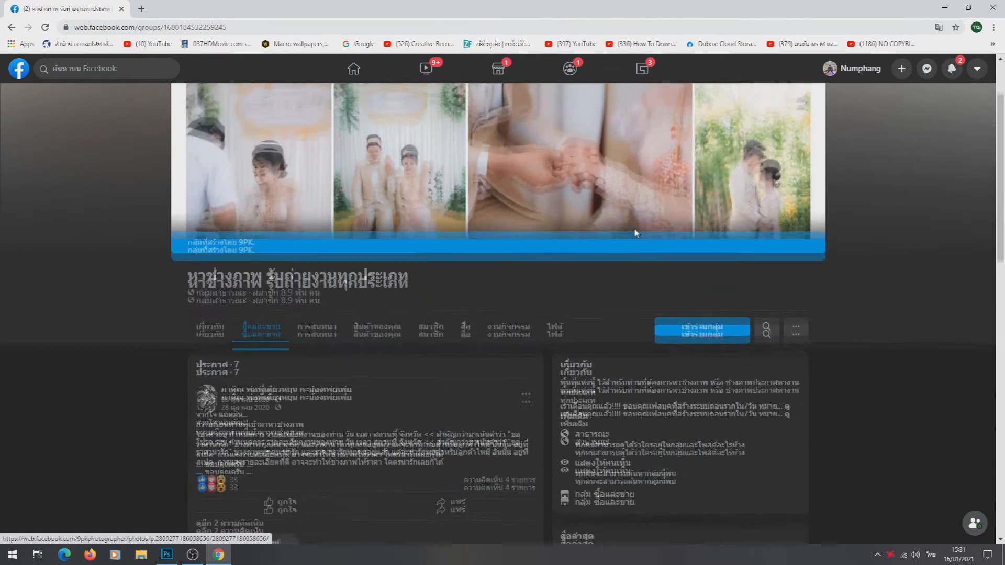
pyautogui.scroll(-15, 541, 343)
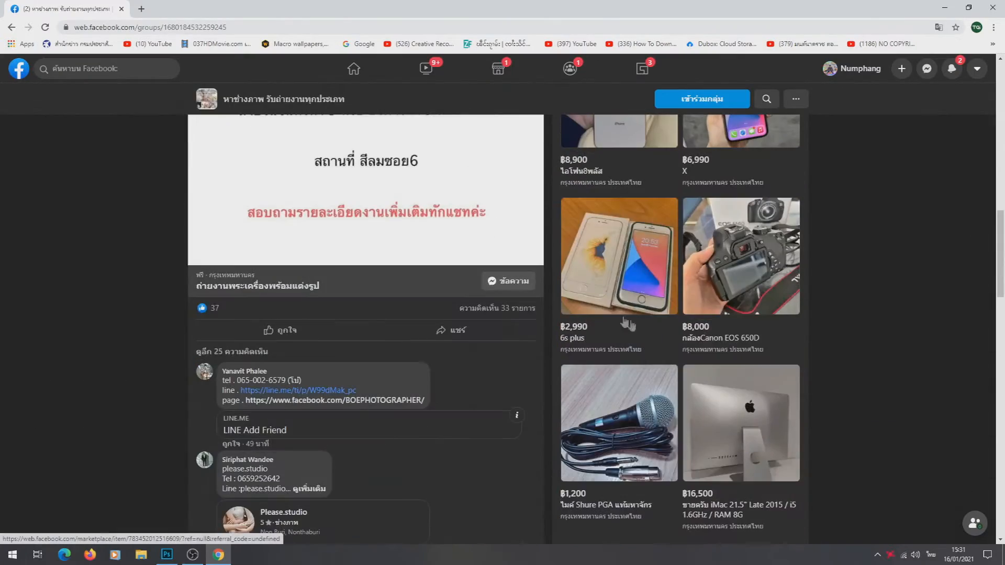
pyautogui.scroll(15, 360, 190)
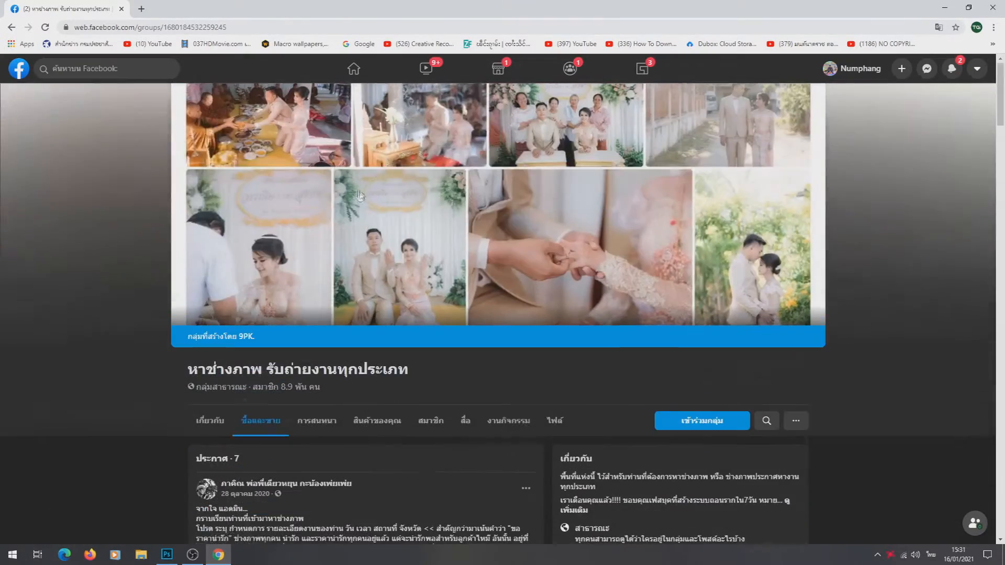
# - Search Facebook for wedding photographers with the text "ช่างภาพงานอแต่ง"
pyautogui.click(92, 69)
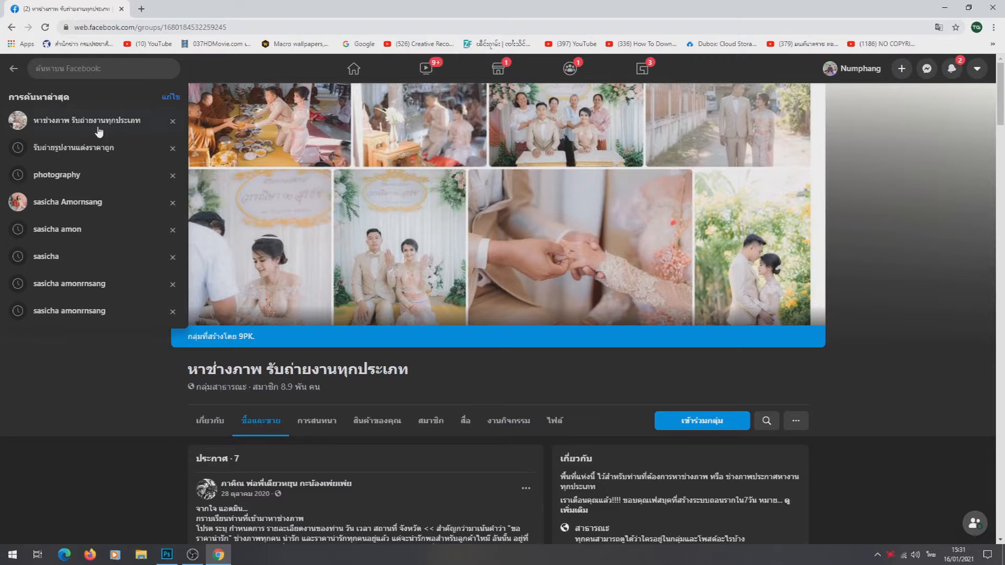
pyautogui.click(97, 127)
pyautogui.click(131, 68)
pyautogui.write('ช่าง')
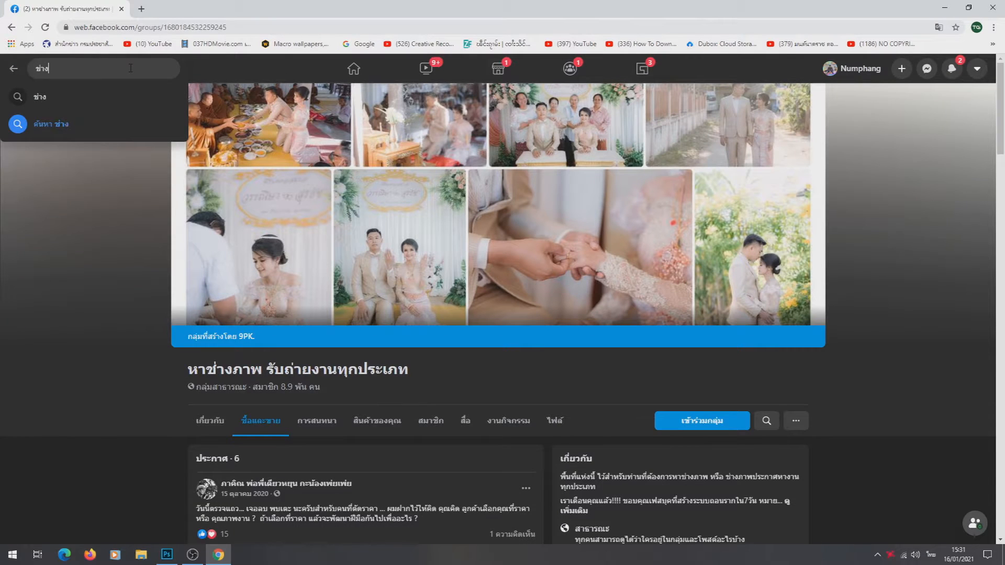
pyautogui.write('ภาพ')
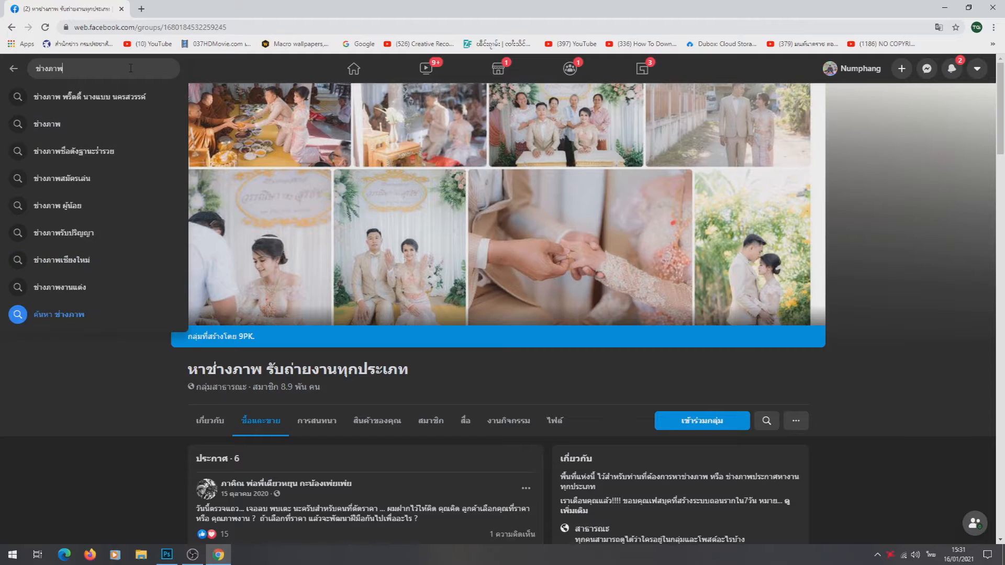
pyautogui.write('งาน')
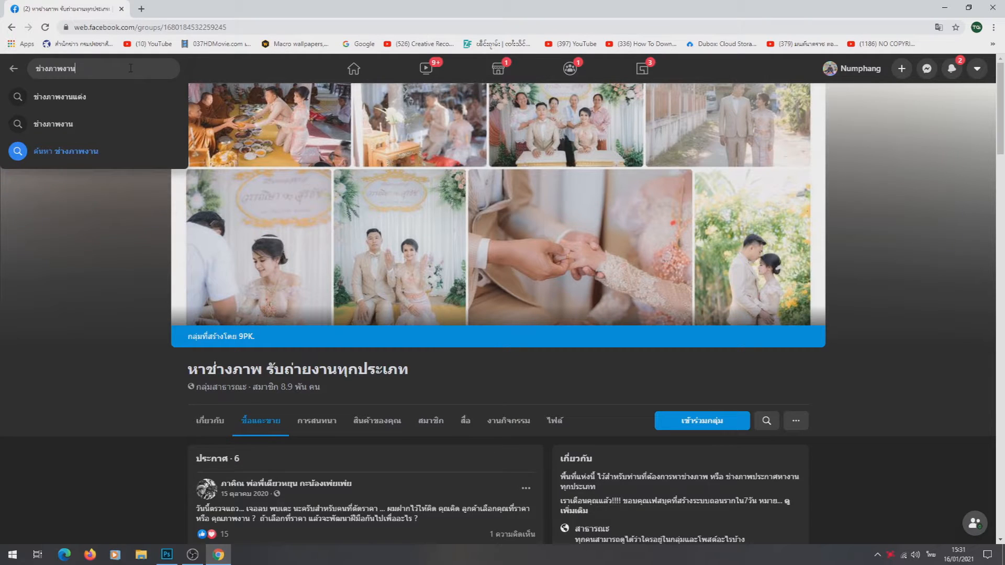
pyautogui.write('ออแต่ง')
pyautogui.press('Return')
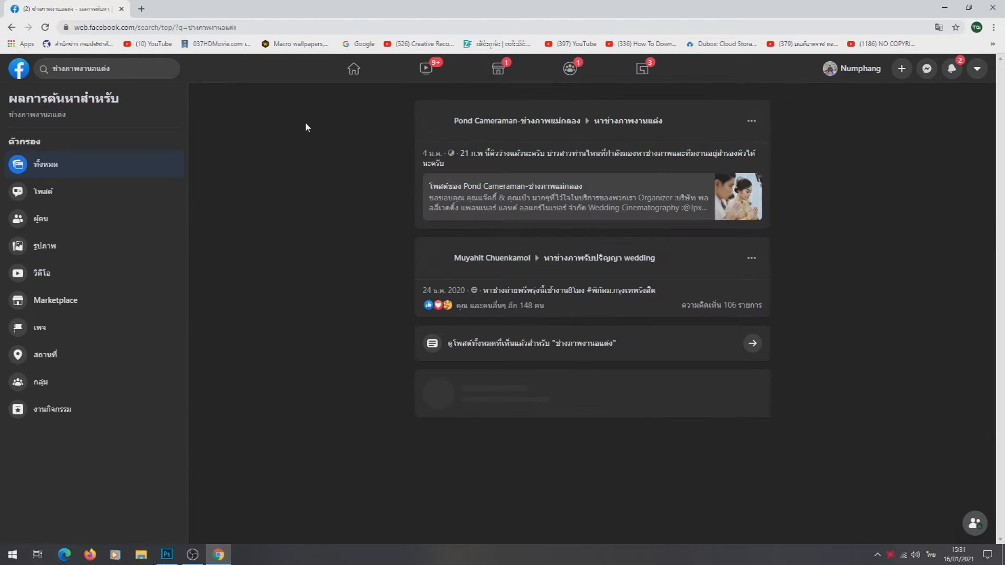
# - Open the photographer page that posted the first search result and examine its cover photo text, logo and page details
pyautogui.click(517, 125)
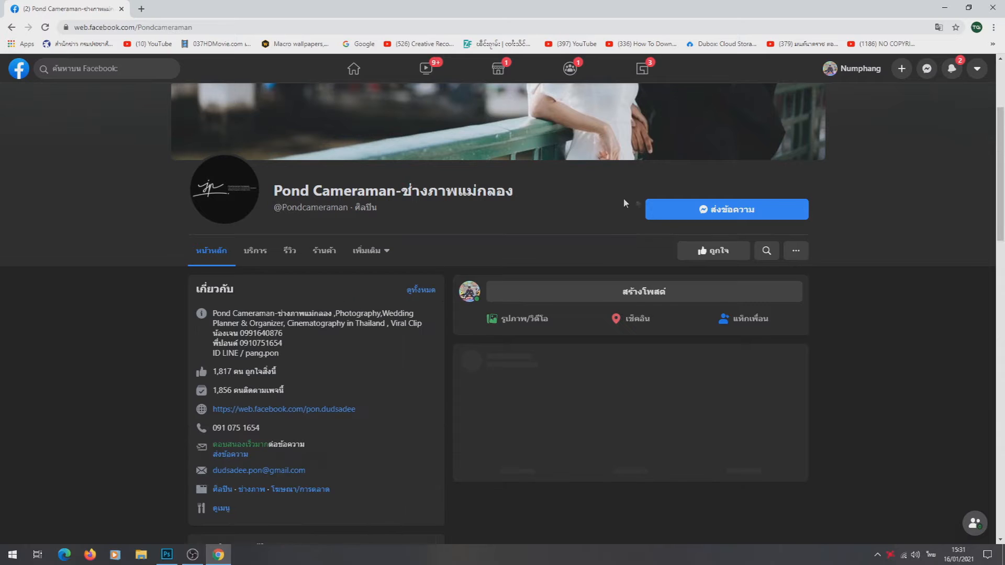
pyautogui.scroll(3, 557, 276)
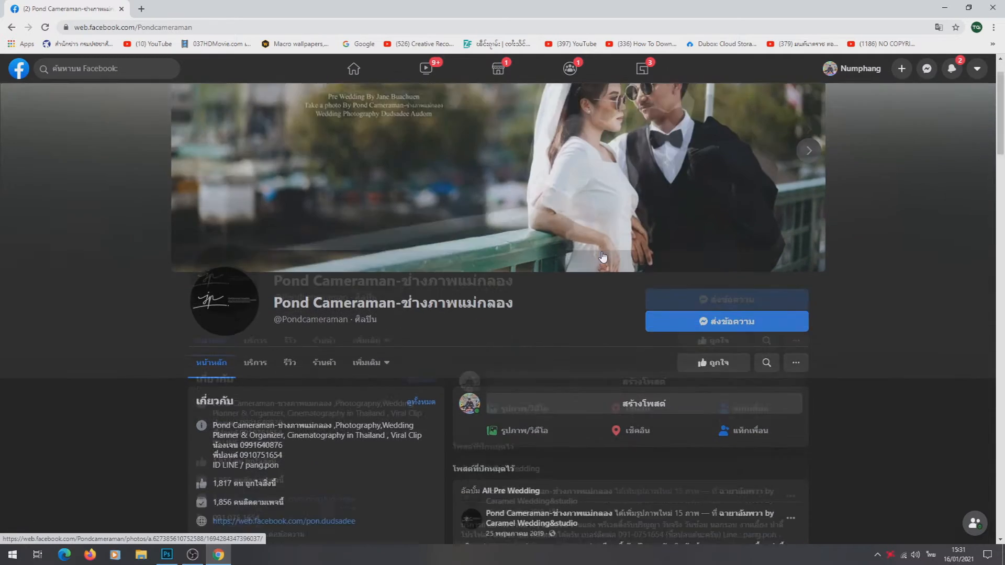
pyautogui.scroll(1, 445, 241)
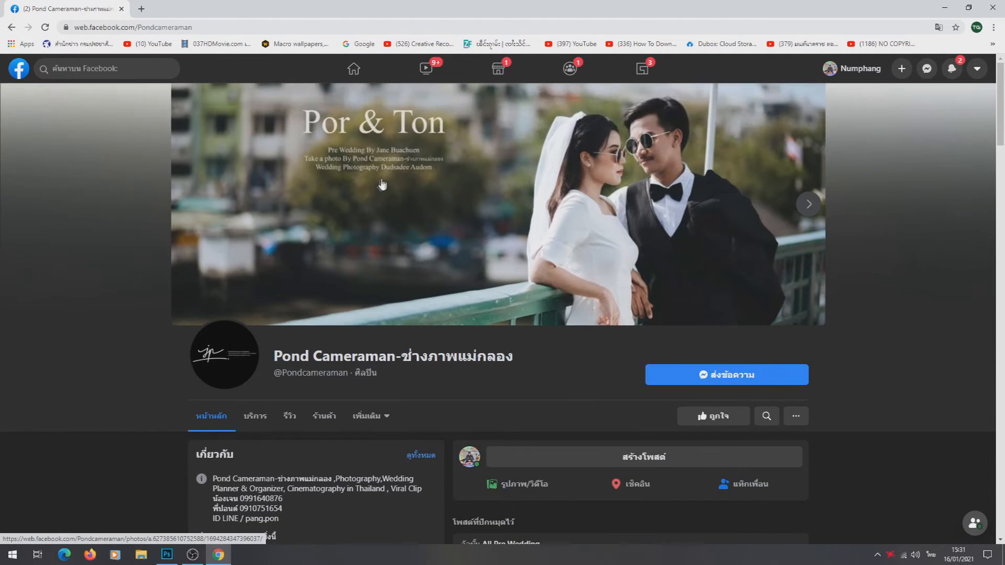
pyautogui.scroll(-4, 468, 233)
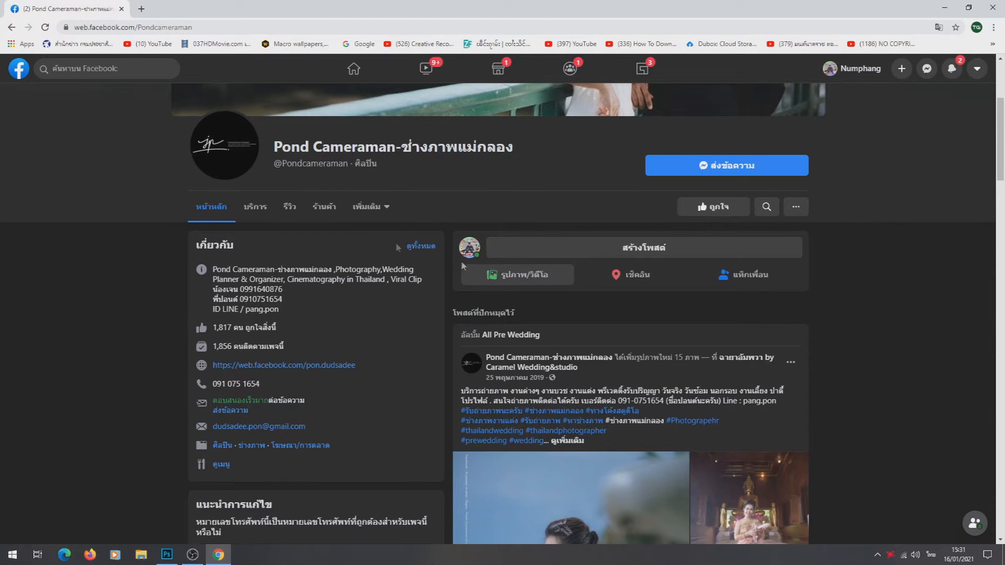
# - View the page's photos, open the album "การอัพโหลดผ่านมือถือ" and examine the logo lettering on the pre-wedding promotion collage
pyautogui.click(387, 215)
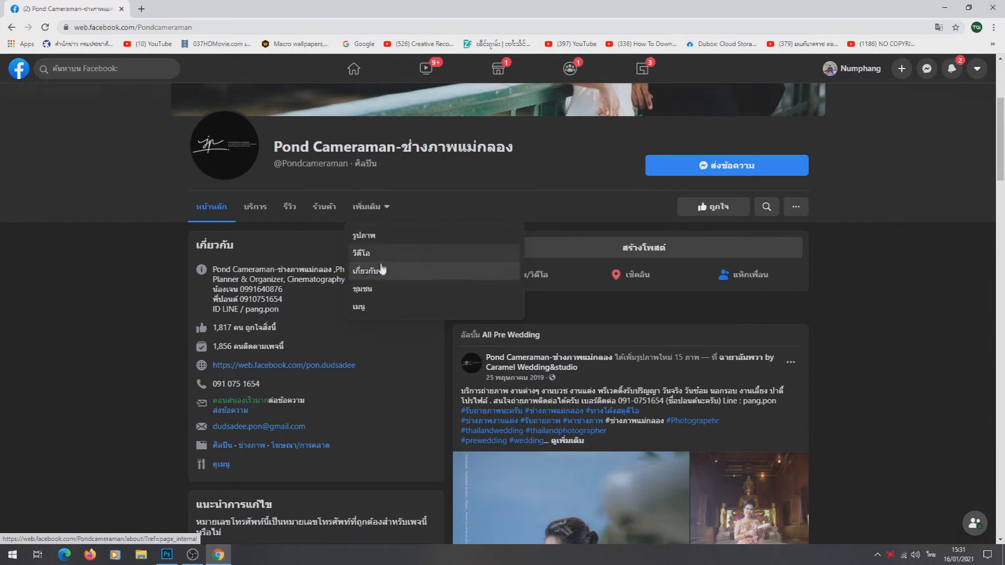
pyautogui.click(381, 238)
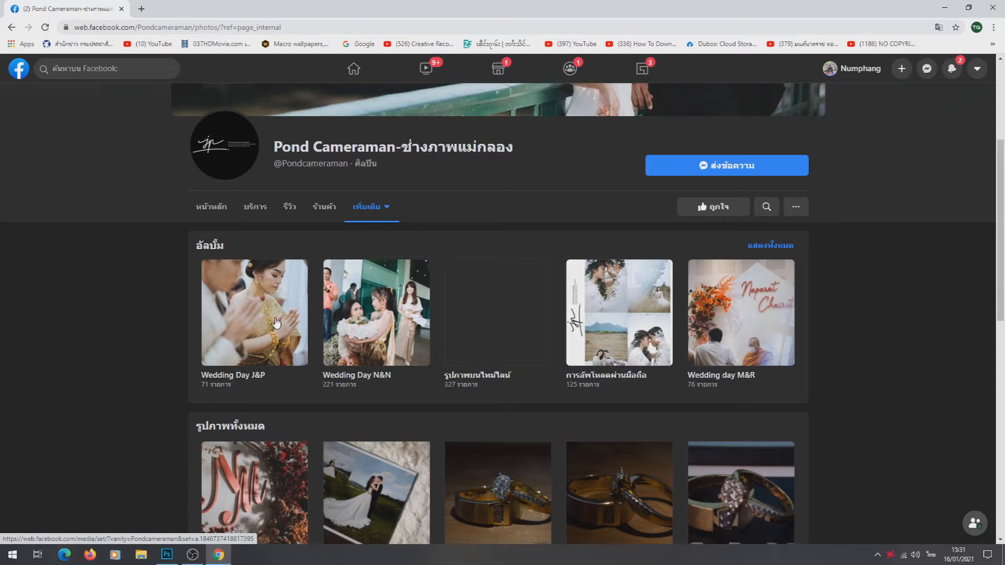
pyautogui.click(639, 308)
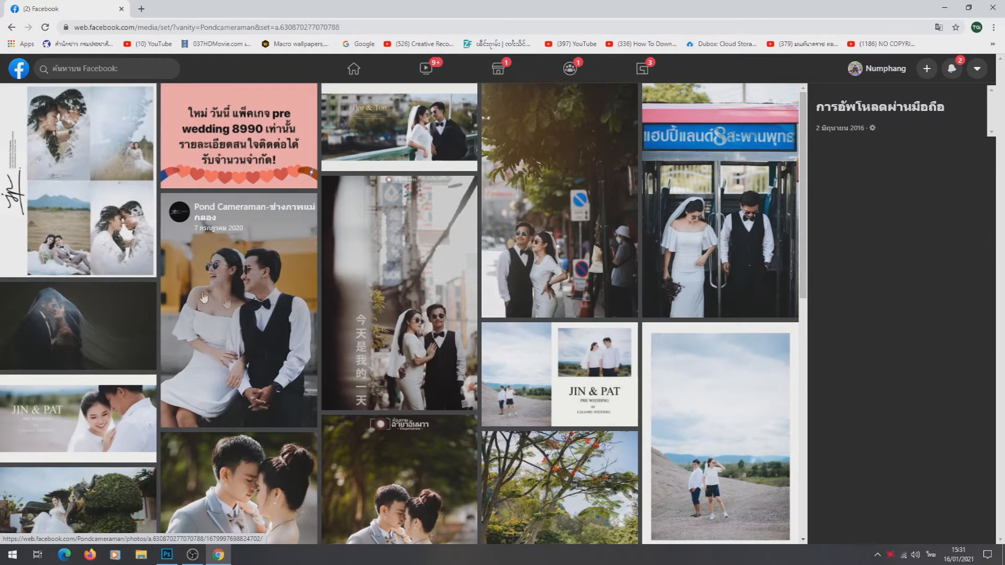
pyautogui.click(104, 236)
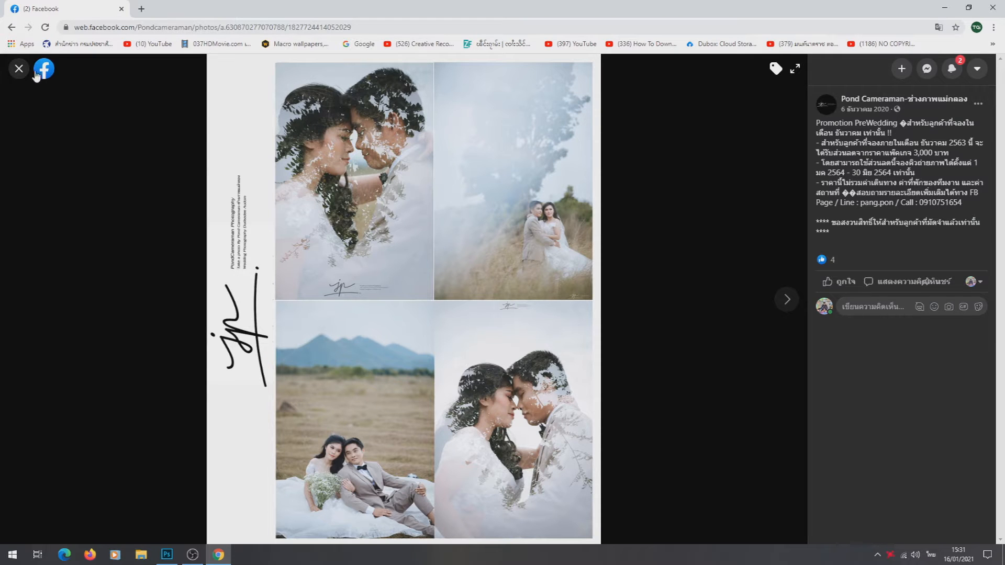
pyautogui.click(20, 69)
# - Look further through the album and examine the watermark logos on the couple-under-a-tree photo and the Thai dress photo
pyautogui.scroll(-5, 303, 332)
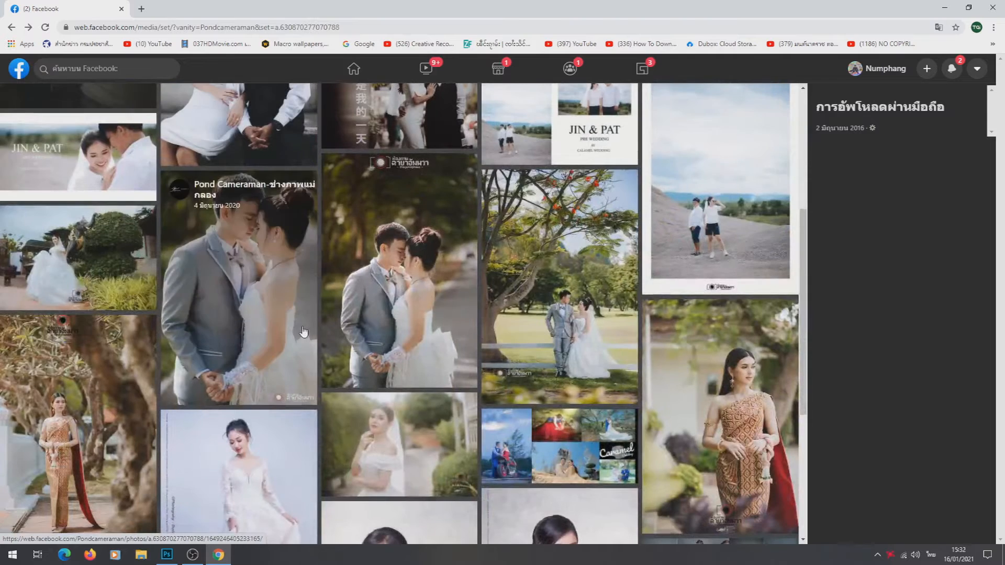
pyautogui.scroll(-3, 303, 332)
pyautogui.click(607, 235)
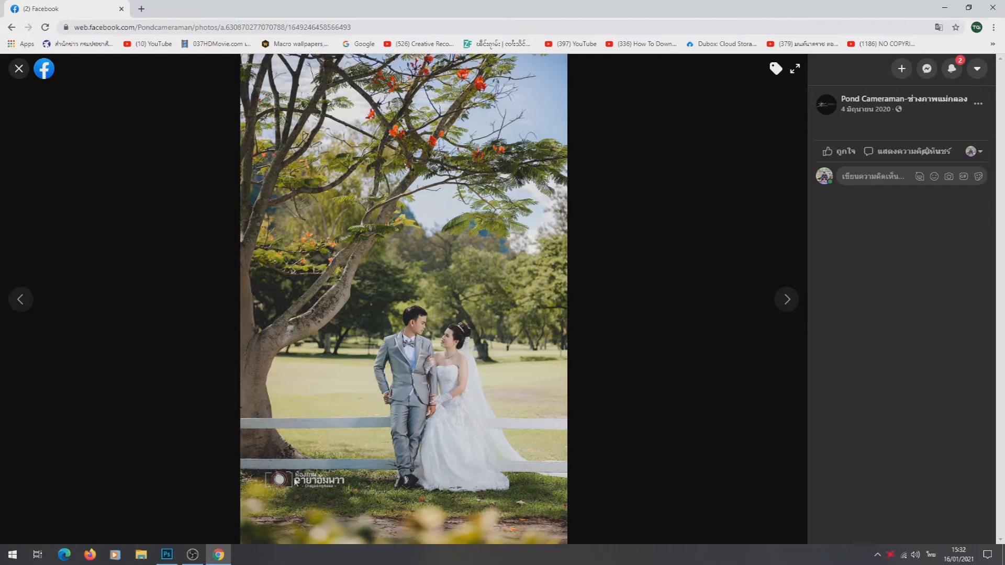
pyautogui.click(19, 69)
pyautogui.scroll(-5, 366, 314)
pyautogui.click(315, 242)
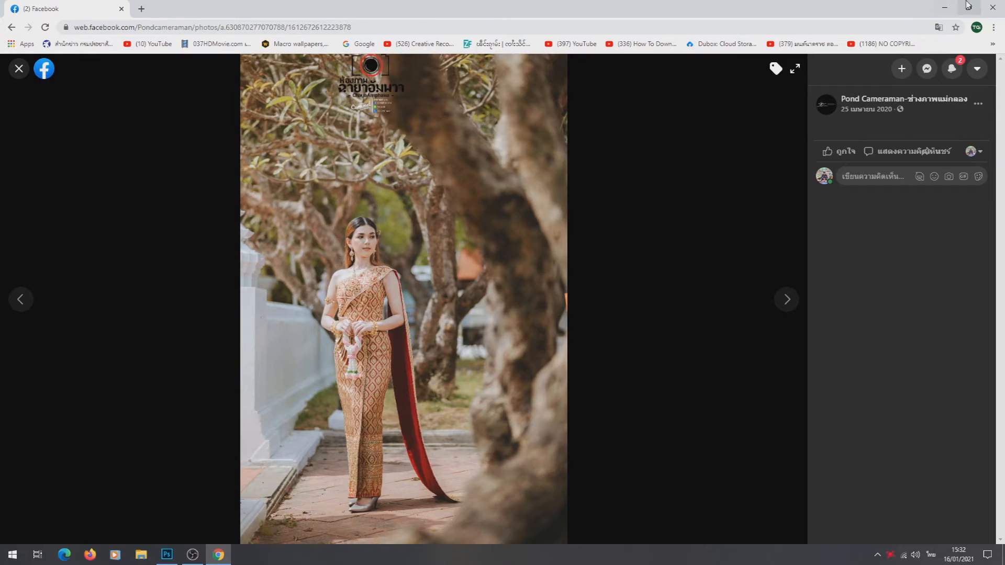
# - Switch to Photoshop and create a new 800 × 800 pixel document at 300 pixels/inch with a white background
pyautogui.click(944, 7)
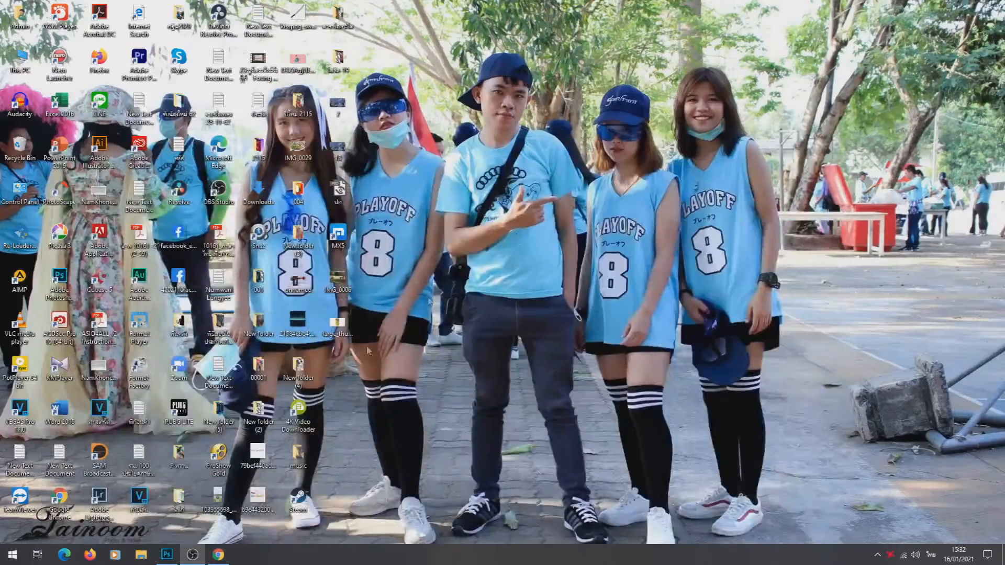
pyautogui.click(171, 561)
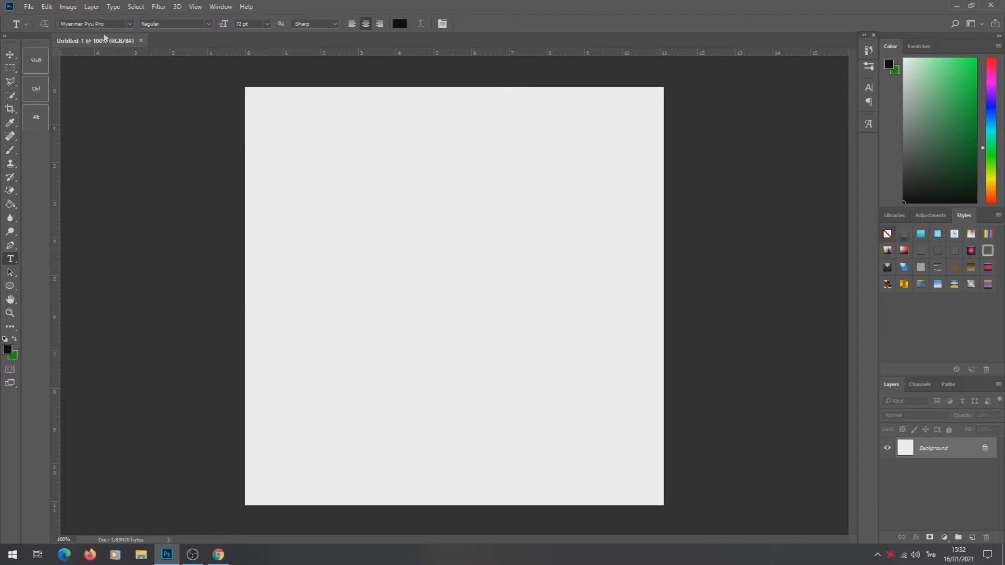
pyautogui.click(30, 8)
pyautogui.click(36, 18)
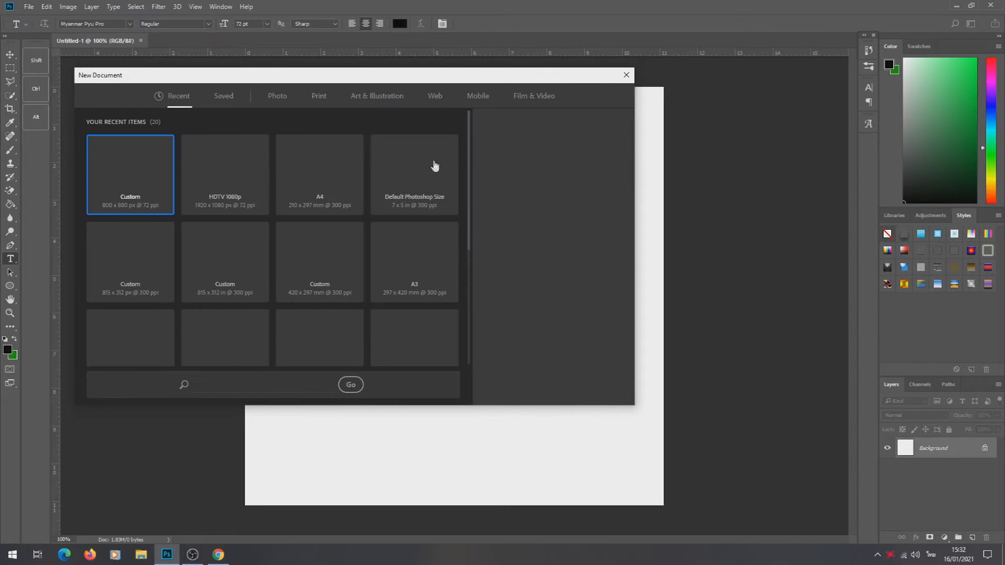
pyautogui.click(281, 99)
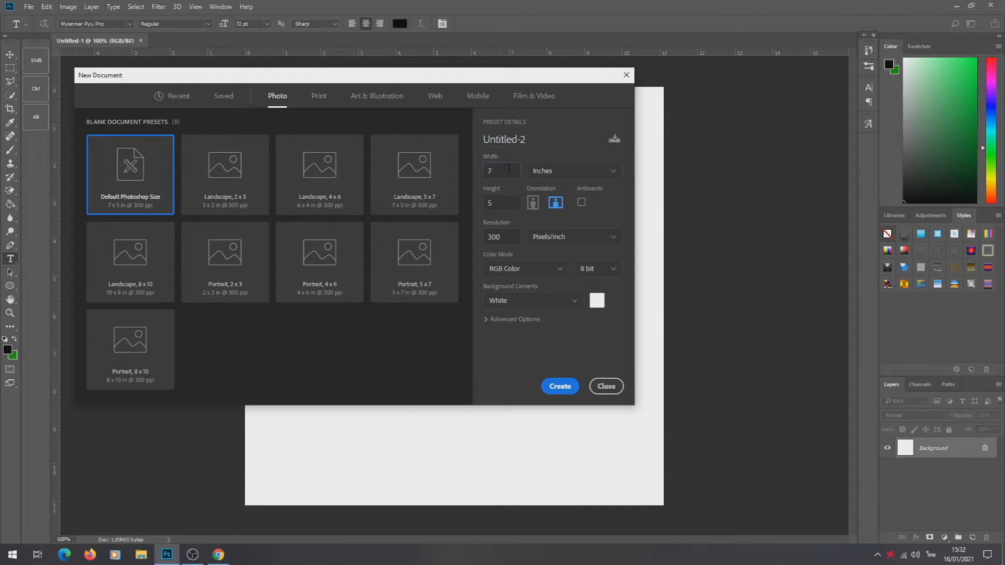
pyautogui.click(555, 173)
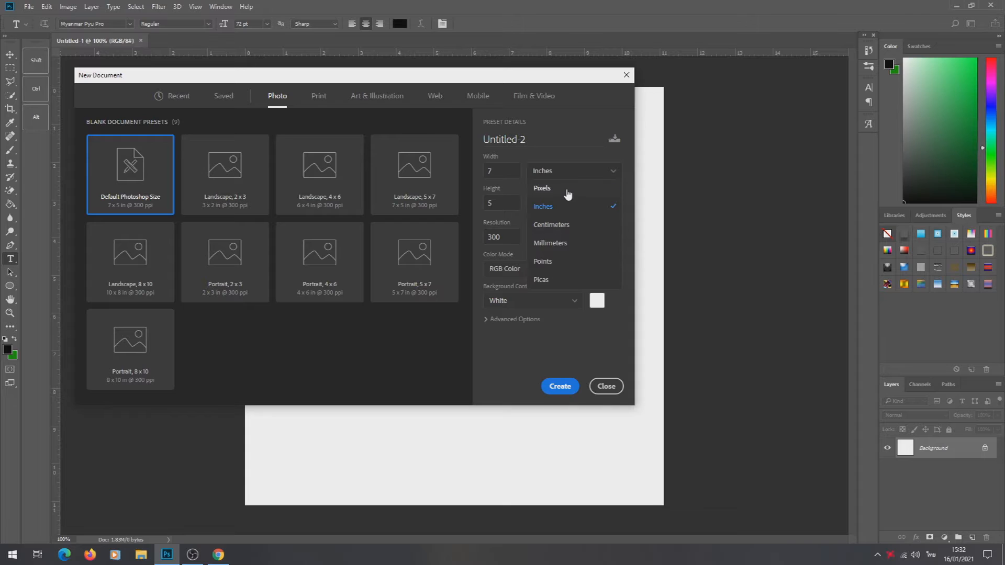
pyautogui.click(541, 189)
pyautogui.write('800')
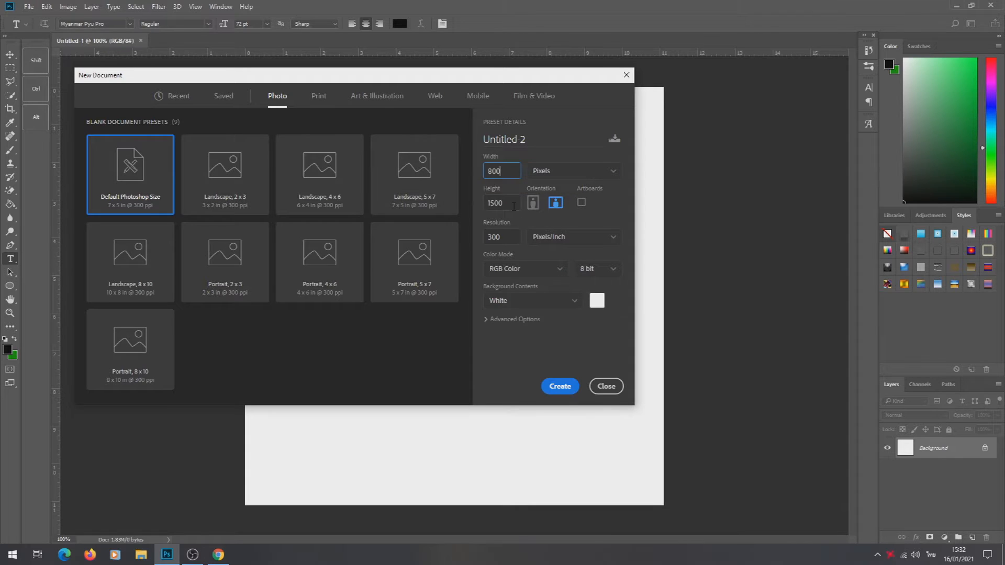
pyautogui.press('Tab')
pyautogui.click(570, 390)
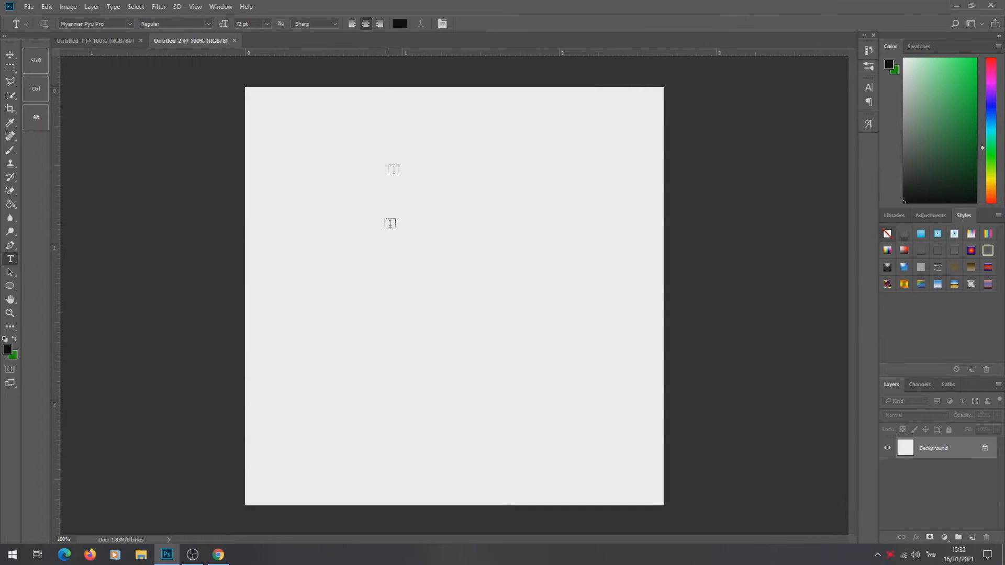
# - Add the text "Luen" to the canvas at a font size of 36 pt, entered in English letters
pyautogui.click(372, 309)
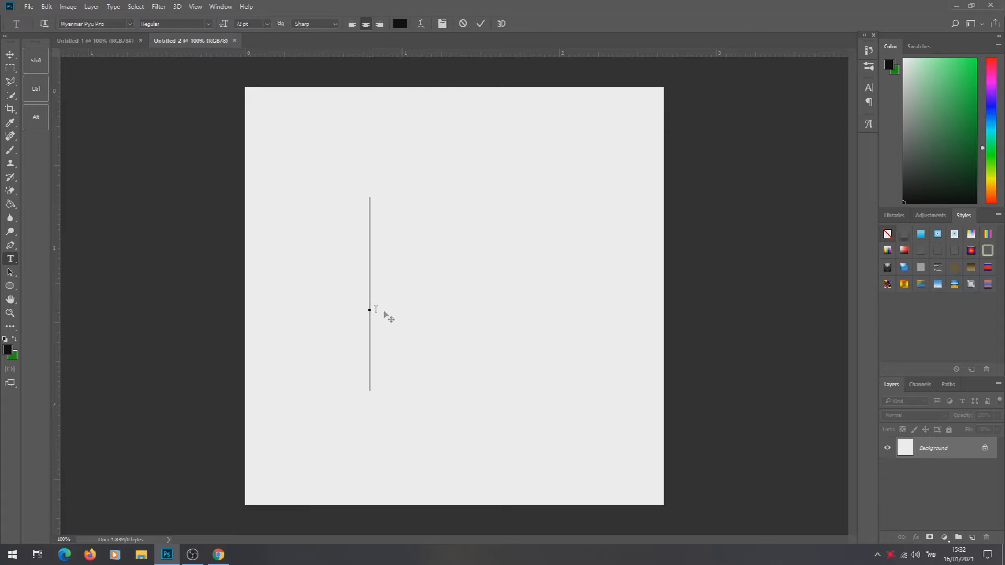
pyautogui.click(270, 26)
pyautogui.click(267, 186)
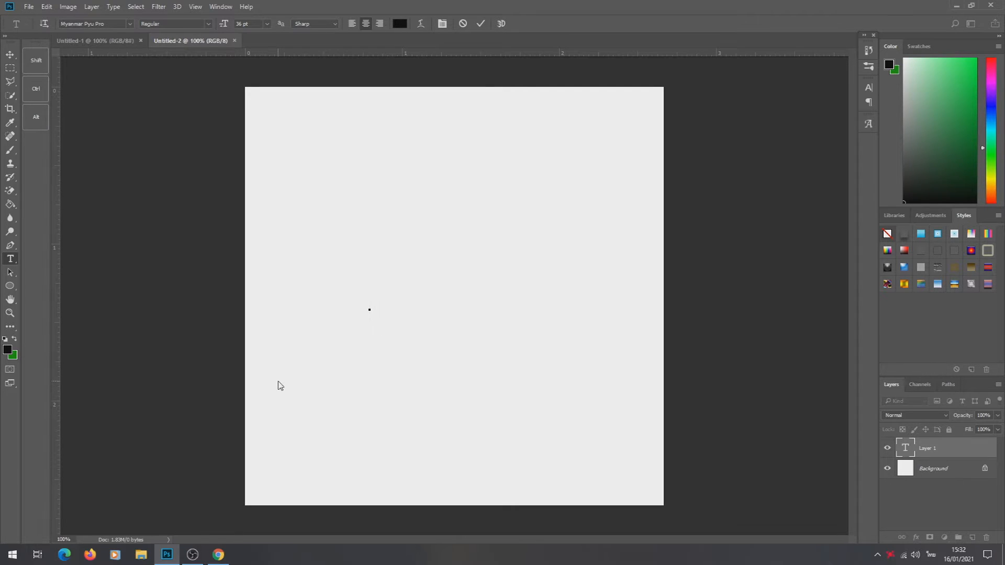
pyautogui.write('ศ')
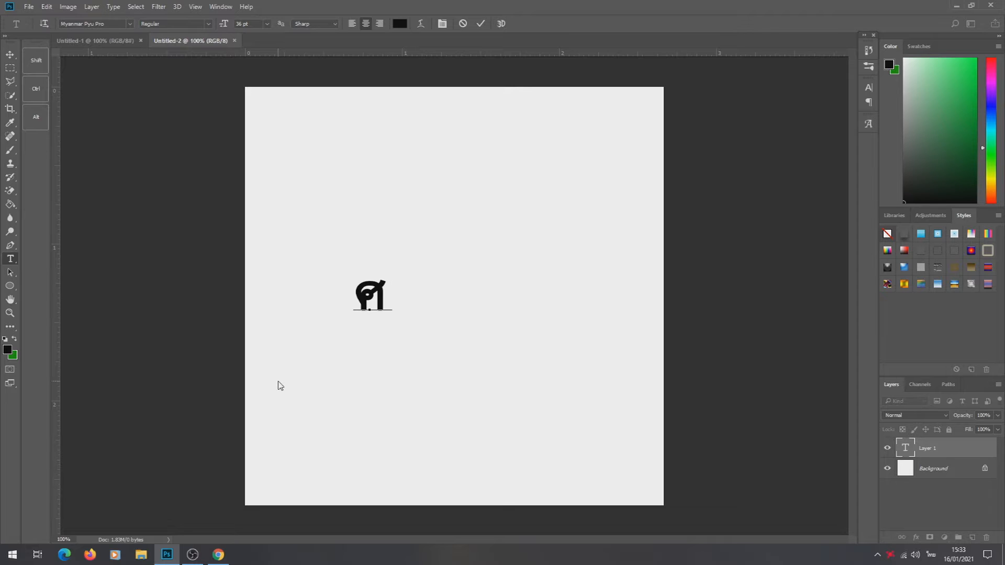
pyautogui.press('BackSpace')
pyautogui.press('super+space')
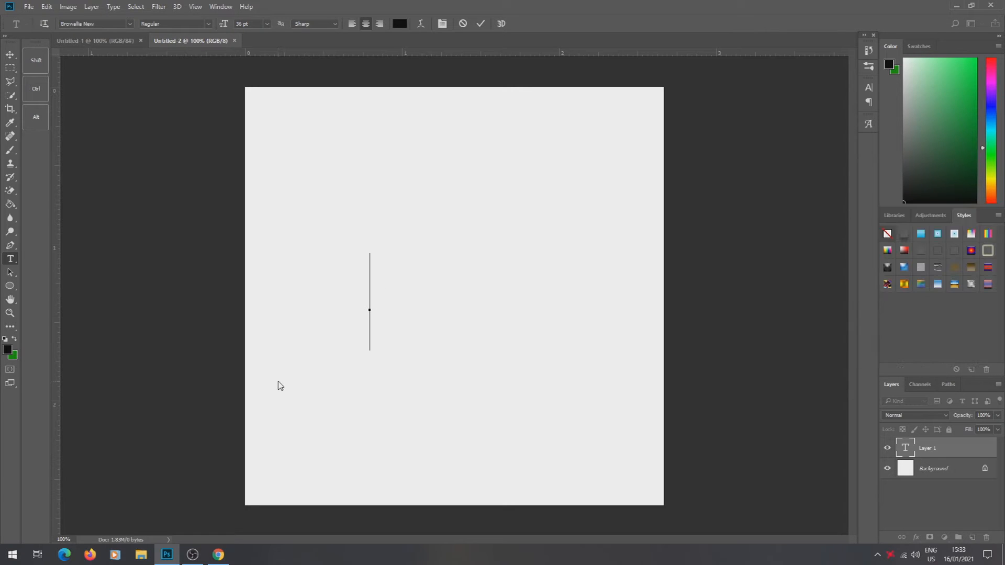
pyautogui.write('Lueb')
pyautogui.press('BackSpace')
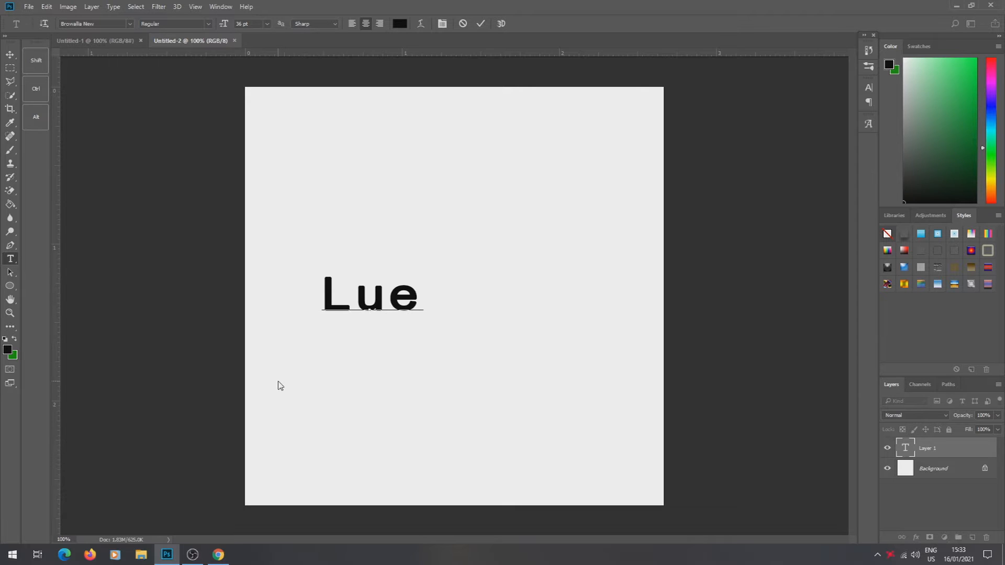
pyautogui.write('n')
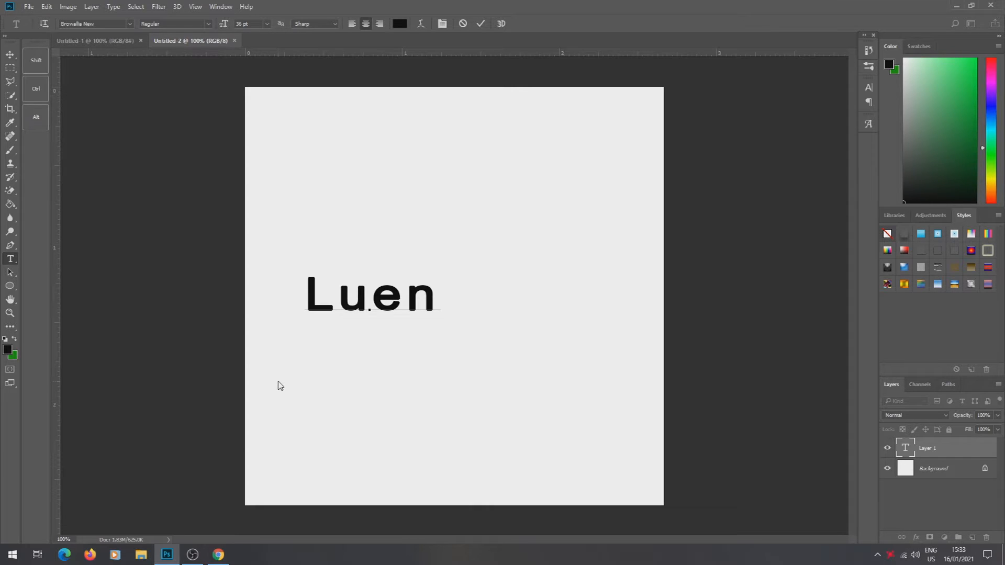
pyautogui.write('P')
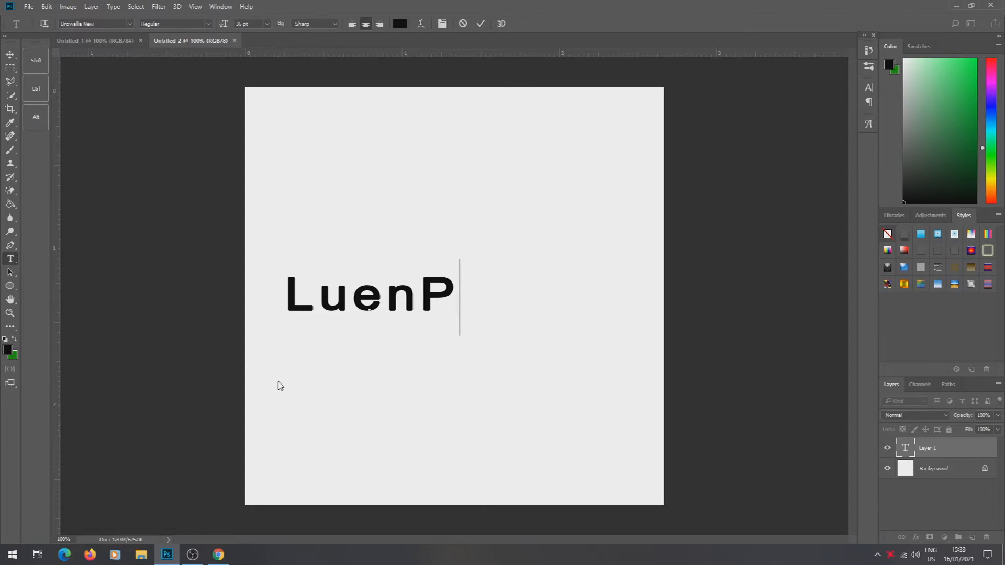
pyautogui.write('T')
pyautogui.press('BackSpace')
pyautogui.press('BackSpace')
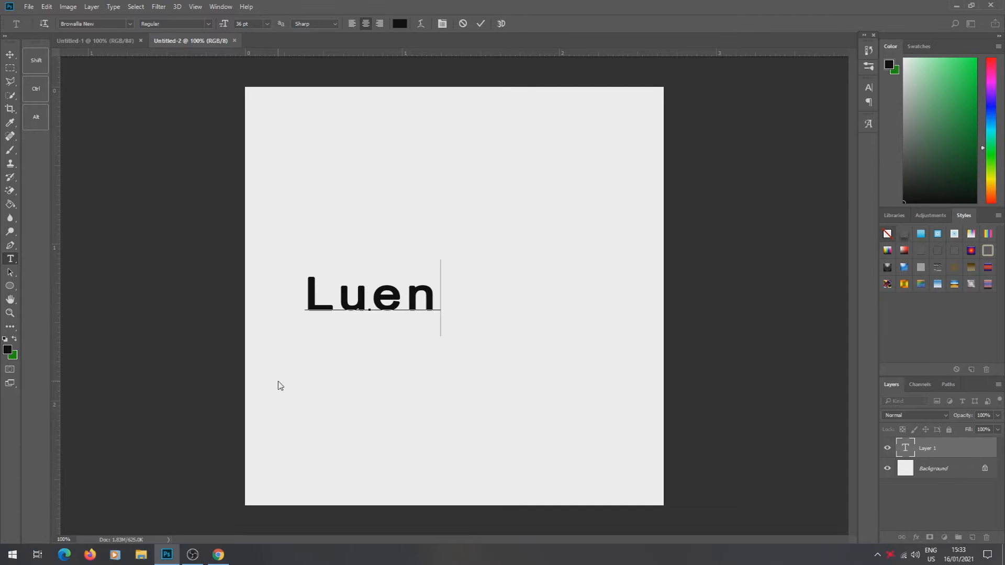
# - Move the text "Luen" to the horizontal centre of the canvas
pyautogui.click(10, 56)
pyautogui.moveTo(406, 309); pyautogui.dragTo(487, 309)
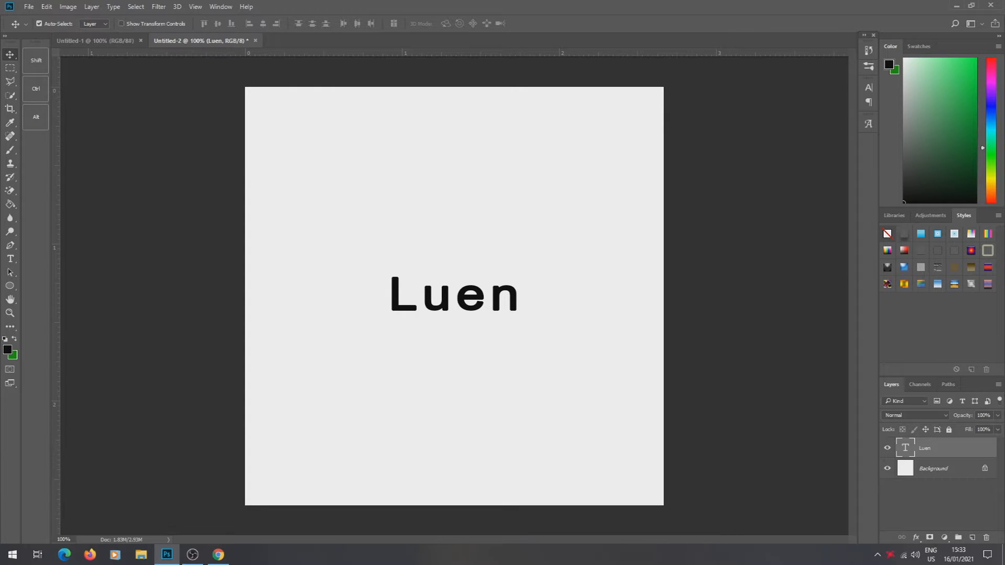
# - Unlock the background layer and duplicate it, with the original hidden
pyautogui.click(982, 469)
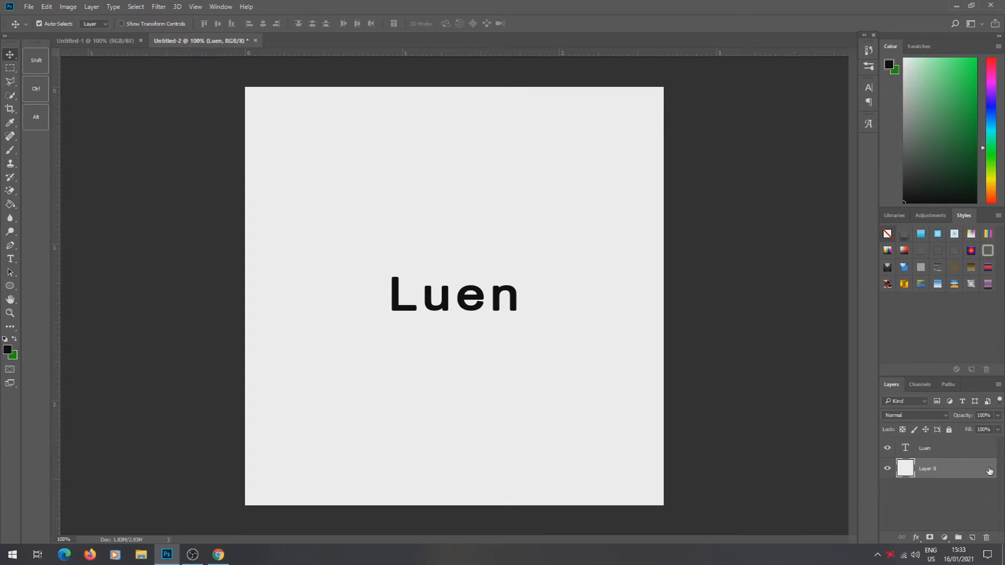
pyautogui.doubleClick(963, 477)
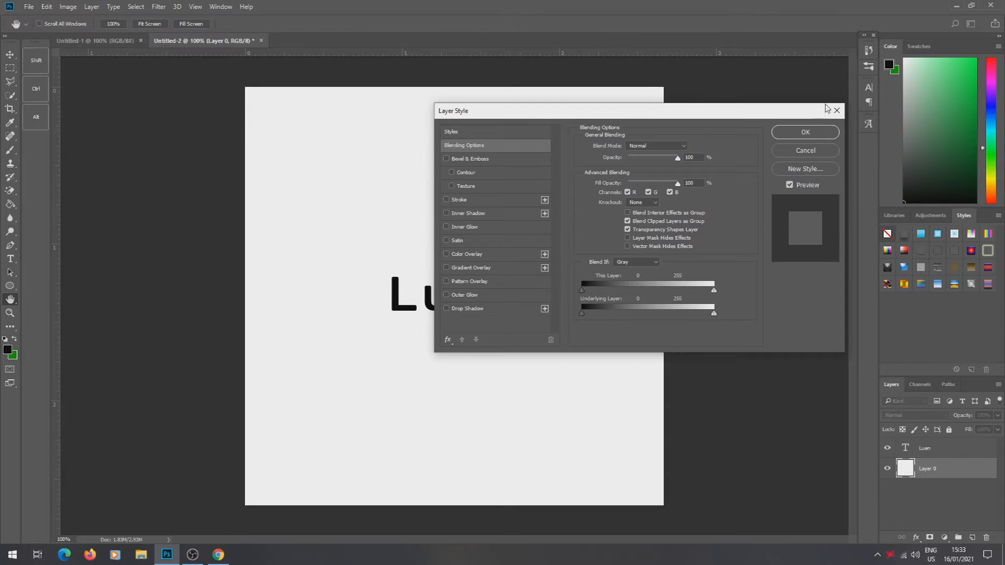
pyautogui.click(836, 111)
pyautogui.moveTo(943, 474); pyautogui.dragTo(972, 537)
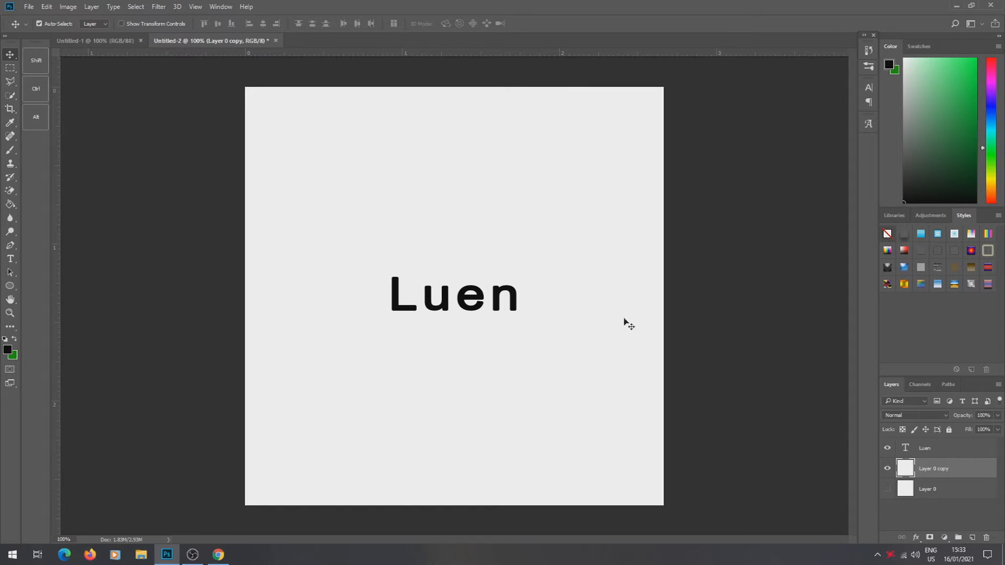
# - Change the font of the whole text "Luen" to LuenTai2017
pyautogui.click(927, 451)
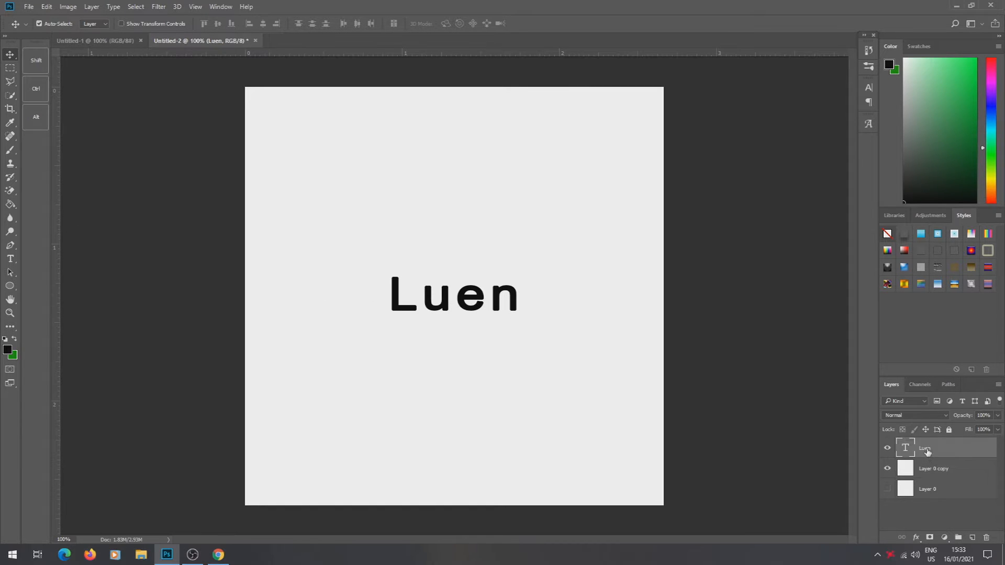
pyautogui.rightClick(485, 304)
pyautogui.click(492, 310)
pyautogui.click(10, 258)
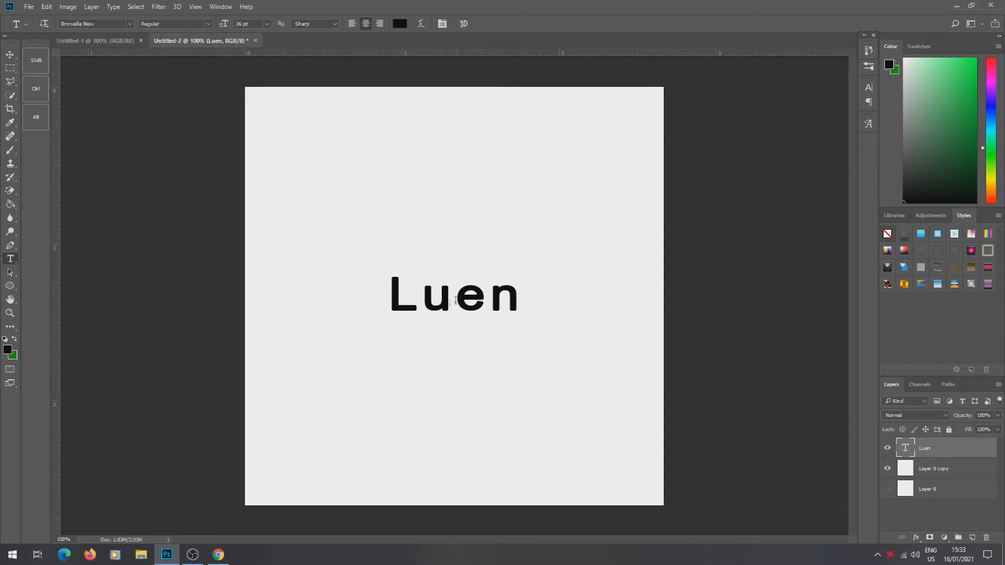
pyautogui.moveTo(403, 302); pyautogui.dragTo(544, 297)
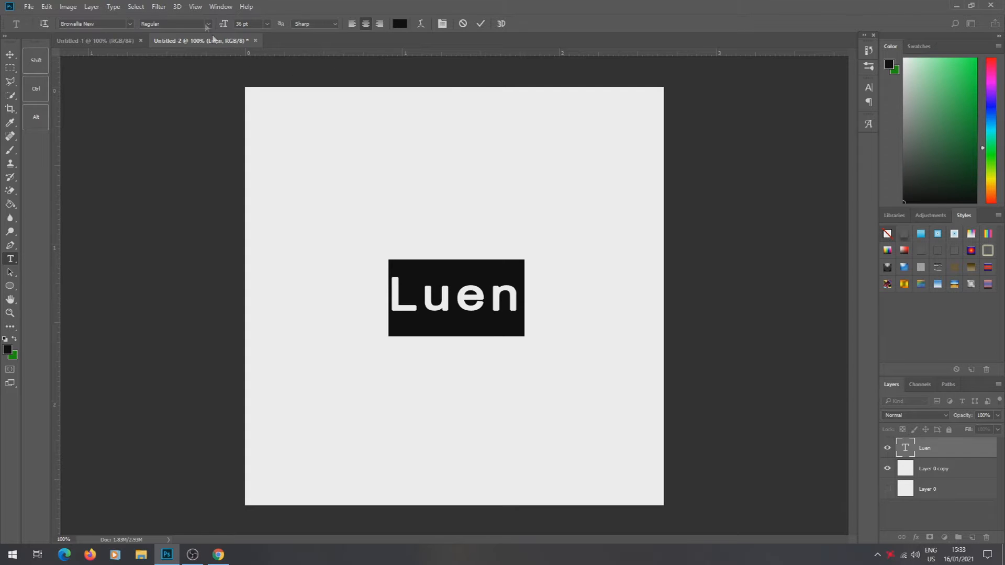
pyautogui.click(131, 24)
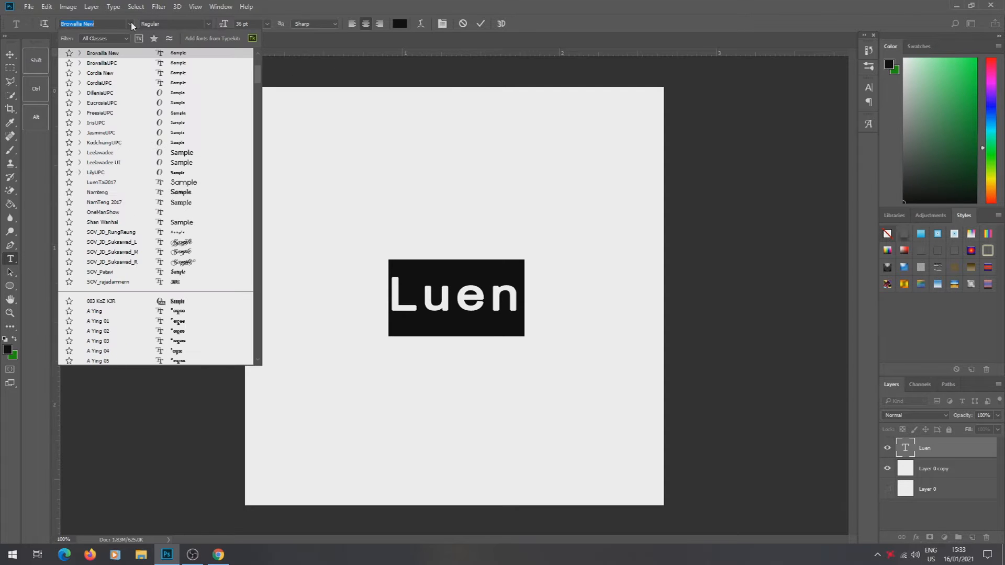
pyautogui.click(196, 183)
pyautogui.click(314, 265)
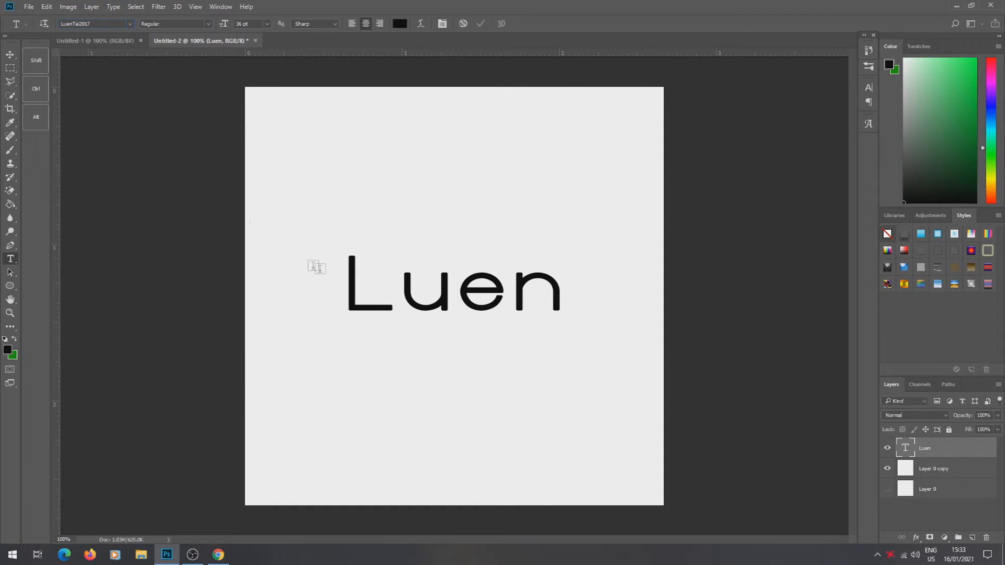
# - Change the font of the text "Luen" to Coneria Script Demo
pyautogui.click(132, 25)
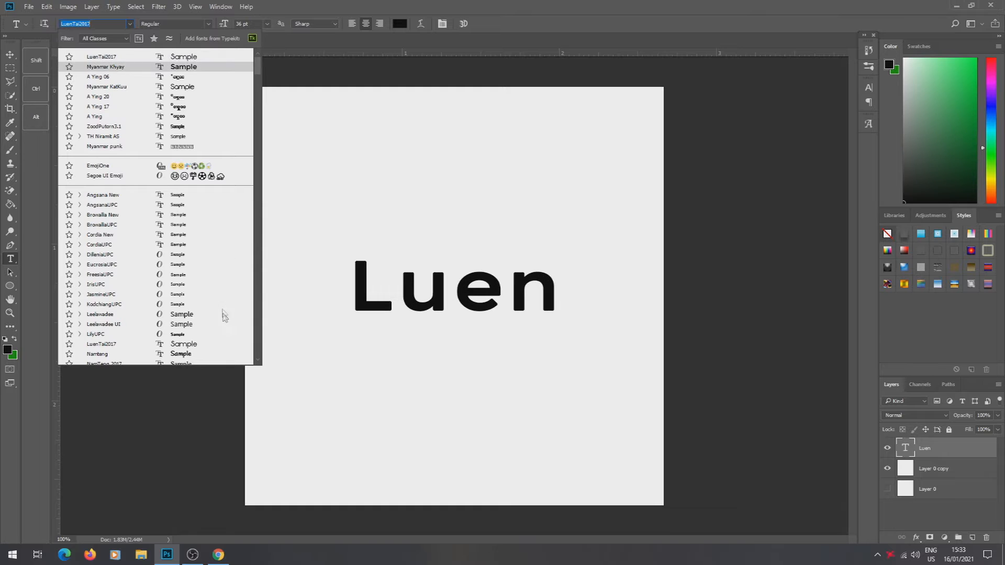
pyautogui.moveTo(258, 74)
pyautogui.mouseDown()
pyautogui.moveTo(262, 101)
pyautogui.moveTo(264, 90)
pyautogui.mouseUp()
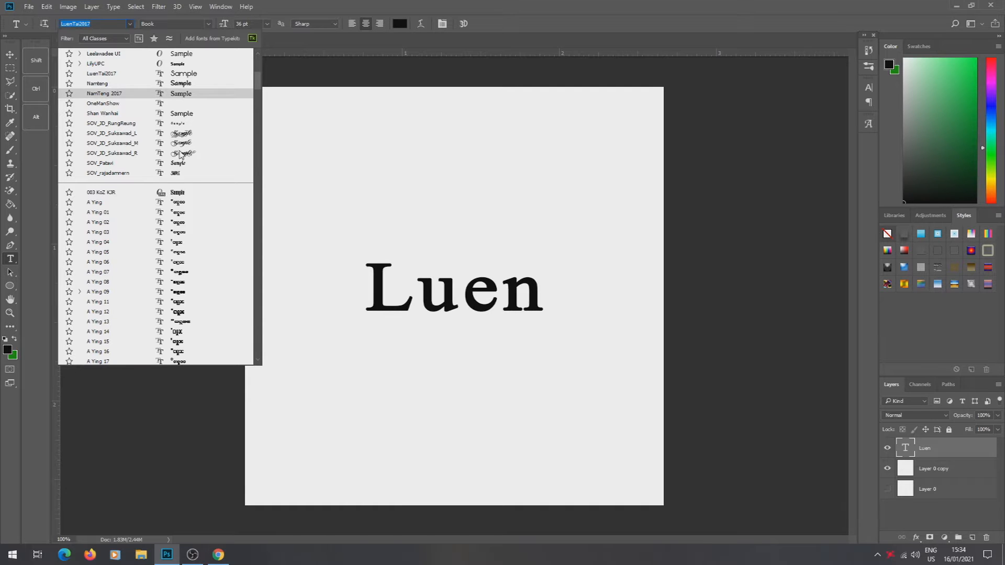
pyautogui.moveTo(258, 82); pyautogui.dragTo(264, 156)
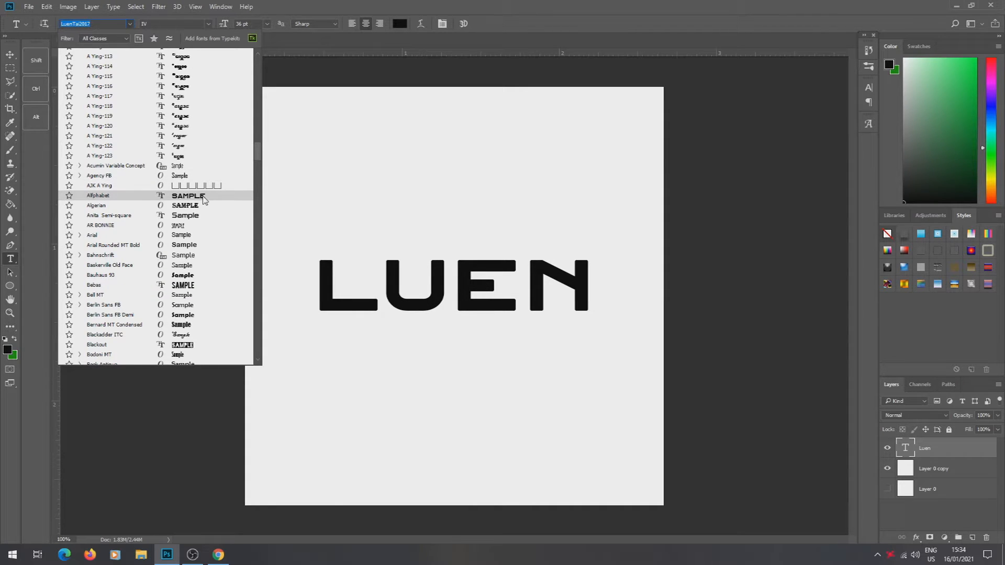
pyautogui.moveTo(256, 154); pyautogui.dragTo(260, 177)
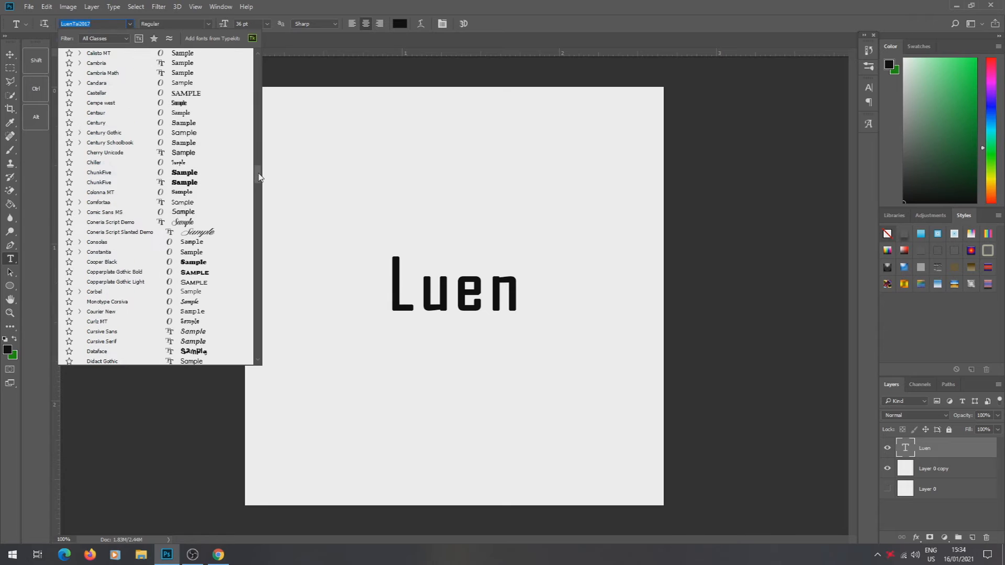
pyautogui.click(205, 226)
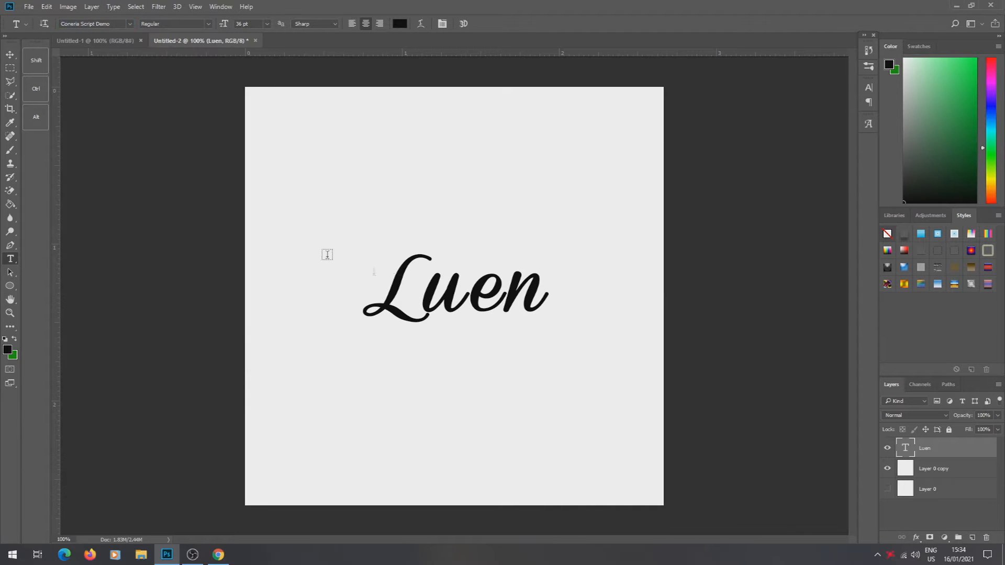
pyautogui.click(425, 288)
# - Scale the text "Luen" up to about 165% and place it horizontally centred, slightly above the middle of the canvas
pyautogui.click(10, 54)
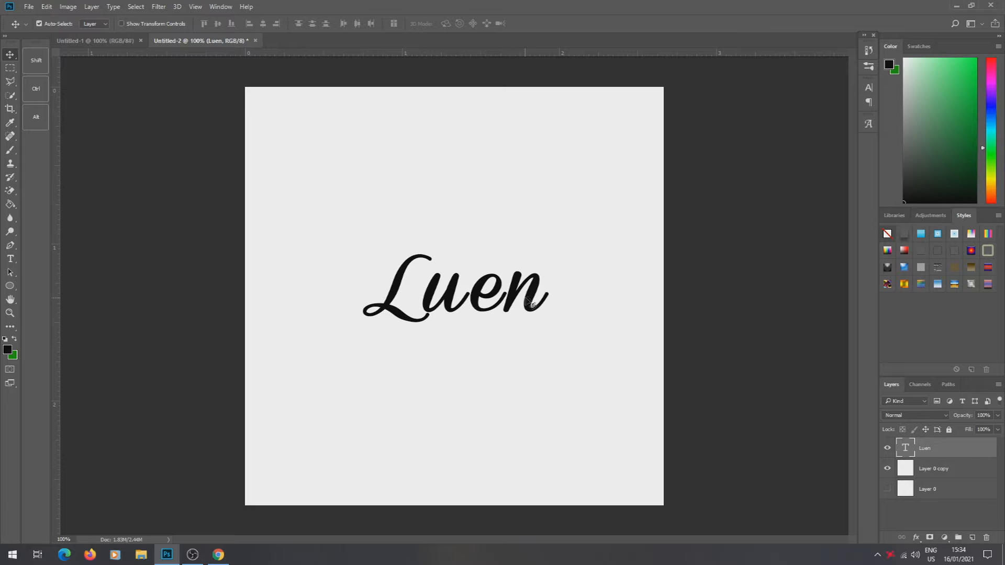
pyautogui.press('ctrl')
pyautogui.hotkey('ctrl', 't')
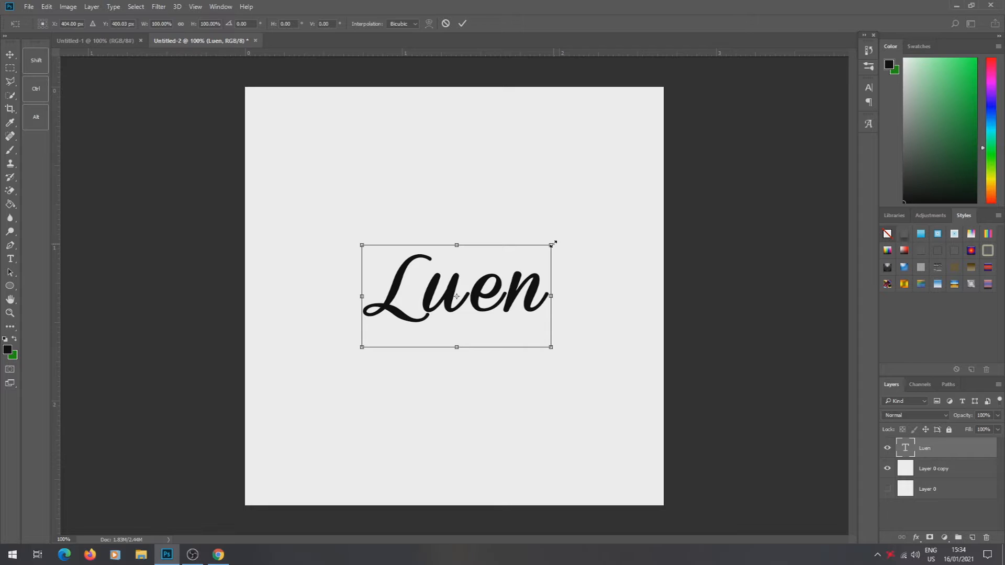
pyautogui.moveTo(554, 243); pyautogui.dragTo(602, 186)
pyautogui.moveTo(560, 297)
pyautogui.mouseDown()
pyautogui.moveTo(556, 250)
pyautogui.moveTo(556, 279)
pyautogui.mouseUp()
pyautogui.click(10, 55)
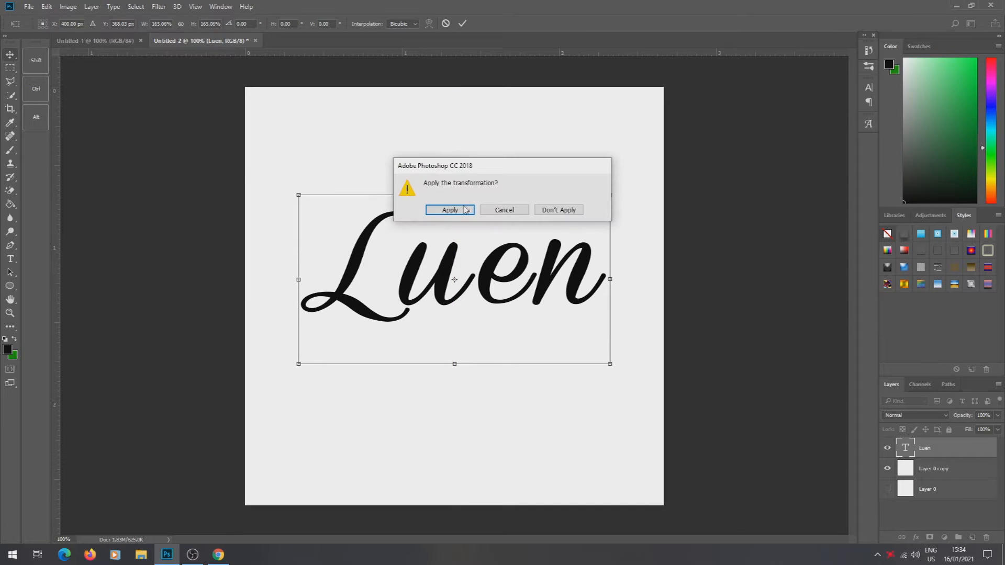
pyautogui.click(464, 210)
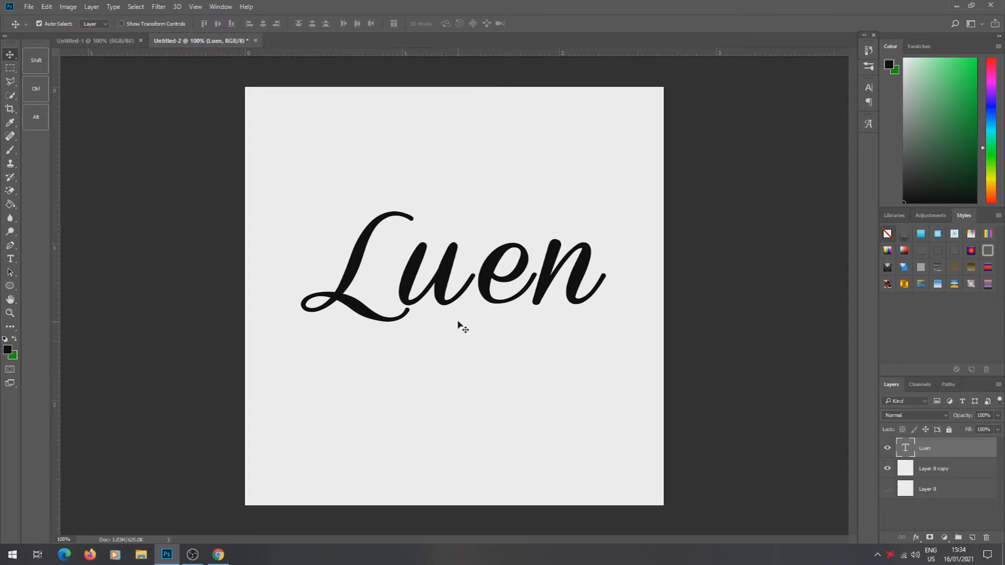
# - Add a second text line reading "Photo" at 18 pt below "Luen"
pyautogui.click(10, 259)
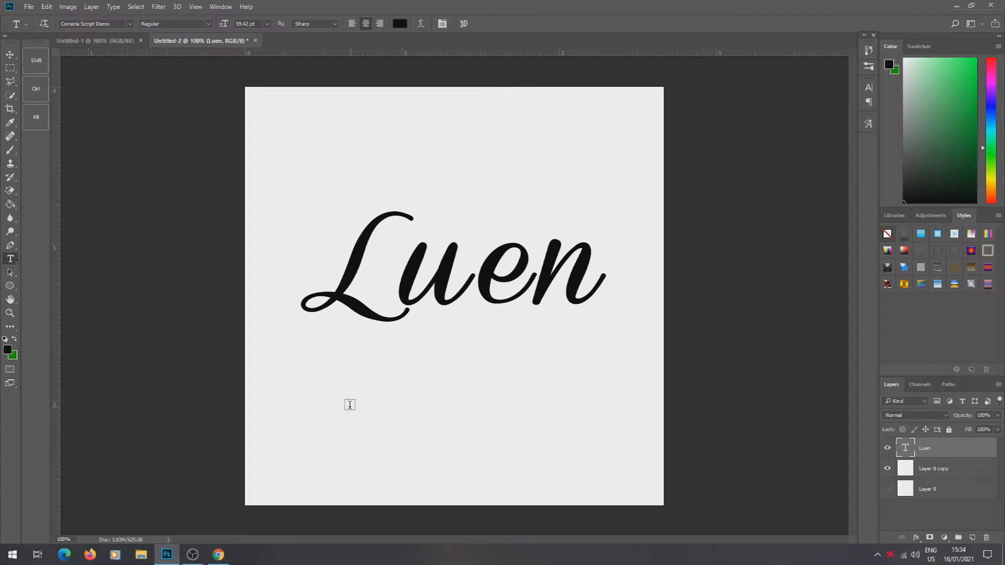
pyautogui.click(350, 404)
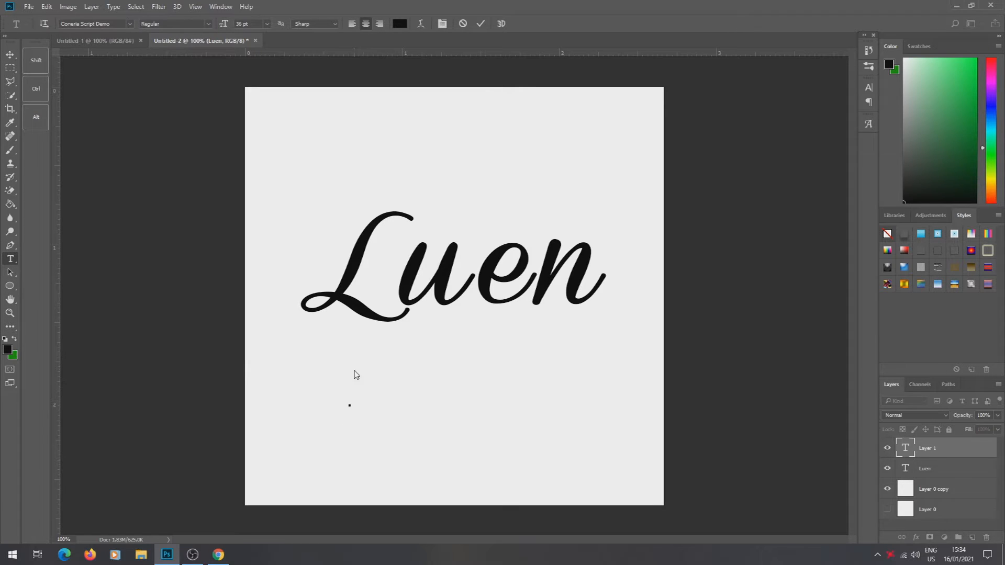
pyautogui.click(267, 24)
pyautogui.click(262, 142)
pyautogui.write('Photo')
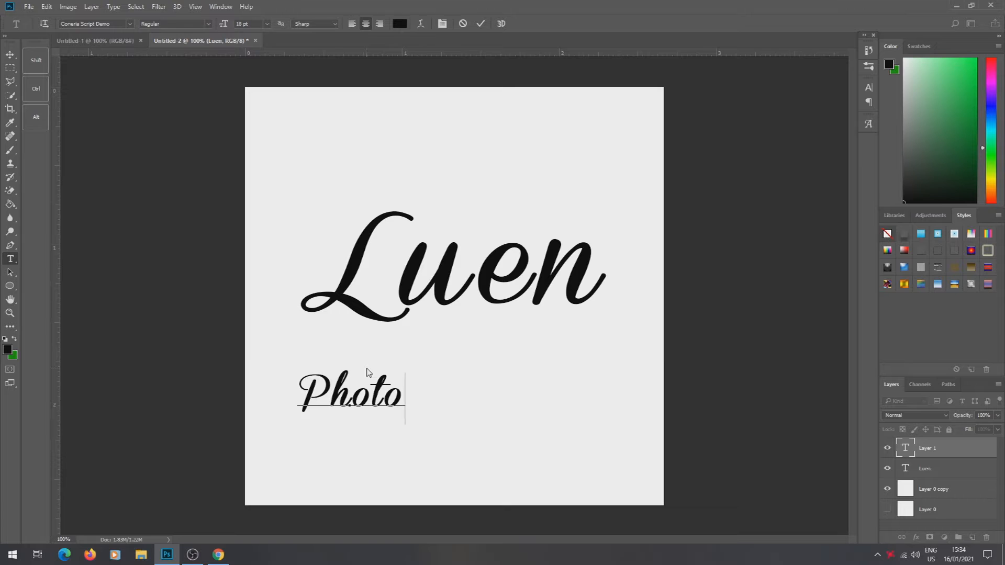
pyautogui.write('7')
pyautogui.press('BackSpace')
pyautogui.write('&')
pyautogui.press('BackSpace')
pyautogui.write('a')
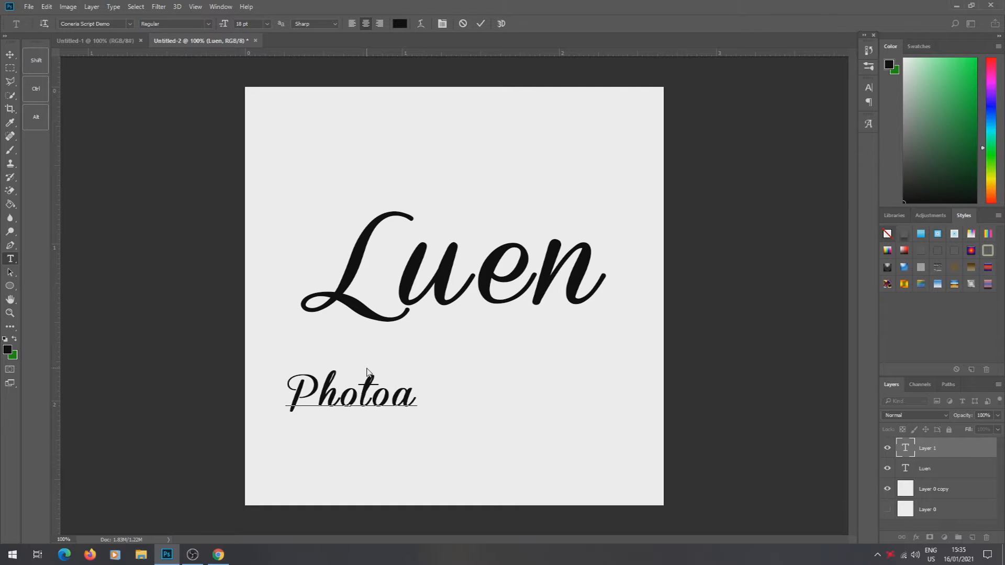
pyautogui.press('BackSpace')
pyautogui.write('a')
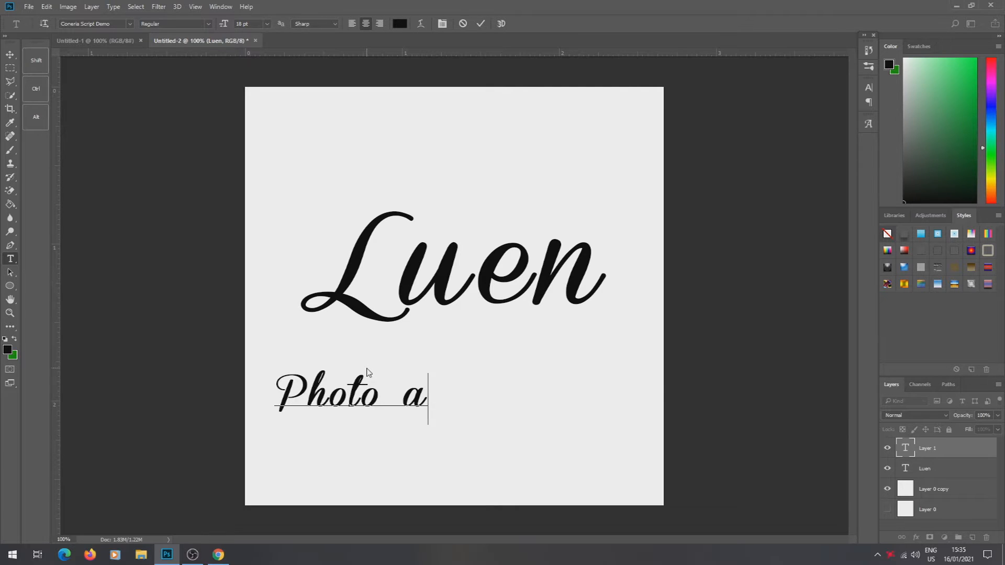
pyautogui.press('BackSpace')
pyautogui.write('Aa')
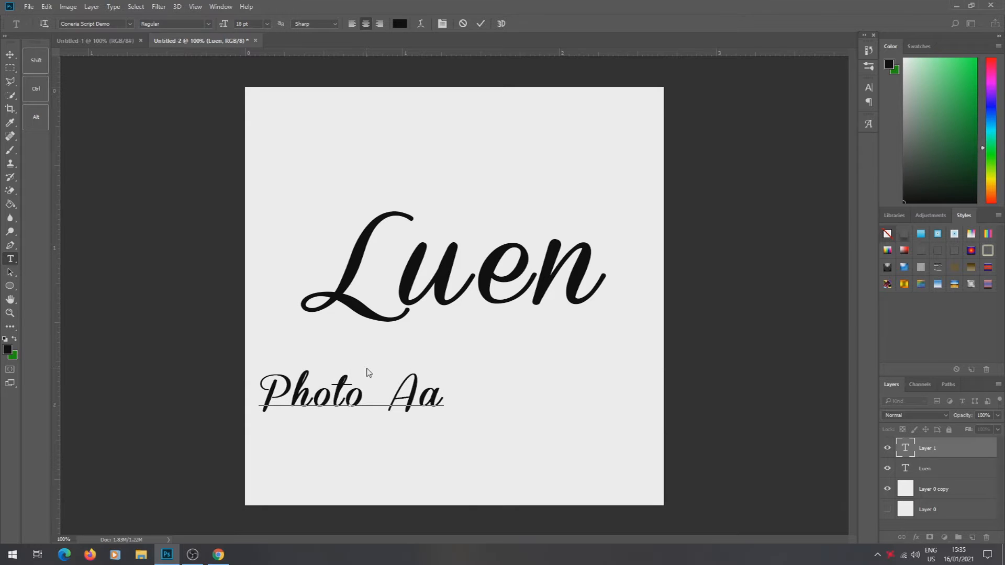
pyautogui.write('n')
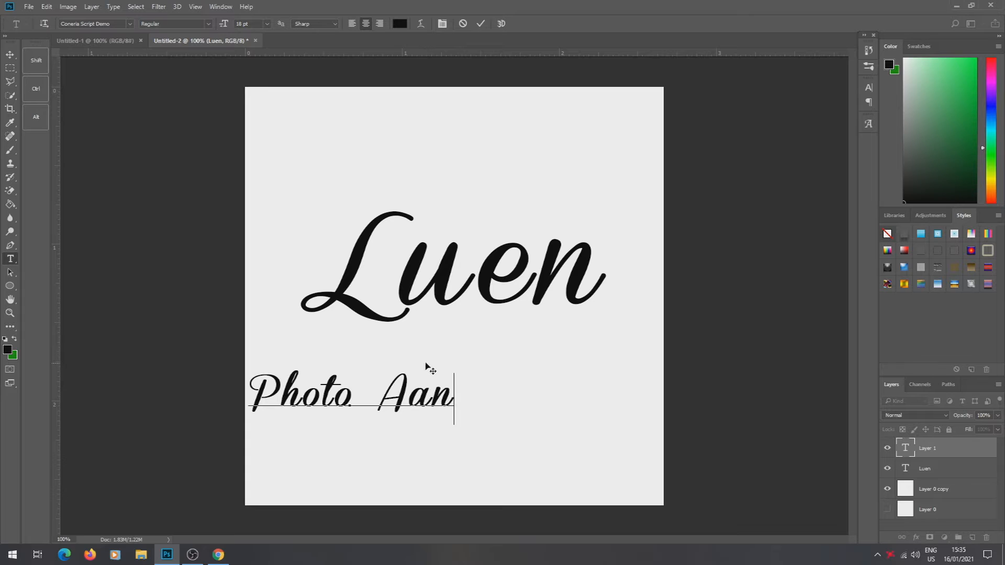
pyautogui.press('BackSpace')
pyautogui.press('BackSpace')
pyautogui.press('BackSpace')
pyautogui.press('BackSpace')
pyautogui.press('BackSpace')
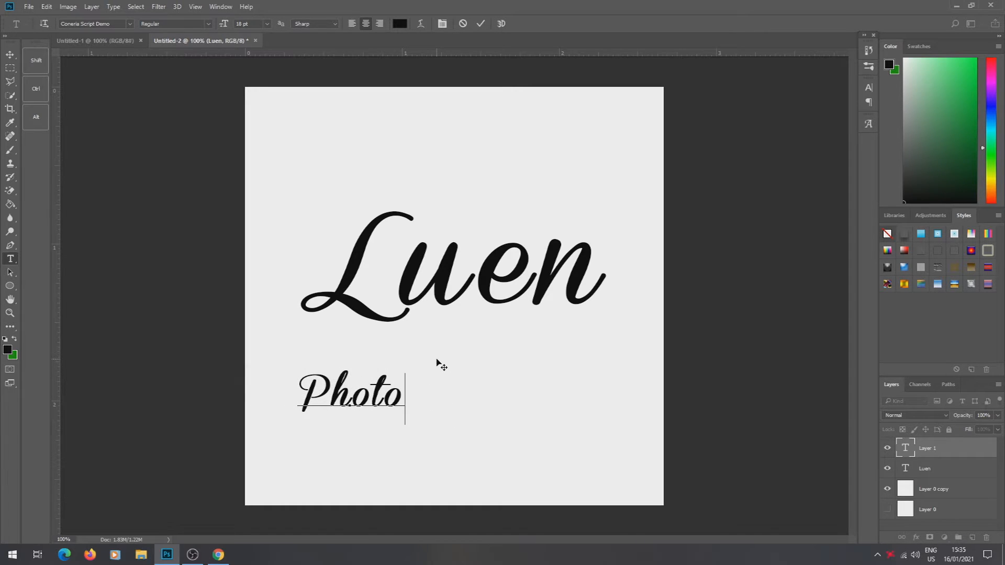
# - Extend the lower text to "Photo-Vedio" and move it beneath the middle of "Luen"
pyautogui.write('-')
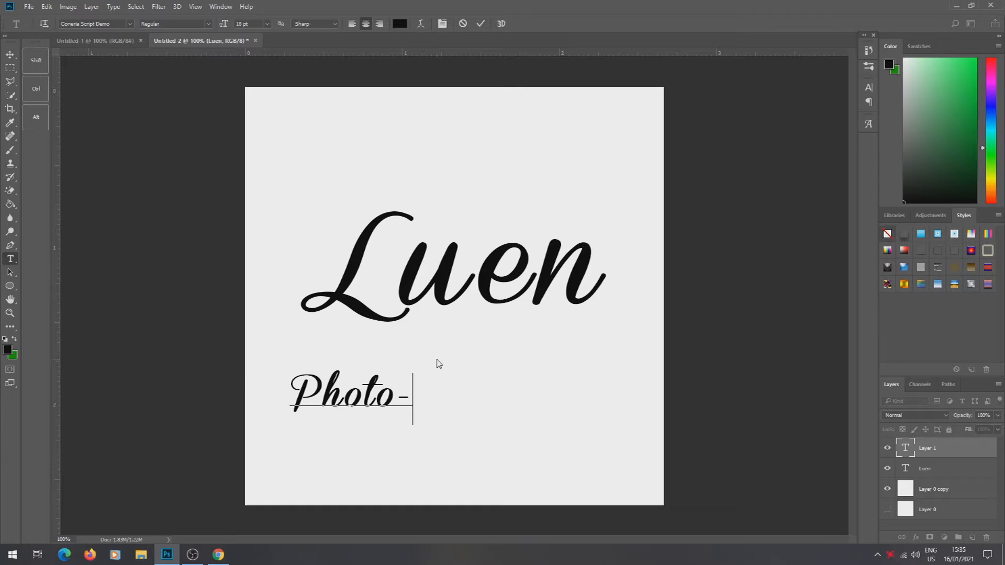
pyautogui.write('W')
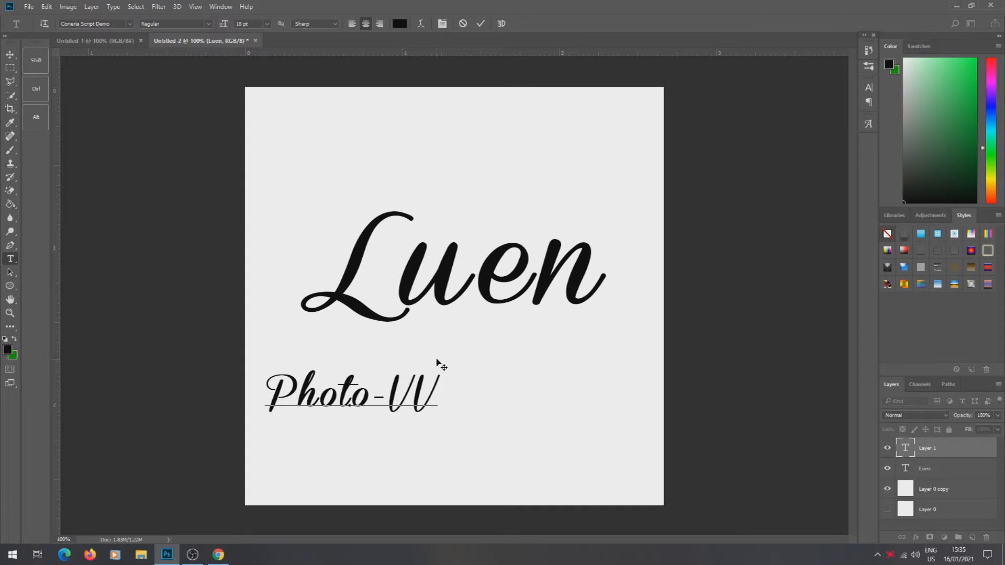
pyautogui.press('BackSpace')
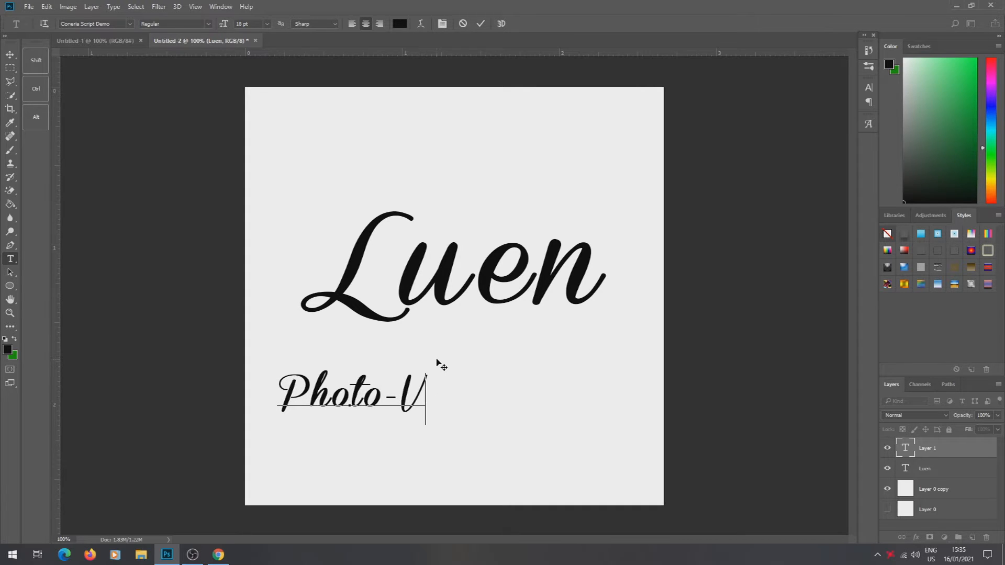
pyautogui.write('i')
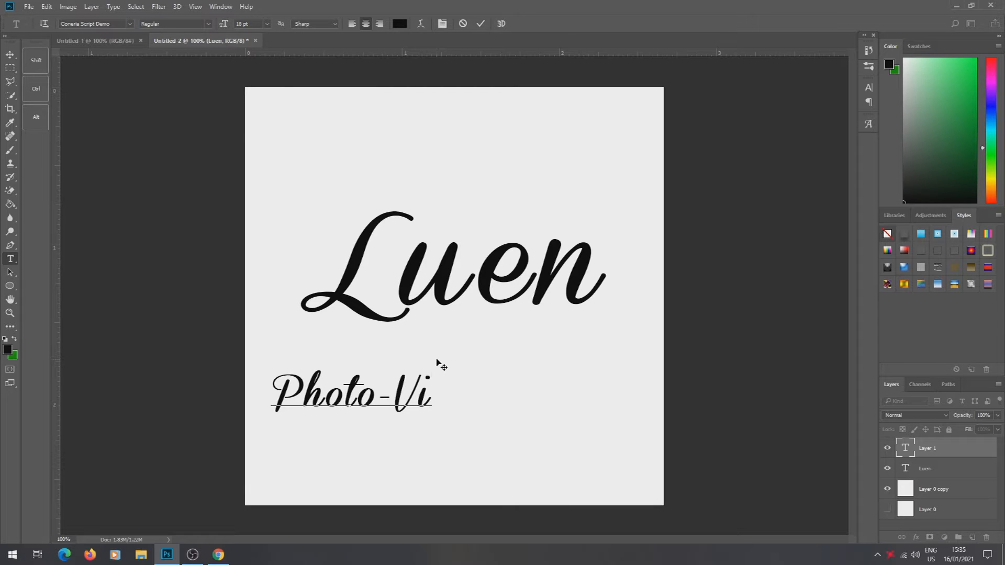
pyautogui.press('BackSpace')
pyautogui.write('e')
pyautogui.write('d')
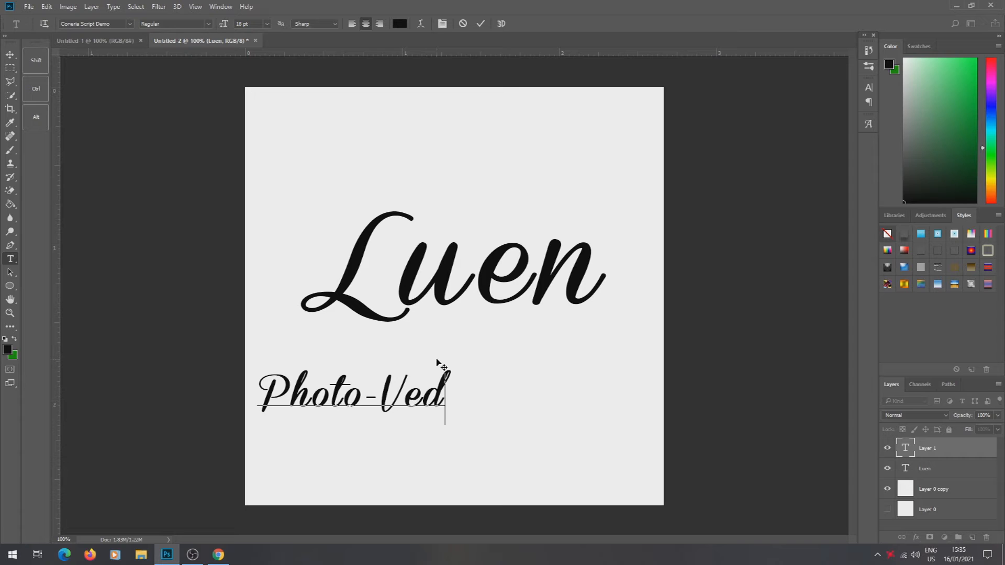
pyautogui.write('io')
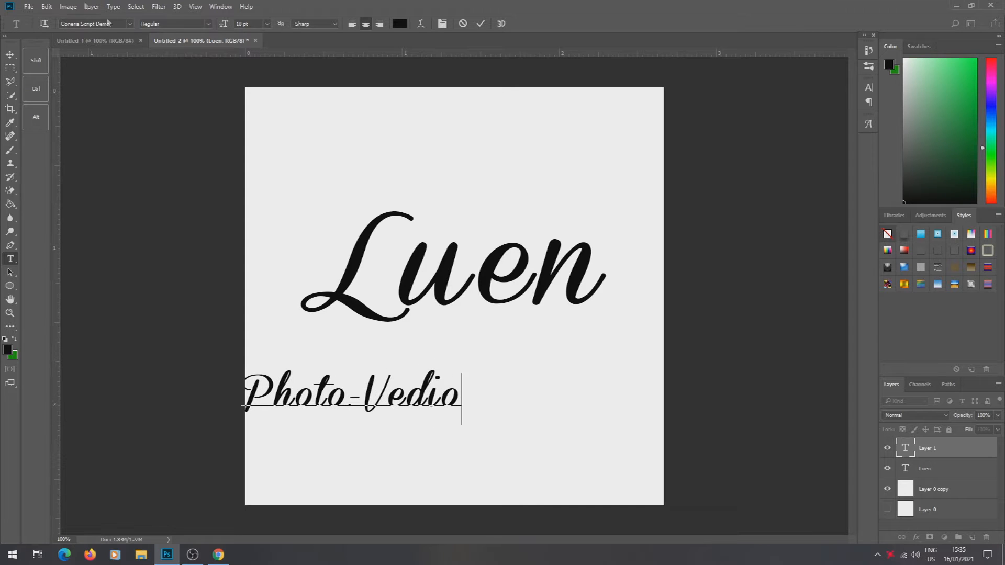
pyautogui.click(10, 55)
pyautogui.moveTo(389, 389); pyautogui.dragTo(478, 395)
# - Change the font of "Photo-Vedio" to LuenTai2017 and retype its initial "P"
pyautogui.click(10, 258)
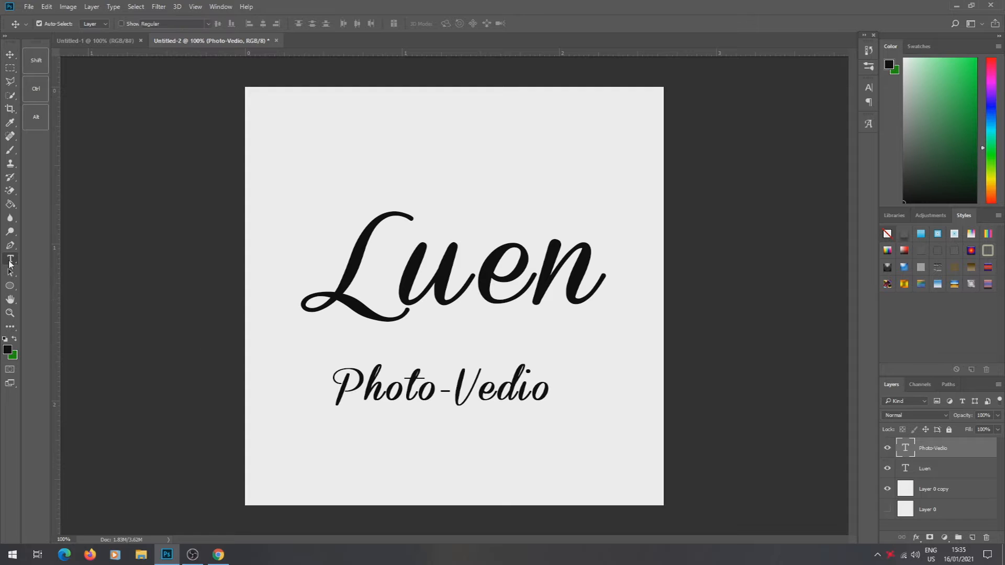
pyautogui.moveTo(334, 391); pyautogui.dragTo(592, 390)
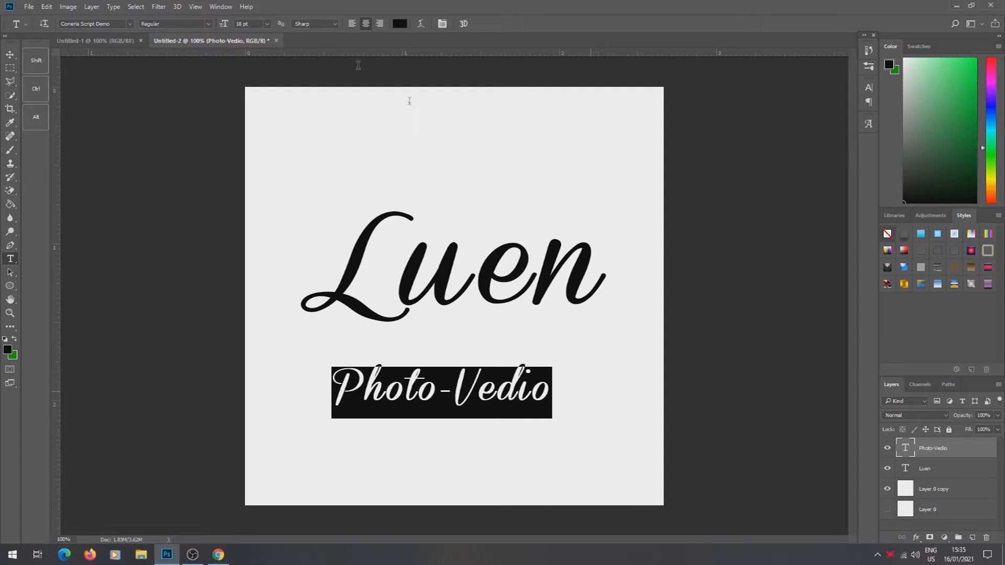
pyautogui.click(129, 26)
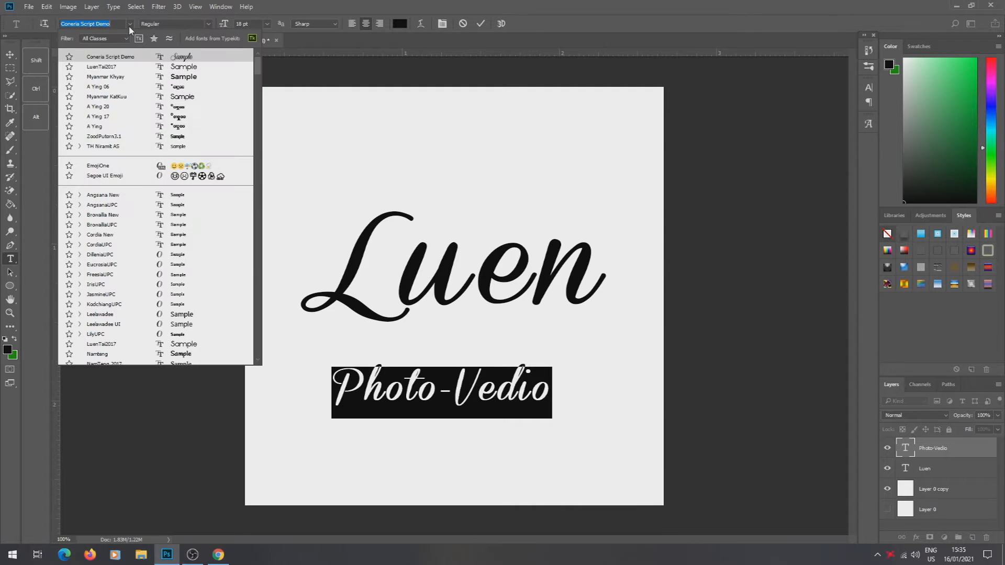
pyautogui.click(188, 345)
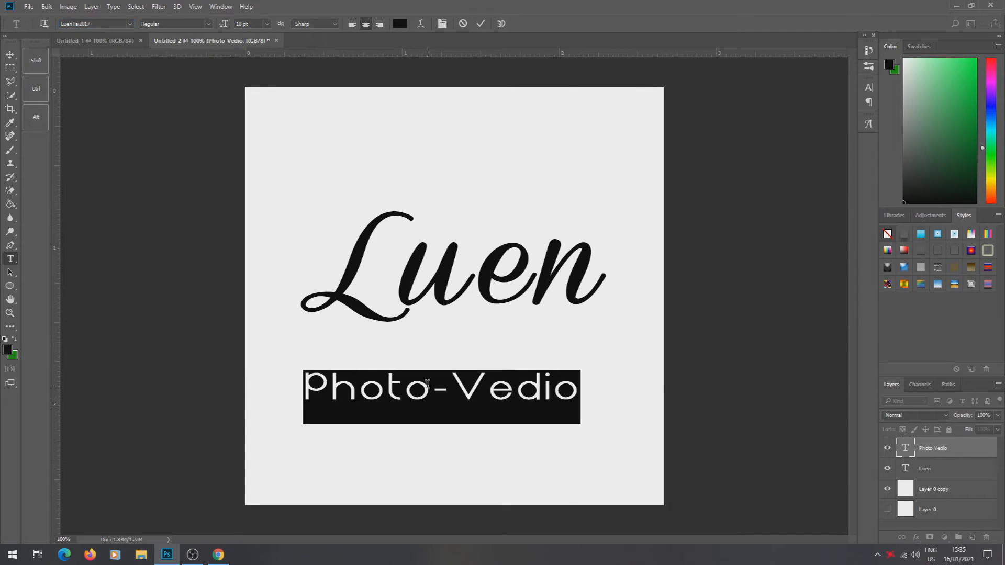
pyautogui.click(427, 384)
pyautogui.moveTo(308, 384); pyautogui.dragTo(613, 391)
pyautogui.click(333, 387)
pyautogui.press('BackSpace')
pyautogui.write('P')
# - Change the font of the whole text "Photo-Vedio" to Myanmar KatKuu and centre it closer beneath "Luen"
pyautogui.moveTo(309, 384); pyautogui.dragTo(657, 422)
pyautogui.click(129, 24)
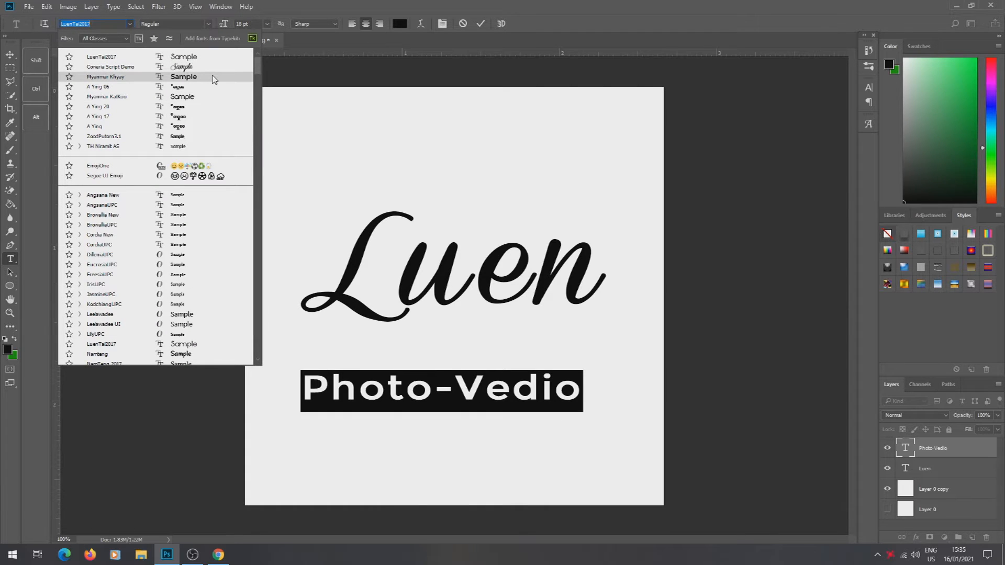
pyautogui.moveTo(258, 69); pyautogui.dragTo(264, 193)
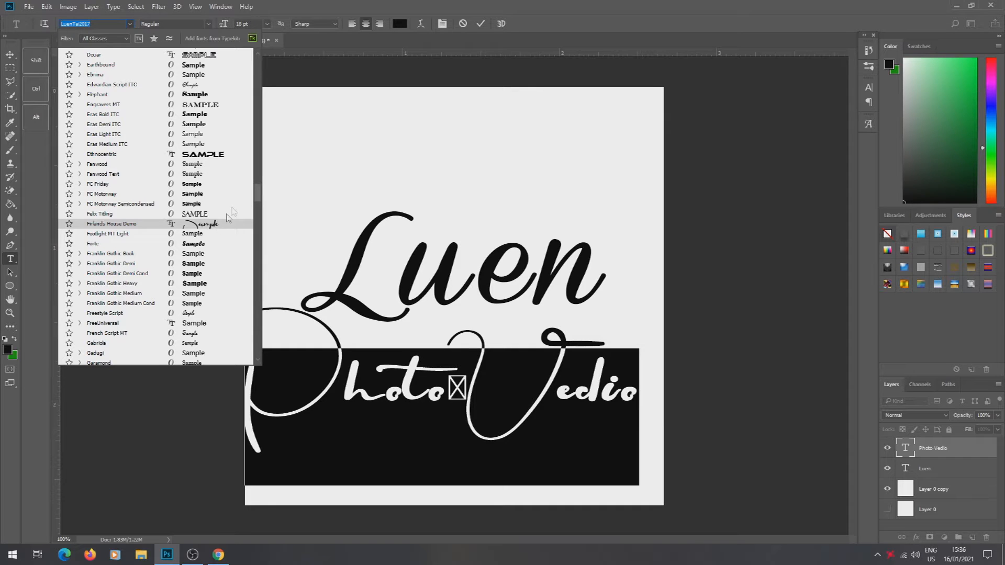
pyautogui.moveTo(259, 193); pyautogui.dragTo(263, 257)
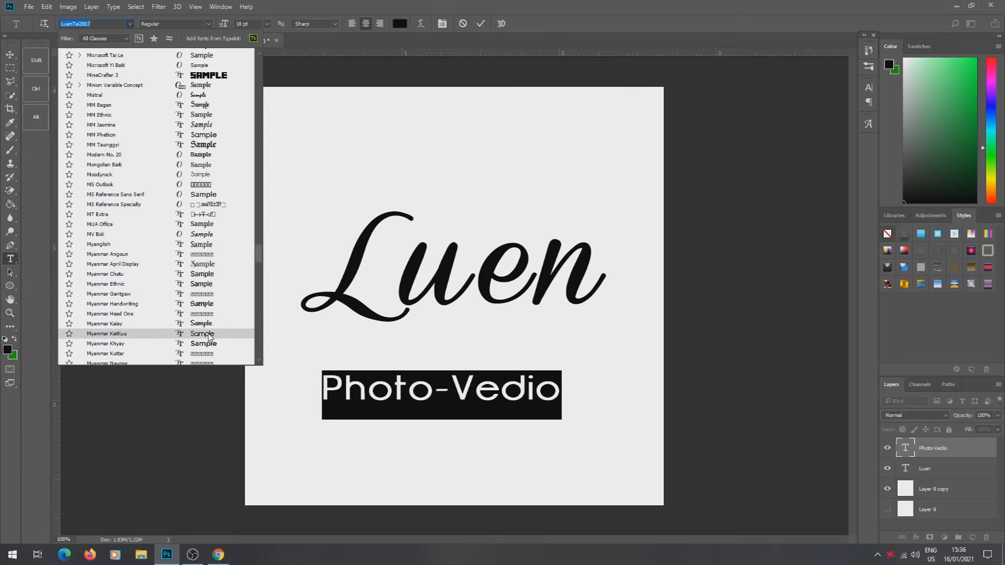
pyautogui.click(209, 335)
pyautogui.click(10, 54)
pyautogui.moveTo(424, 386); pyautogui.dragTo(437, 375)
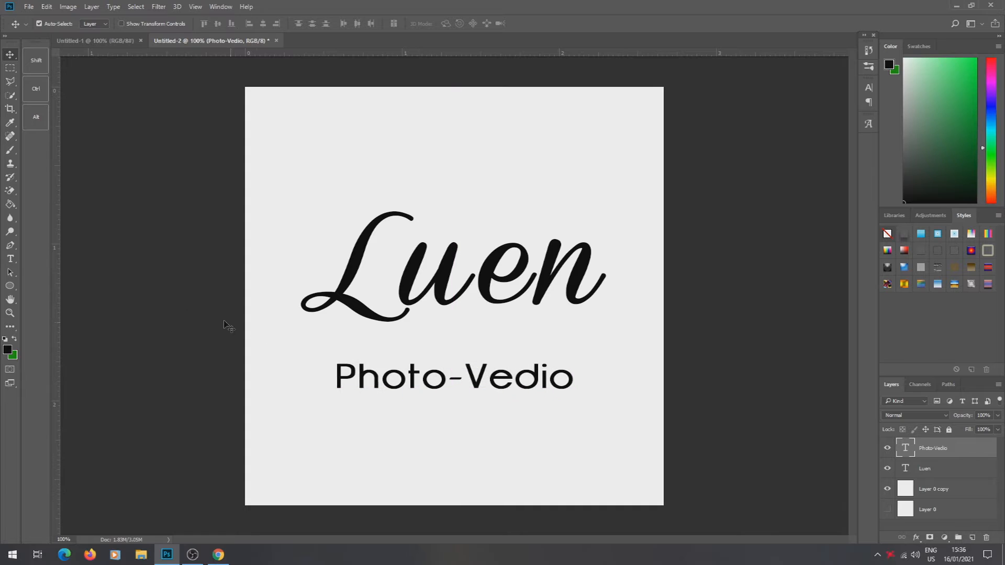
# - Replace the main logo text "Luen" with "Tainoom"
pyautogui.click(10, 258)
pyautogui.click(378, 280)
pyautogui.moveTo(537, 254); pyautogui.dragTo(296, 261)
pyautogui.click(479, 276)
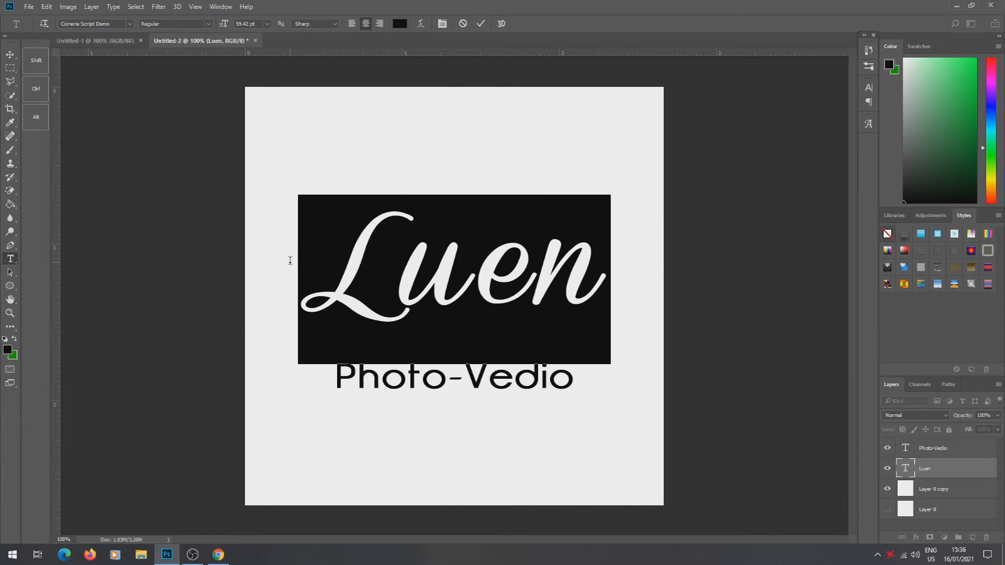
pyautogui.press('BackSpace')
pyautogui.write('T')
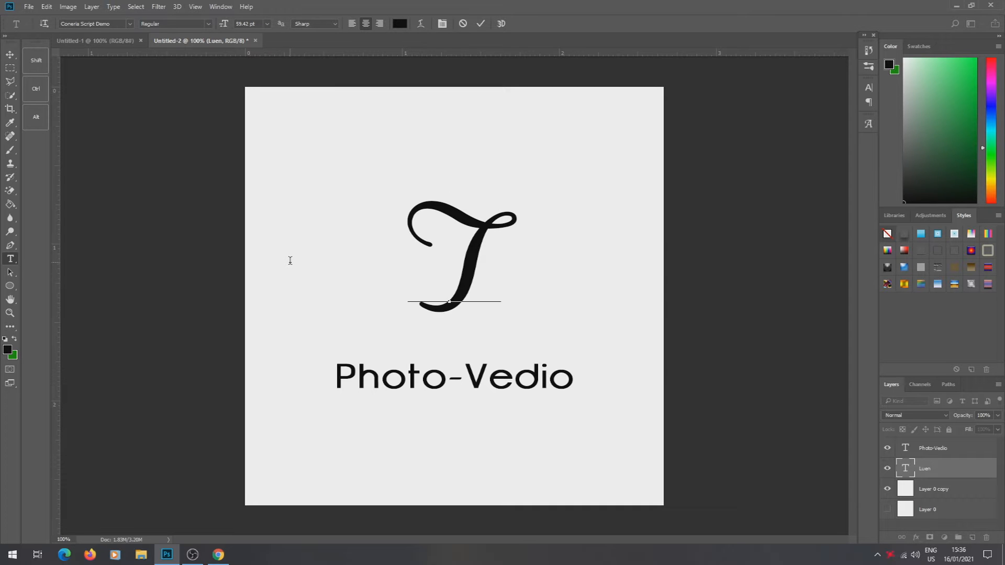
pyautogui.write('ai')
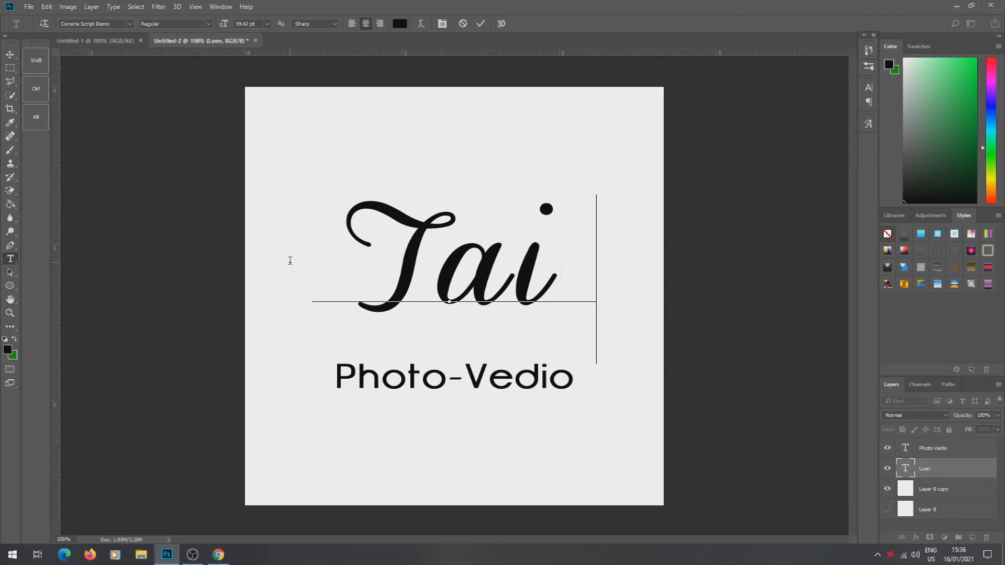
pyautogui.write('noon')
pyautogui.click(10, 54)
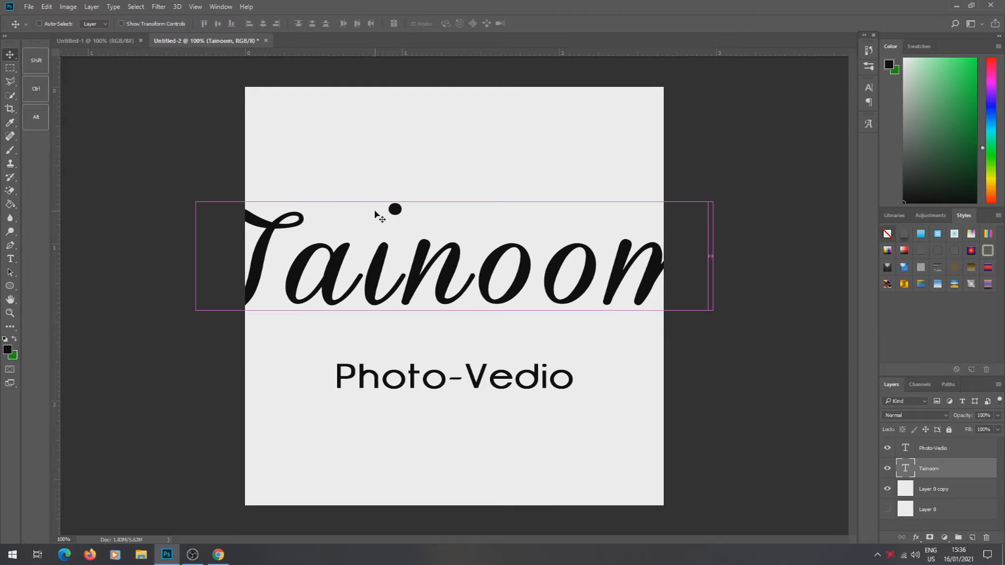
# - Scale the "Tainoom" text down to about 68% and position it centred across the canvas width
pyautogui.hotkey('ctrl', 't')
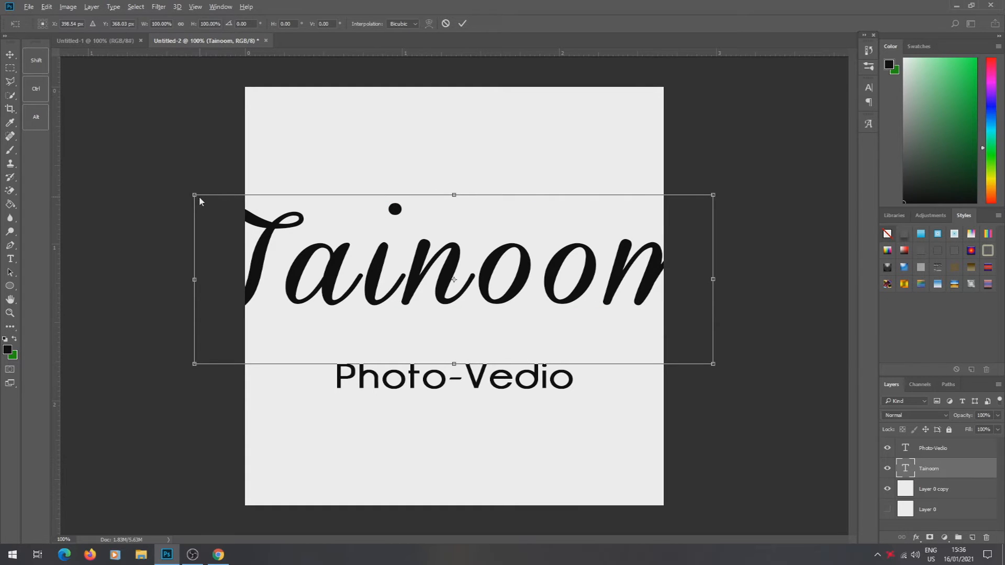
pyautogui.moveTo(193, 194); pyautogui.dragTo(277, 222)
pyautogui.moveTo(480, 285)
pyautogui.mouseDown()
pyautogui.moveTo(468, 286)
pyautogui.moveTo(480, 279)
pyautogui.mouseUp()
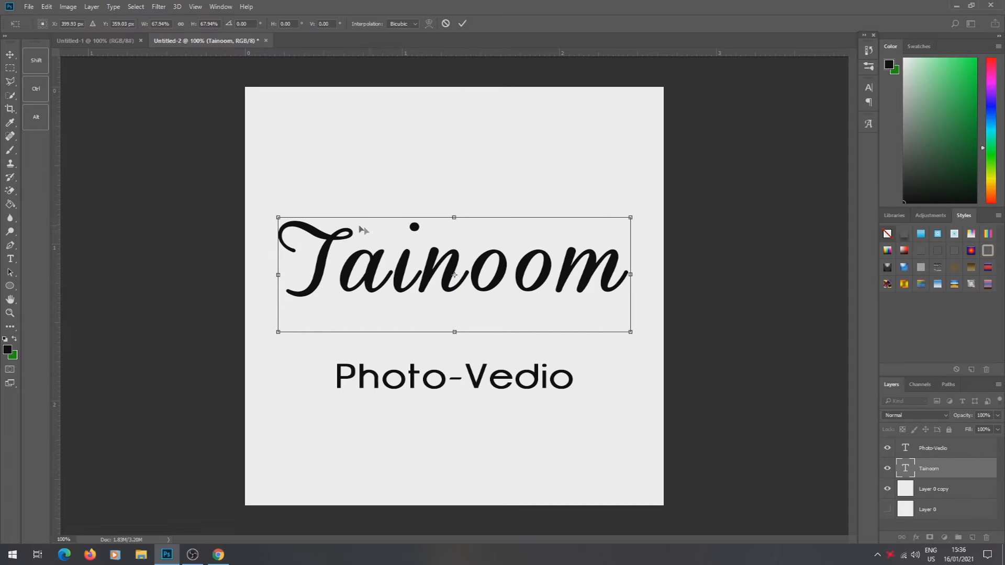
# - Add a vertical and a horizontal guide crossing at the centre of "Tainoom", and apply the transformation
pyautogui.moveTo(59, 229); pyautogui.dragTo(453, 224)
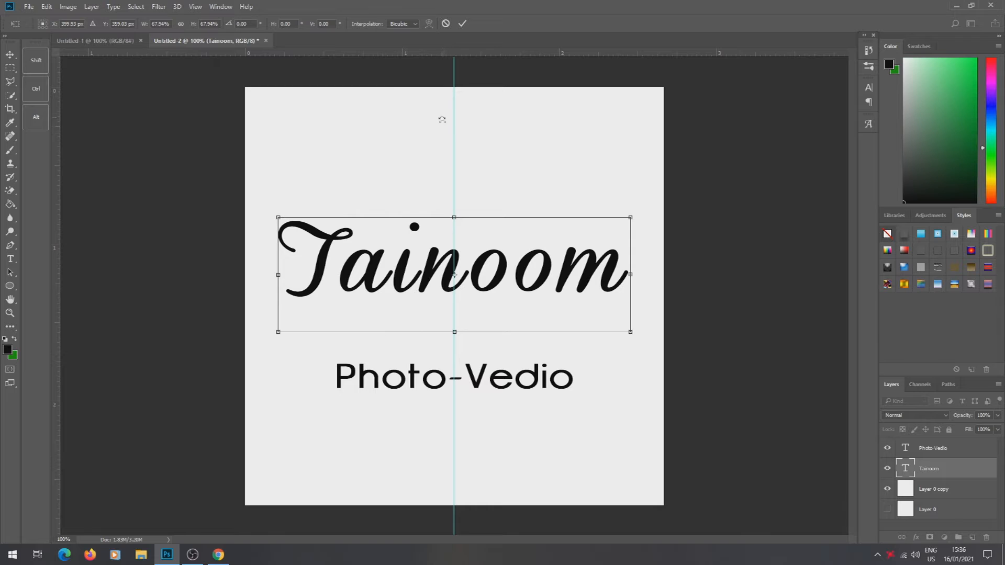
pyautogui.moveTo(443, 49); pyautogui.dragTo(454, 275)
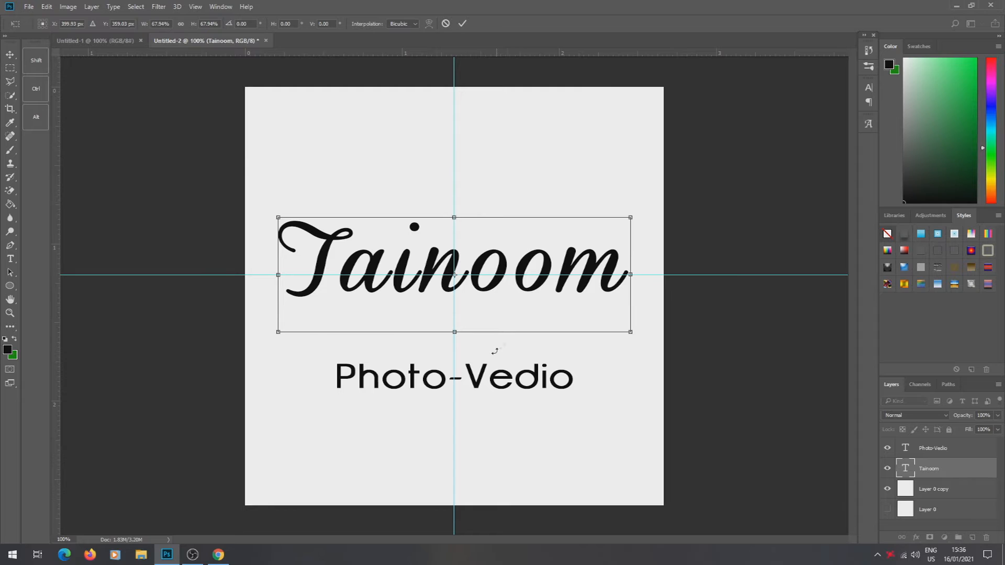
pyautogui.click(10, 54)
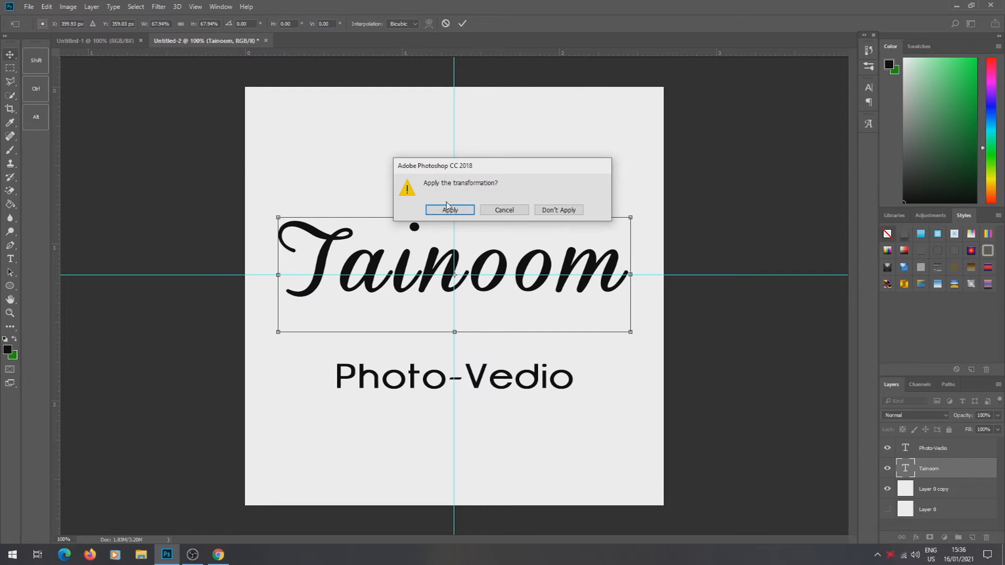
pyautogui.click(450, 208)
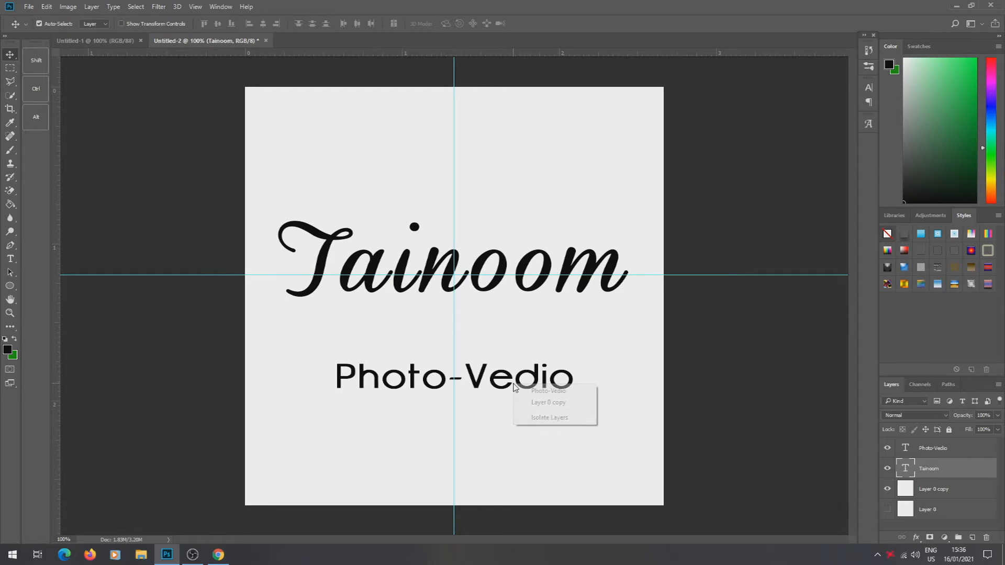
# - Scale "Photo-Vedio" down to about 61% and place it directly beneath the "oom" of "Tainoom"
pyautogui.moveTo(523, 385); pyautogui.dragTo(526, 359)
pyautogui.hotkey('ctrl', 't')
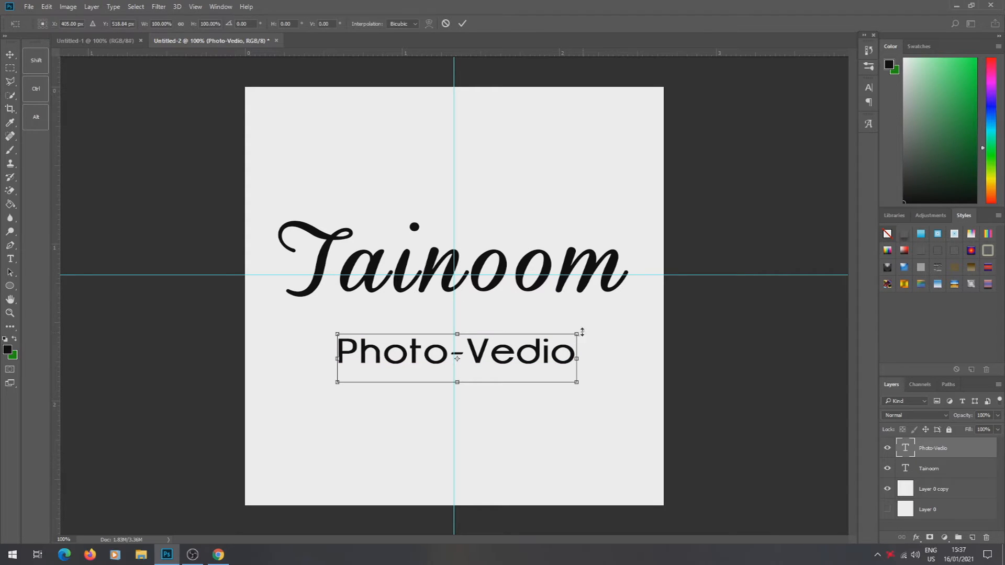
pyautogui.moveTo(578, 333); pyautogui.dragTo(587, 313)
pyautogui.click(10, 259)
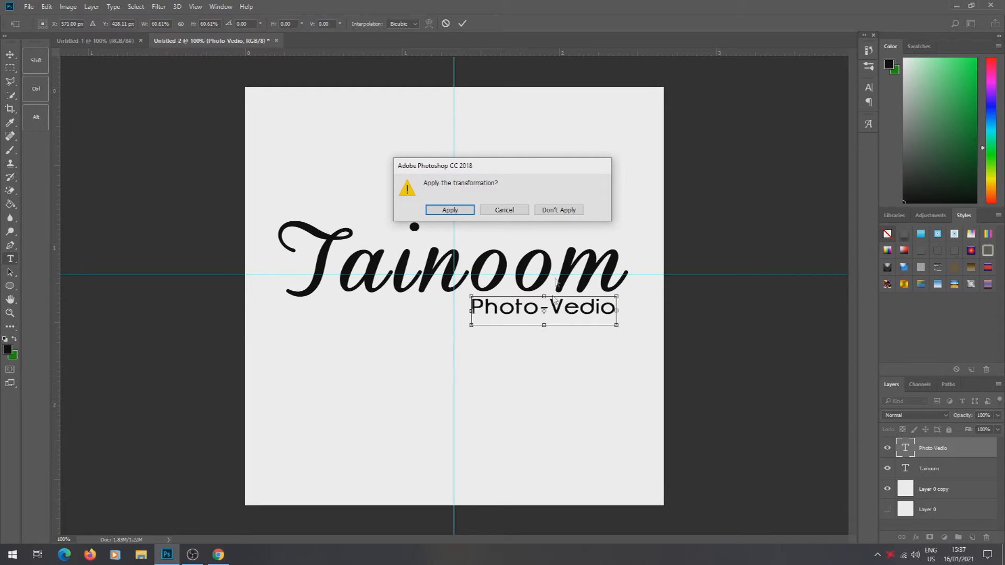
pyautogui.click(465, 212)
# - Replace the hyphen in the tagline with a spaced ampersand so it reads "Photo & Vedio"
pyautogui.click(549, 310)
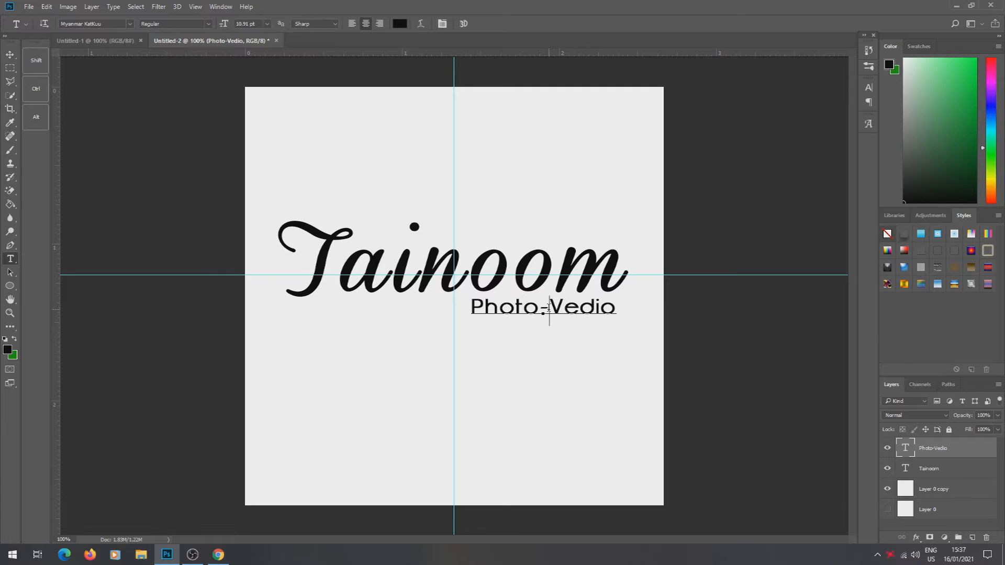
pyautogui.press('BackSpace')
pyautogui.write('7')
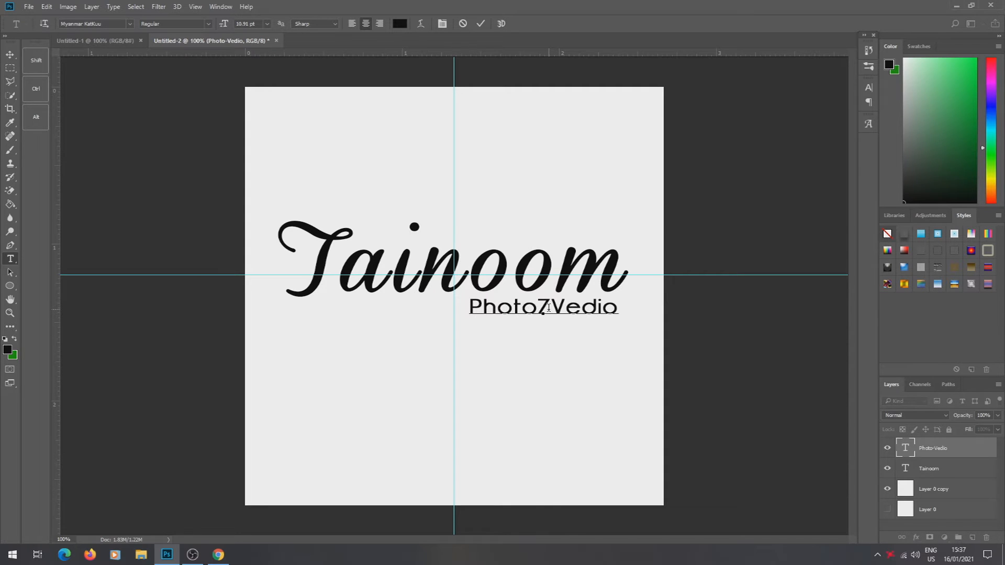
pyautogui.press('BackSpace')
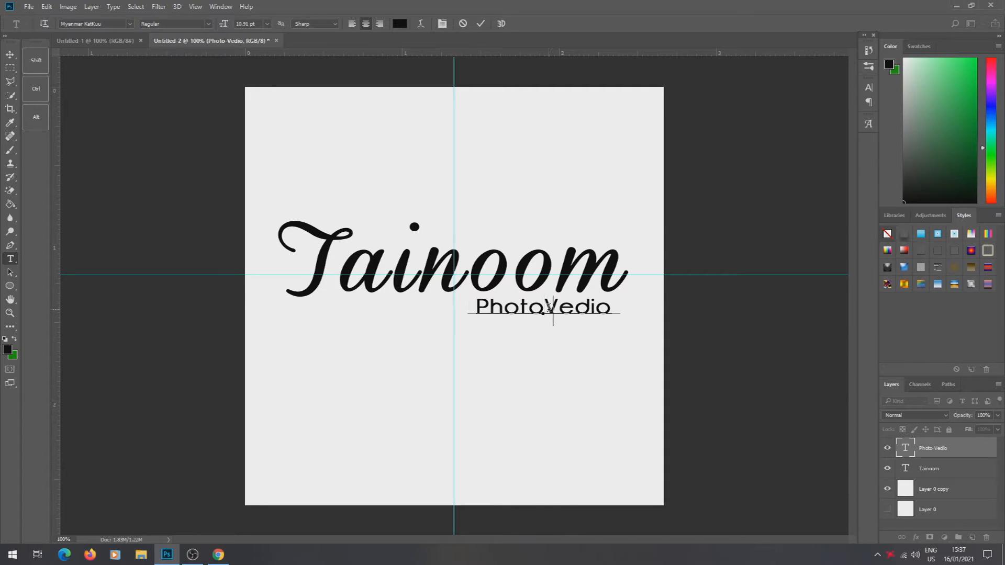
pyautogui.write('&')
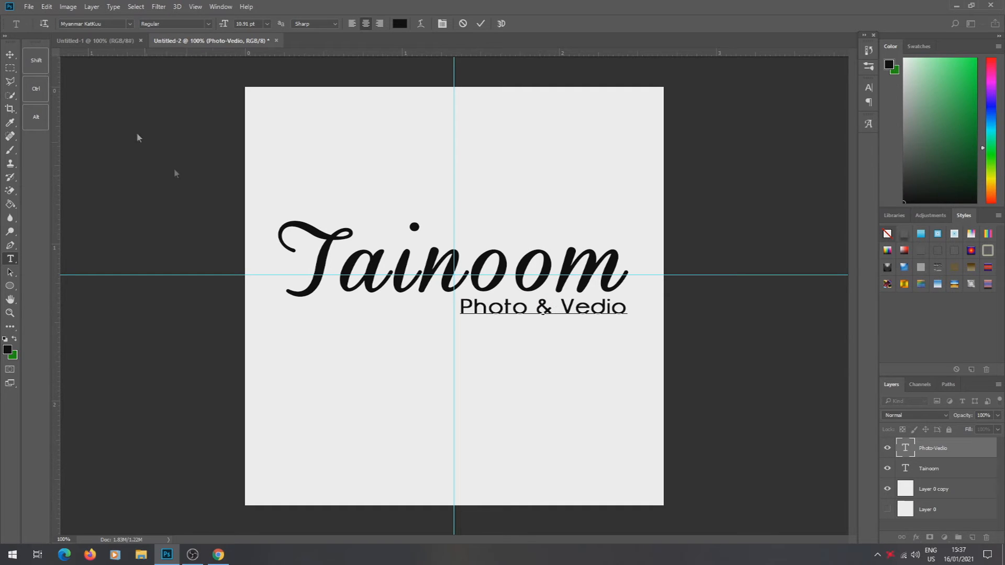
pyautogui.click(10, 55)
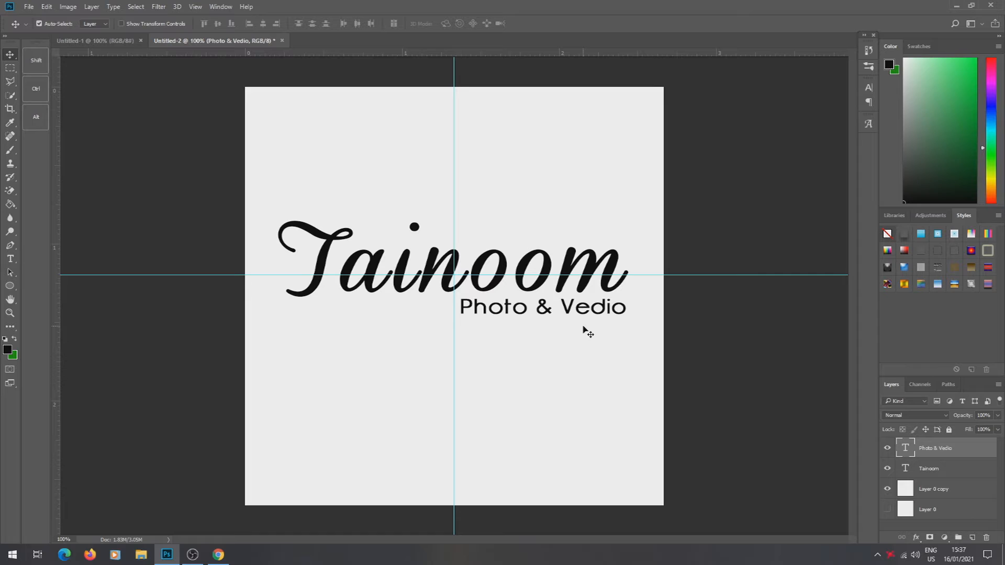
# - Shrink the "Photo & Vedio" tagline slightly and keep it tucked beneath the "oom" of "Tainoom"
pyautogui.rightClick(591, 304)
pyautogui.click(599, 310)
pyautogui.press('ctrl')
pyautogui.hotkey('ctrl', 't')
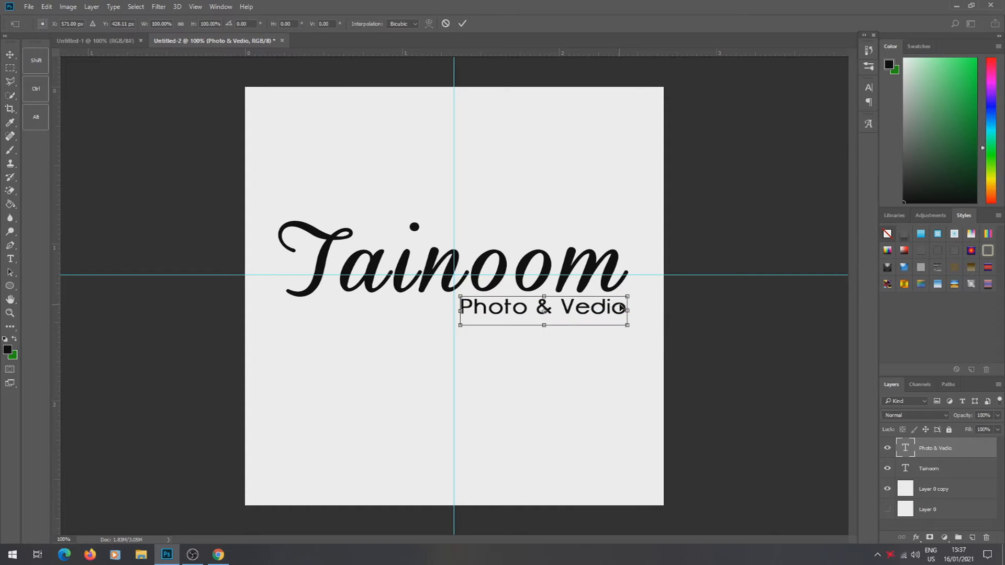
pyautogui.moveTo(626, 298); pyautogui.dragTo(607, 310)
pyautogui.press('v')
pyautogui.press('Return')
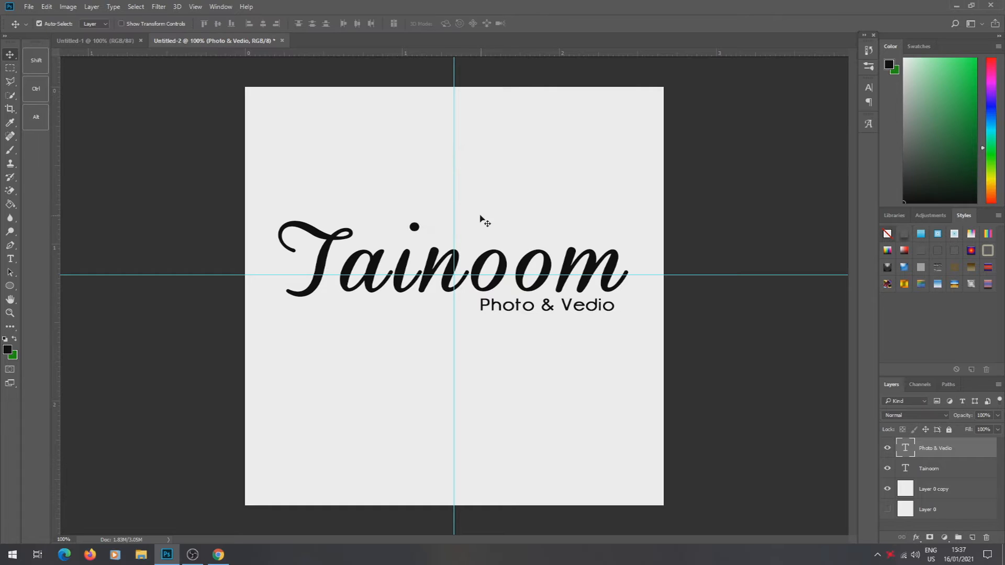
# - Start a new text line in the lower part of the canvas with the A Ying 06 font
pyautogui.click(10, 259)
pyautogui.click(334, 416)
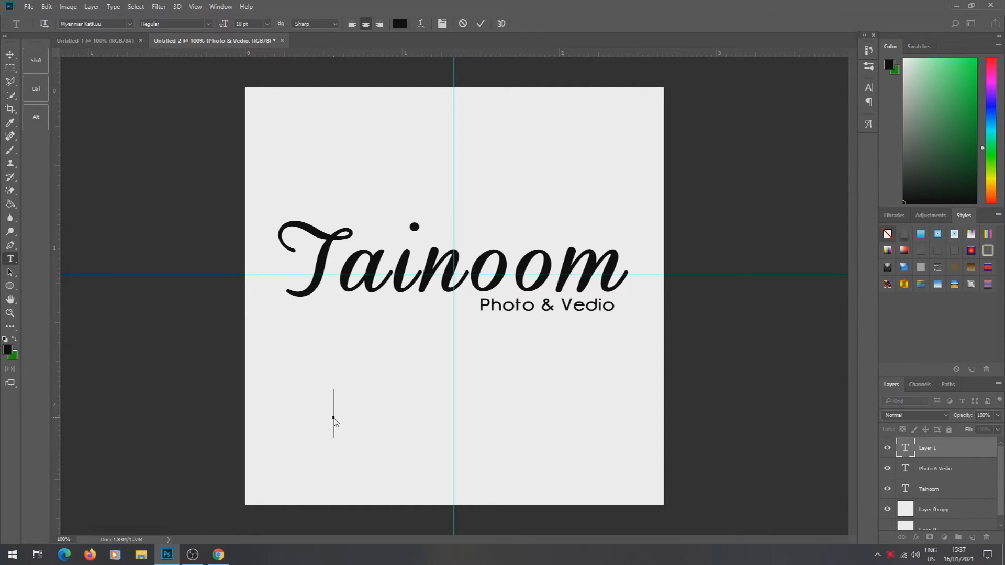
pyautogui.press('super+space')
pyautogui.press('super+space')
pyautogui.press('super+space')
pyautogui.click(129, 23)
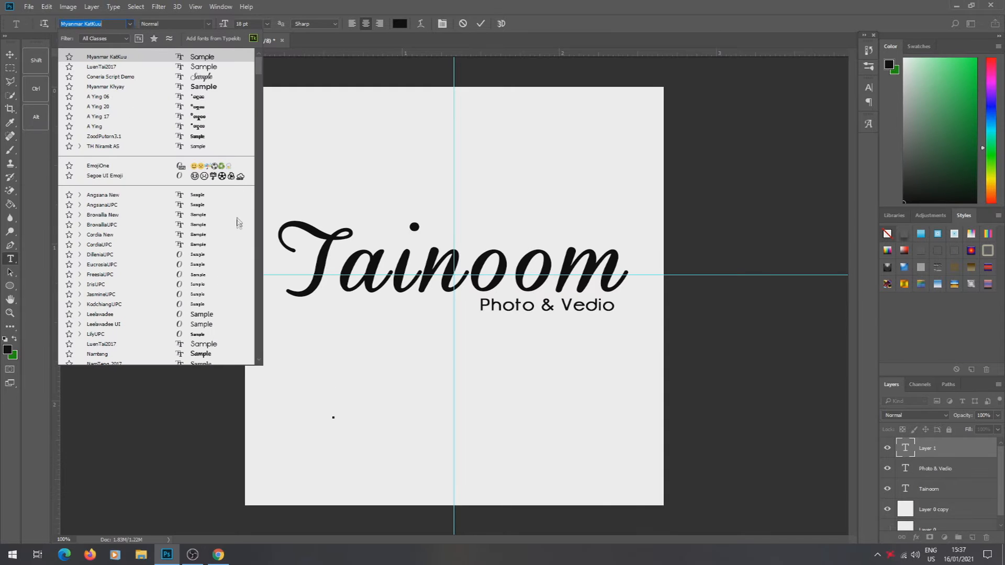
pyautogui.moveTo(258, 66); pyautogui.dragTo(260, 89)
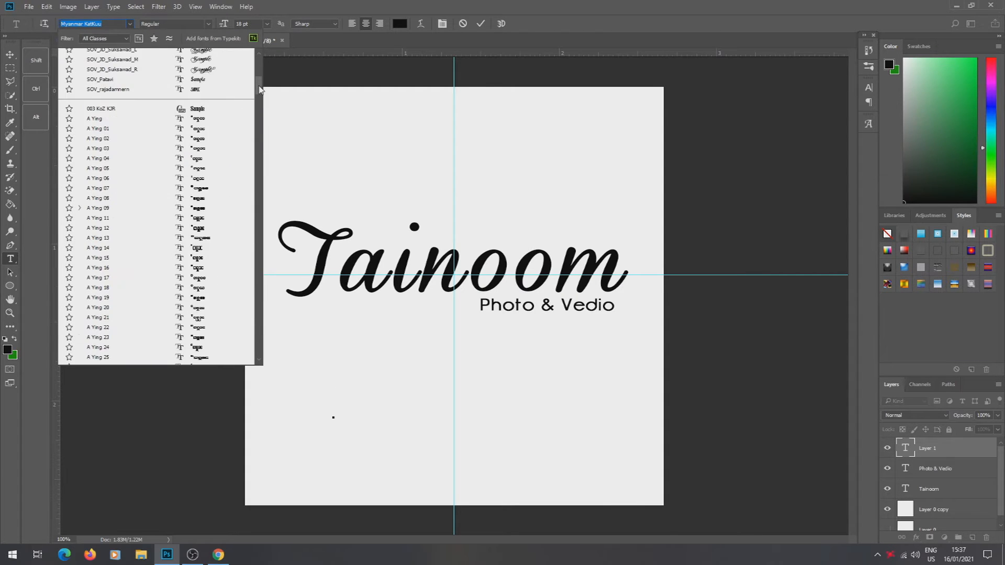
pyautogui.click(178, 178)
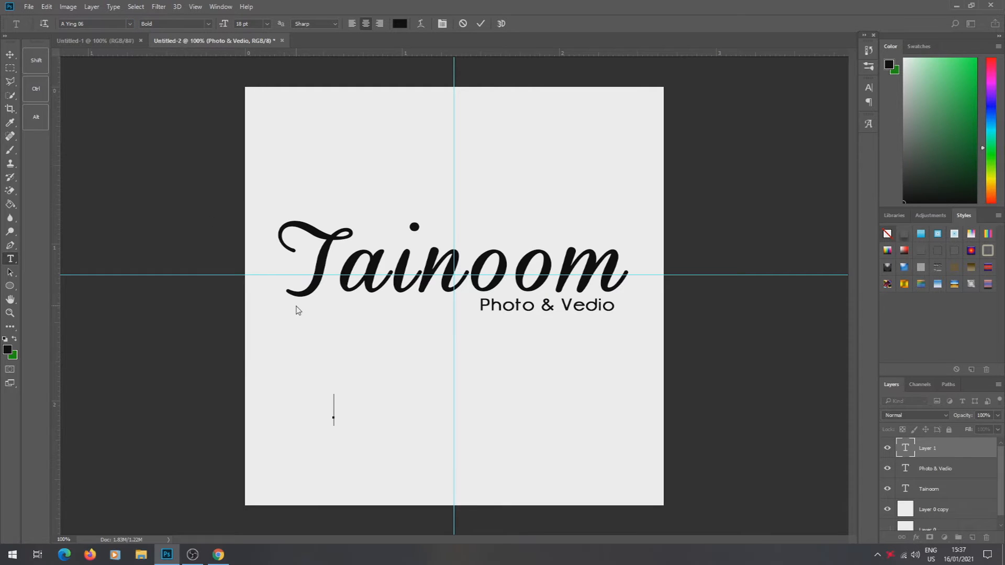
# - Enter the Shan-script line keyed as "wh:ekrf," and move it slightly up below the logo
pyautogui.write('တ')
pyautogui.write('ိ')
pyautogui.write('း')
pyautogui.write('ခုန')
pyautogui.write('မ့်')
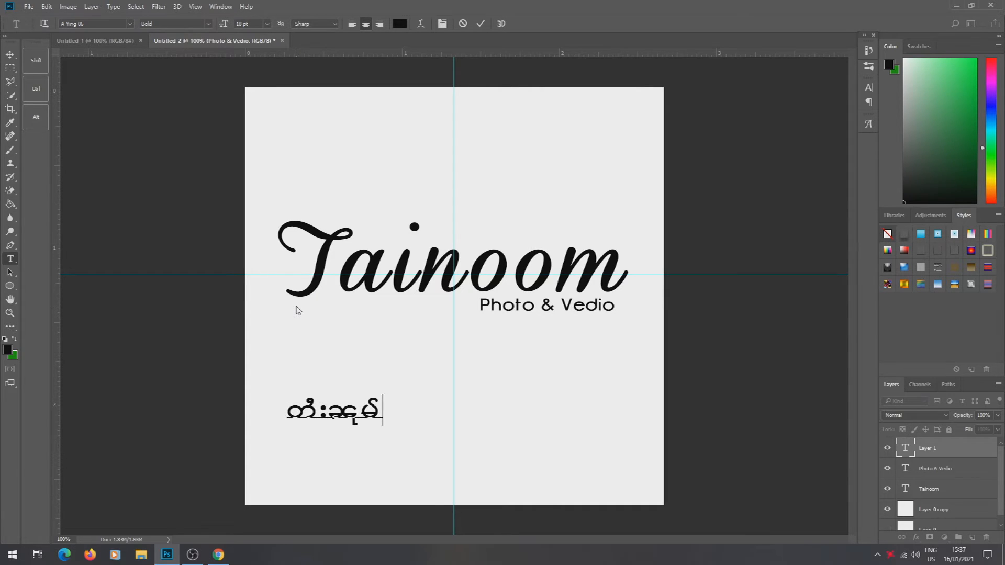
pyautogui.click(10, 53)
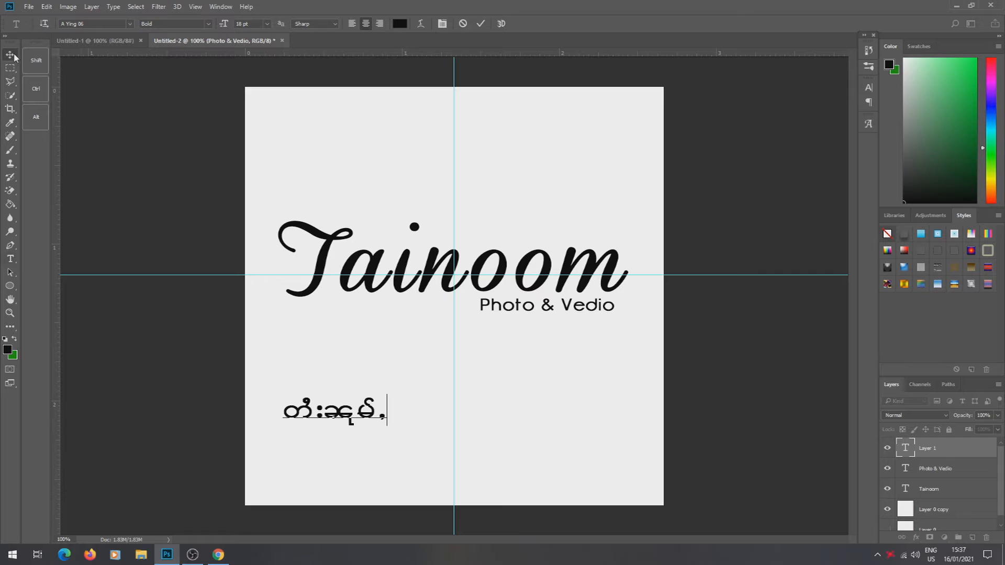
pyautogui.moveTo(350, 419); pyautogui.dragTo(354, 400)
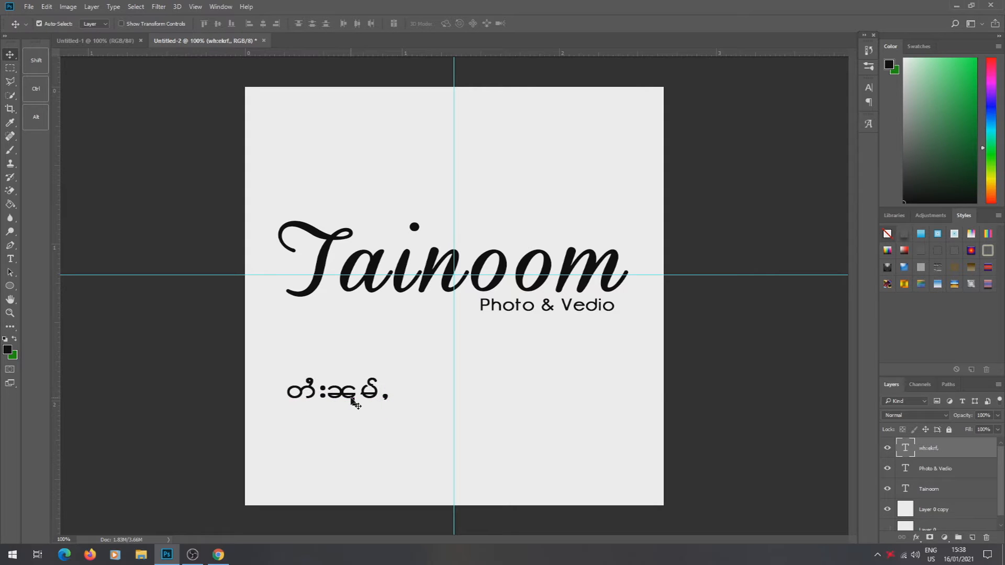
# - Select the whole Shan-script line and reapply the A Ying 06 font to it
pyautogui.click(10, 259)
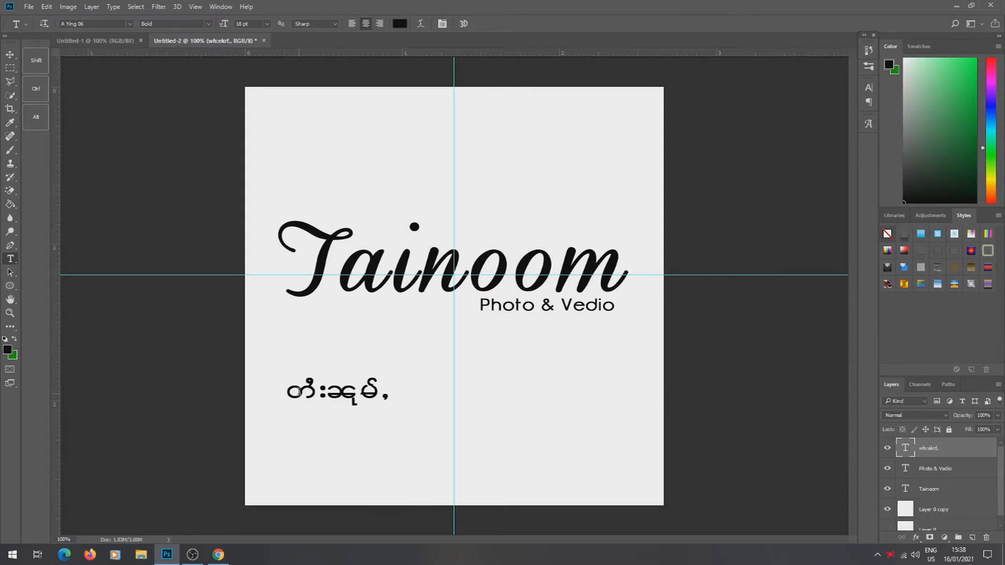
pyautogui.moveTo(287, 390); pyautogui.dragTo(390, 390)
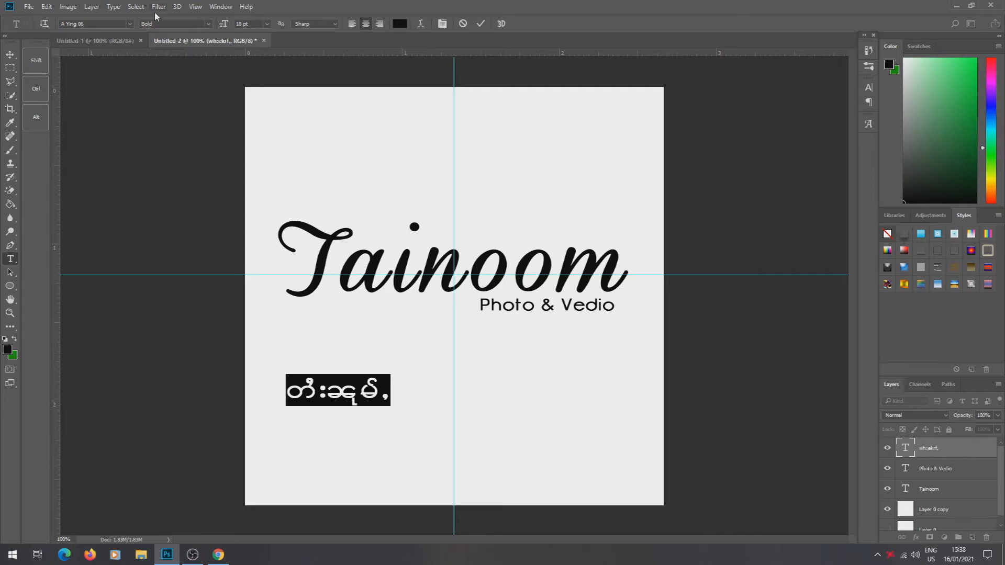
pyautogui.click(130, 23)
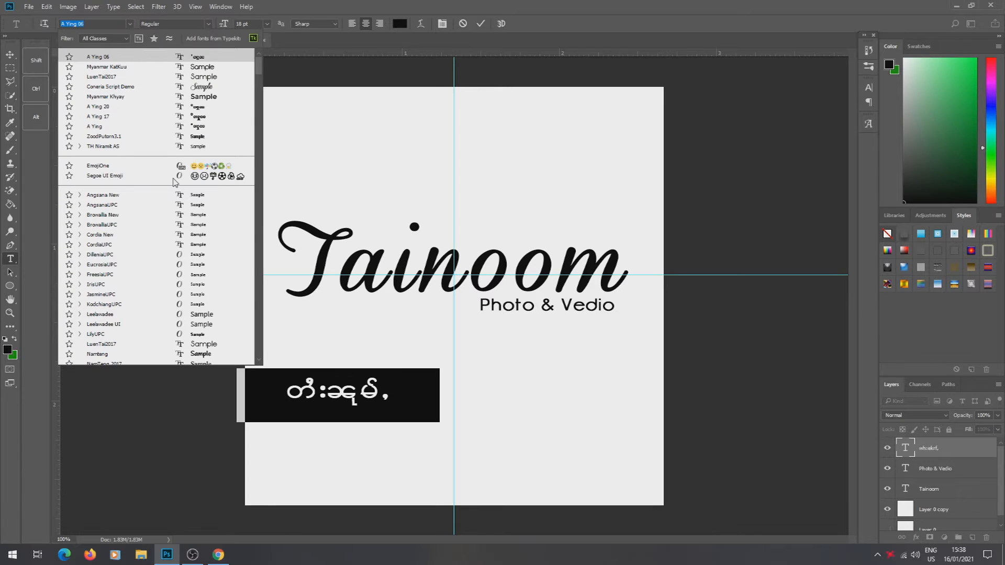
pyautogui.moveTo(261, 70); pyautogui.dragTo(261, 95)
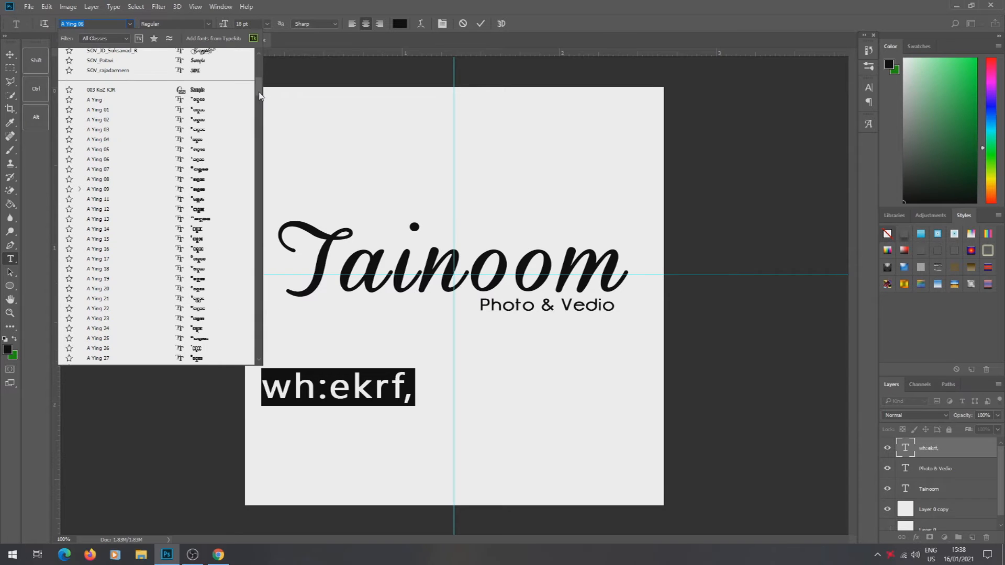
pyautogui.click(189, 159)
pyautogui.click(312, 397)
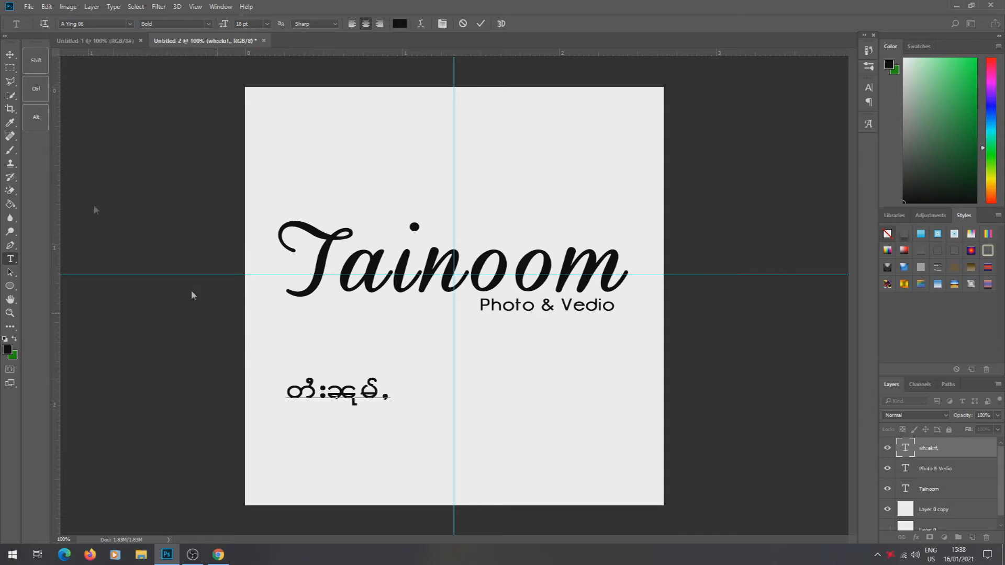
# - Scale the Shan-script text to about 41% and place it just above the "T" of "Tainoom"
pyautogui.click(10, 54)
pyautogui.moveTo(360, 397); pyautogui.dragTo(385, 403)
pyautogui.hotkey('ctrl', 't')
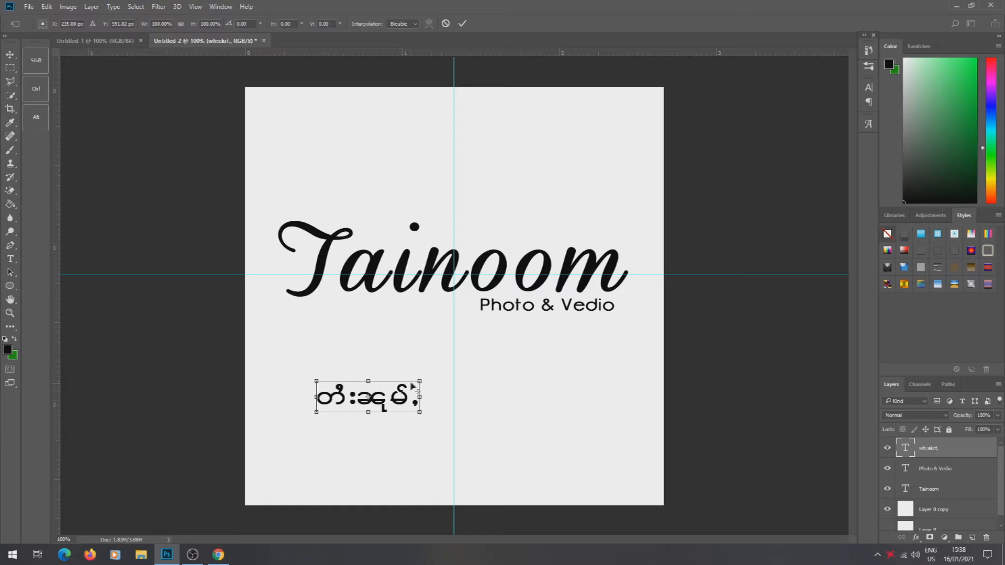
pyautogui.moveTo(419, 381); pyautogui.dragTo(335, 216)
pyautogui.press('Right')
pyautogui.press('Right')
pyautogui.press('Right')
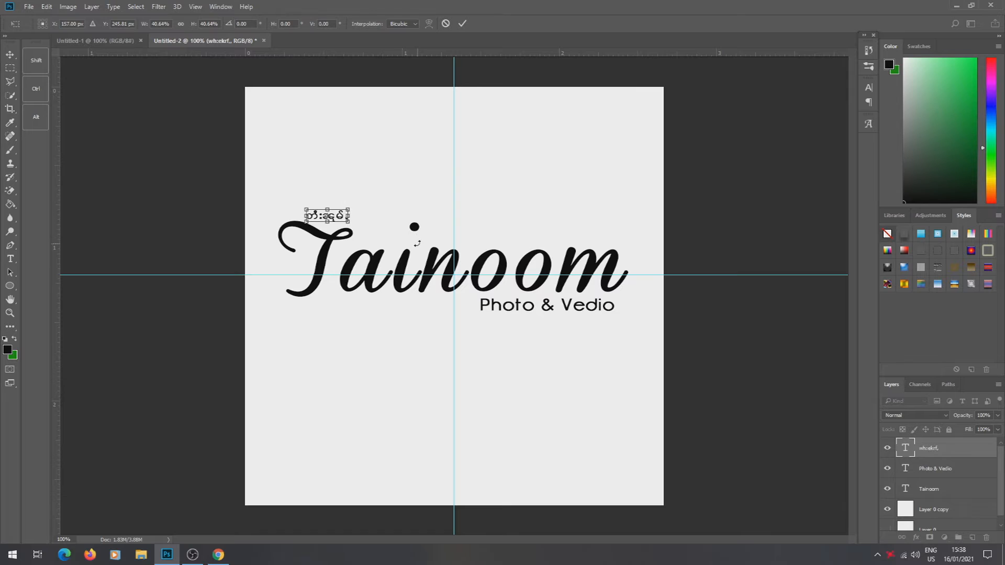
pyautogui.click(10, 54)
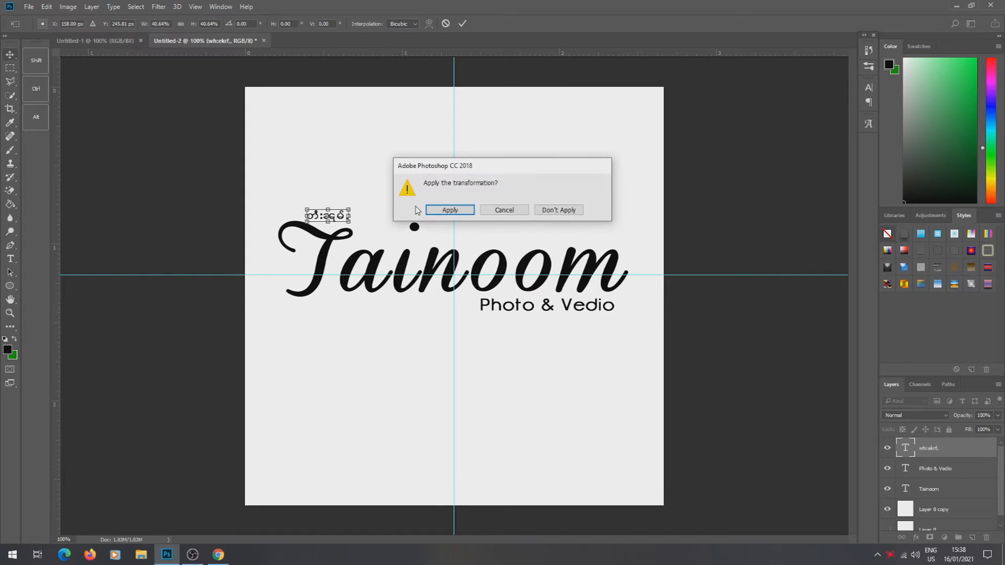
pyautogui.click(448, 210)
# - Move the small Shan-script text below the "Photo & Vedio" tagline and delete its layer
pyautogui.moveTo(333, 217); pyautogui.dragTo(478, 352)
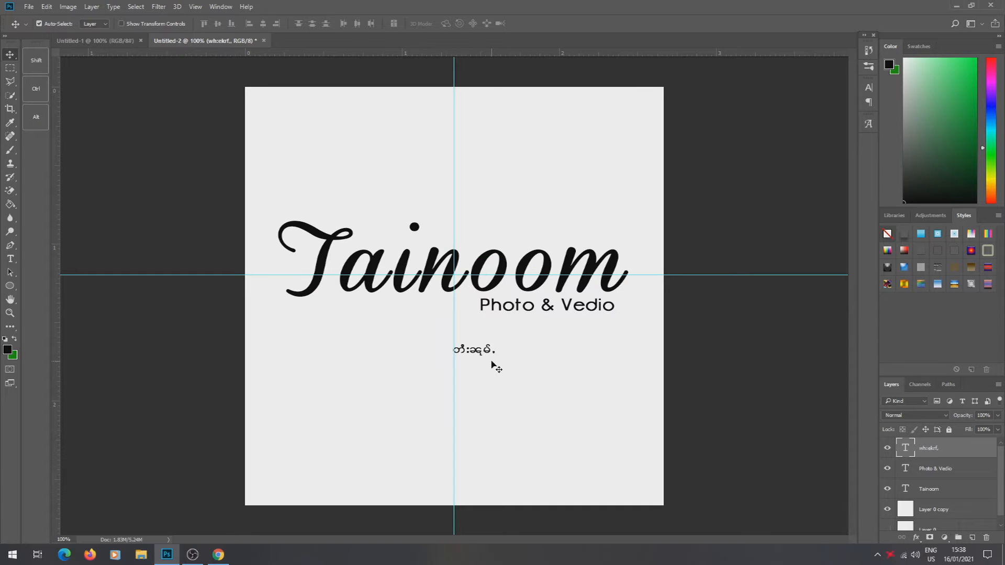
pyautogui.click(10, 259)
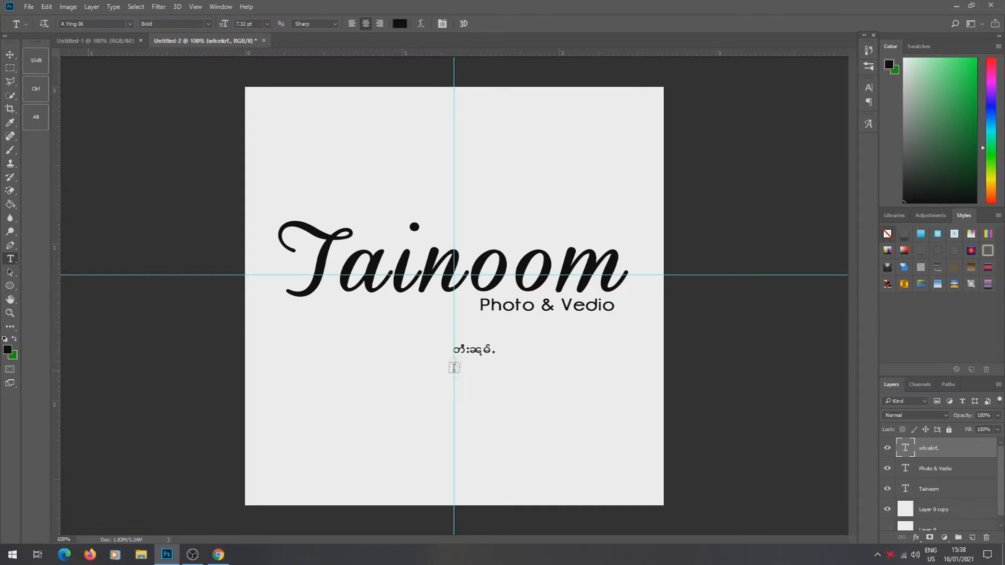
pyautogui.click(463, 350)
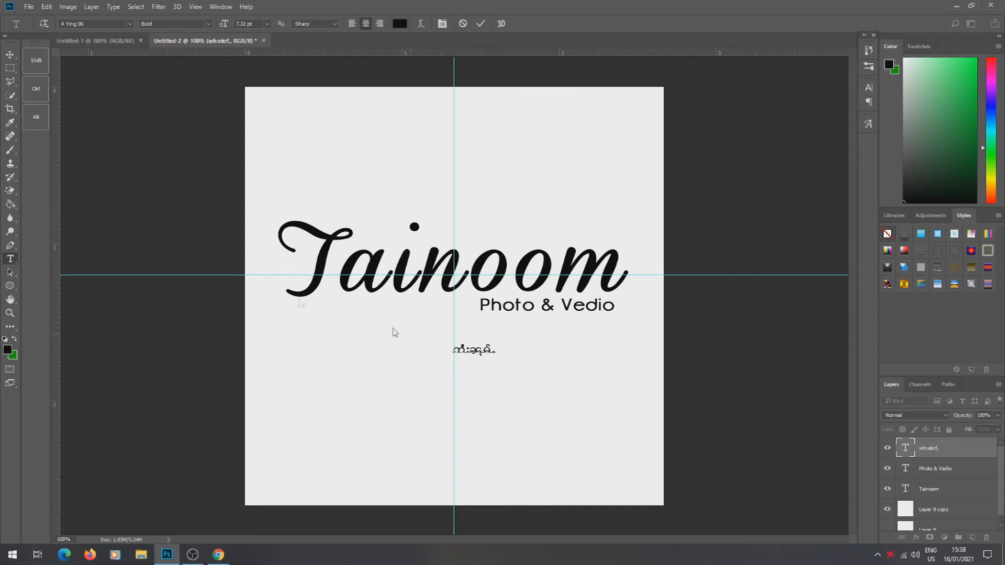
pyautogui.click(10, 54)
pyautogui.press('Delete')
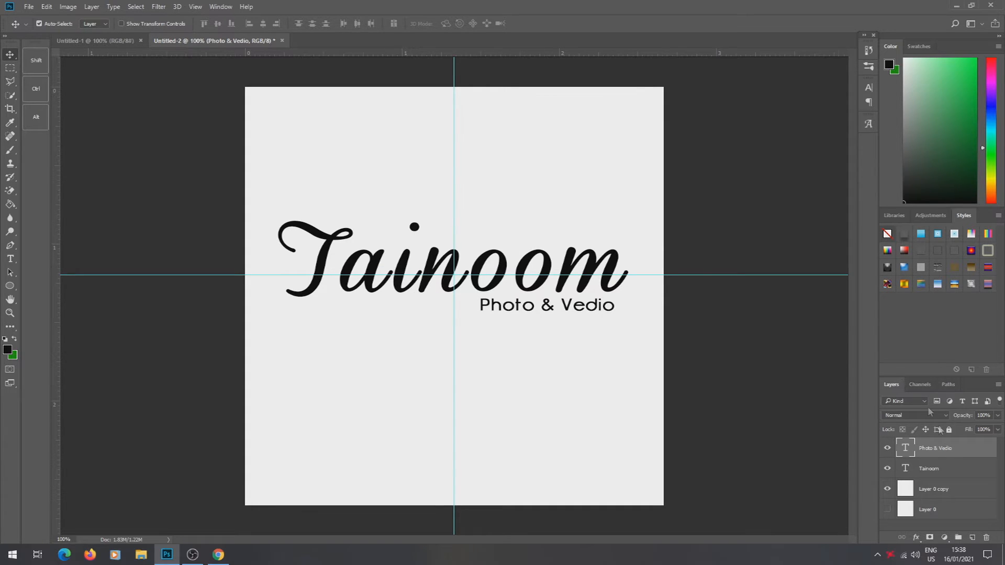
# - Hide the Layer 0 copy background behind the logo text
pyautogui.click(888, 489)
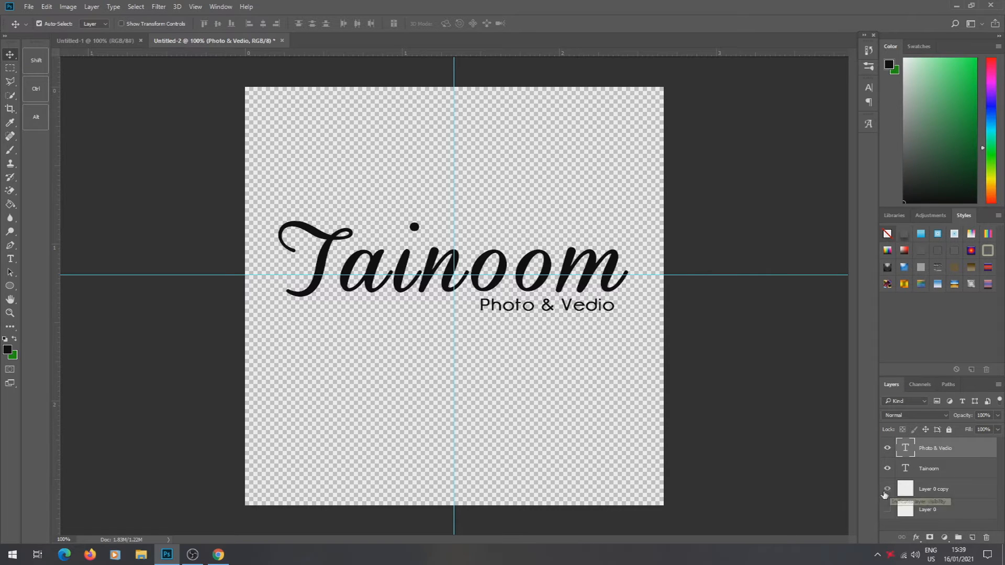
# - Show the white Layer 0 and Layer 0 copy backgrounds behind the logo text
pyautogui.click(888, 490)
pyautogui.click(887, 490)
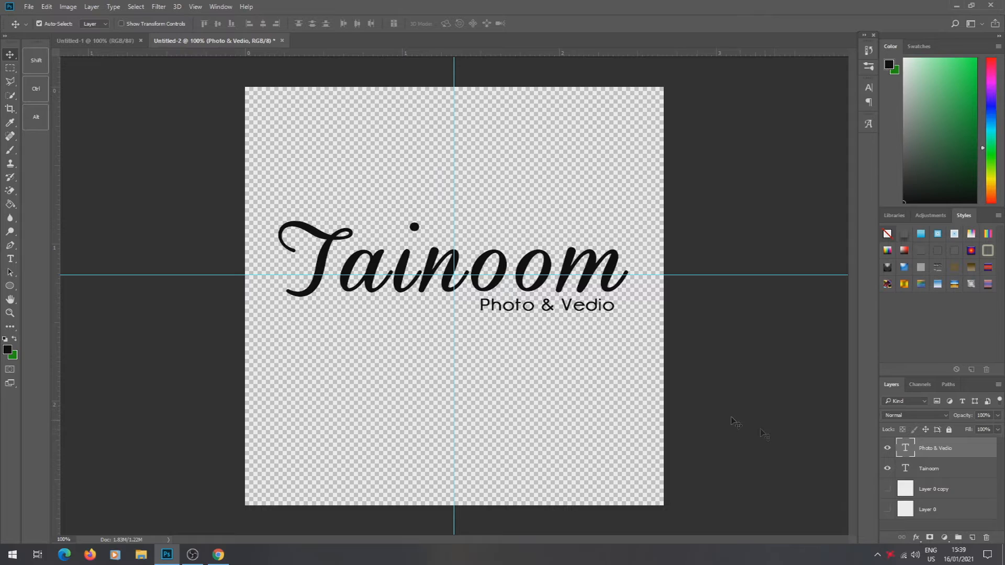
pyautogui.click(888, 510)
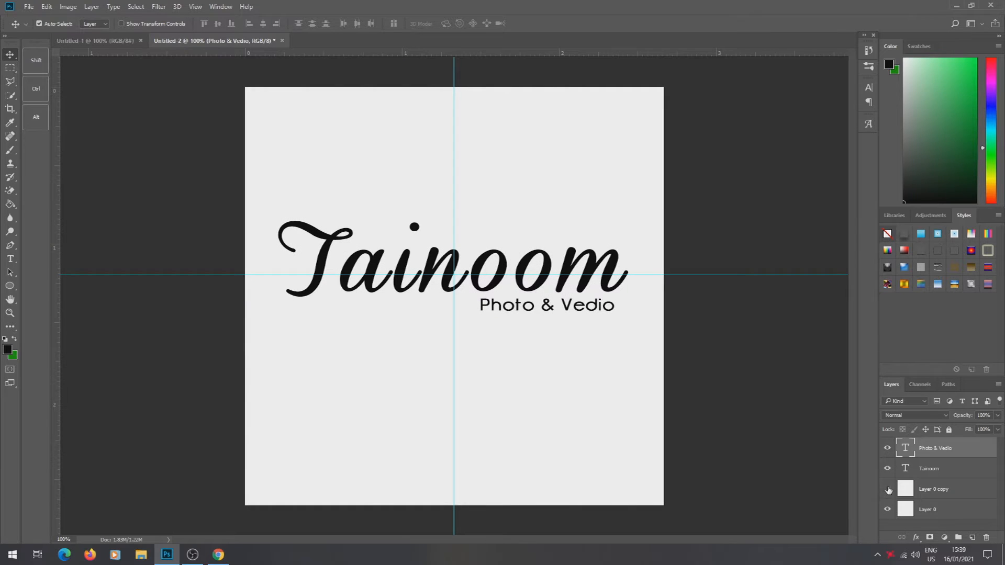
# - Fill Layer 0 with near-black (#040404) using the Paint Bucket
pyautogui.click(911, 512)
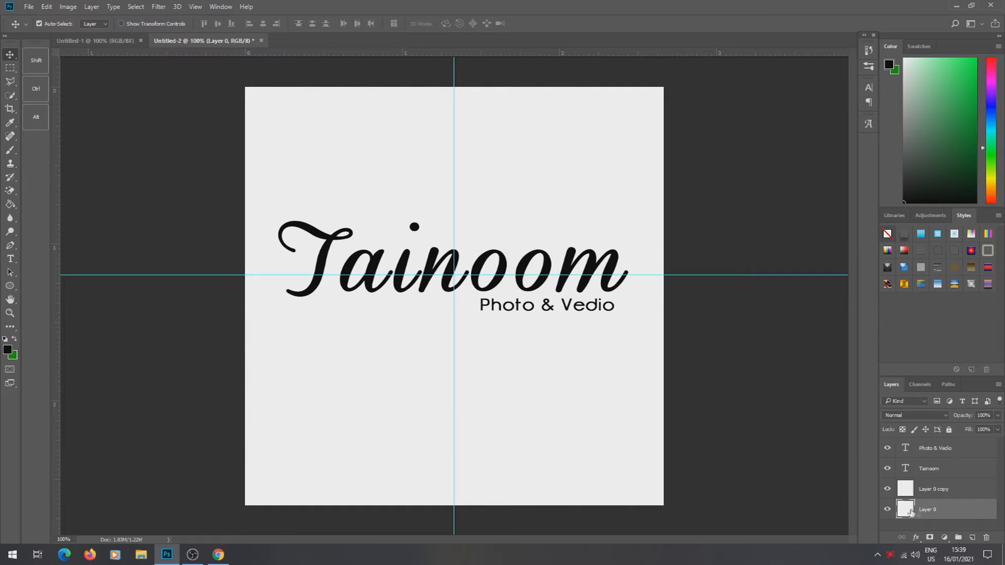
pyautogui.click(11, 205)
pyautogui.click(8, 354)
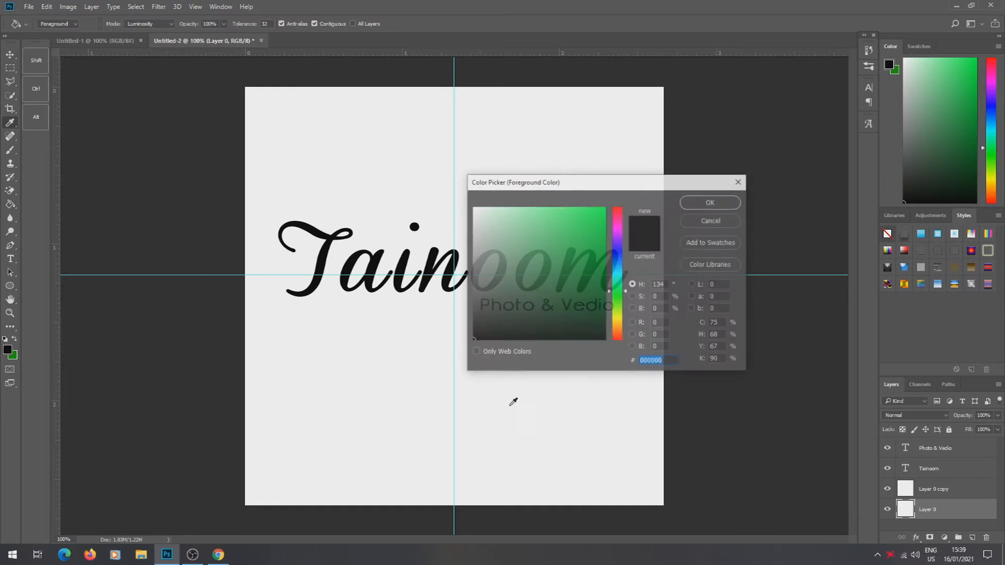
pyautogui.click(474, 338)
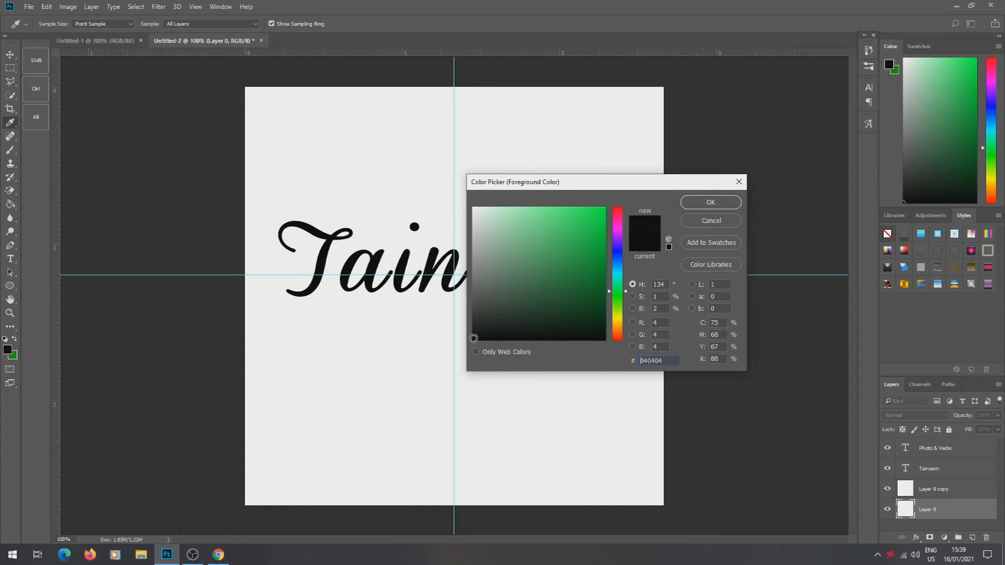
pyautogui.click(732, 204)
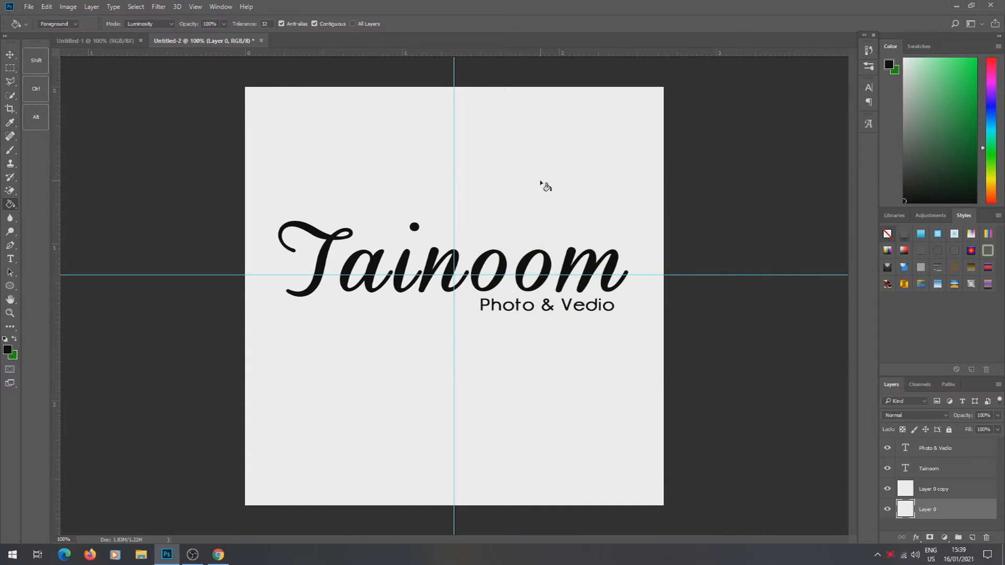
pyautogui.click(585, 197)
pyautogui.click(887, 490)
pyautogui.click(887, 490)
# - Duplicate the Tainoom and Photo & Vedio text layers together
pyautogui.click(942, 471)
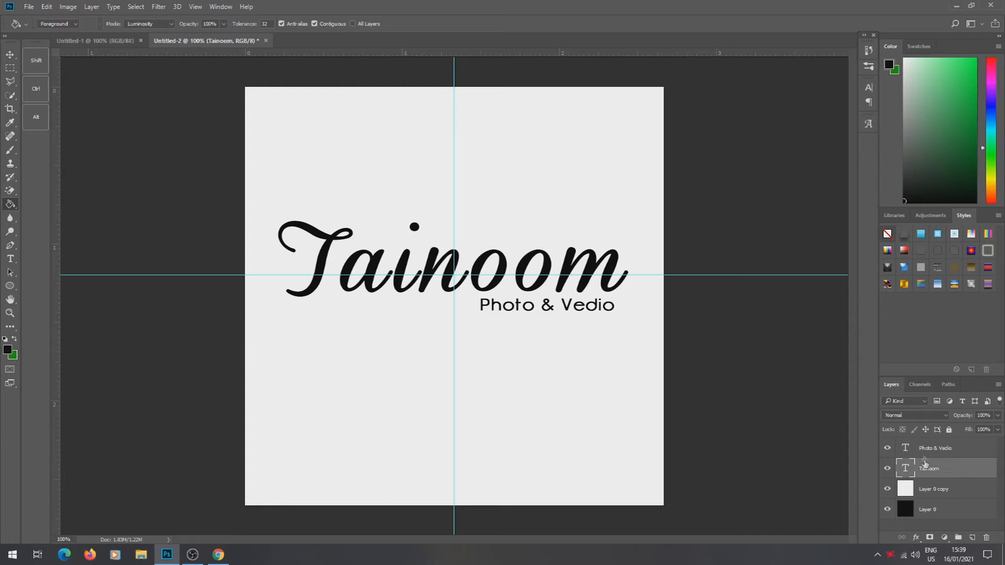
pyautogui.keyDown('shift'); pyautogui.click(941, 452); pyautogui.keyUp('shift')
pyautogui.moveTo(941, 452); pyautogui.dragTo(973, 538)
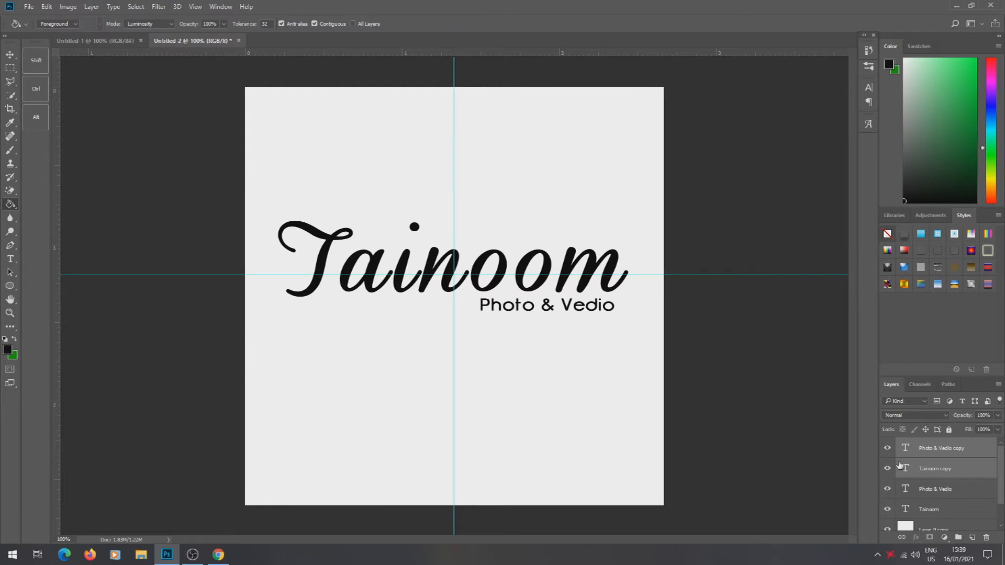
# - Rename the Photo & Vedio copy layer to 01 and the Tainoom copy layer to 02
pyautogui.doubleClick(954, 449)
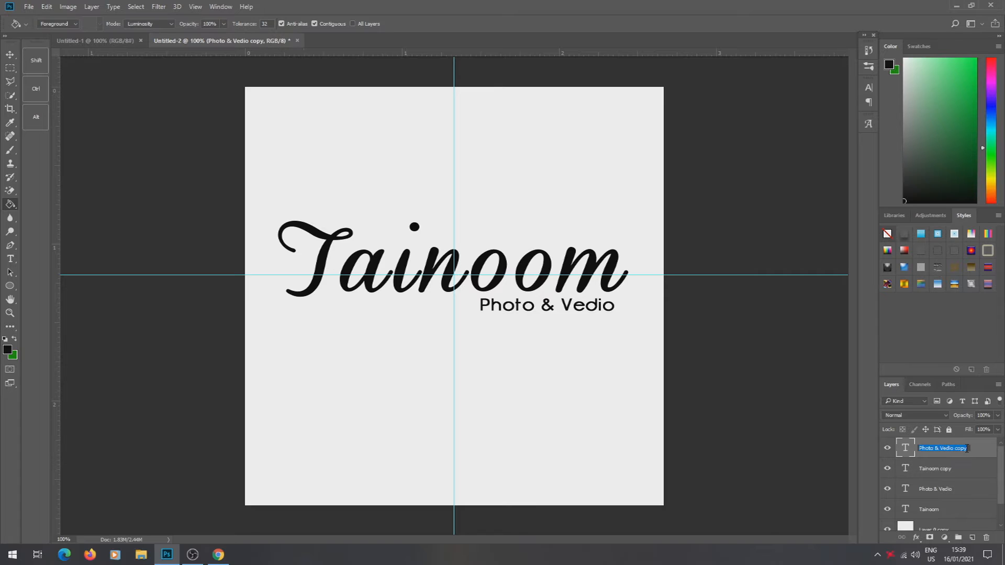
pyautogui.write('01')
pyautogui.doubleClick(948, 468)
pyautogui.write('02')
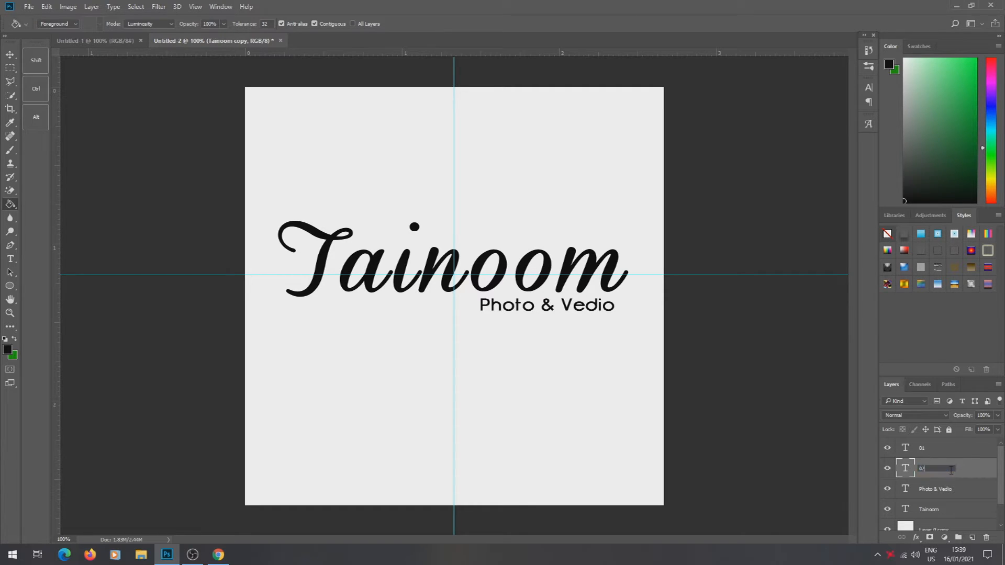
pyautogui.press('Return')
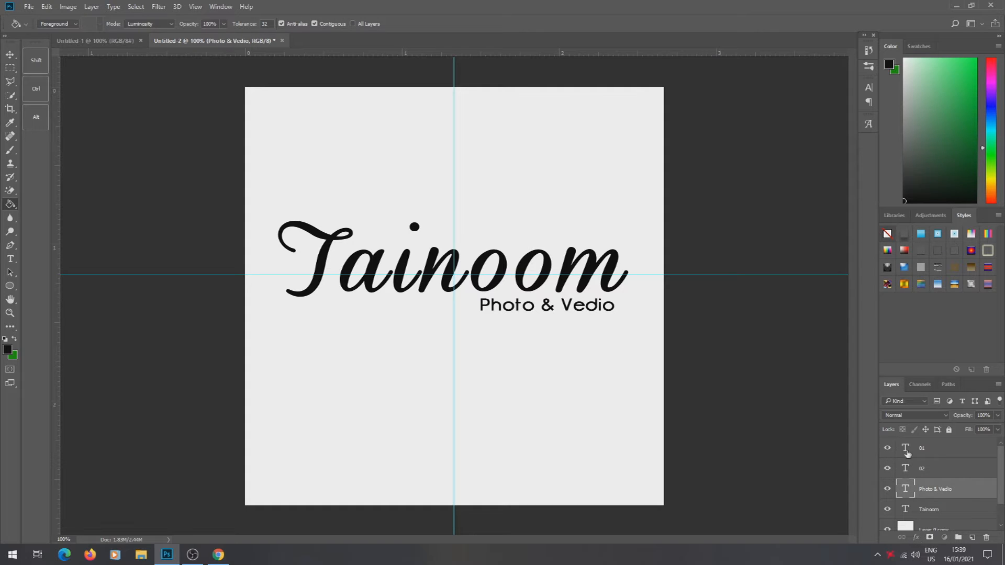
# - Hide Layer 0 copy, the original Photo & Vedio and Tainoom layers, and layer 01, leaving layer 02 over the black background
pyautogui.click(926, 453)
pyautogui.click(929, 468)
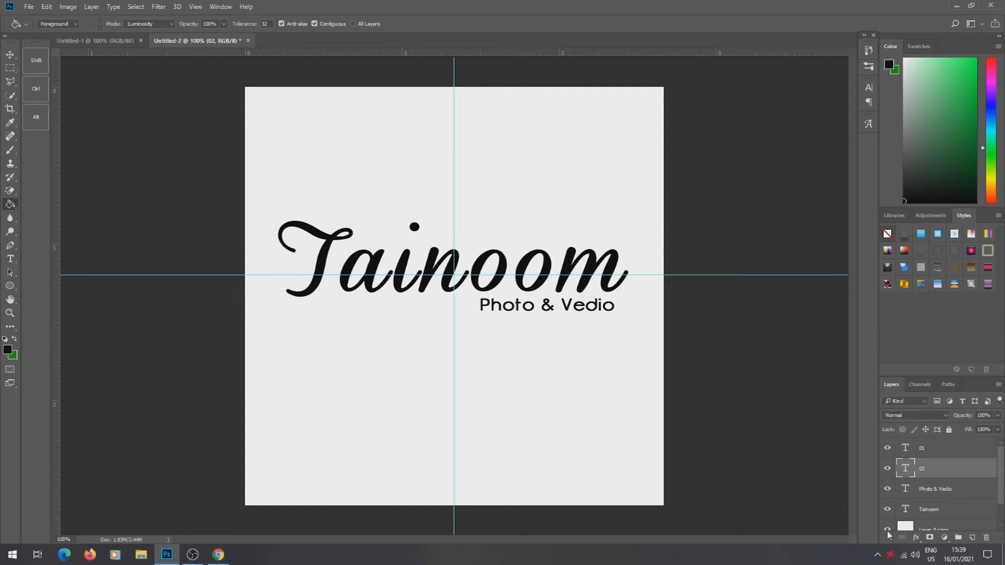
pyautogui.click(887, 530)
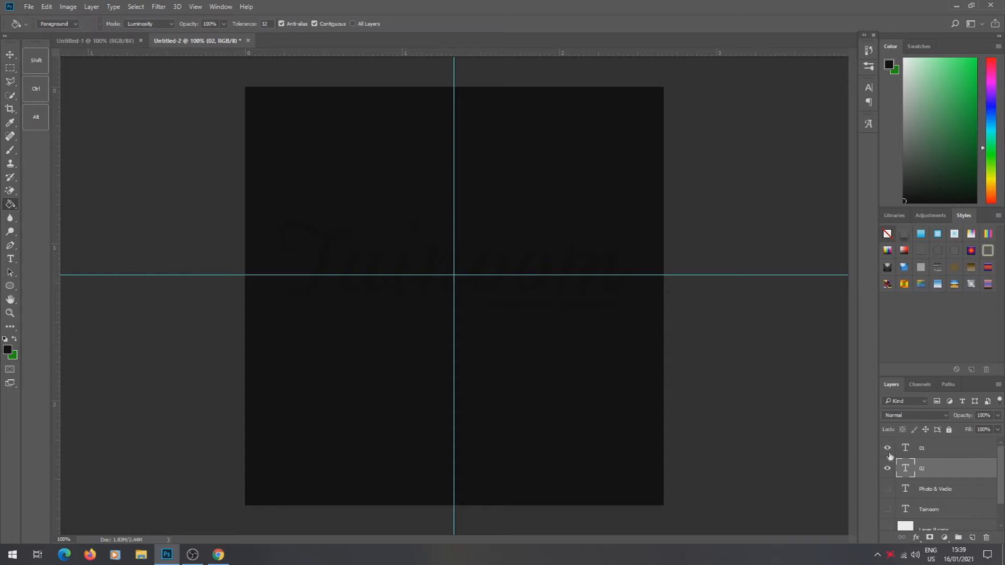
pyautogui.click(915, 451)
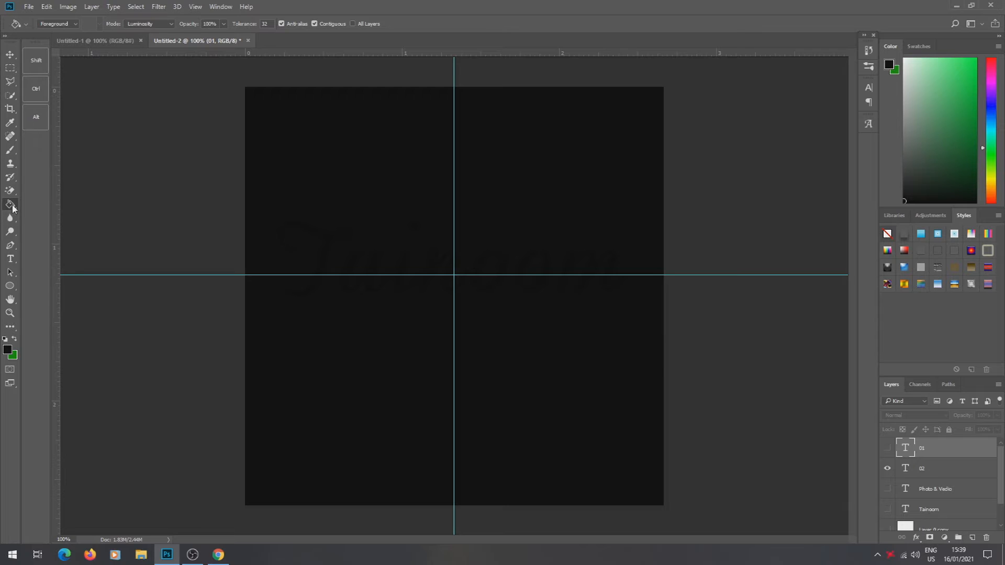
# - Recolour the "Tainoom" text on layer 02 to white
pyautogui.click(9, 259)
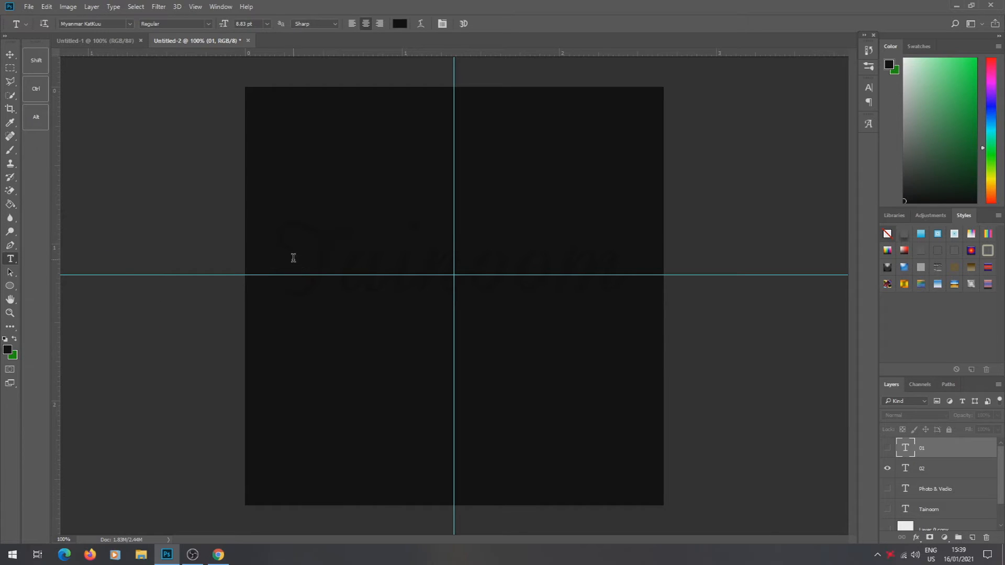
pyautogui.doubleClick(293, 257)
pyautogui.click(400, 24)
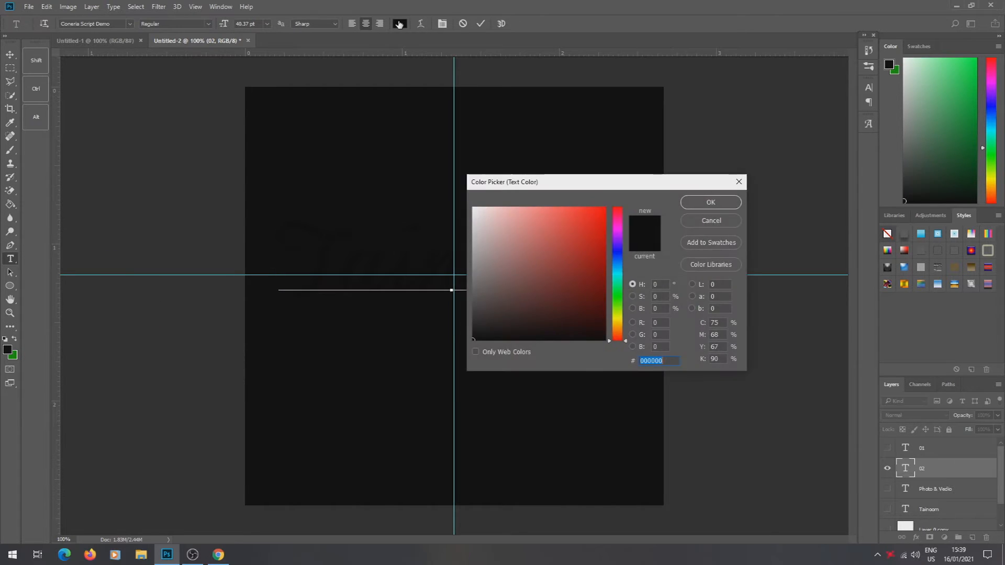
pyautogui.click(473, 209)
pyautogui.click(685, 205)
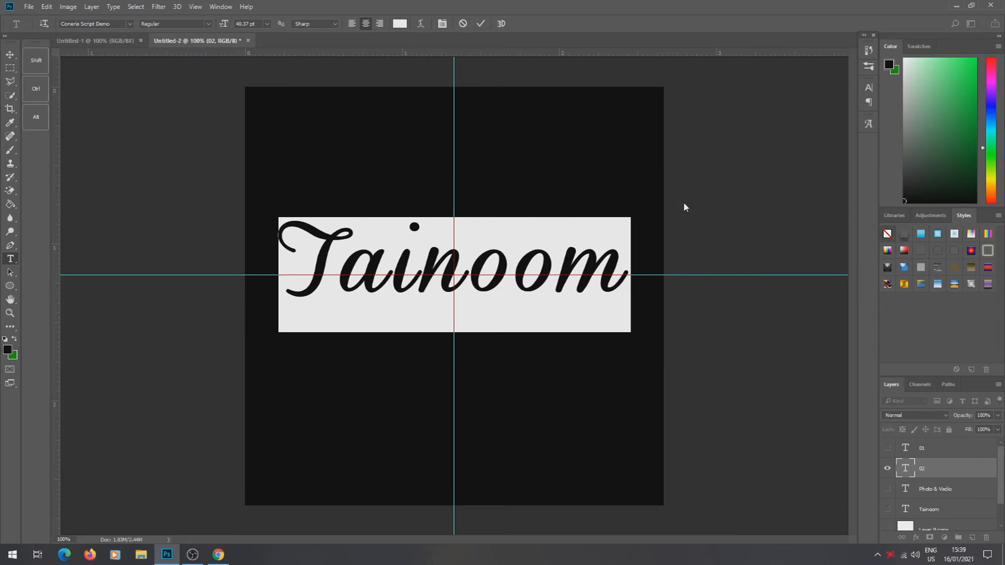
pyautogui.hotkey('ctrl', 'Return')
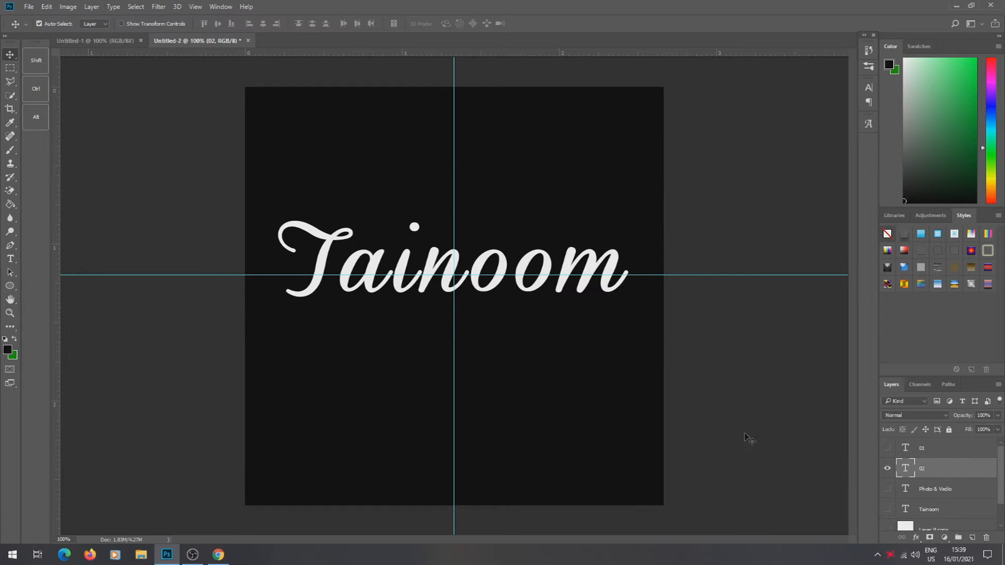
# - Show layer 01 and hide layer 02 so only the tagline copy is editable on the canvas
pyautogui.click(907, 450)
pyautogui.click(887, 448)
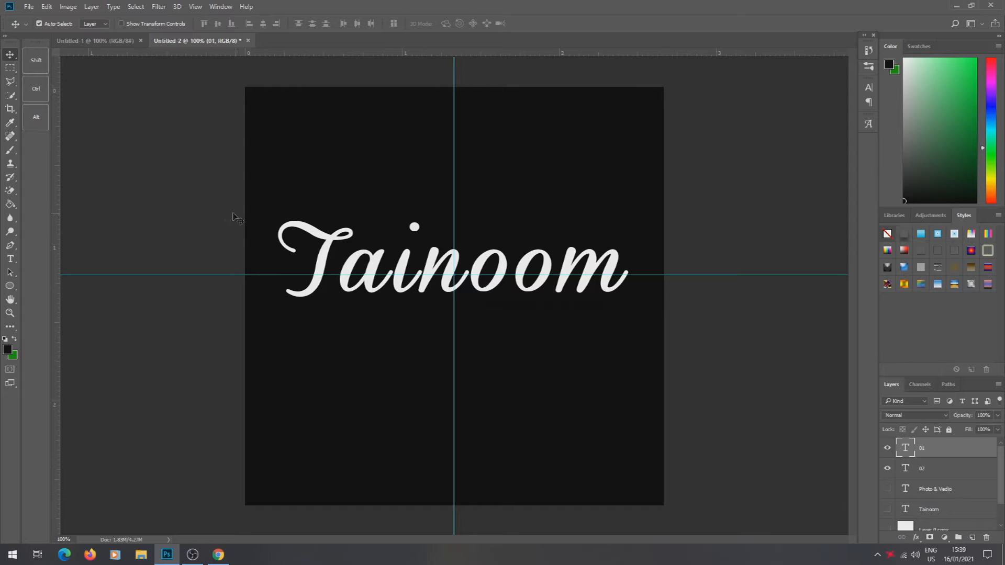
pyautogui.click(10, 259)
pyautogui.moveTo(510, 319); pyautogui.dragTo(636, 325)
pyautogui.click(590, 315)
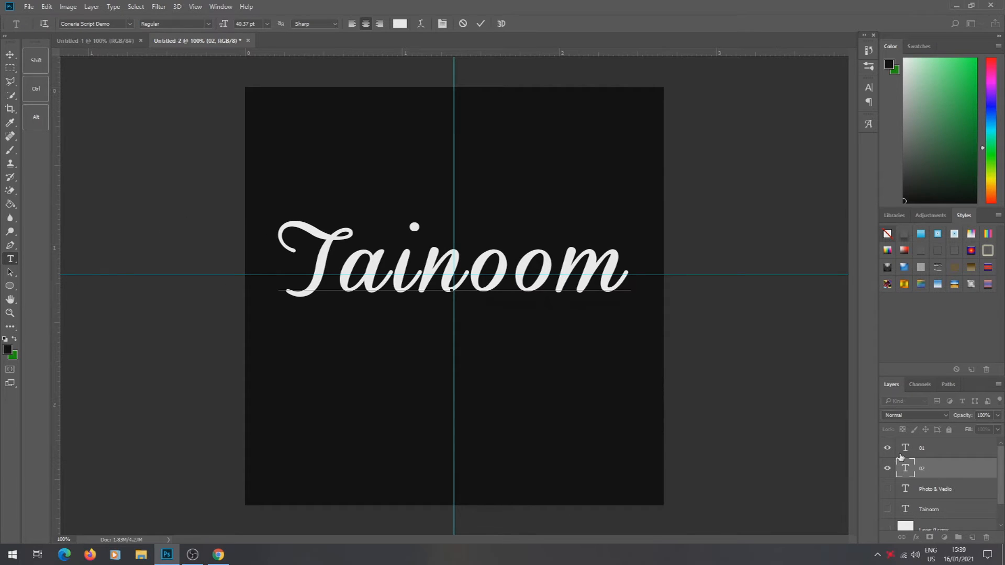
pyautogui.click(887, 468)
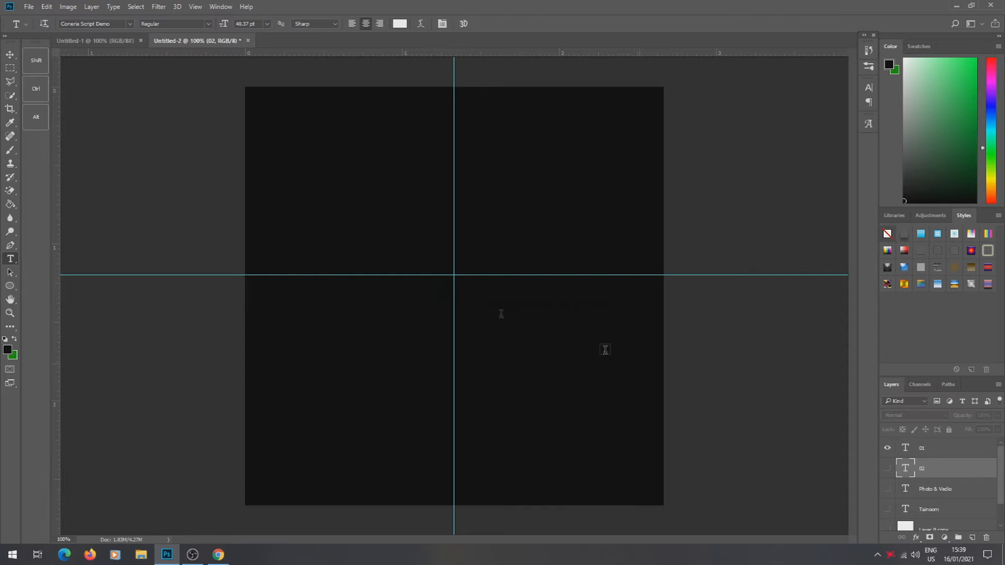
# - Select the whole "Photo & Vedio" tagline on layer 01 and recolour it to white
pyautogui.moveTo(486, 308); pyautogui.dragTo(617, 313)
pyautogui.hotkey('ctrl', 'a')
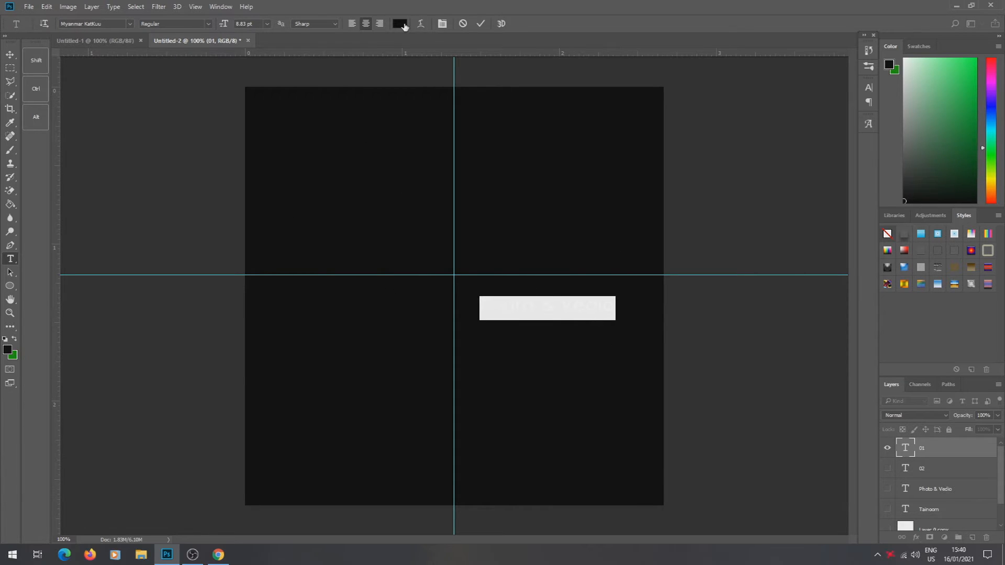
pyautogui.click(400, 24)
pyautogui.click(478, 212)
pyautogui.click(711, 202)
pyautogui.click(11, 54)
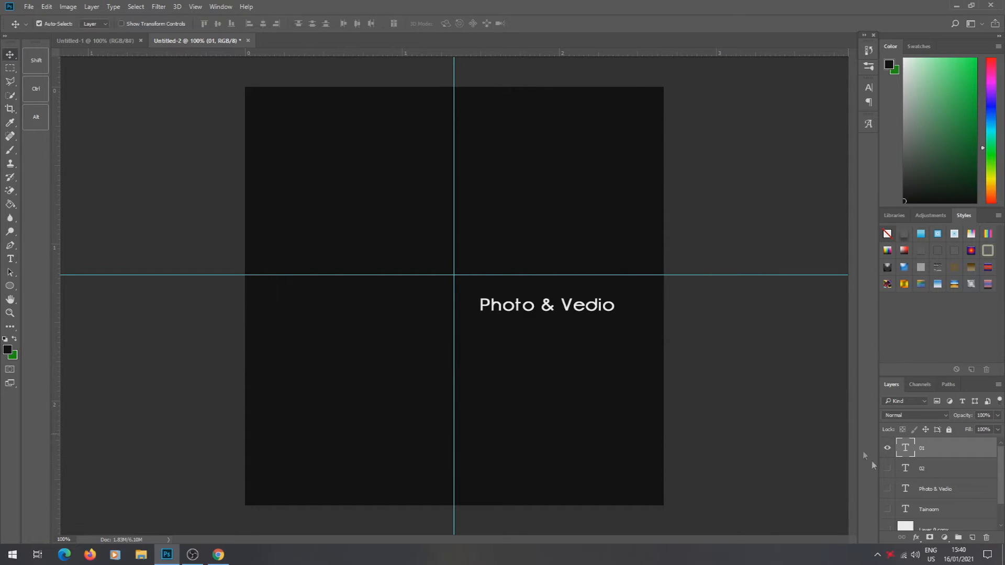
# - Show layer 02 and hide the black Layer 0, leaving the white logo on a transparent background
pyautogui.click(887, 469)
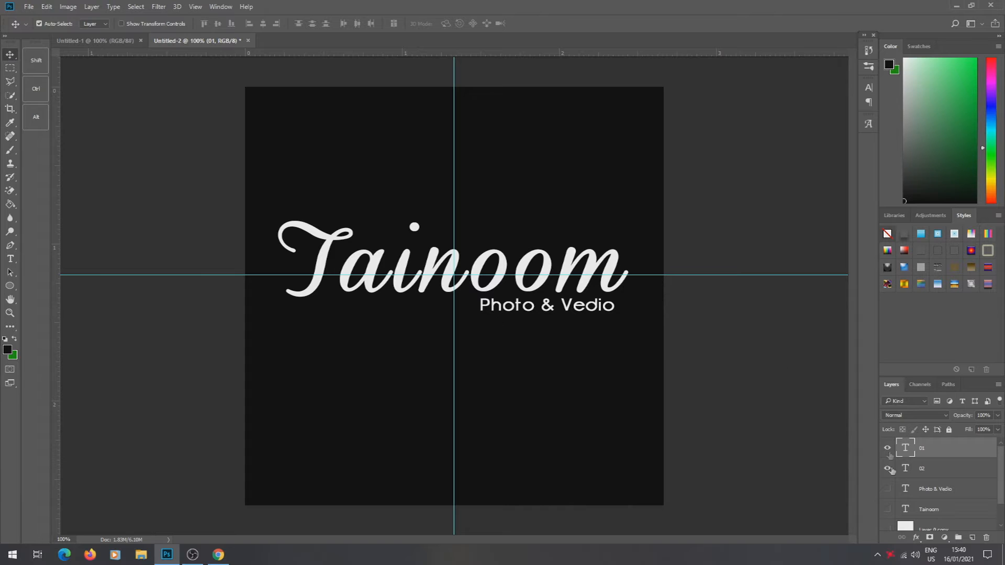
pyautogui.scroll(-2, 997, 471)
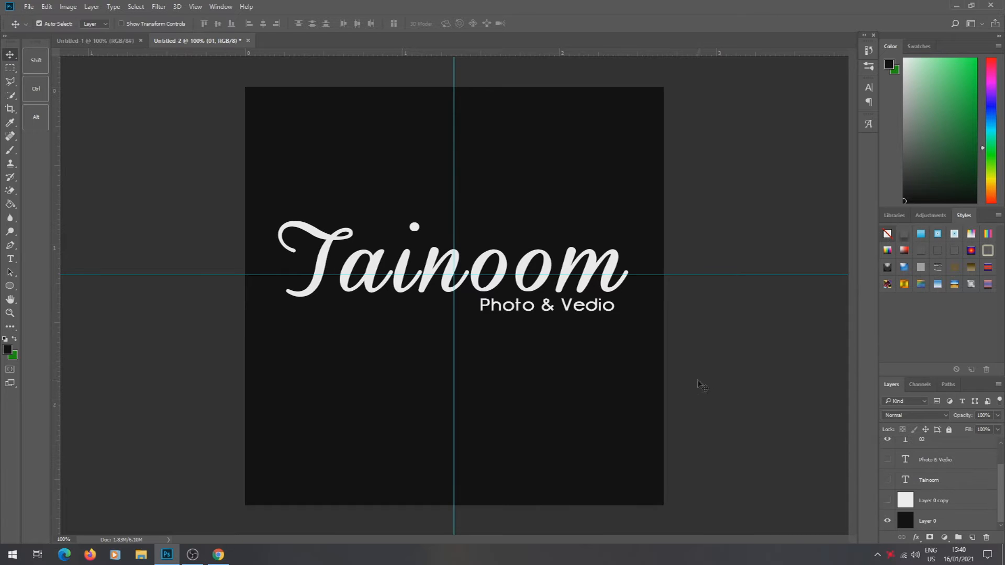
pyautogui.click(887, 521)
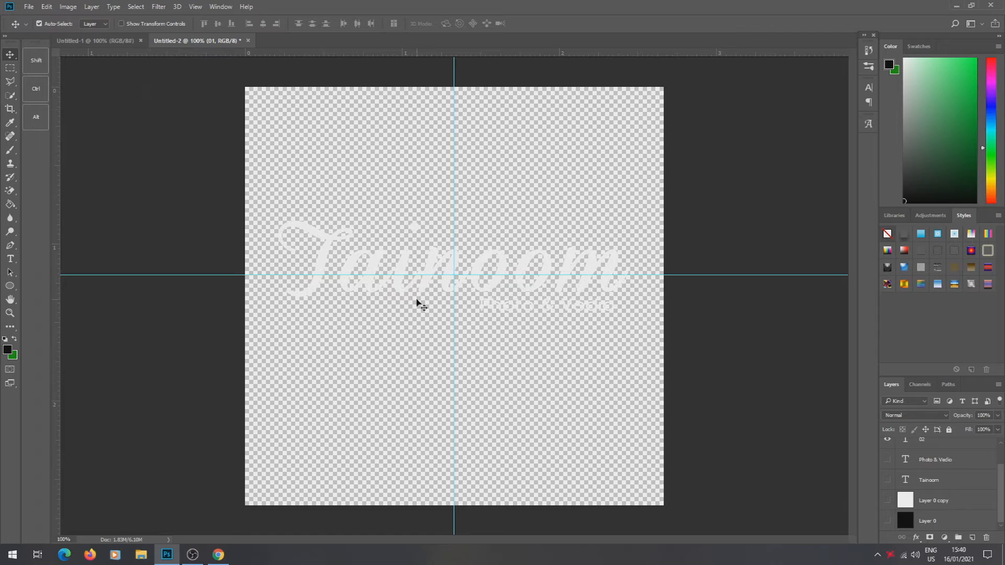
# - Link layers 01 and 02 together
pyautogui.click(929, 486)
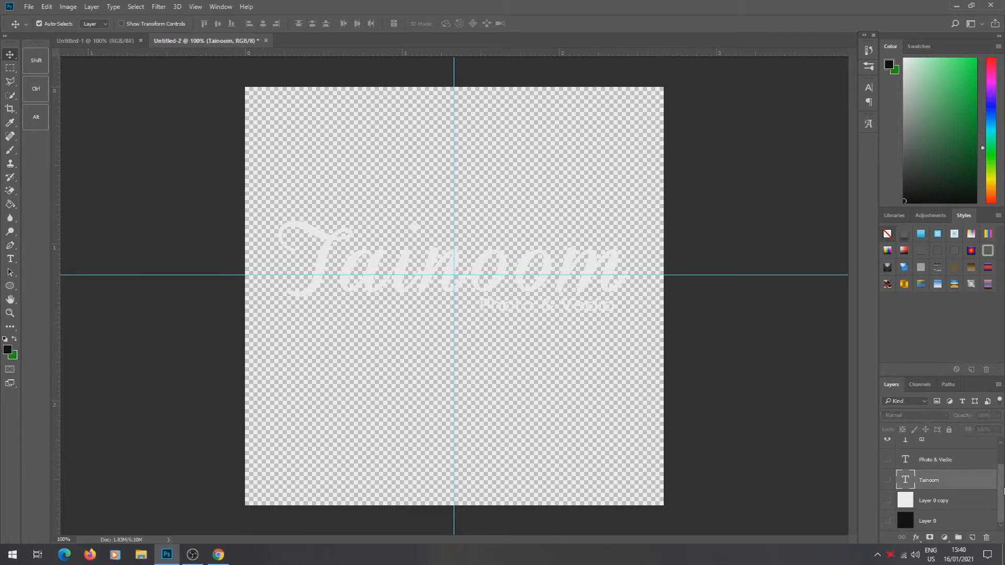
pyautogui.moveTo(1001, 489); pyautogui.dragTo(1002, 454)
pyautogui.click(930, 471)
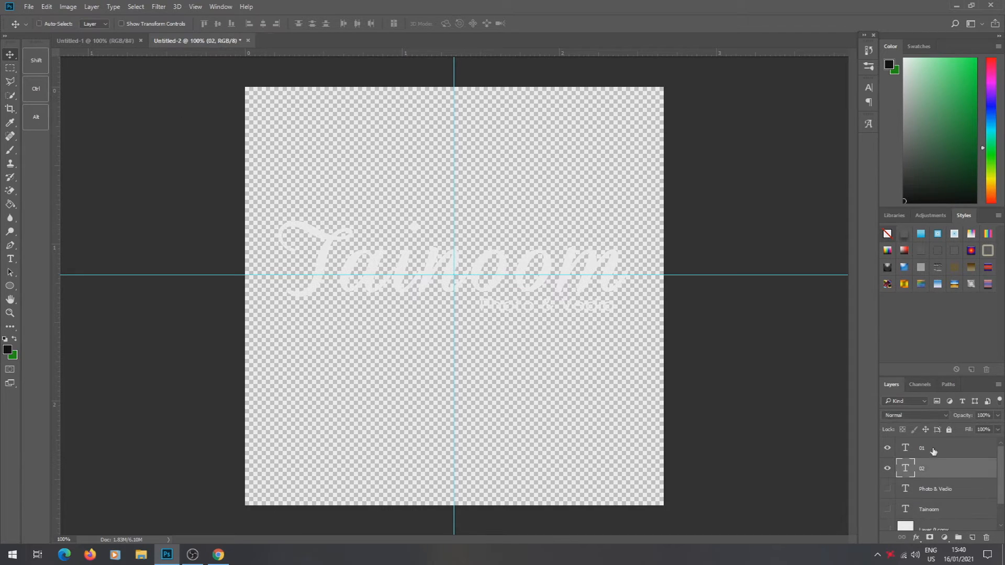
pyautogui.keyDown('ctrl'); pyautogui.click(936, 453); pyautogui.keyUp('ctrl')
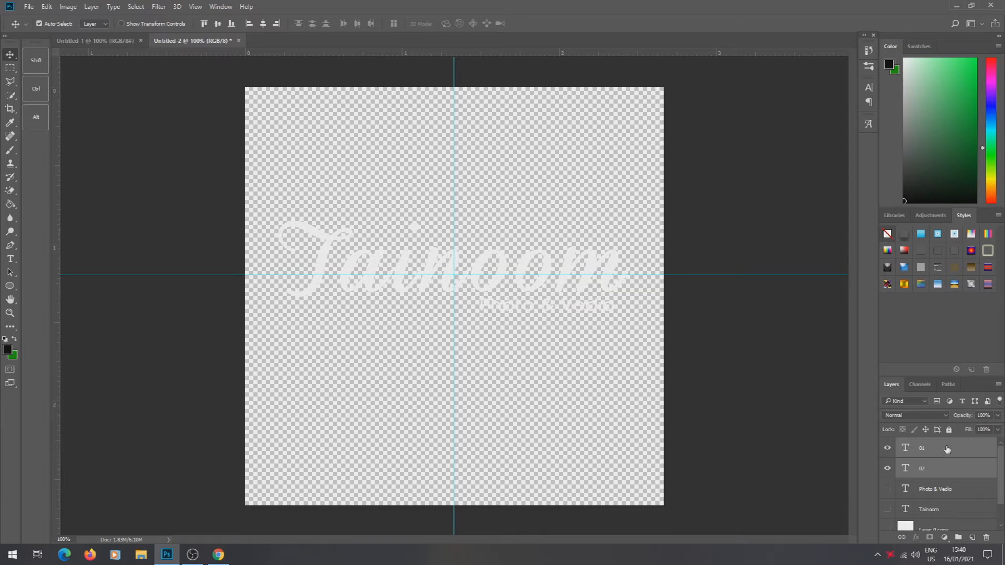
pyautogui.rightClick(948, 450)
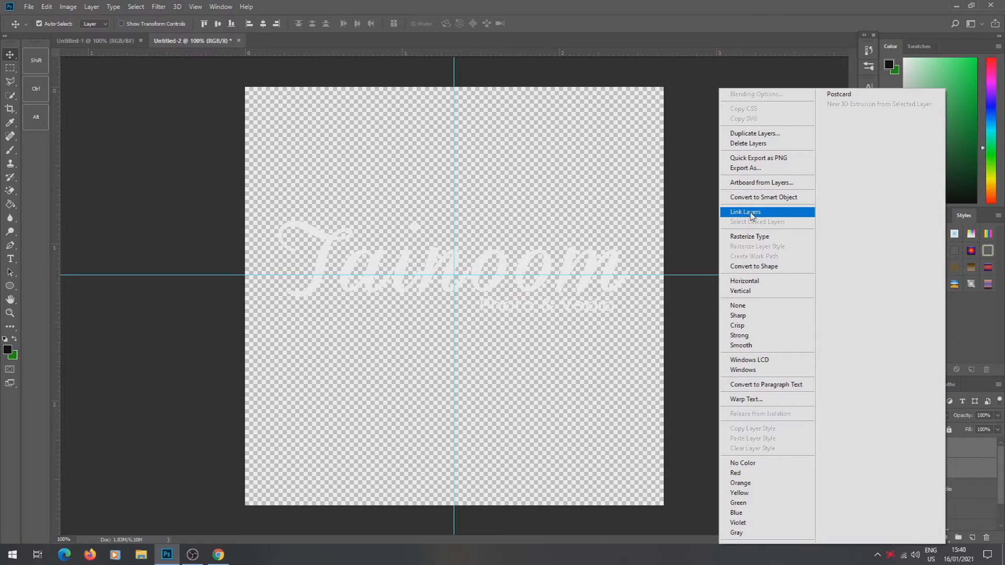
pyautogui.click(752, 212)
# - Shift the linked white logo slightly down and the horizontal guide slightly up, keeping both text layers, and deselect the layers
pyautogui.moveTo(539, 265)
pyautogui.mouseDown()
pyautogui.moveTo(521, 258)
pyautogui.moveTo(526, 274)
pyautogui.moveTo(543, 270)
pyautogui.moveTo(525, 267)
pyautogui.mouseUp()
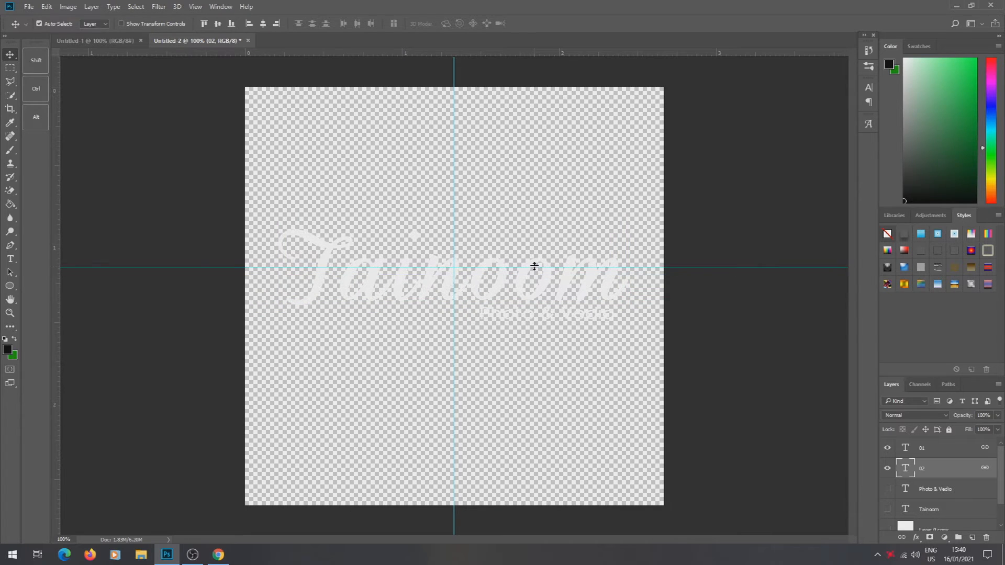
pyautogui.press('Delete')
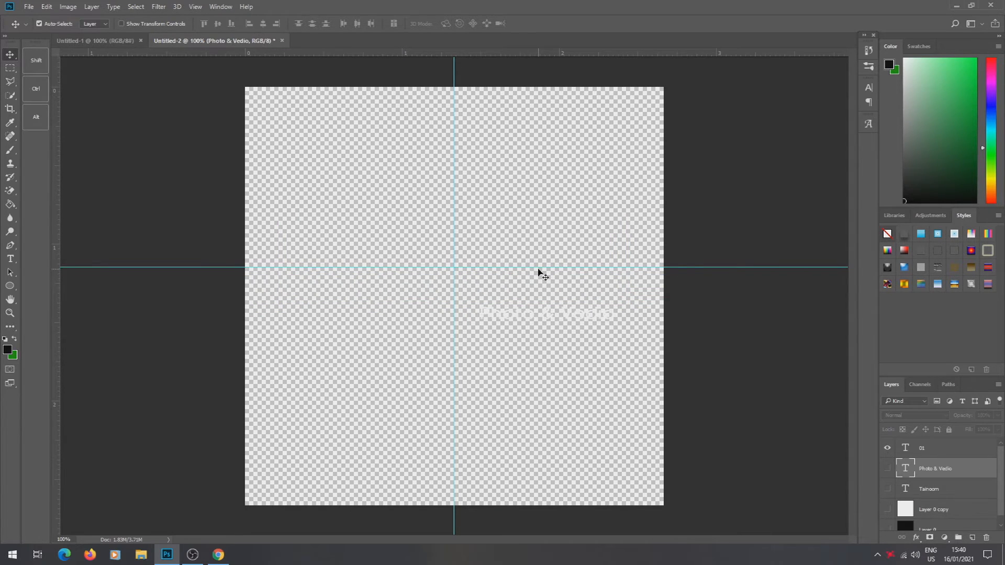
pyautogui.hotkey('ctrl', 'z')
pyautogui.click(531, 223)
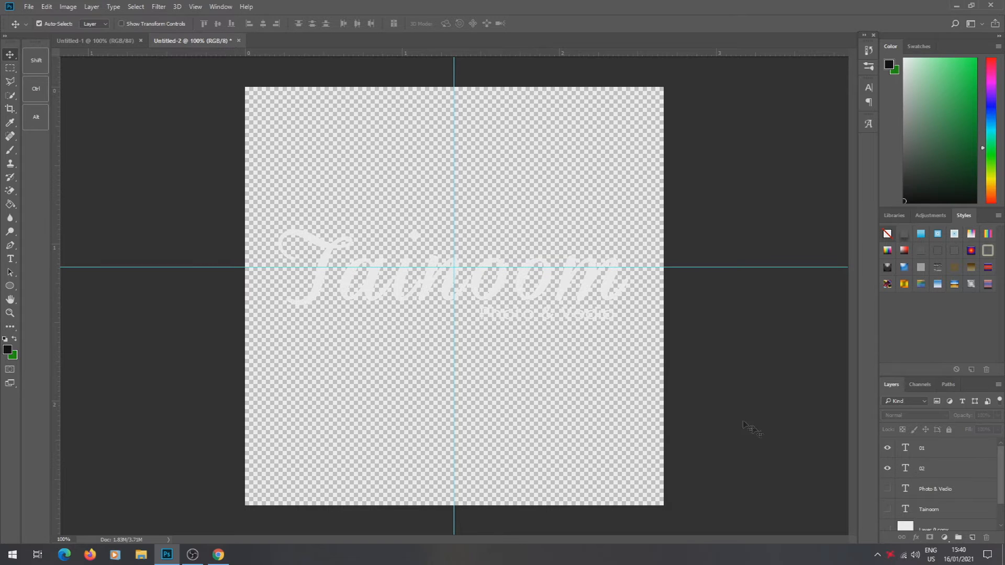
# - Start saving the white logo as a separate file in PNG format
pyautogui.click(28, 6)
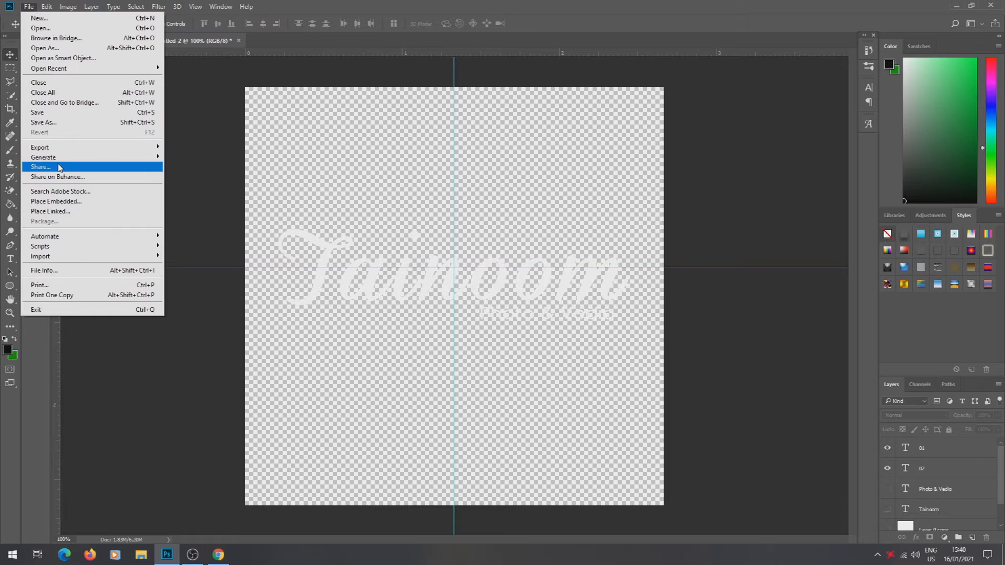
pyautogui.click(65, 126)
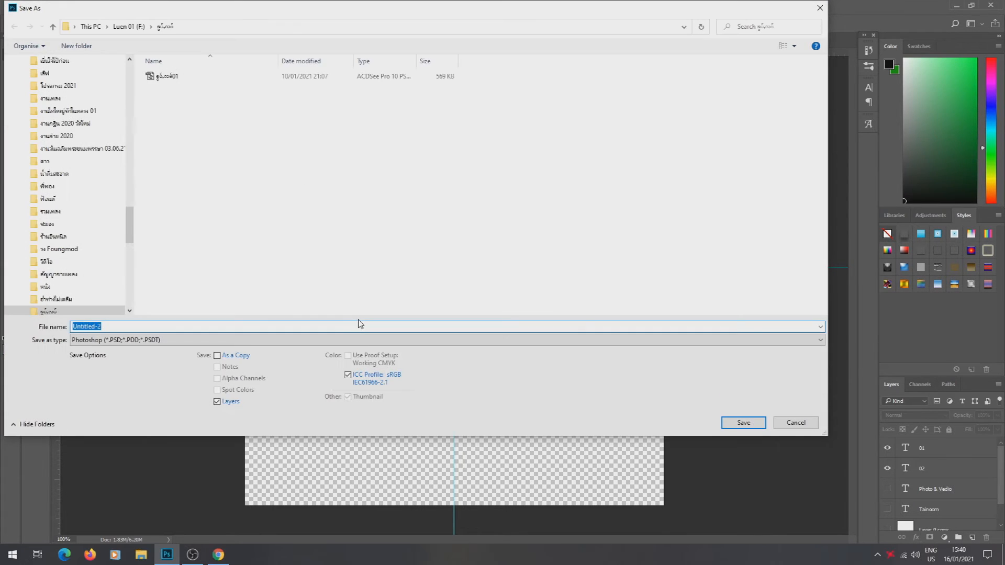
pyautogui.click(360, 342)
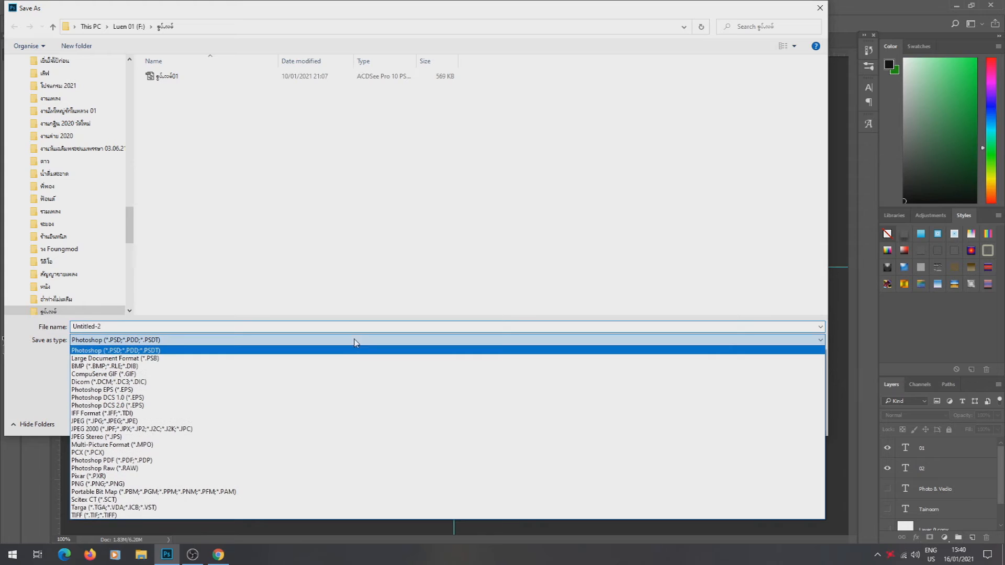
pyautogui.click(309, 484)
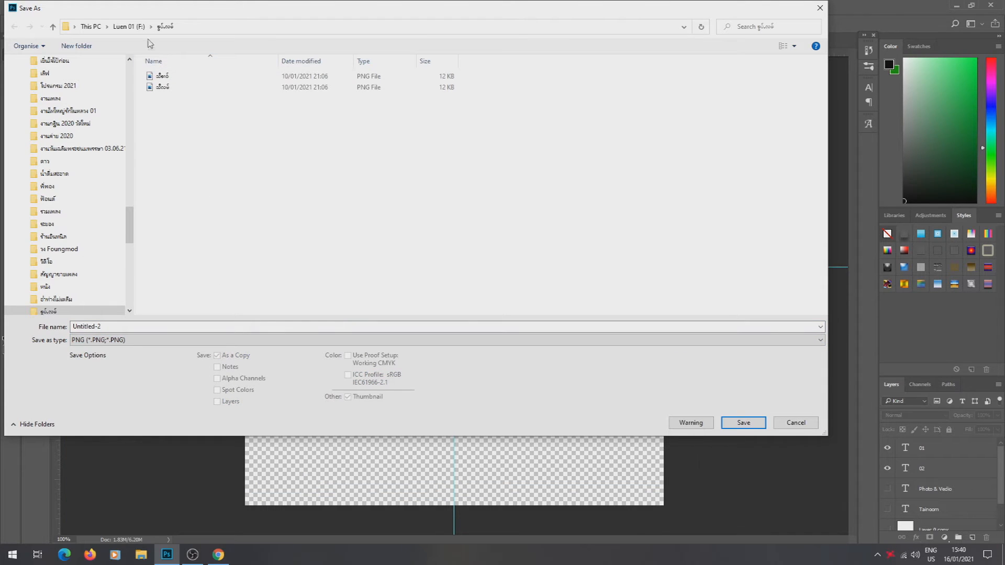
# - Set the save location to the "logo luenlang" folder on the DATA (D:) drive
pyautogui.click(129, 27)
pyautogui.click(106, 27)
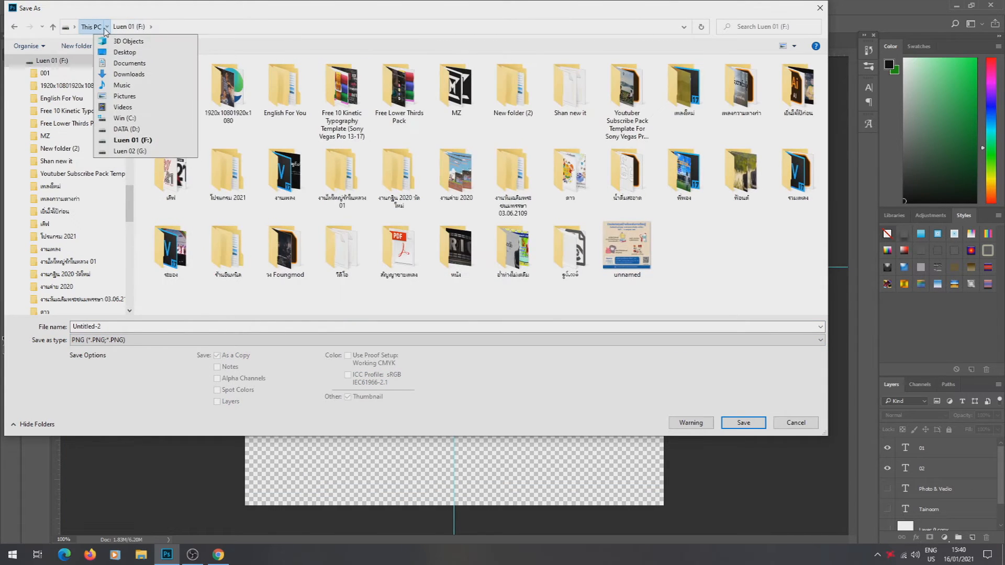
pyautogui.click(105, 31)
pyautogui.click(94, 27)
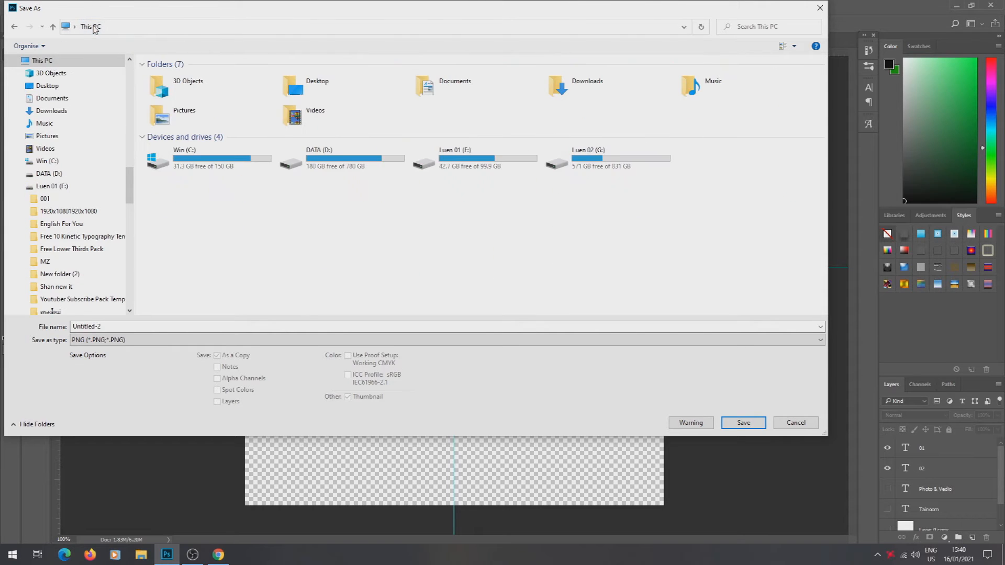
pyautogui.click(313, 154)
pyautogui.doubleClick(313, 154)
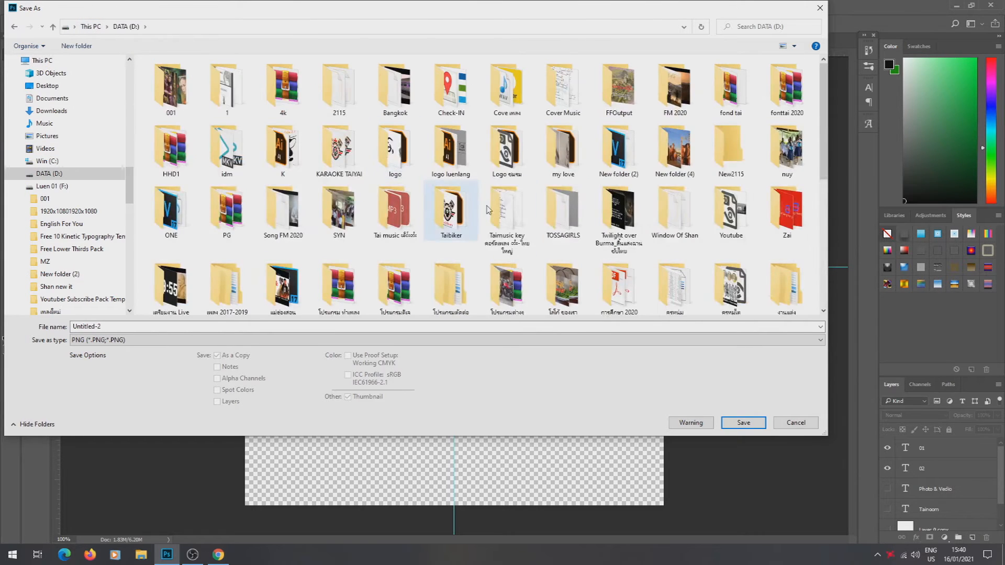
pyautogui.doubleClick(469, 158)
# - Name the white logo file "2021 w" and save it as a PNG, accepting the PNG options
pyautogui.click(261, 329)
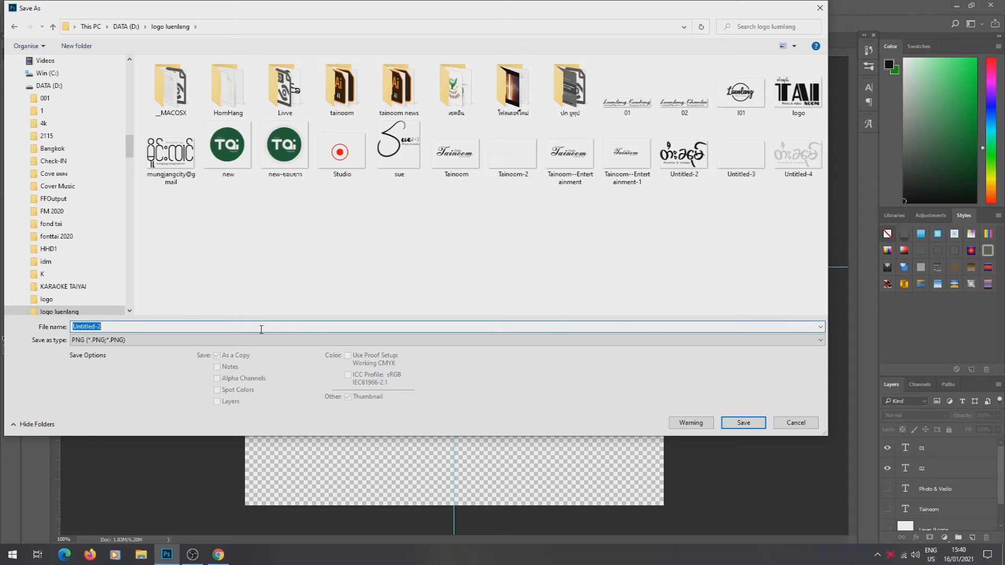
pyautogui.write('2021')
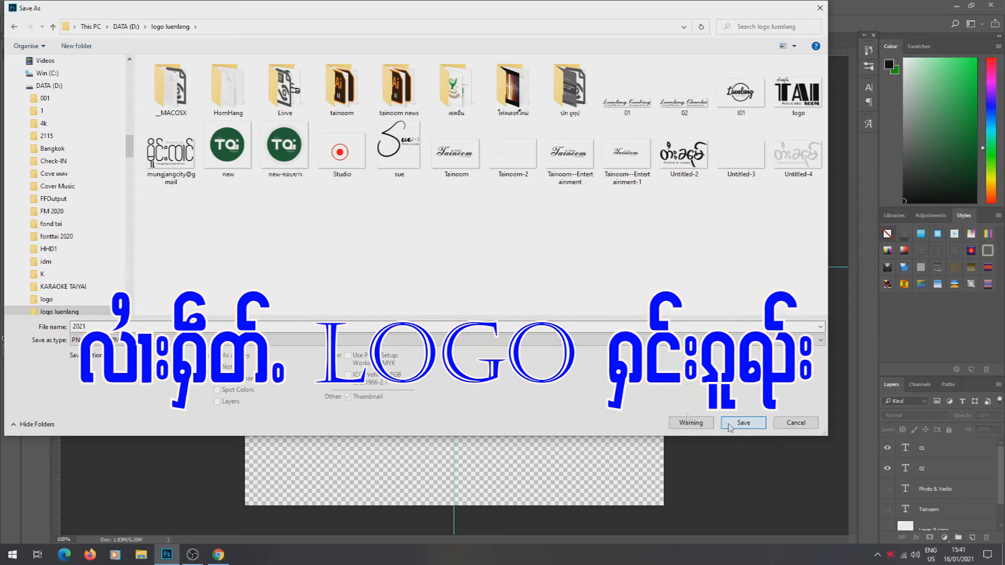
pyautogui.click(79, 326)
pyautogui.click(86, 326)
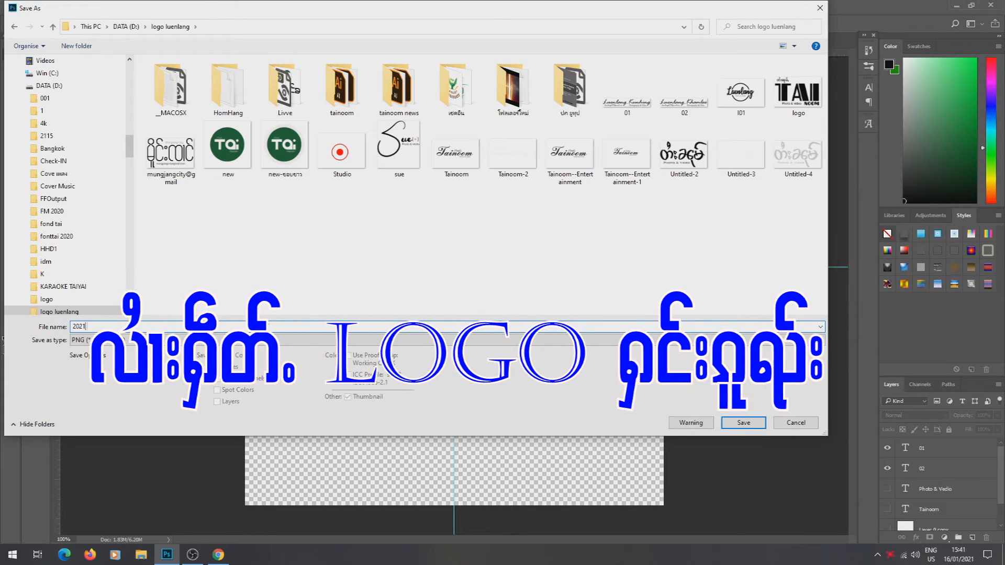
pyautogui.write('w')
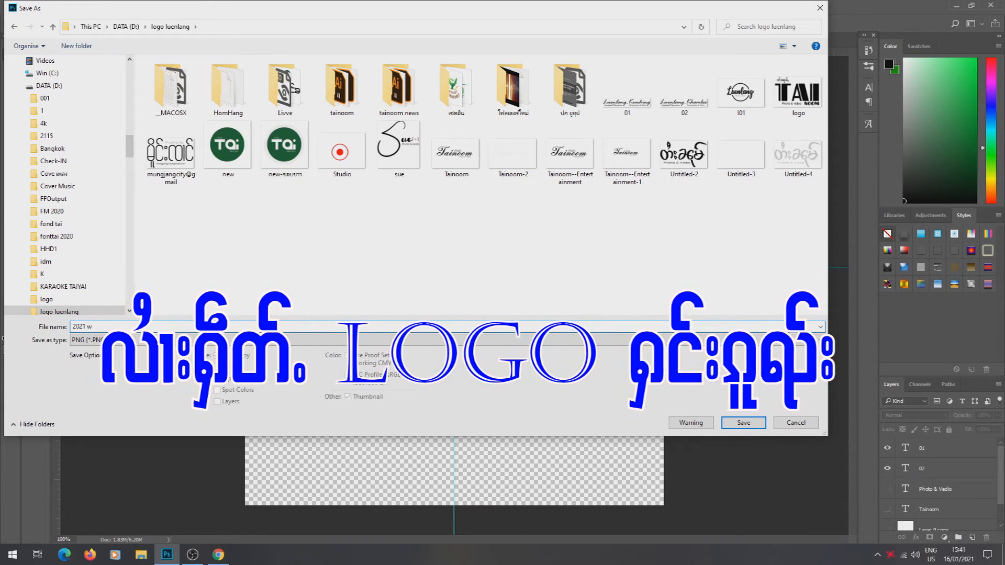
pyautogui.click(743, 422)
pyautogui.click(474, 144)
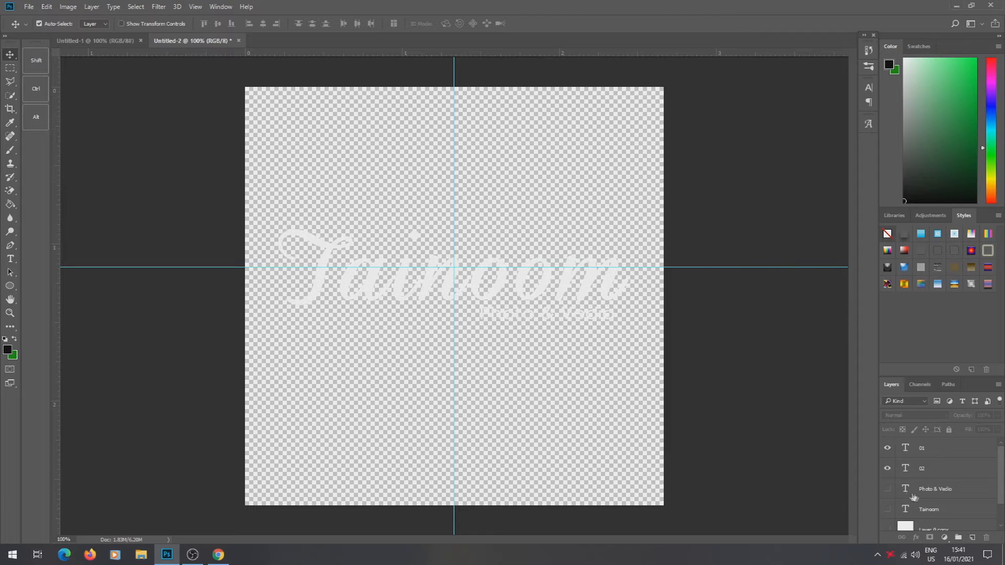
# - Hide the white text layers 01 and 02 and show the black "Photo & Vedio" and "Tainoom" layers
pyautogui.click(888, 468)
pyautogui.click(887, 448)
pyautogui.click(889, 489)
pyautogui.click(887, 468)
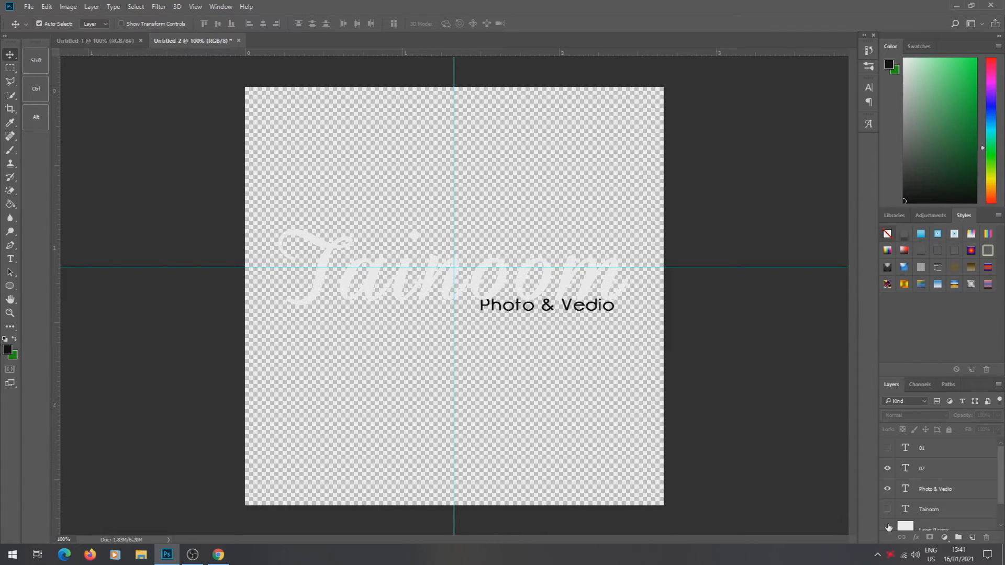
pyautogui.click(887, 488)
pyautogui.click(887, 469)
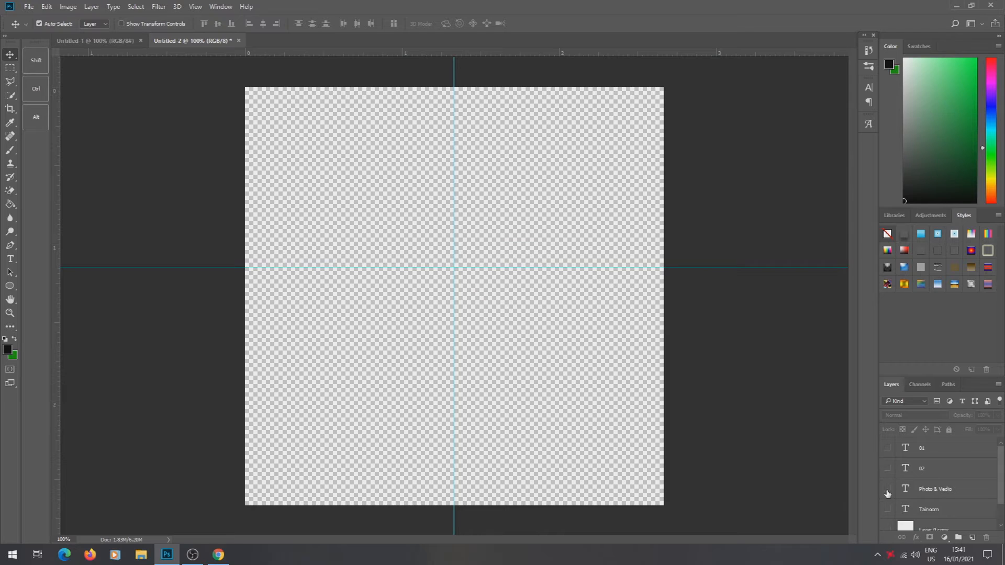
pyautogui.click(888, 490)
pyautogui.click(888, 509)
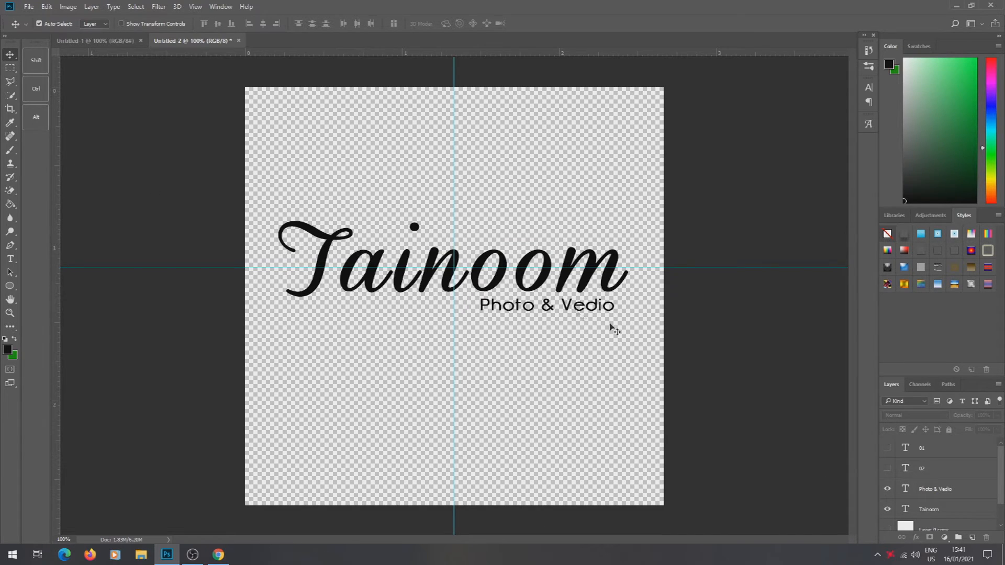
# - Link the "Tainoom" and "Photo & Vedio" layers and shift the black logo slightly down
pyautogui.click(932, 513)
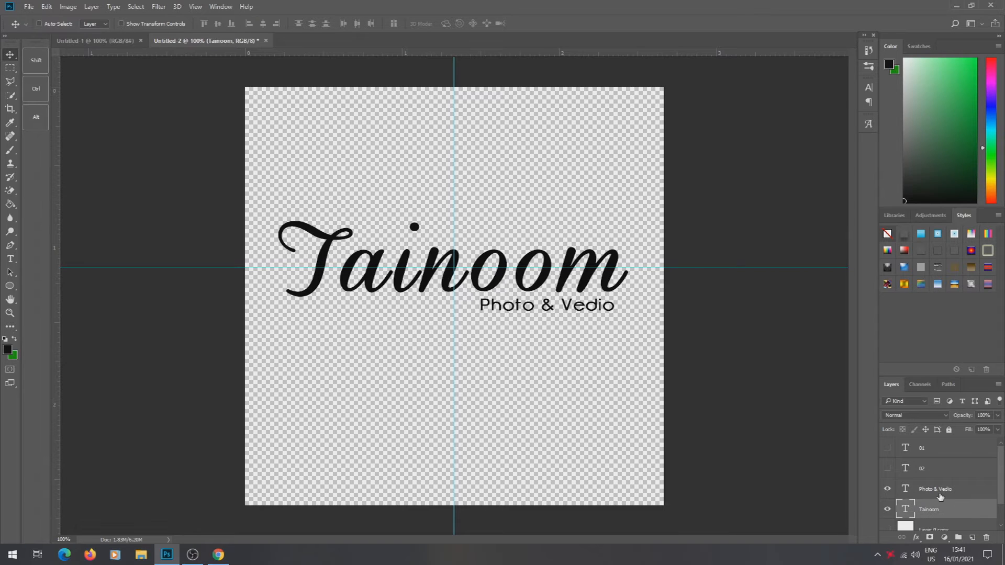
pyautogui.keyDown('ctrl'); pyautogui.click(945, 490); pyautogui.keyUp('ctrl')
pyautogui.rightClick(959, 492)
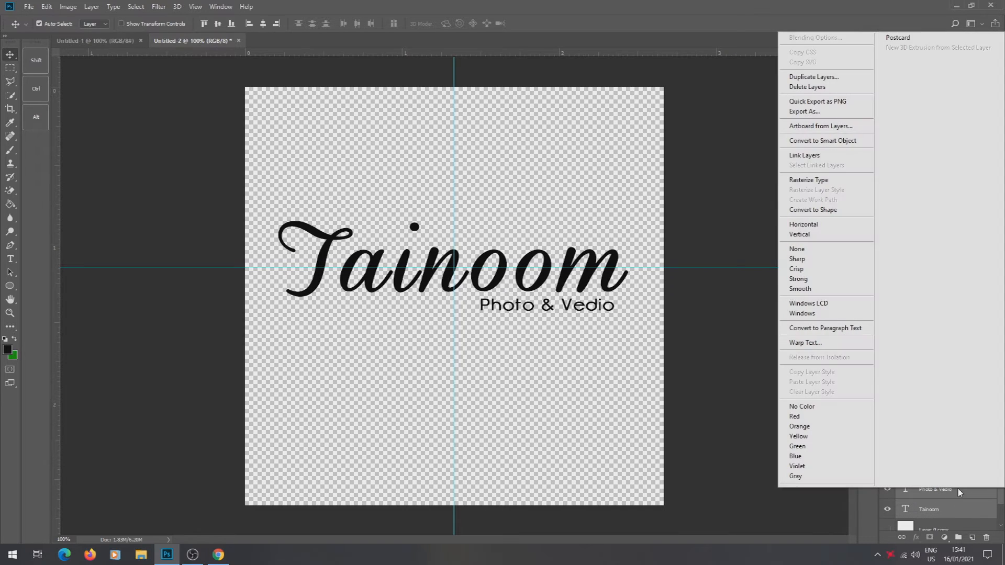
pyautogui.click(818, 155)
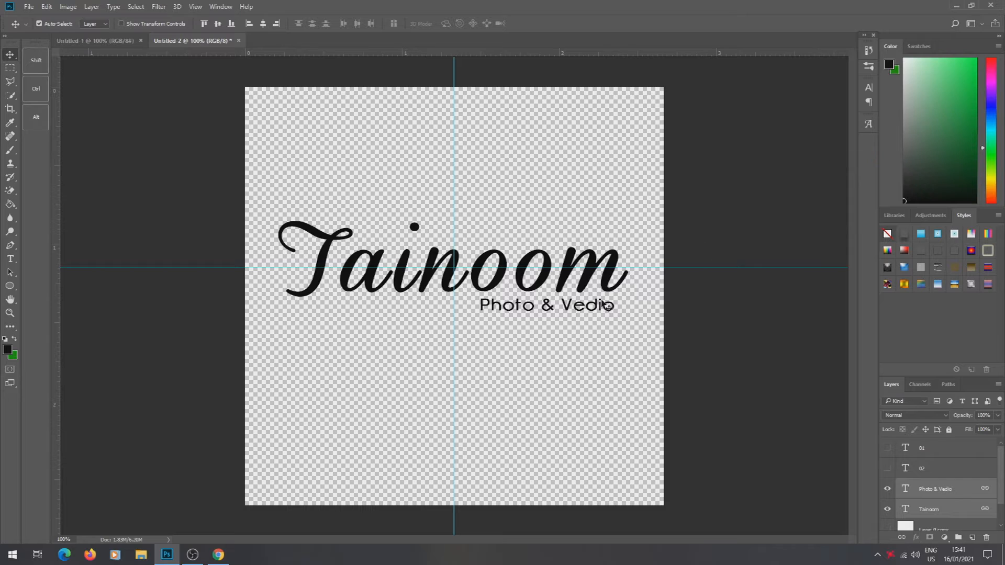
pyautogui.moveTo(559, 309); pyautogui.dragTo(558, 312)
# - Save the black logo as a PNG named "2021 b" in the "logo luenlang" folder, accepting the PNG options
pyautogui.click(28, 6)
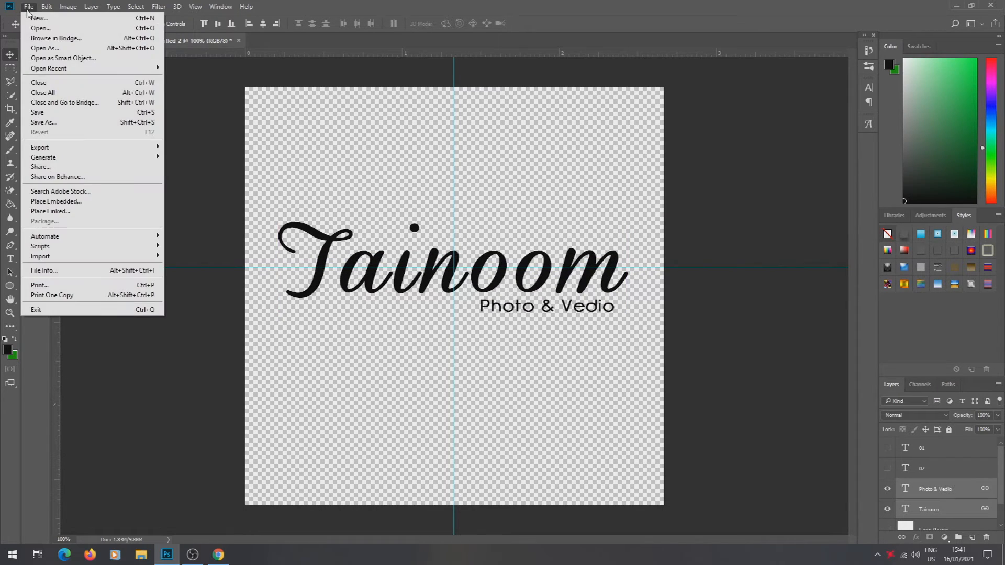
pyautogui.moveTo(66, 148)
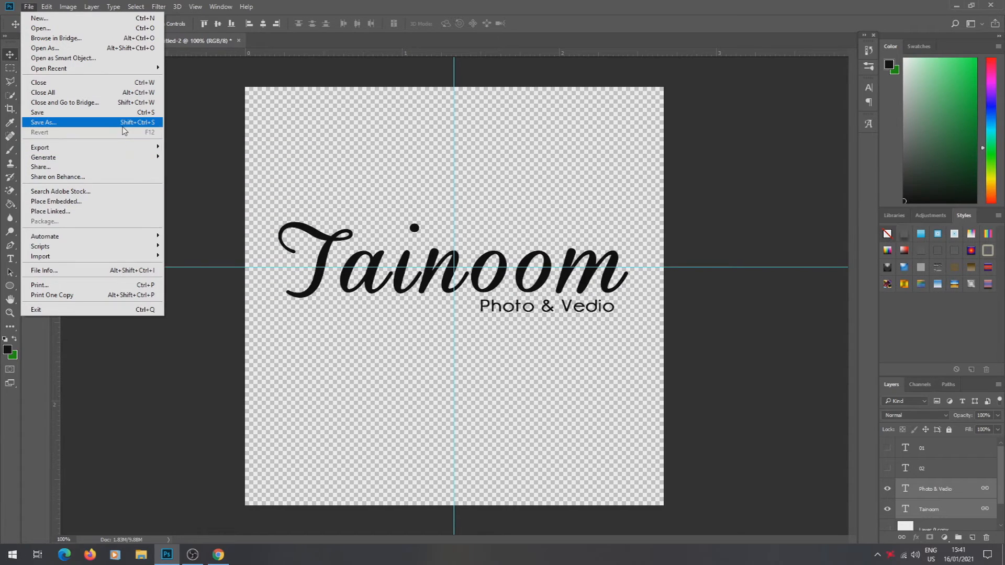
pyautogui.click(44, 122)
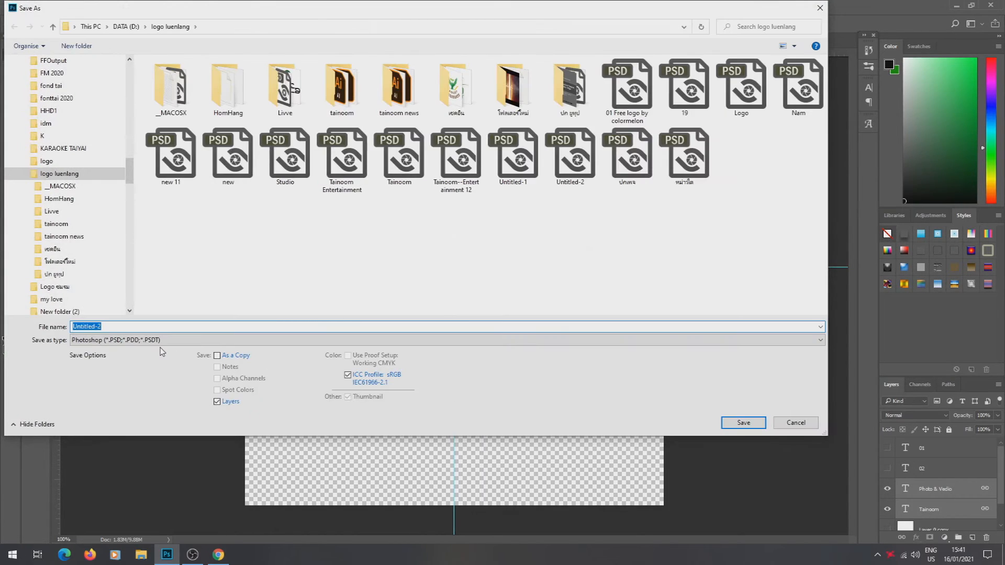
pyautogui.click(162, 340)
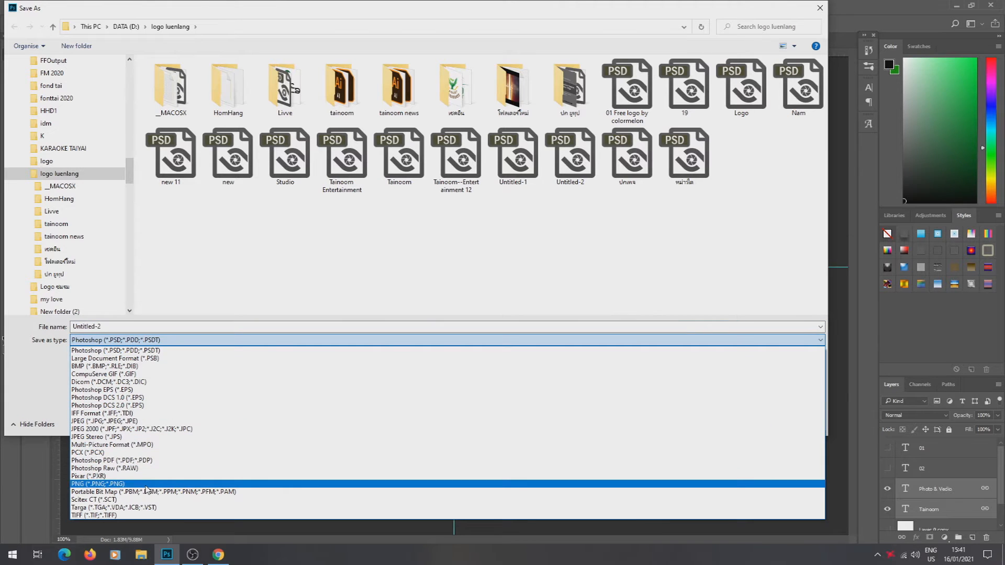
pyautogui.click(151, 484)
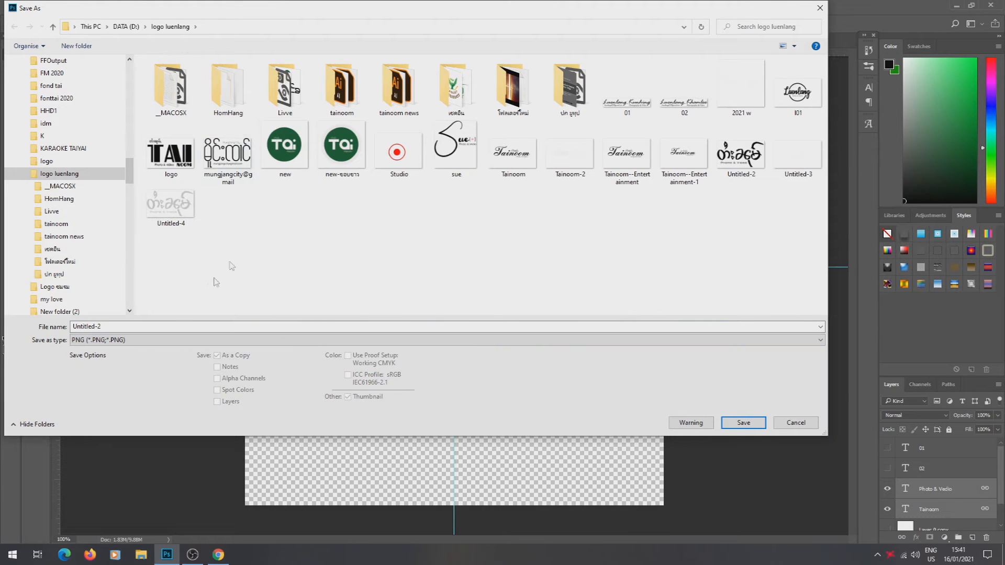
pyautogui.write('202')
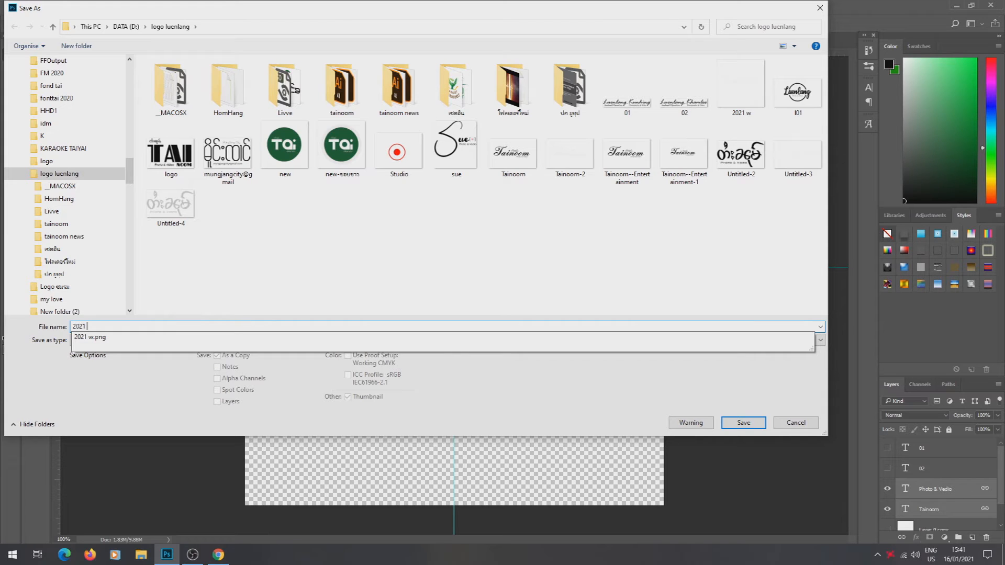
pyautogui.write('1 b')
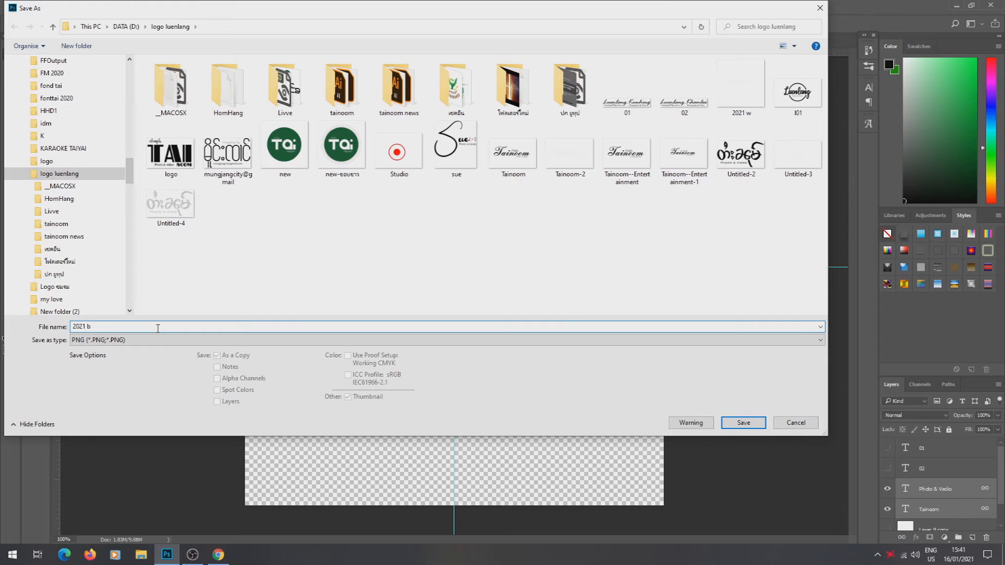
pyautogui.click(742, 424)
pyautogui.click(480, 147)
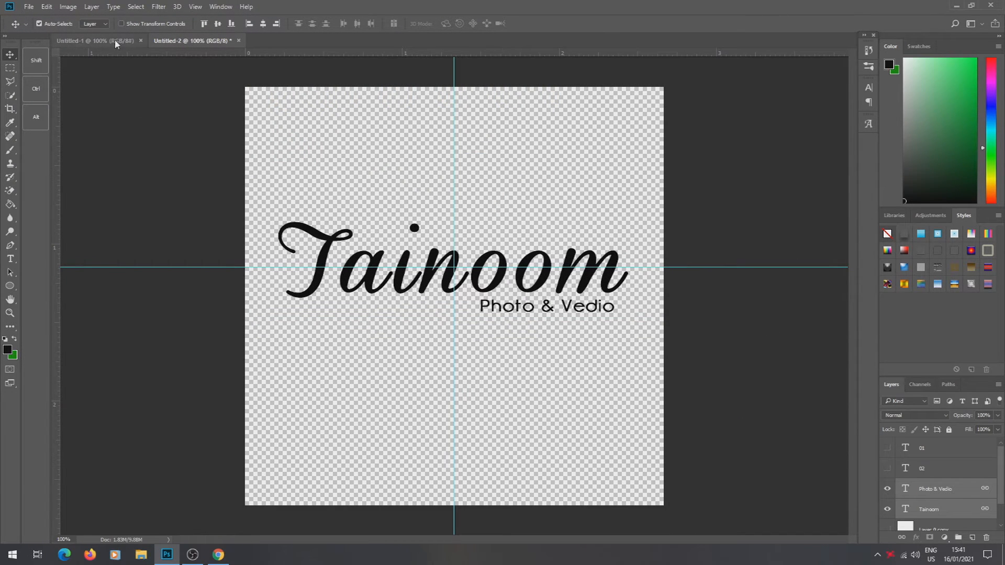
# - Save the layered logo document in Photoshop format as "2021 logo" with Maximize Compatibility kept on, and close the program
pyautogui.click(78, 41)
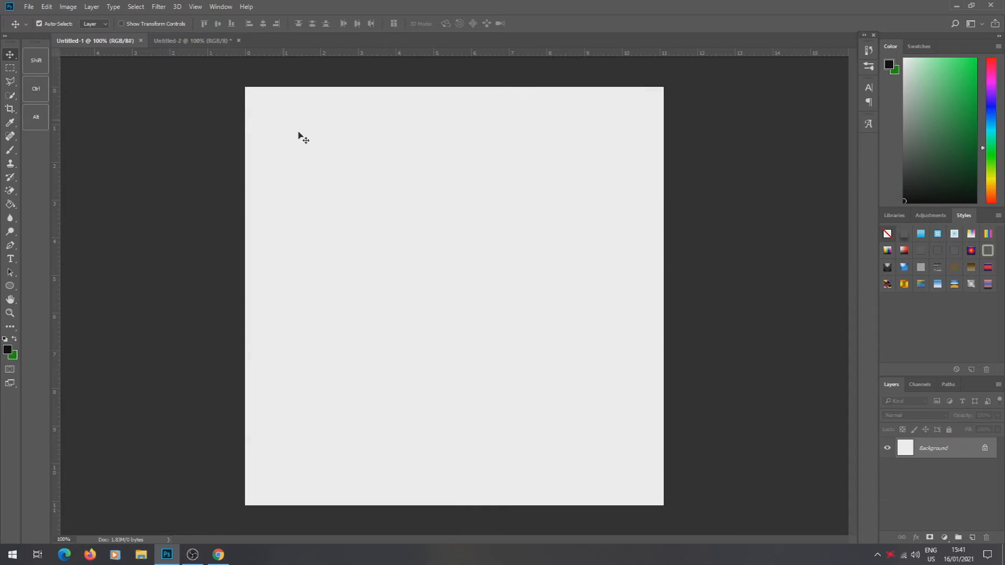
pyautogui.click(158, 40)
pyautogui.click(29, 7)
pyautogui.click(42, 123)
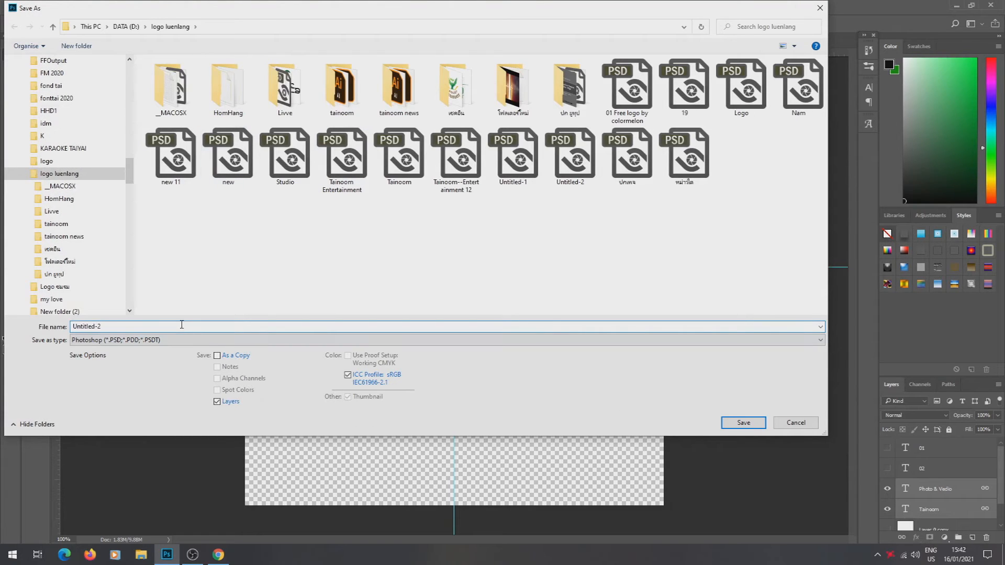
pyautogui.write('21')
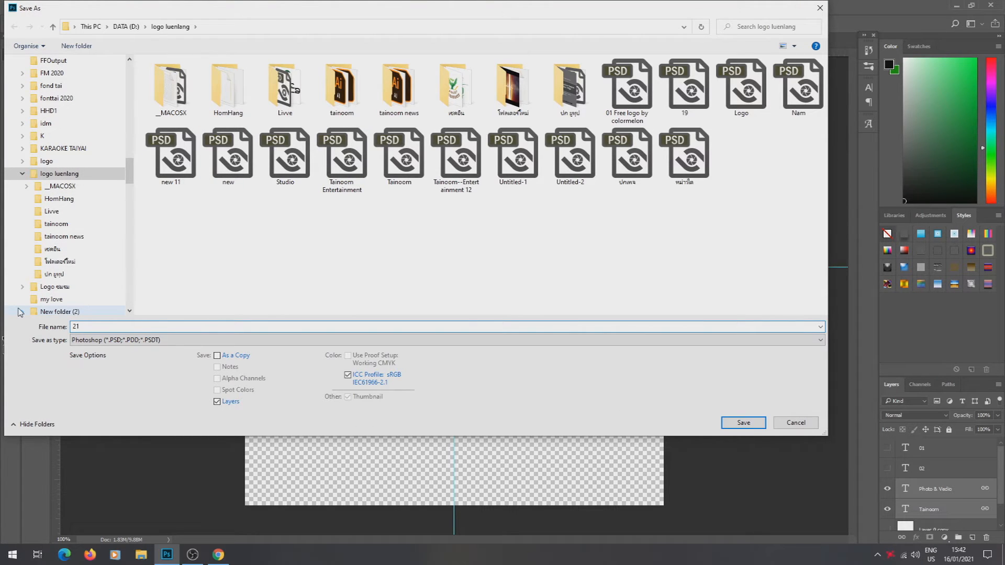
pyautogui.press('BackSpace')
pyautogui.write('0')
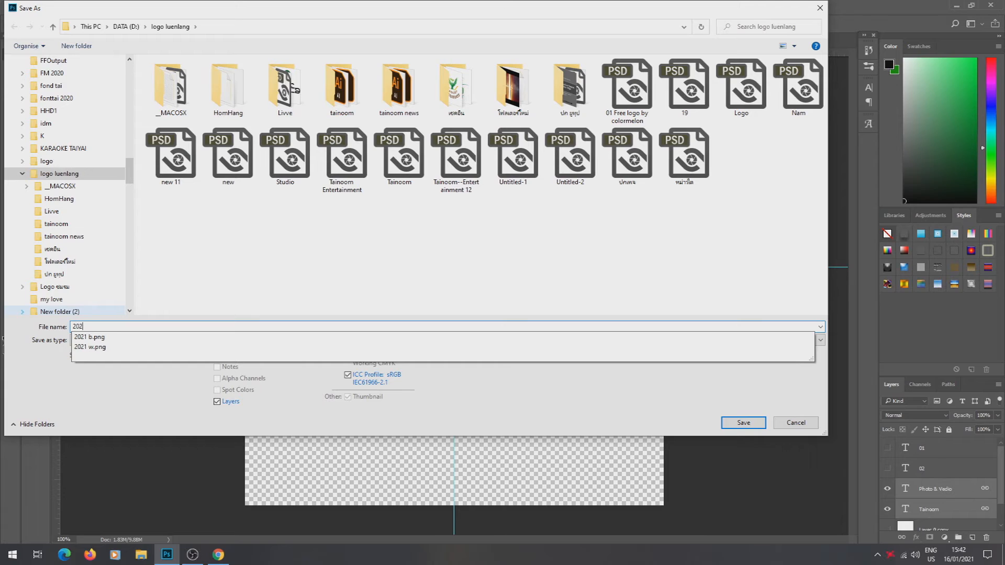
pyautogui.click(269, 271)
pyautogui.click(164, 326)
pyautogui.click(164, 326)
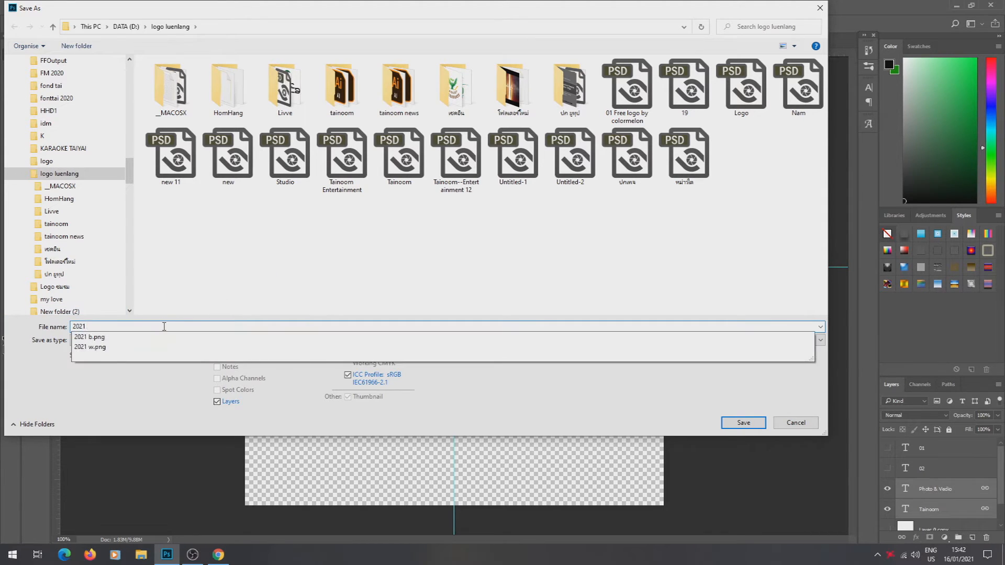
pyautogui.write('logo')
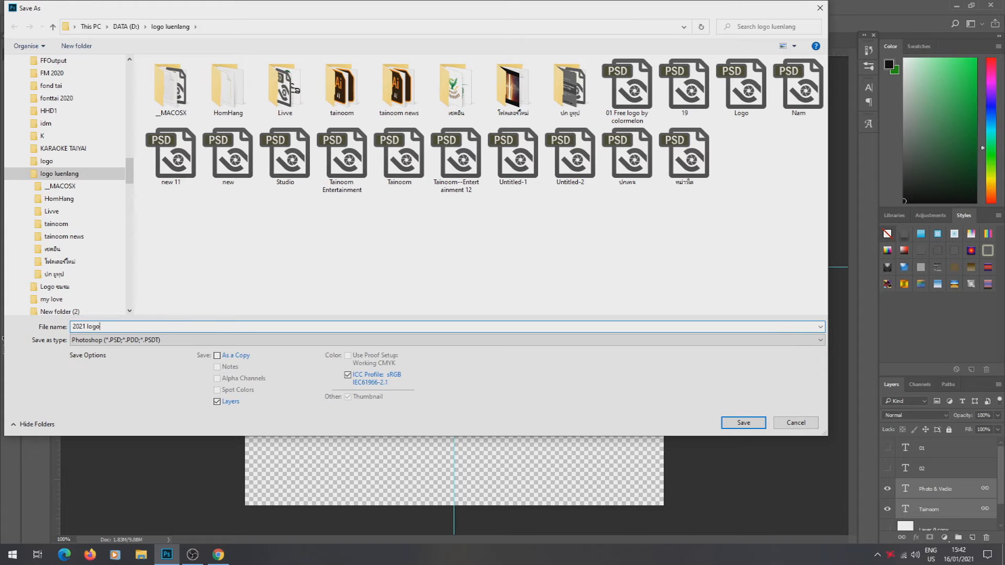
pyautogui.click(744, 423)
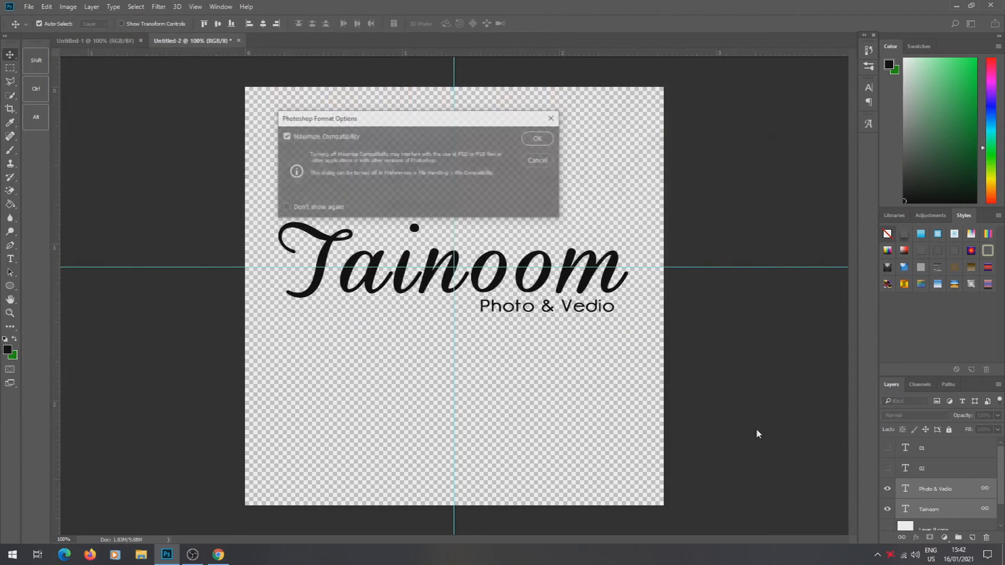
pyautogui.click(538, 138)
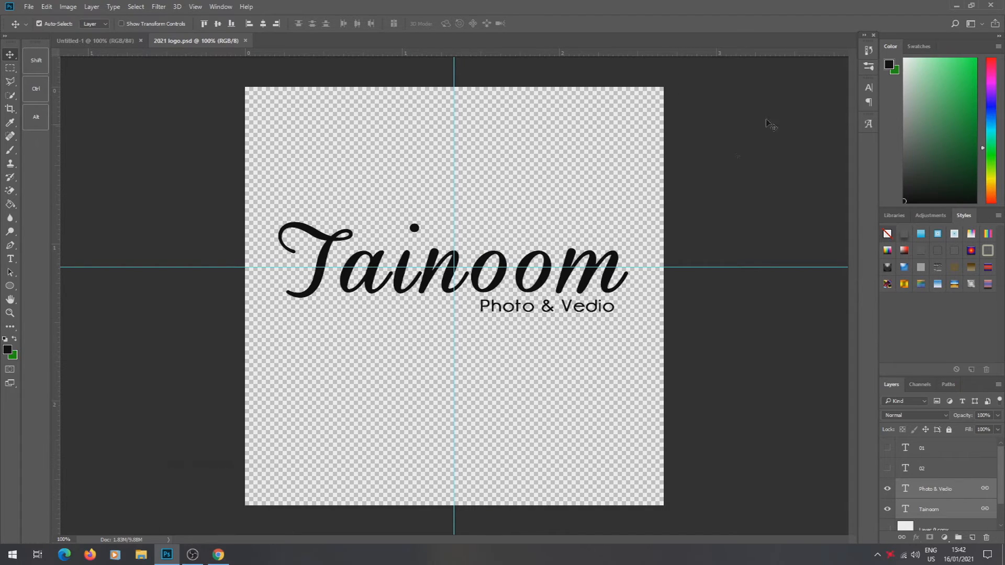
pyautogui.click(991, 5)
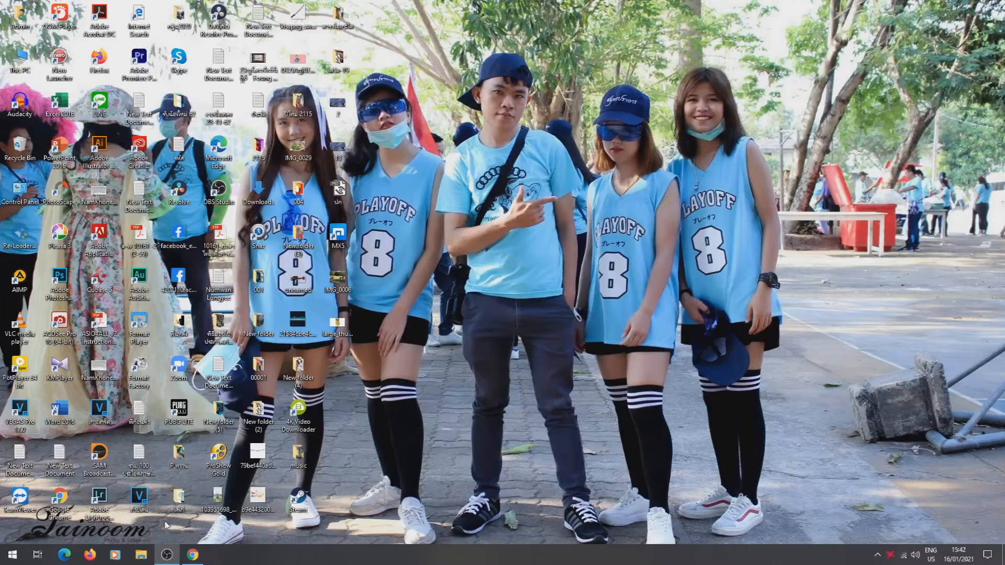
# - Launch Photoshop from the desktop, minimize its window, and launch Lightroom Classic as well
pyautogui.doubleClick(67, 281)
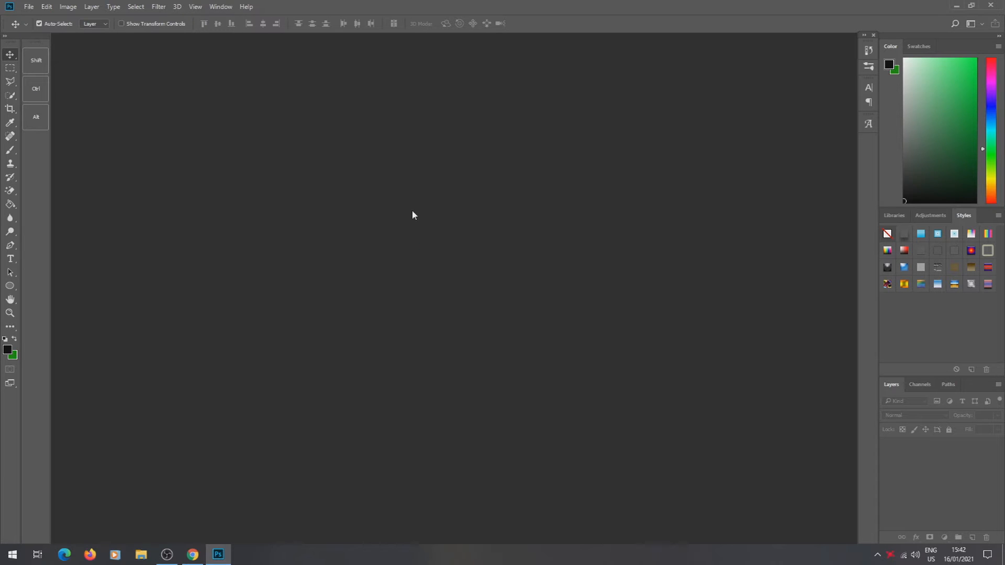
pyautogui.click(956, 6)
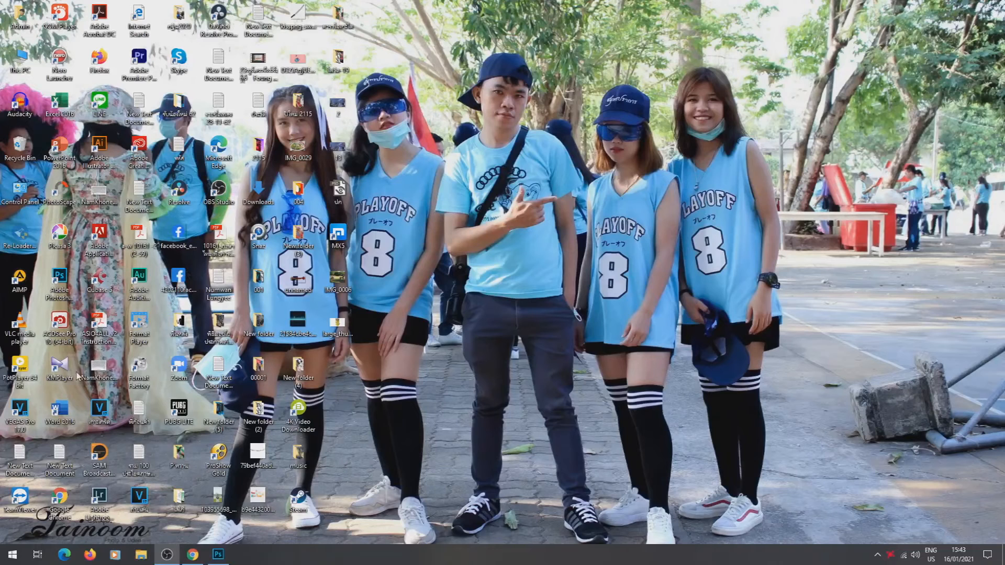
pyautogui.doubleClick(109, 497)
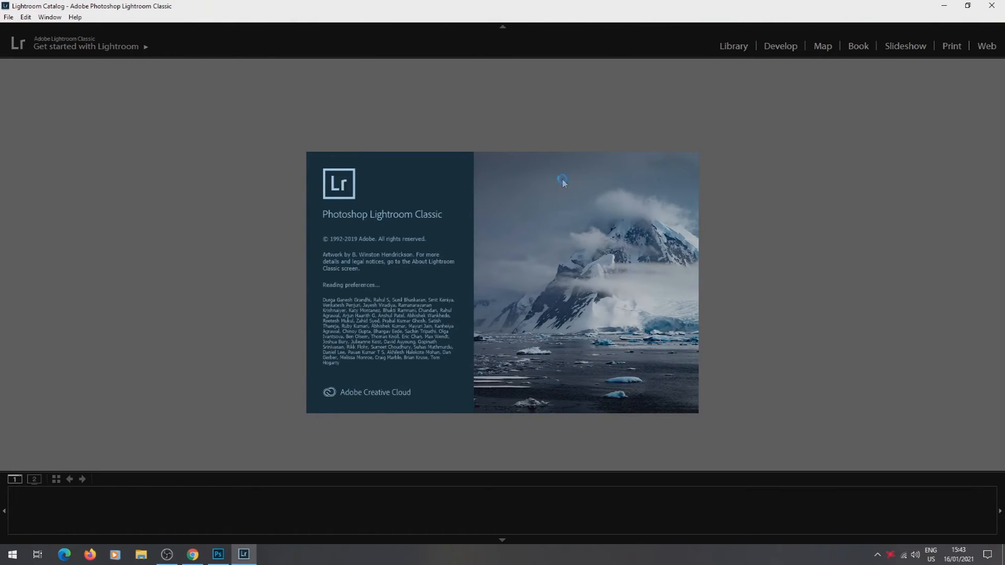
# - Switch to Photoshop and browse from the "logo luenlang" folder to This PC in the Open dialog
pyautogui.click(218, 555)
pyautogui.click(28, 6)
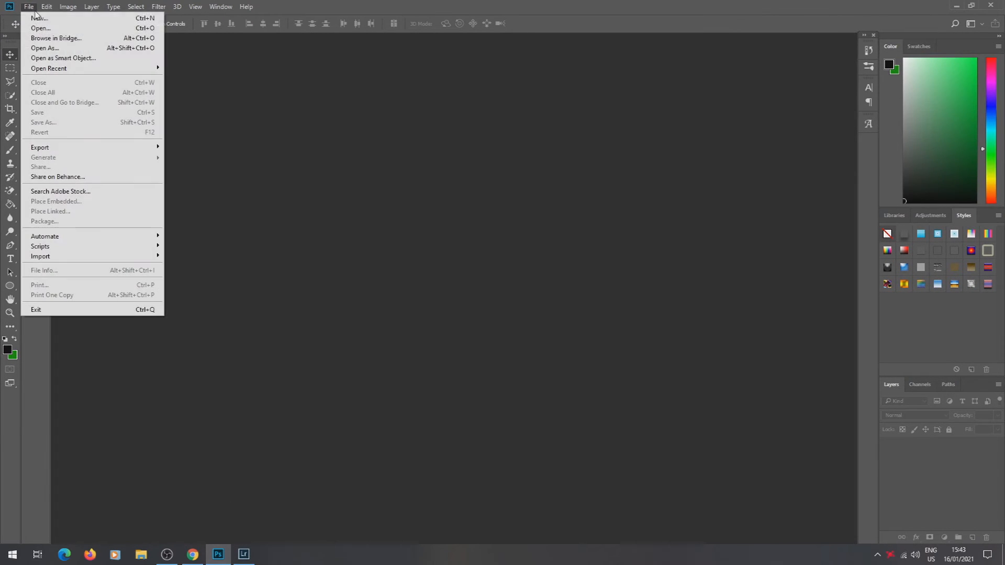
pyautogui.click(47, 36)
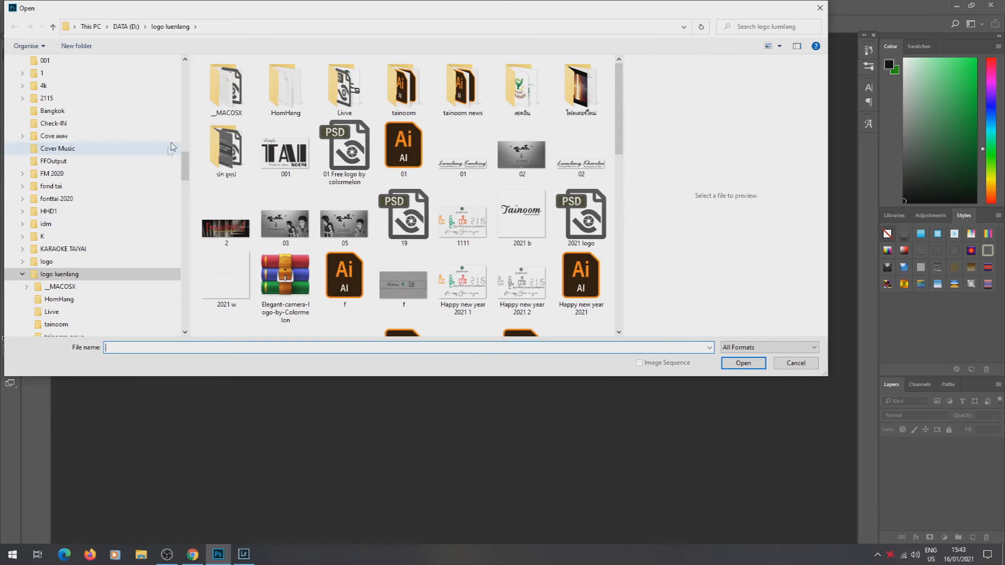
pyautogui.click(90, 26)
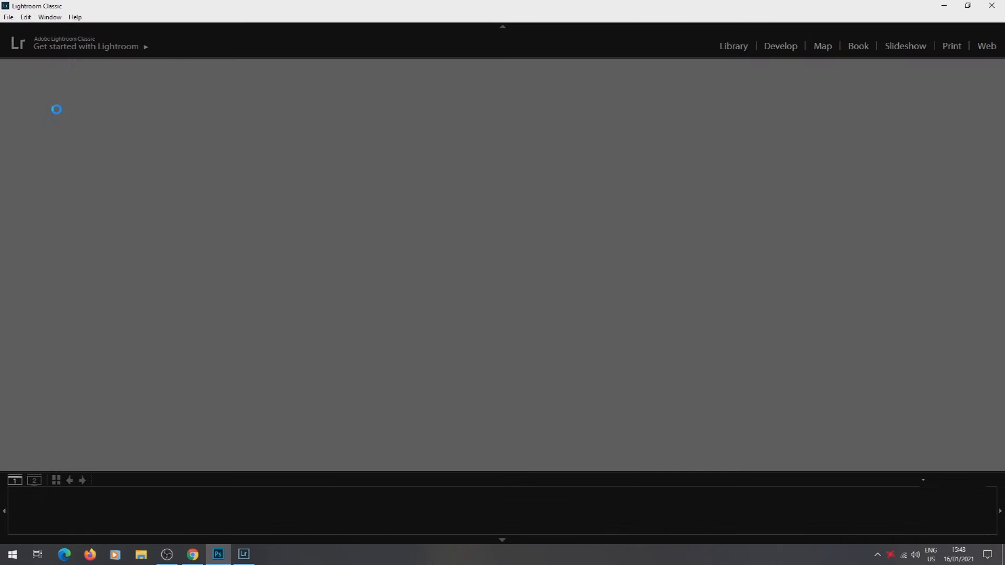
# - Switch to Lightroom Classic, move its window over the screen's centre, and maximize it
pyautogui.click(244, 554)
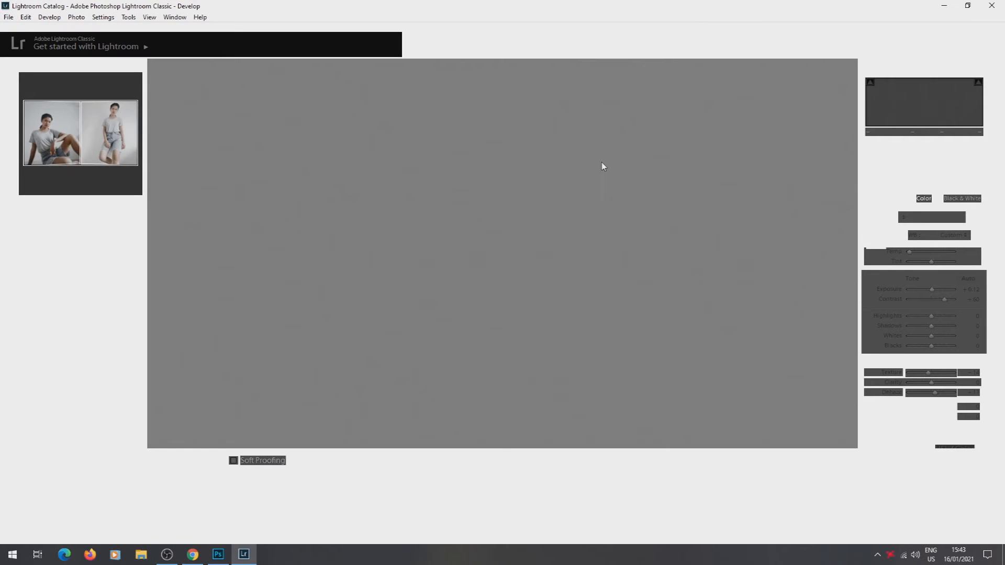
pyautogui.click(945, 10)
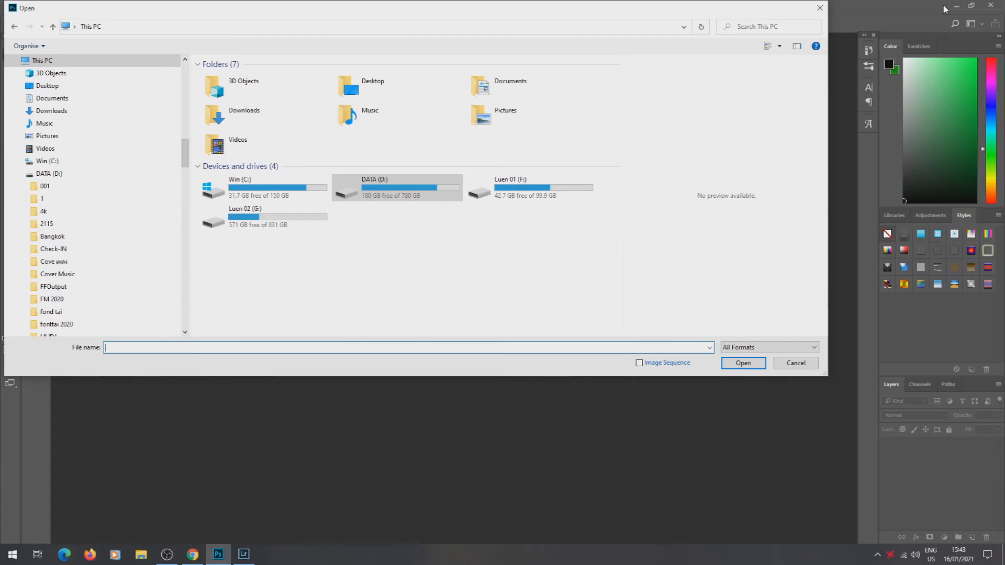
pyautogui.moveTo(249, 558)
pyautogui.click(243, 555)
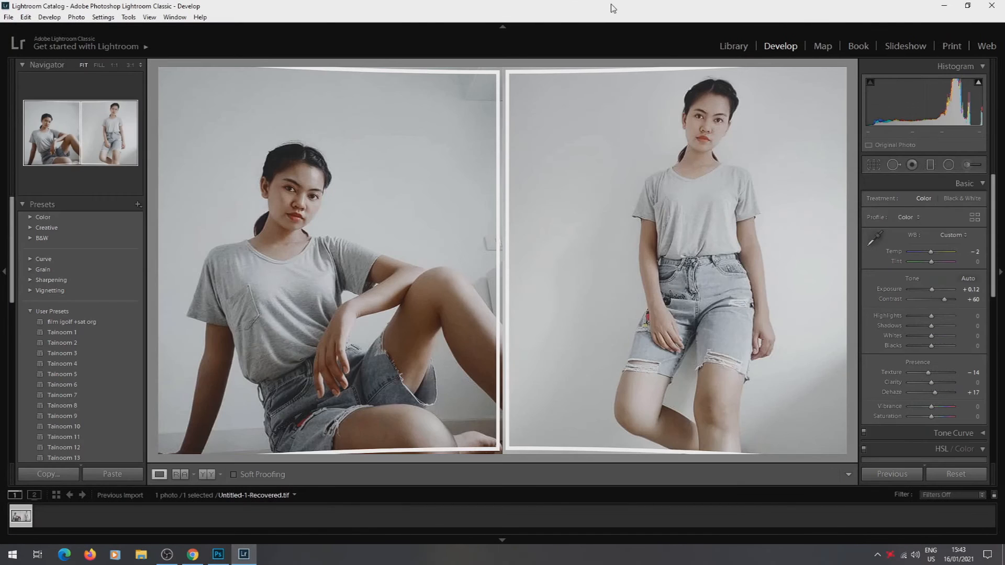
pyautogui.click(243, 556)
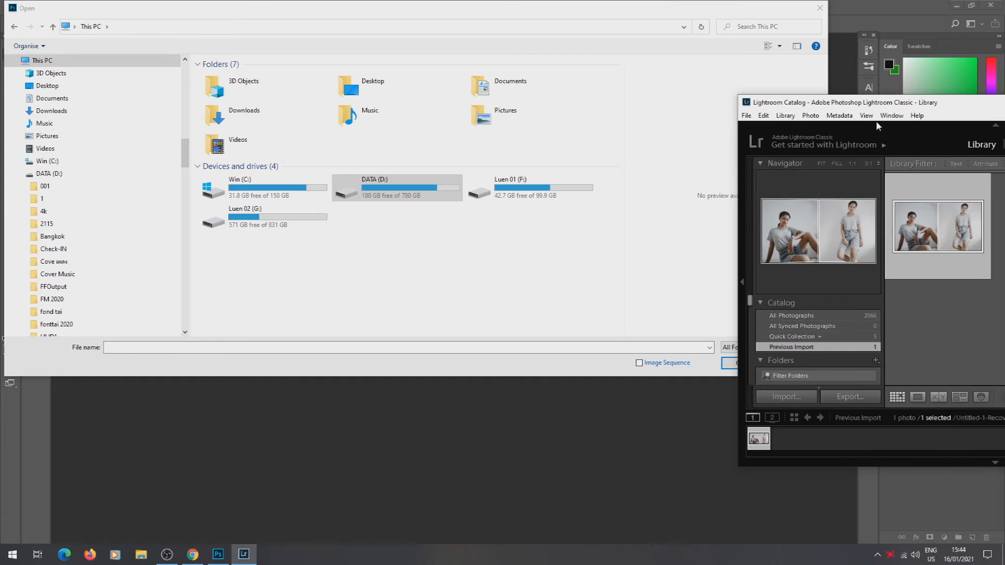
pyautogui.moveTo(944, 110); pyautogui.dragTo(441, 113)
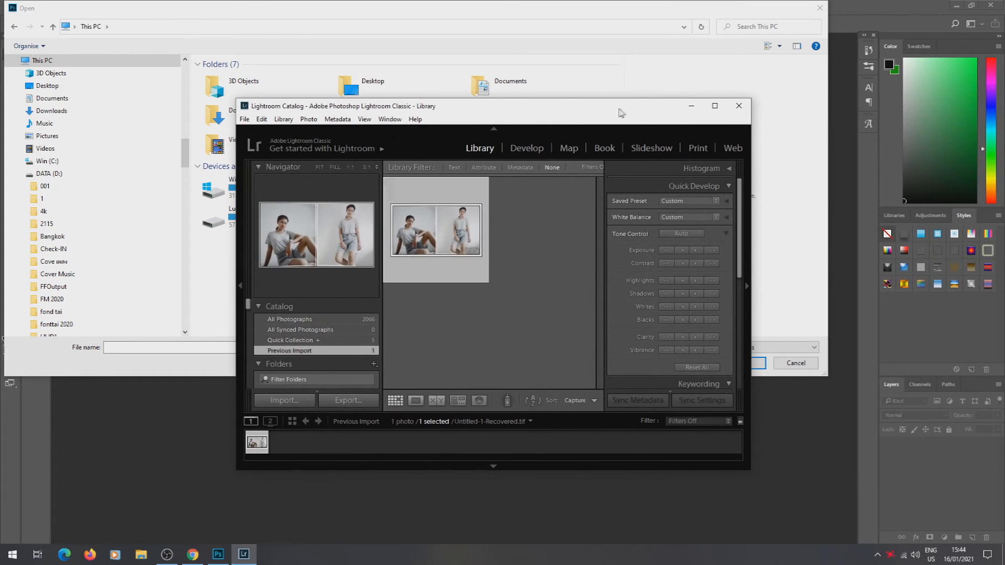
pyautogui.click(715, 107)
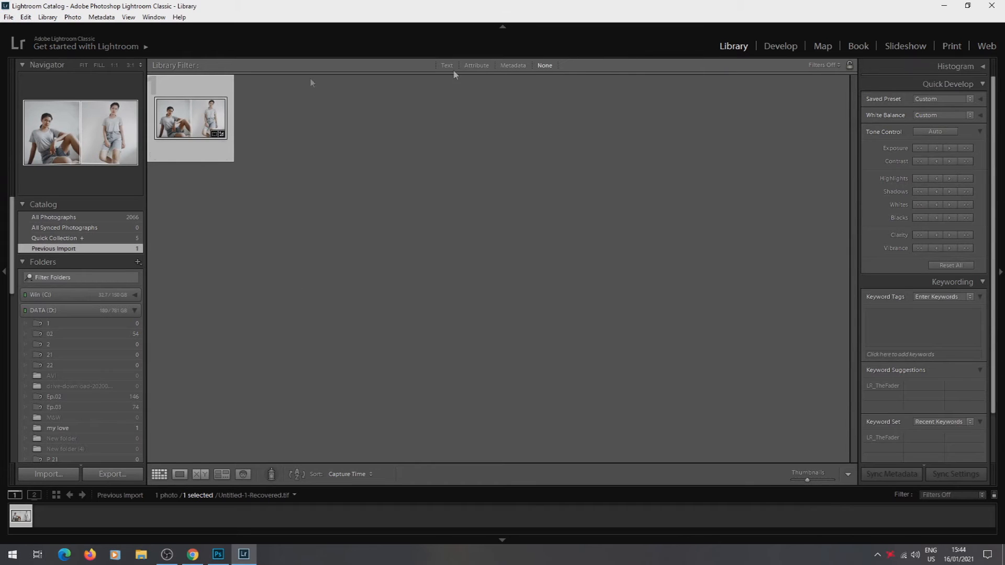
# - Open "New folder (4)" on the Desktop in File Explorer, select all its photos, and dock the window to one half of the screen
pyautogui.click(139, 559)
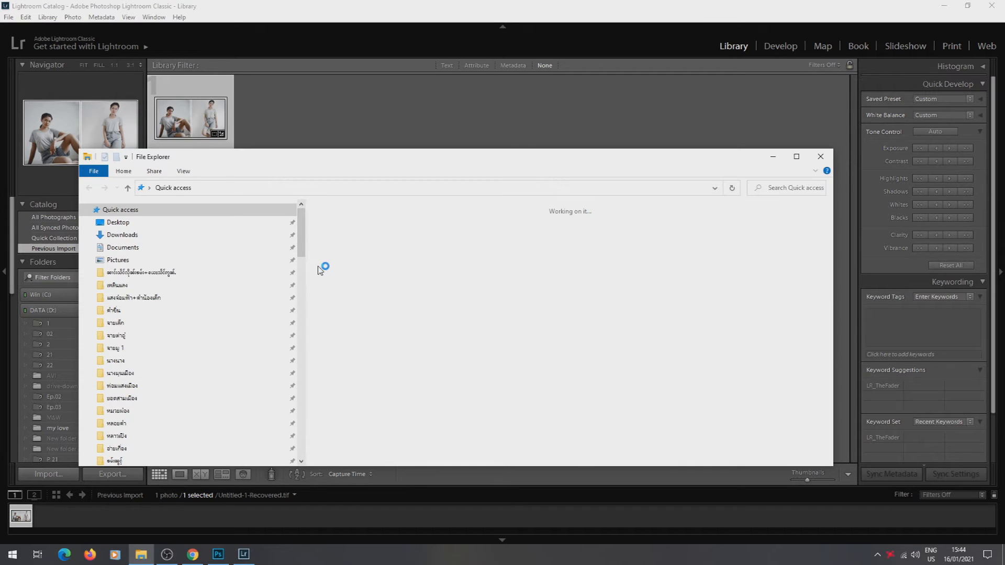
pyautogui.click(118, 223)
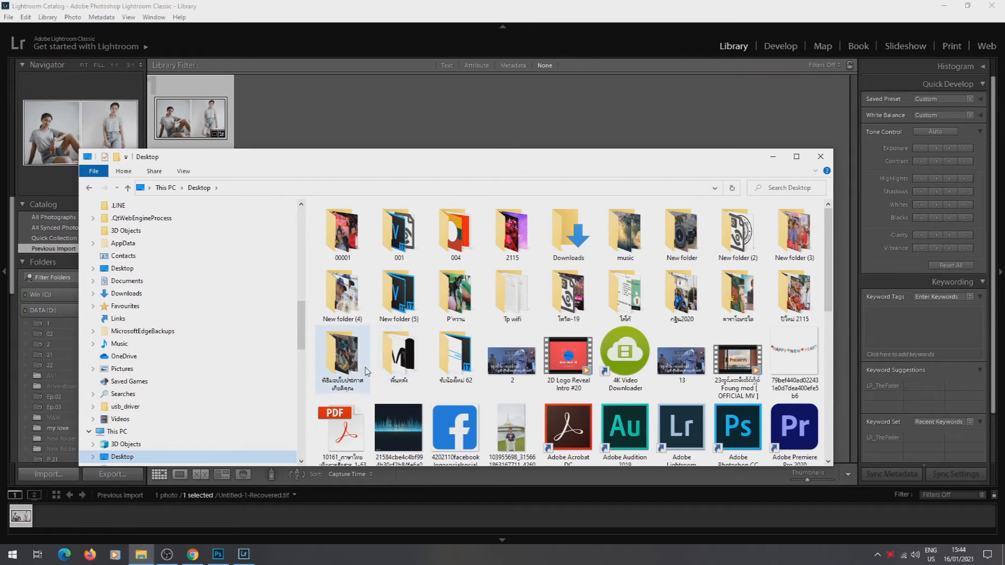
pyautogui.doubleClick(368, 308)
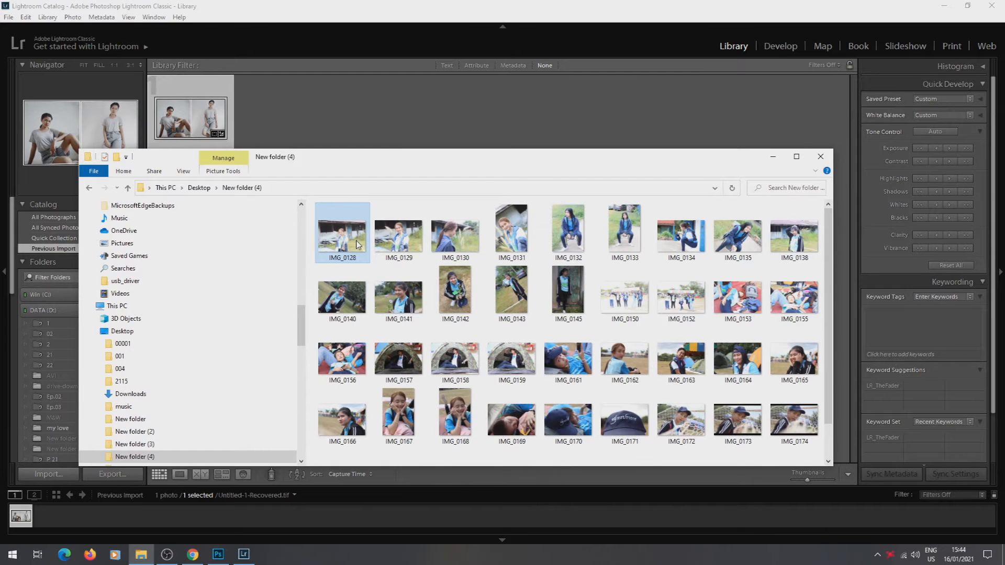
pyautogui.hotkey('ctrl', 'a')
pyautogui.press('super+Left')
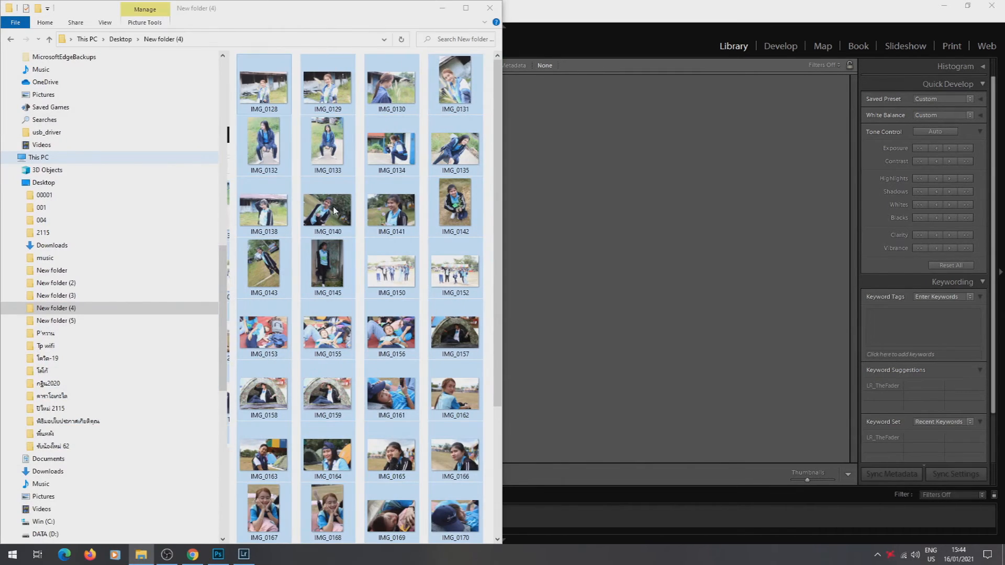
# - Import all photos from "New folder (4)" on the Desktop into the Lightroom catalog with the Add option
pyautogui.click(597, 229)
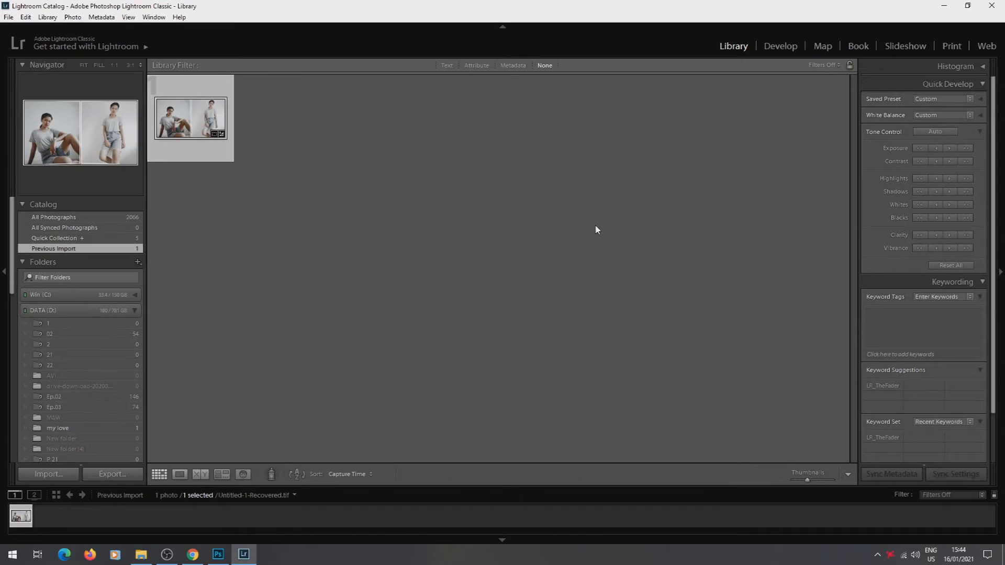
pyautogui.hotkey('ctrl', 'shift', 'i')
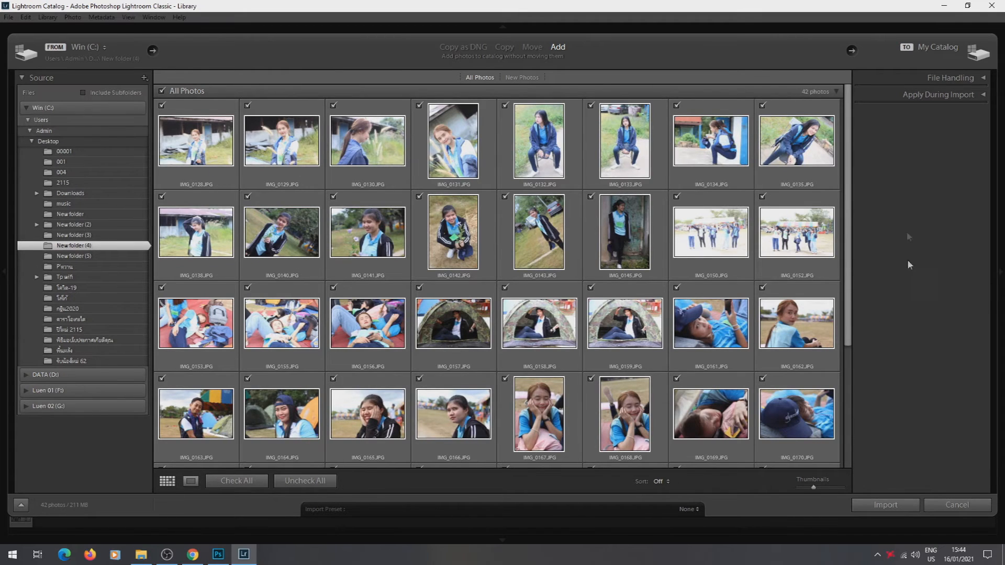
pyautogui.click(885, 504)
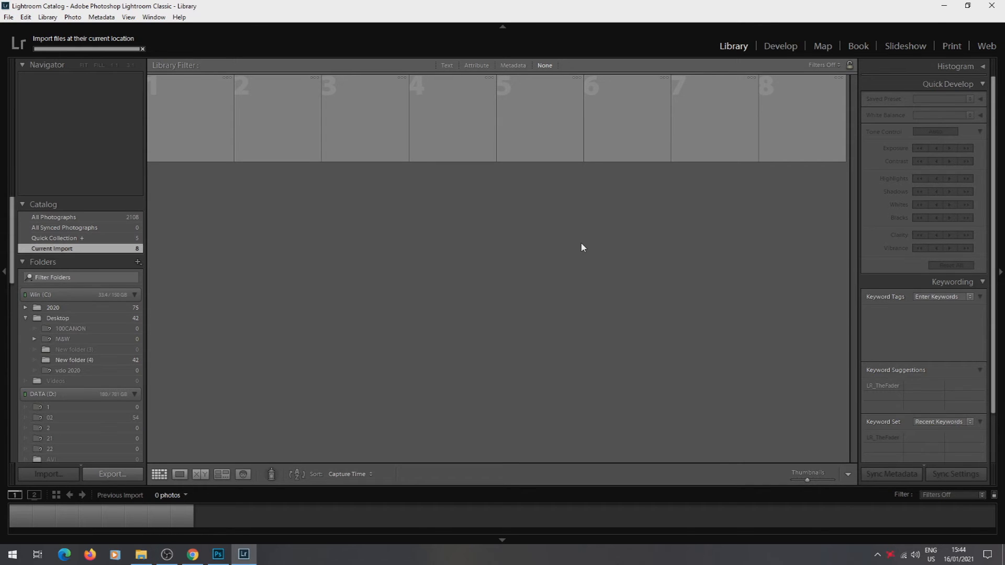
# - Look through the imported photos in the Develop module at Fit size and select IMG_0141 for editing
pyautogui.click(785, 50)
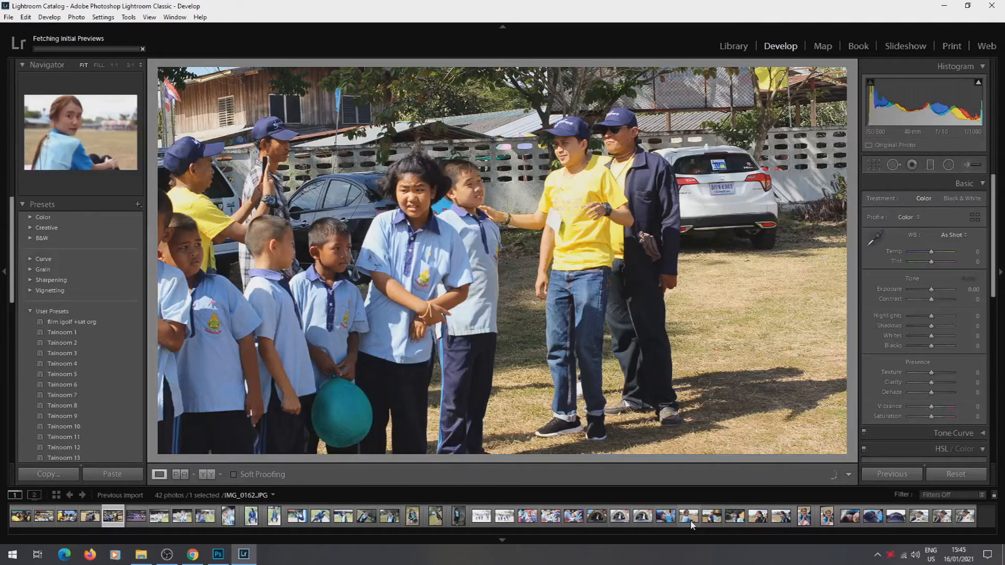
pyautogui.click(690, 522)
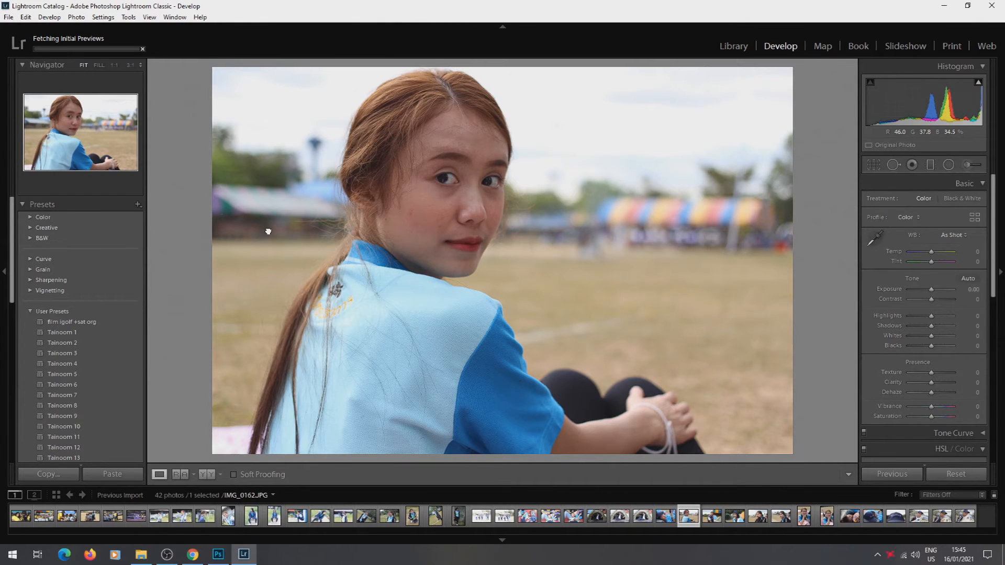
pyautogui.click(86, 67)
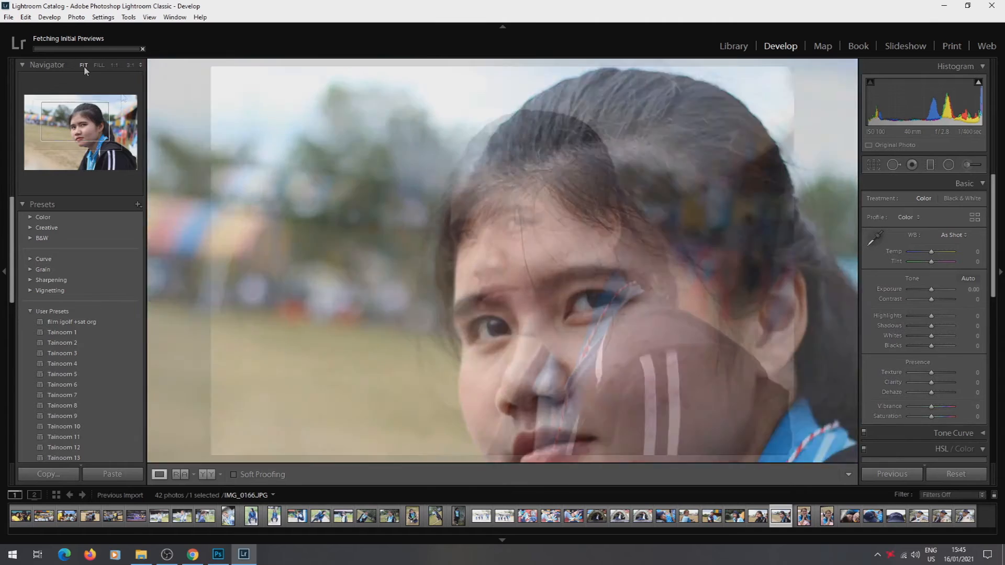
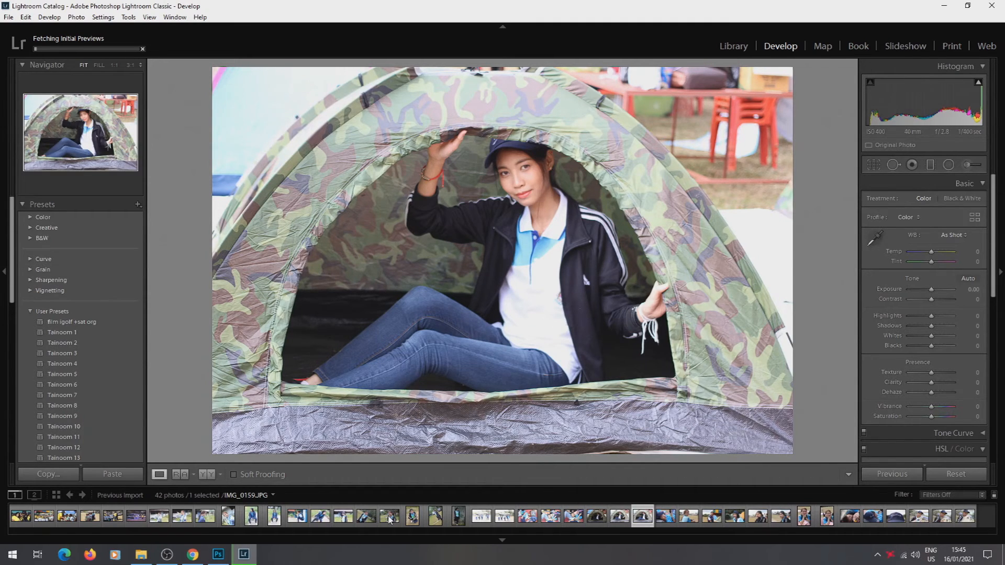
pyautogui.click(389, 518)
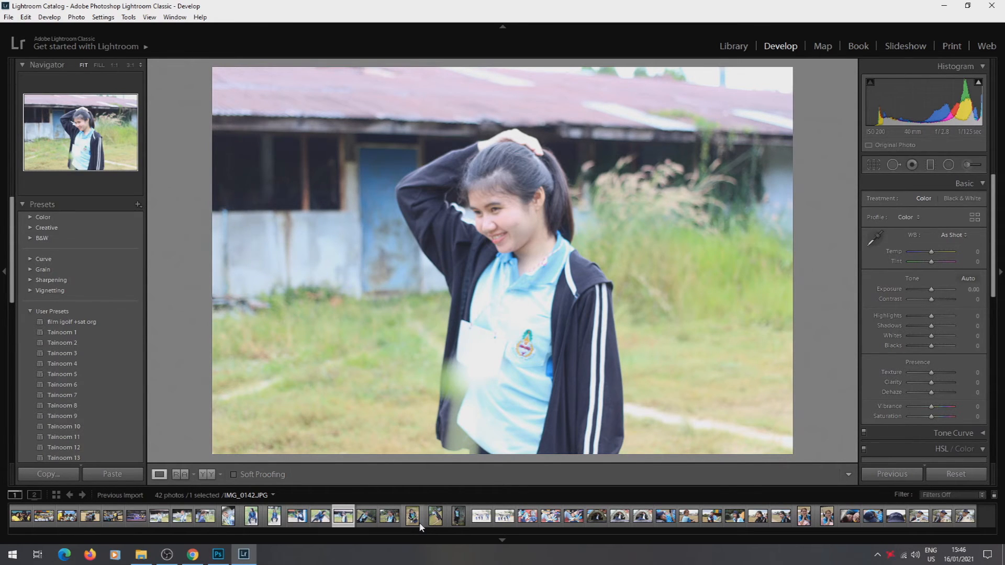
pyautogui.click(390, 517)
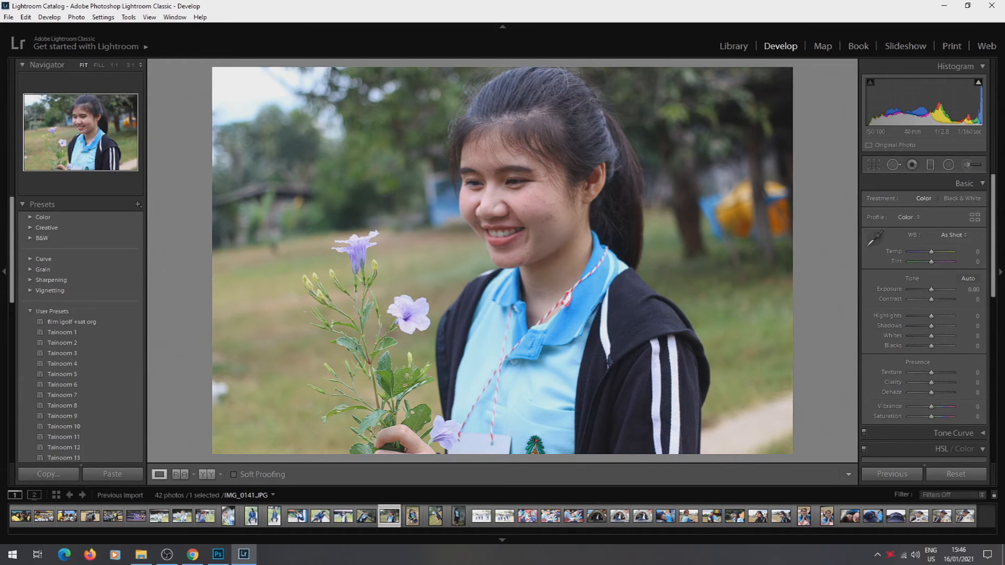
# - Apply automatic tone to IMG_0141, reset its exposure to 0, and set contrast to +19 and highlights to -43
pyautogui.click(967, 279)
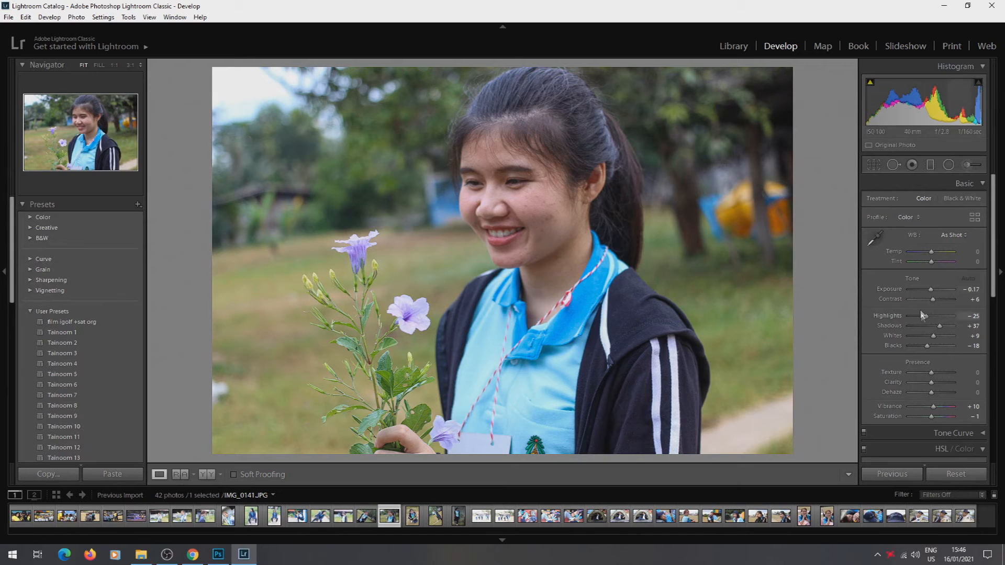
pyautogui.moveTo(931, 289); pyautogui.dragTo(932, 289)
pyautogui.doubleClick(931, 290)
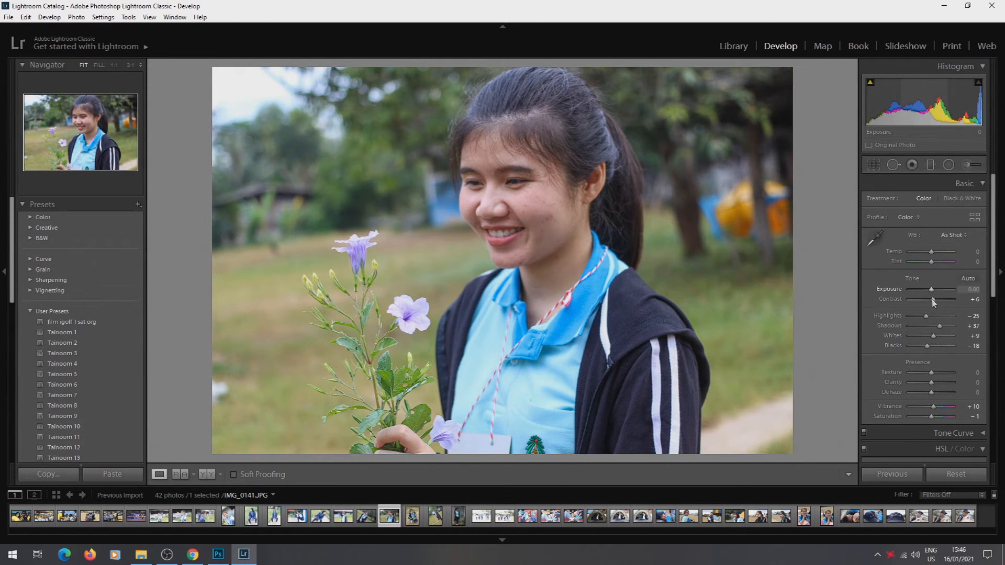
pyautogui.moveTo(932, 298)
pyautogui.mouseDown()
pyautogui.moveTo(922, 321)
pyautogui.moveTo(910, 316)
pyautogui.moveTo(931, 314)
pyautogui.moveTo(922, 312)
pyautogui.mouseUp()
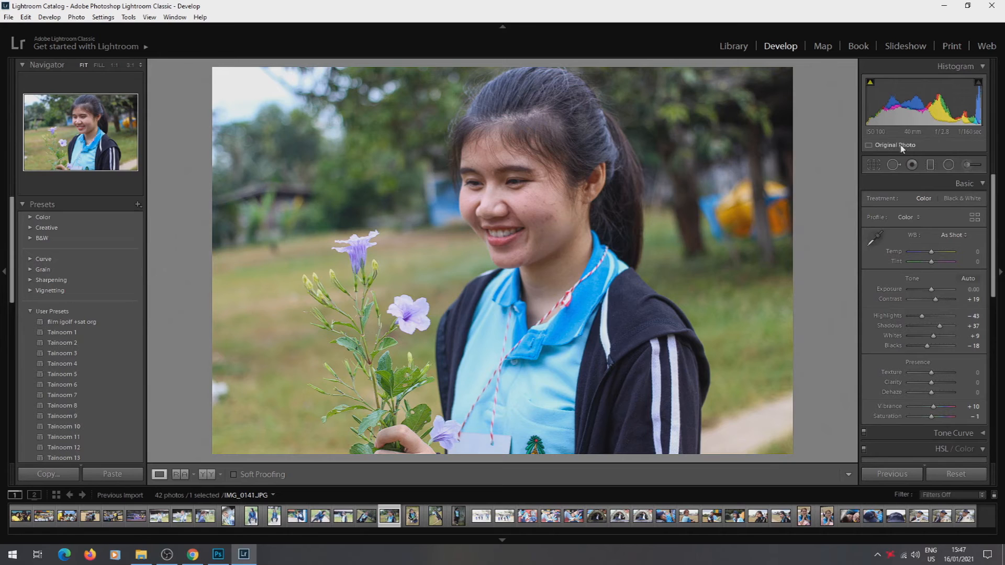
# - Try automatic straightening on IMG_0141 with the Crop & Straighten tool, keeping the original aspect ratio
pyautogui.click(875, 165)
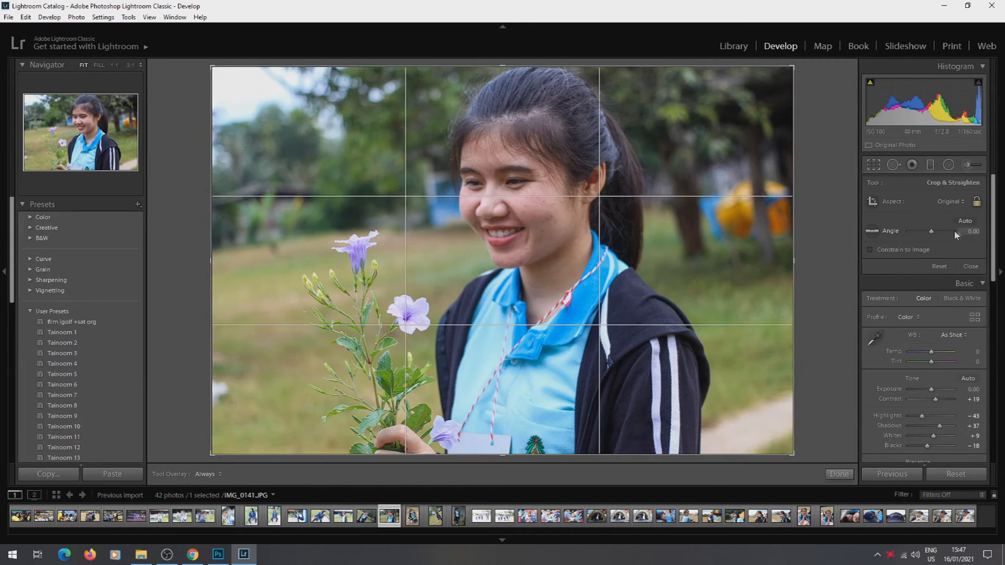
pyautogui.click(966, 222)
pyautogui.click(961, 202)
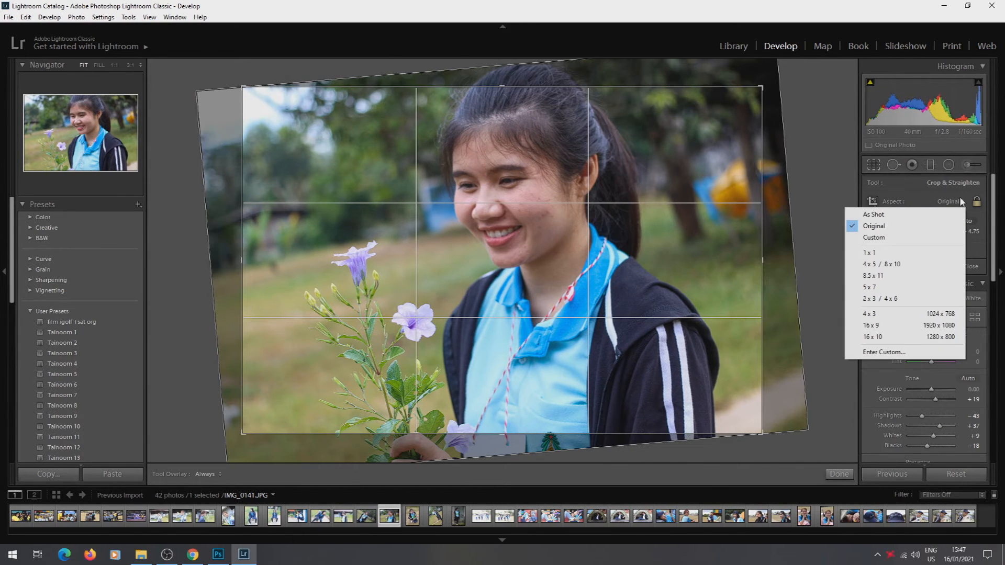
pyautogui.click(832, 222)
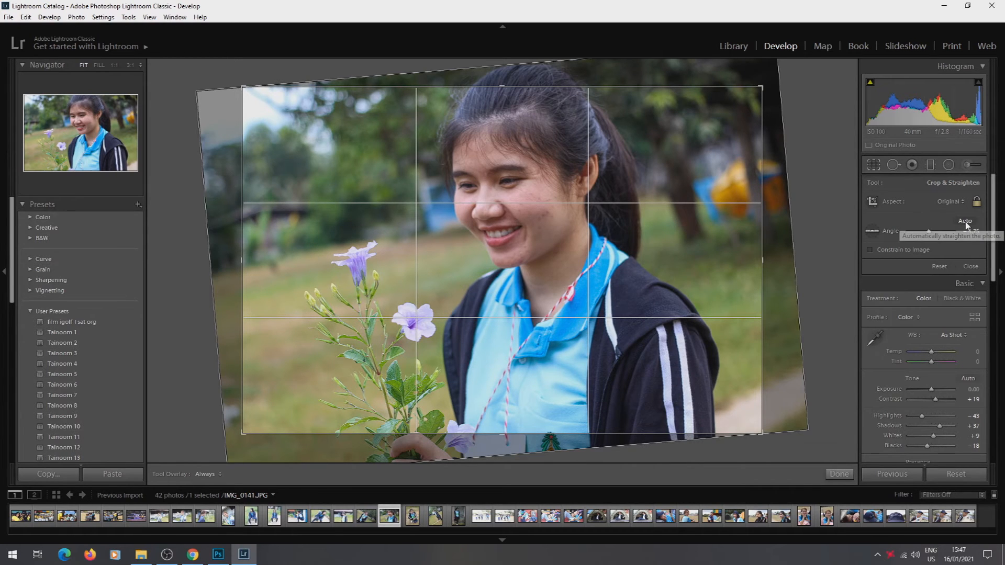
pyautogui.click(959, 203)
pyautogui.click(892, 208)
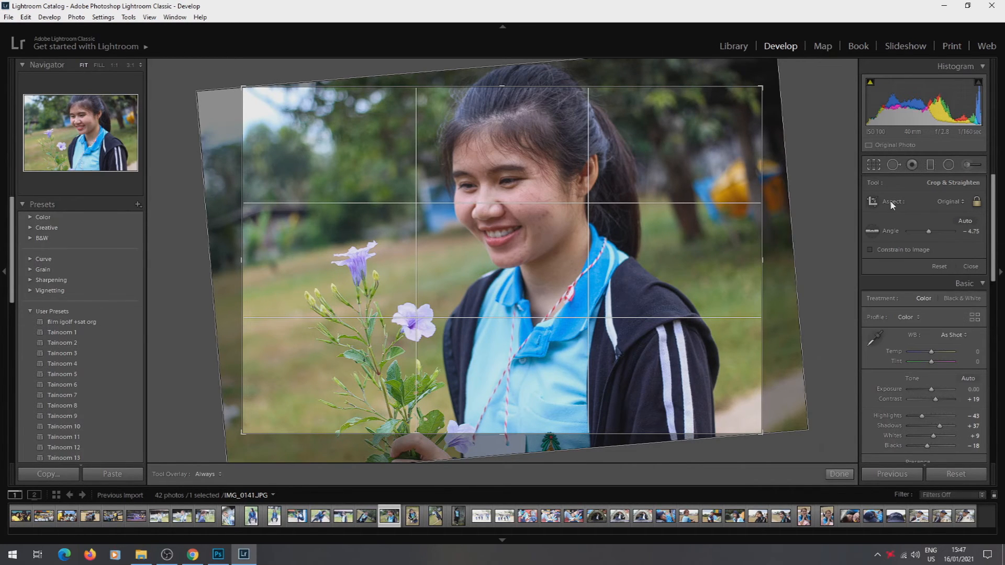
# - Reset all Develop adjustments of IMG_0141 and set its crop aspect ratio to 16 x 9
pyautogui.click(938, 475)
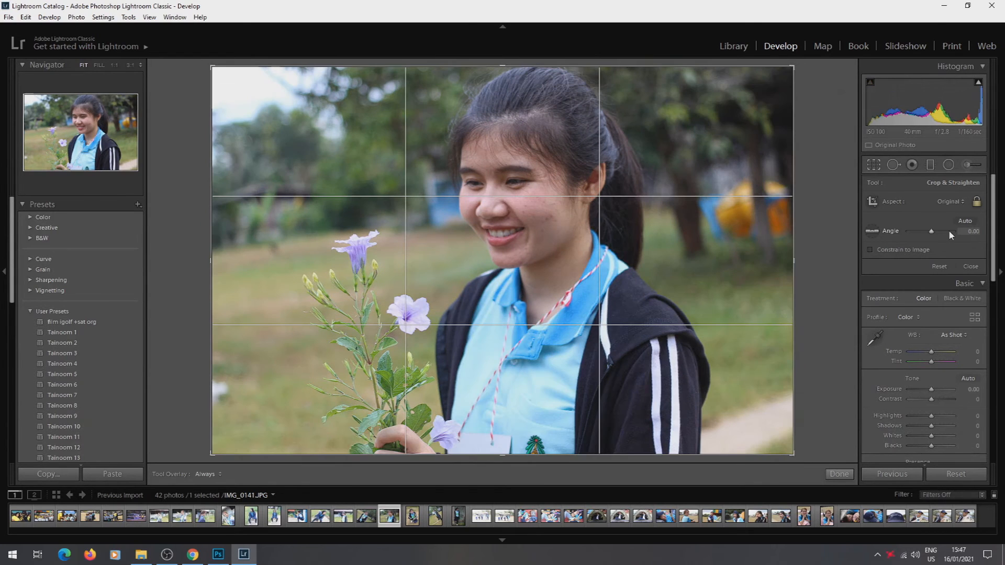
pyautogui.click(952, 207)
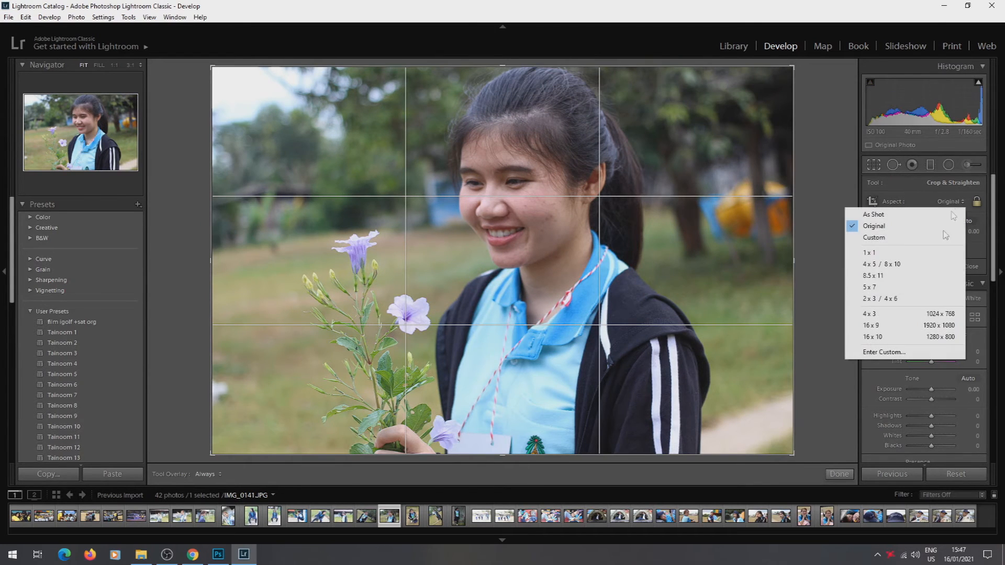
pyautogui.click(898, 332)
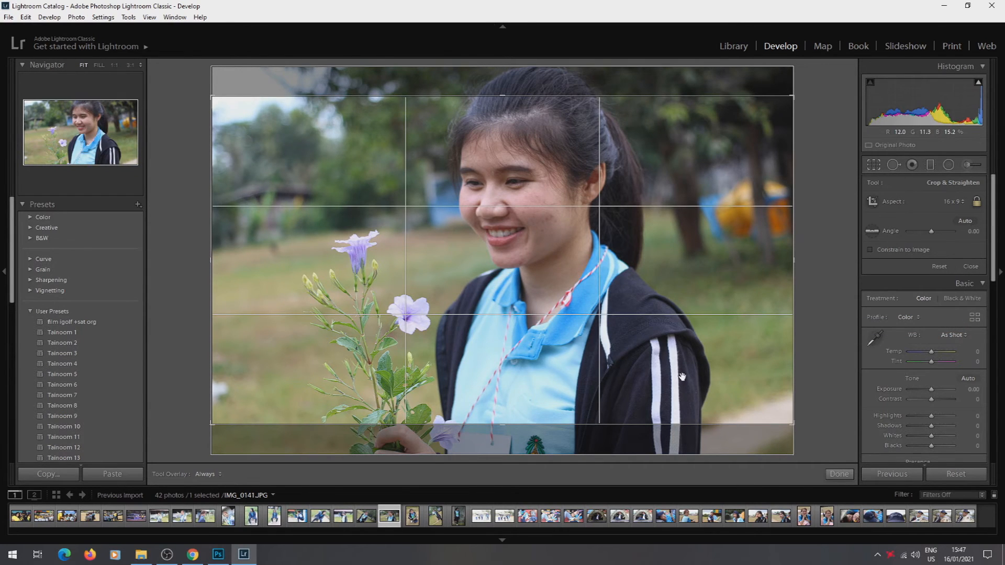
# - Reposition IMG_0141 vertically within the 16 x 9 crop frame, keeping the top of the head inside, and apply the crop
pyautogui.moveTo(695, 380); pyautogui.dragTo(693, 337)
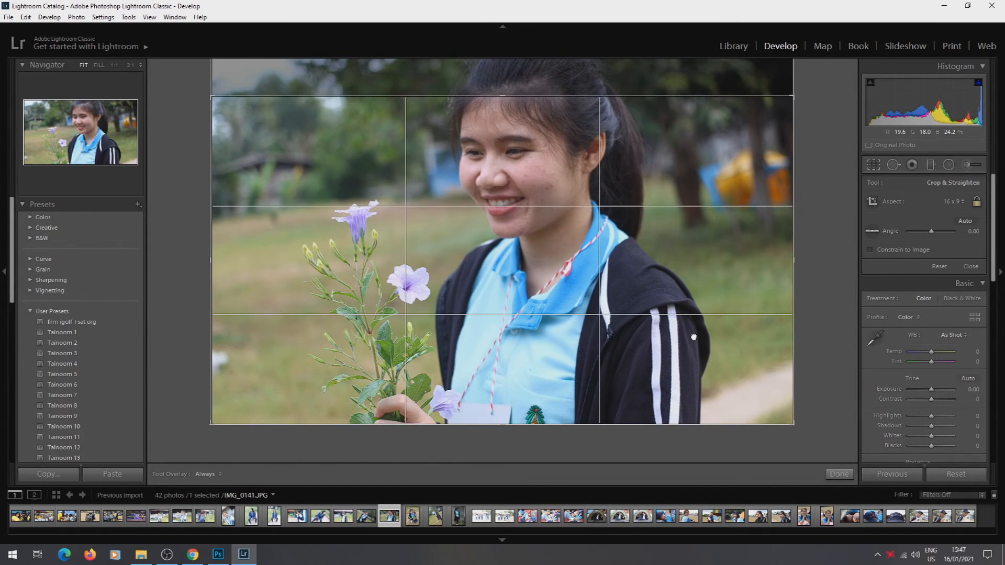
pyautogui.moveTo(694, 337); pyautogui.dragTo(696, 374)
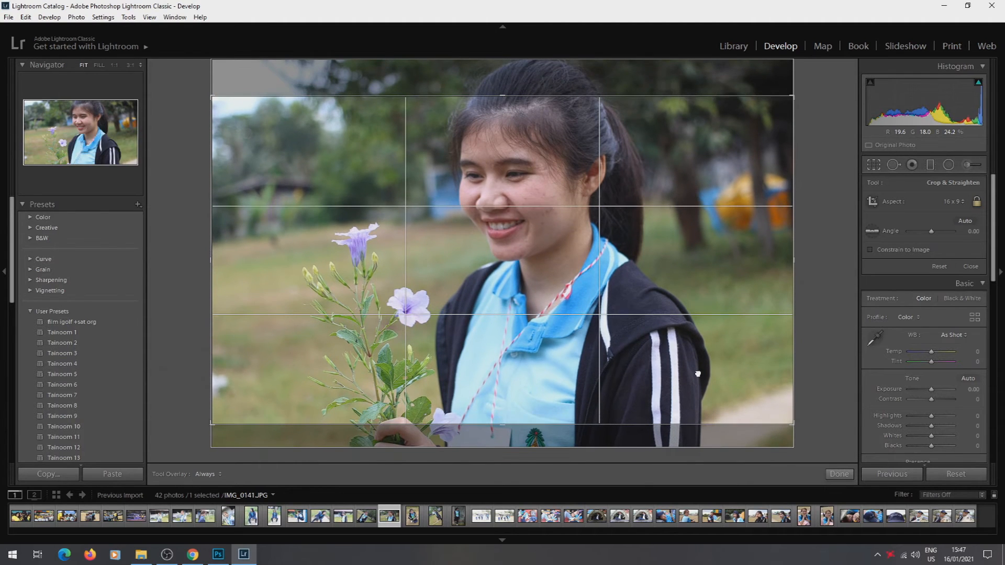
pyautogui.click(839, 473)
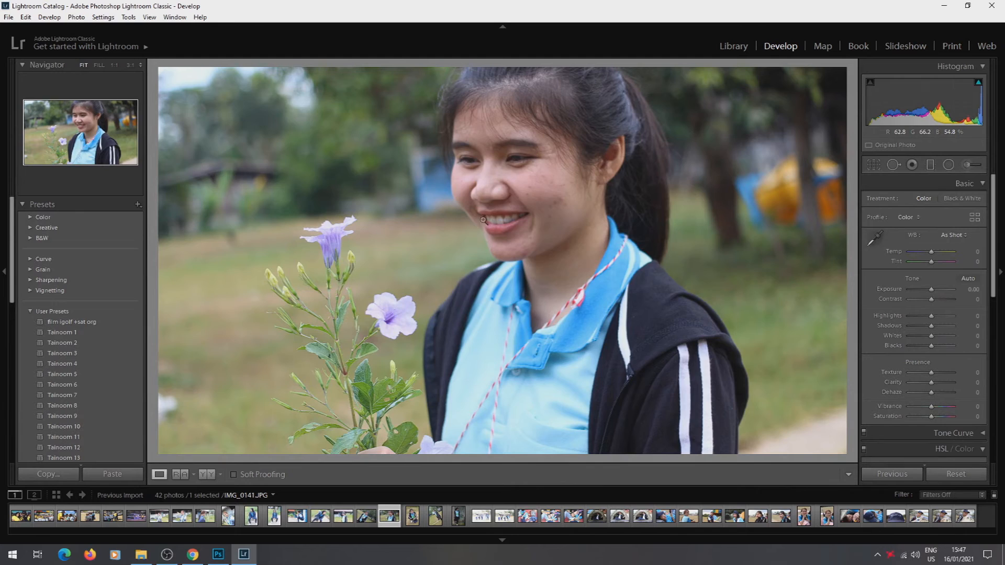
# - Soften the skin in IMG_0141 by setting texture to -43 and clarity to -10 while viewing the face at 1:1
pyautogui.click(523, 157)
pyautogui.scroll(-2, 649, 262)
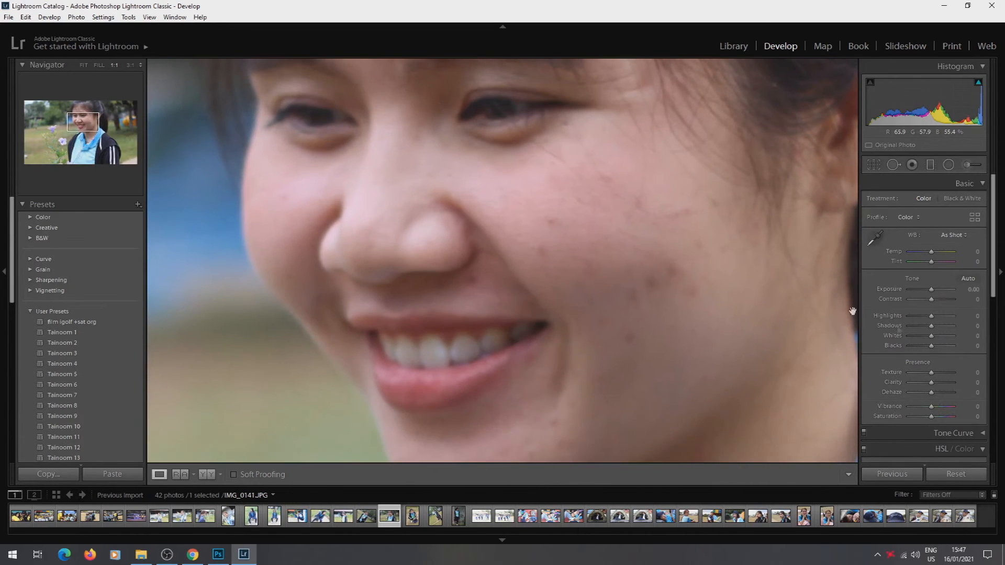
pyautogui.moveTo(933, 374)
pyautogui.mouseDown()
pyautogui.moveTo(921, 377)
pyautogui.moveTo(931, 384)
pyautogui.mouseUp()
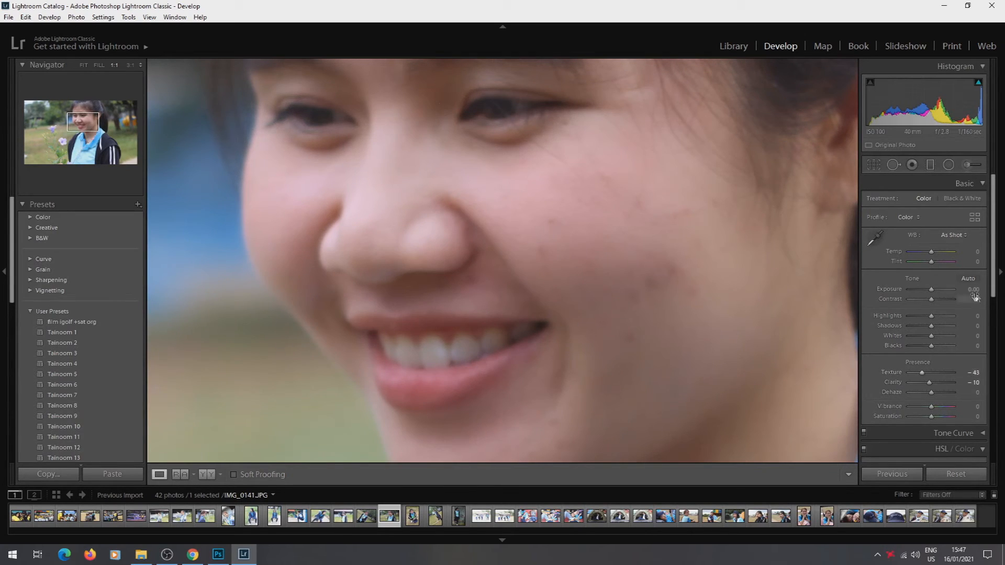
# - Set blacks to -19, dehaze to +14 and vibrance to +2 for IMG_0141
pyautogui.scroll(-1, 974, 298)
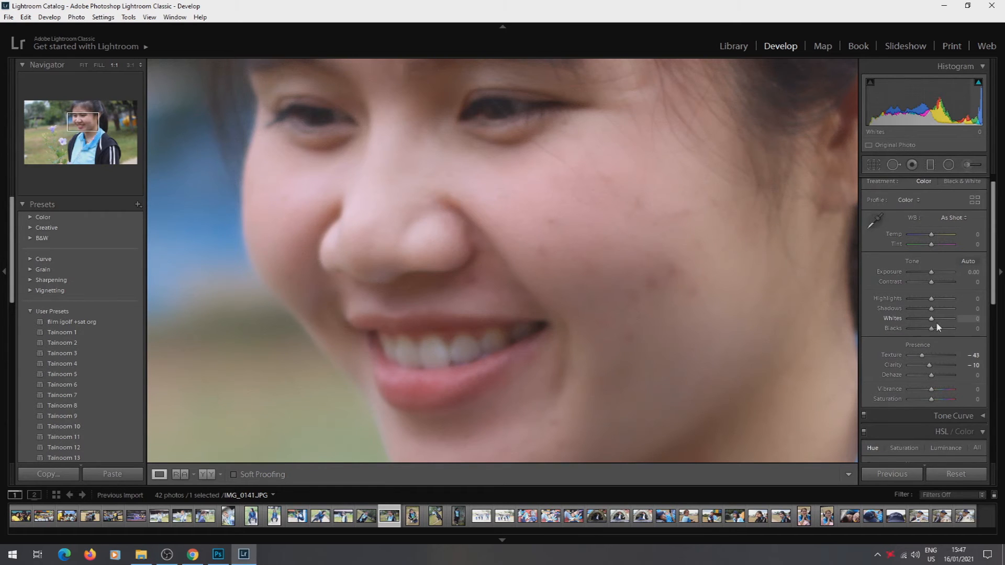
pyautogui.moveTo(931, 328); pyautogui.dragTo(924, 329)
pyautogui.scroll(-1, 994, 303)
pyautogui.scroll(-3, 993, 302)
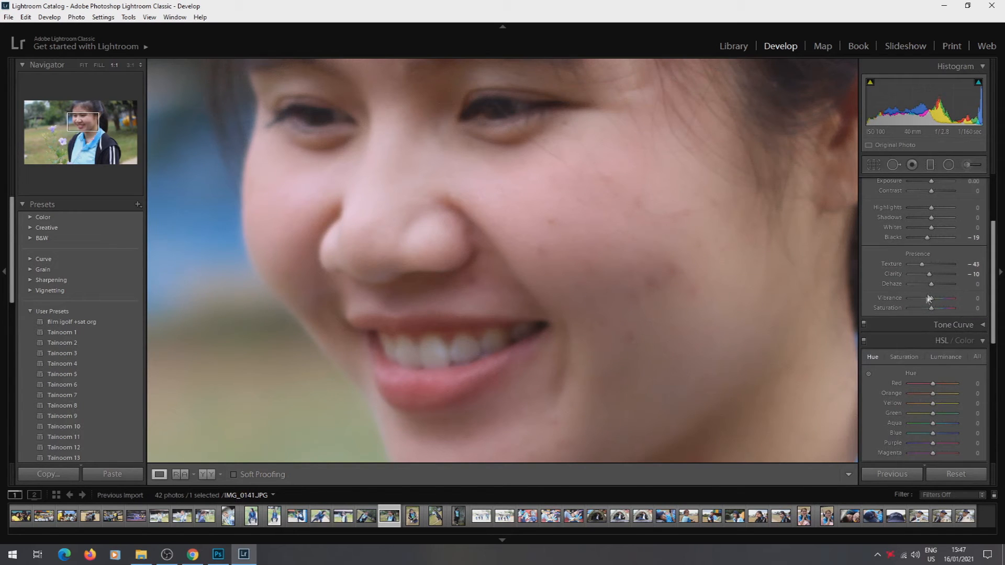
pyautogui.moveTo(934, 285); pyautogui.dragTo(935, 301)
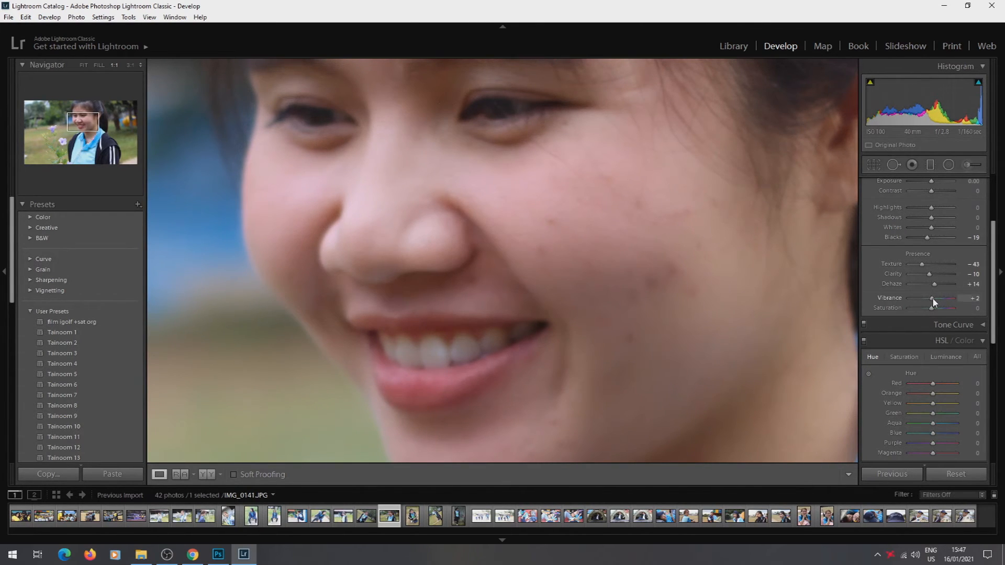
# - Heal the blemishes on the cheek and neck in IMG_0141 using Spot Removal in Heal mode at size 29
pyautogui.click(537, 202)
pyautogui.click(537, 201)
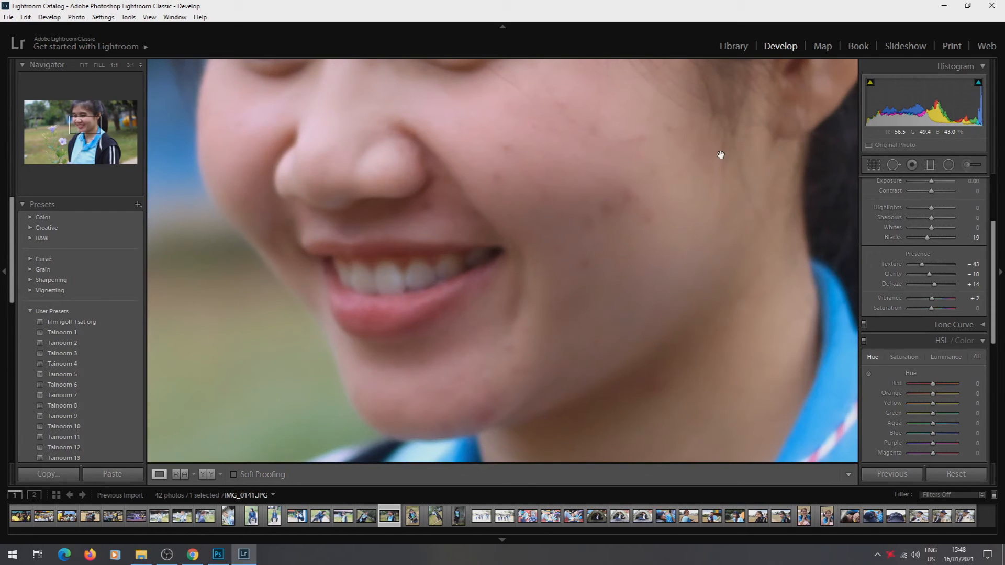
pyautogui.click(899, 164)
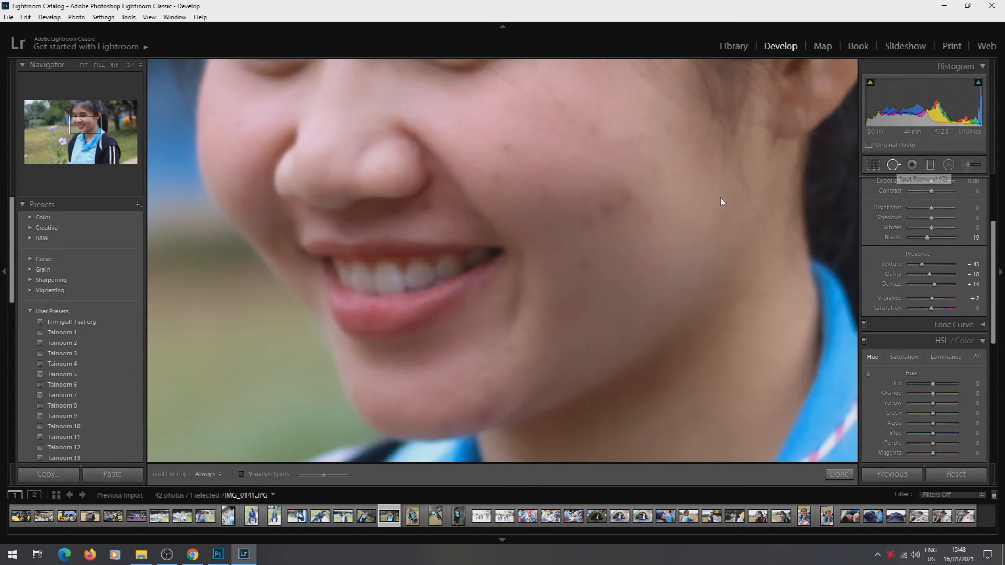
pyautogui.click(632, 196)
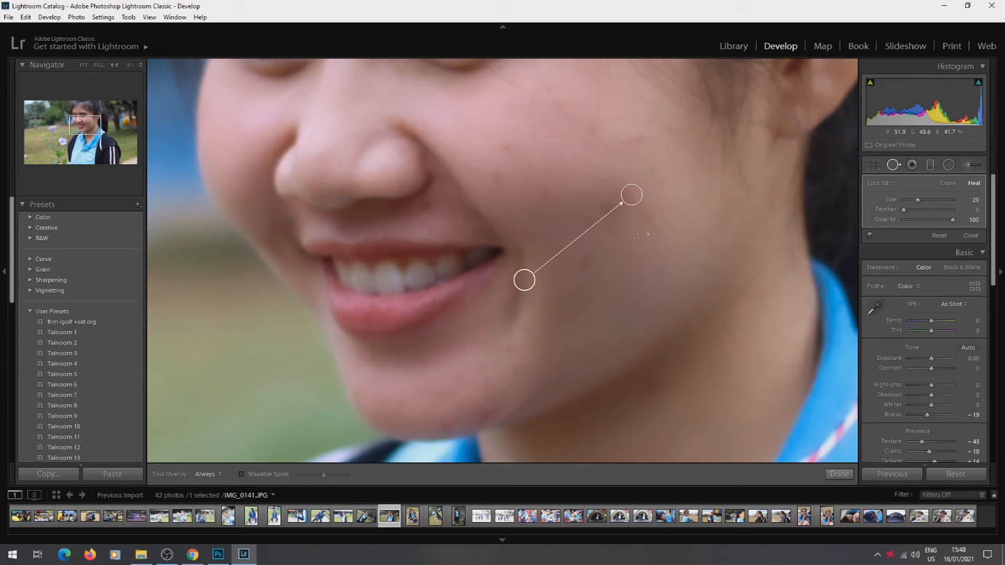
pyautogui.click(648, 216)
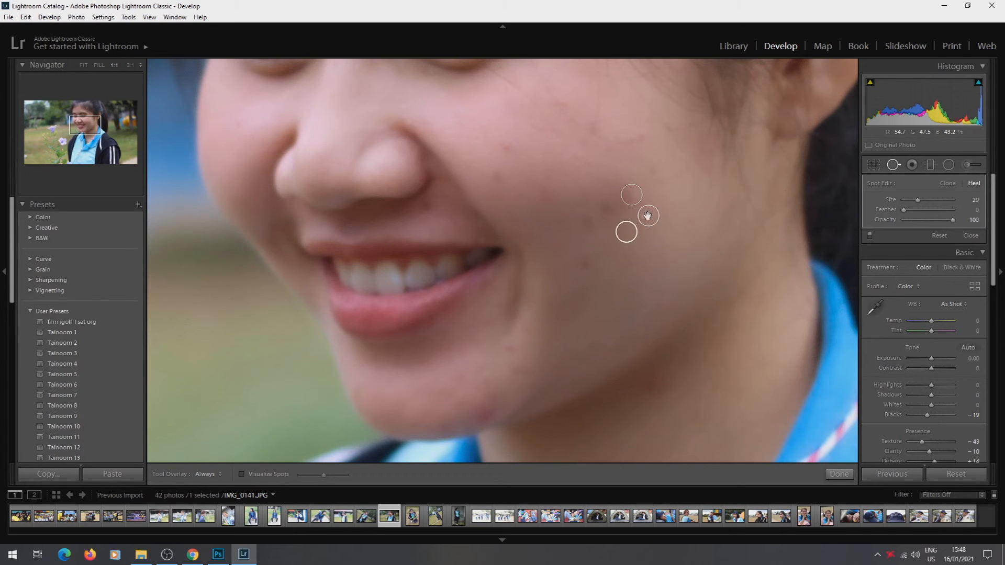
pyautogui.click(608, 207)
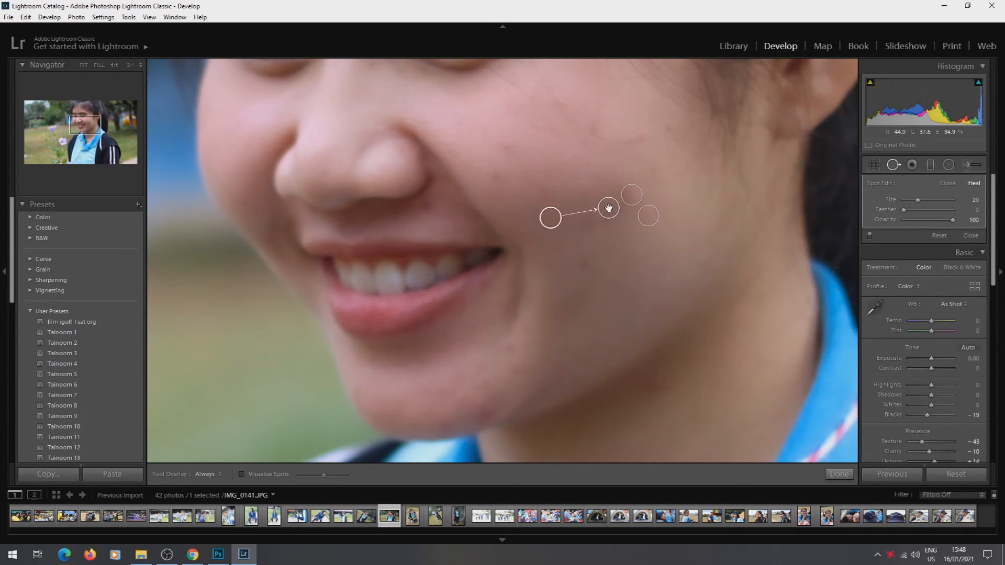
pyautogui.click(655, 384)
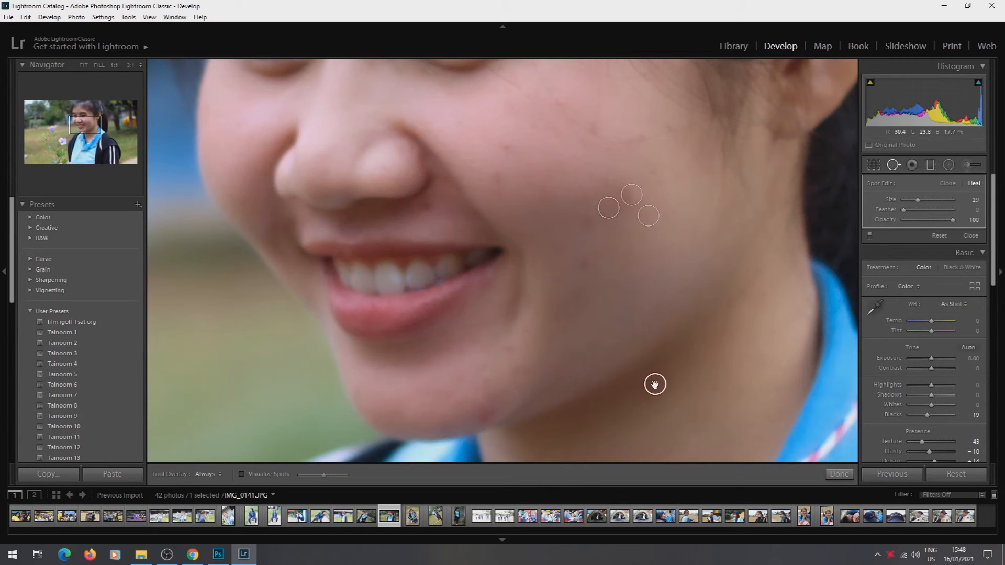
pyautogui.click(581, 261)
pyautogui.click(492, 176)
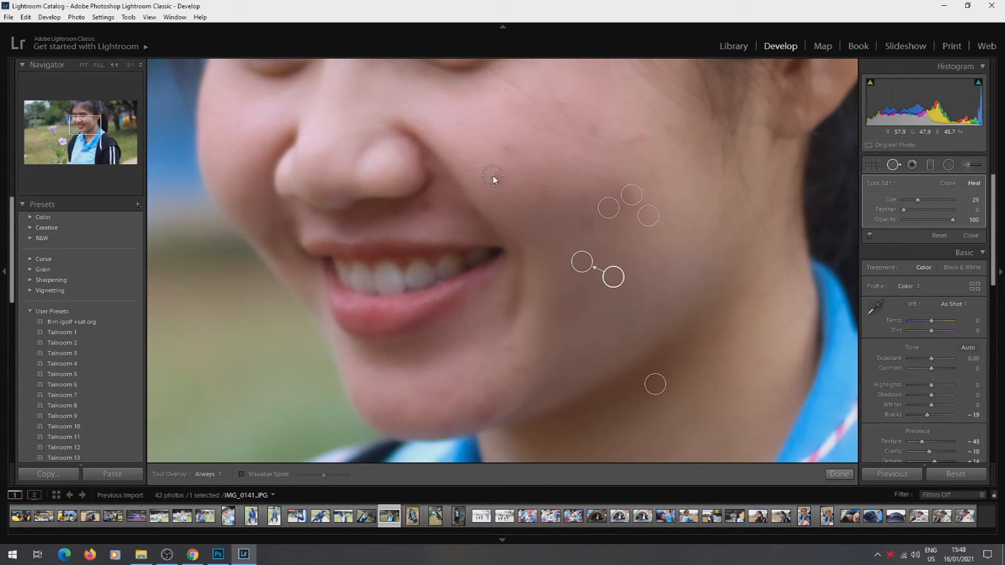
pyautogui.click(503, 150)
pyautogui.click(631, 134)
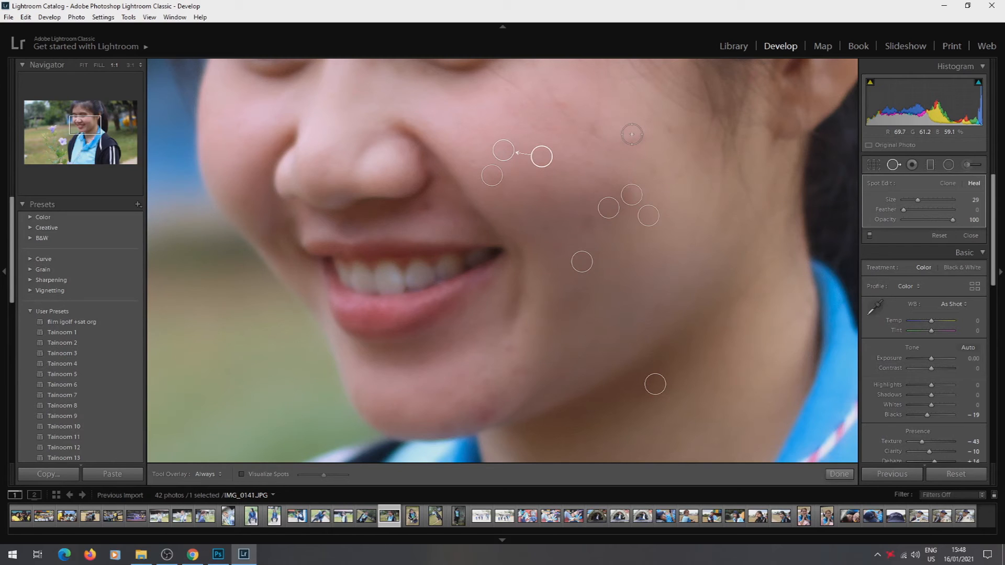
pyautogui.press('/')
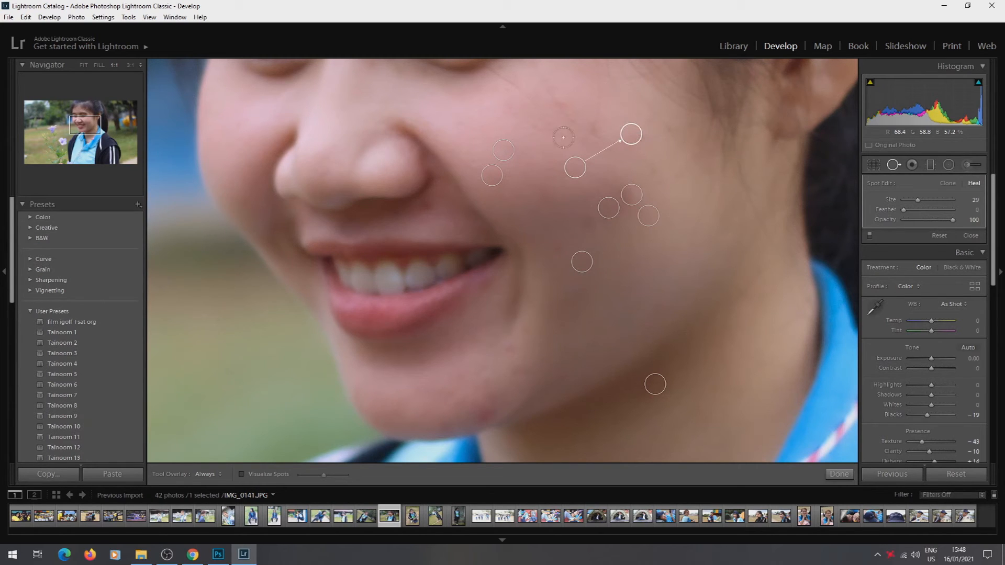
# - Heal the spots beside the nose and around the chin, finish Spot Removal, and return to the whole-photo view
pyautogui.click(427, 208)
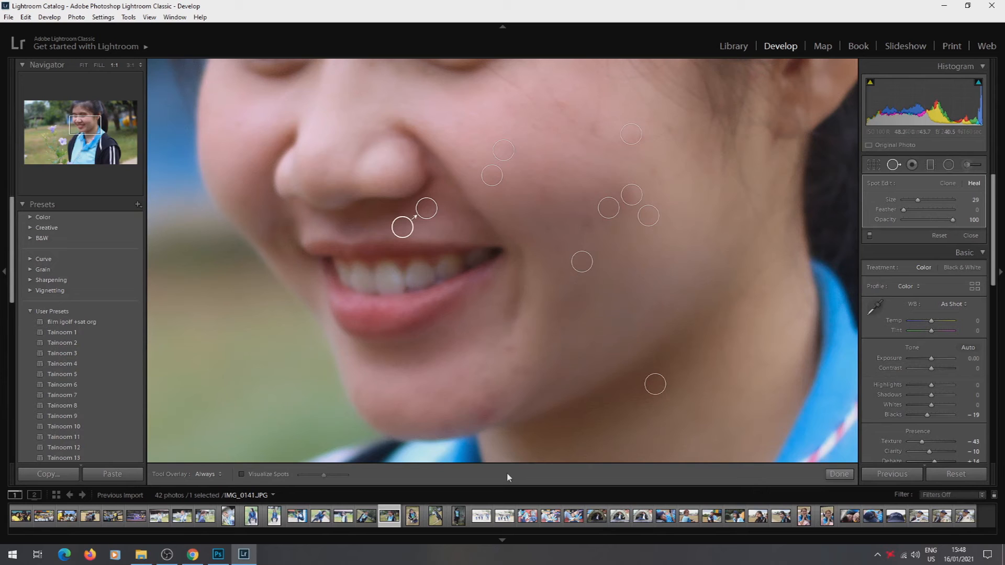
pyautogui.click(486, 424)
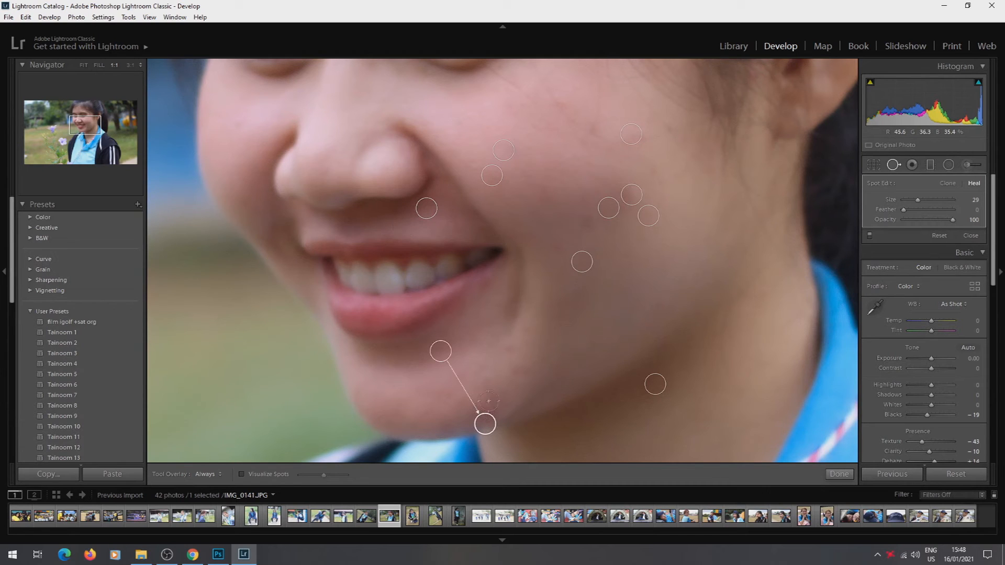
pyautogui.click(485, 385)
pyautogui.click(512, 345)
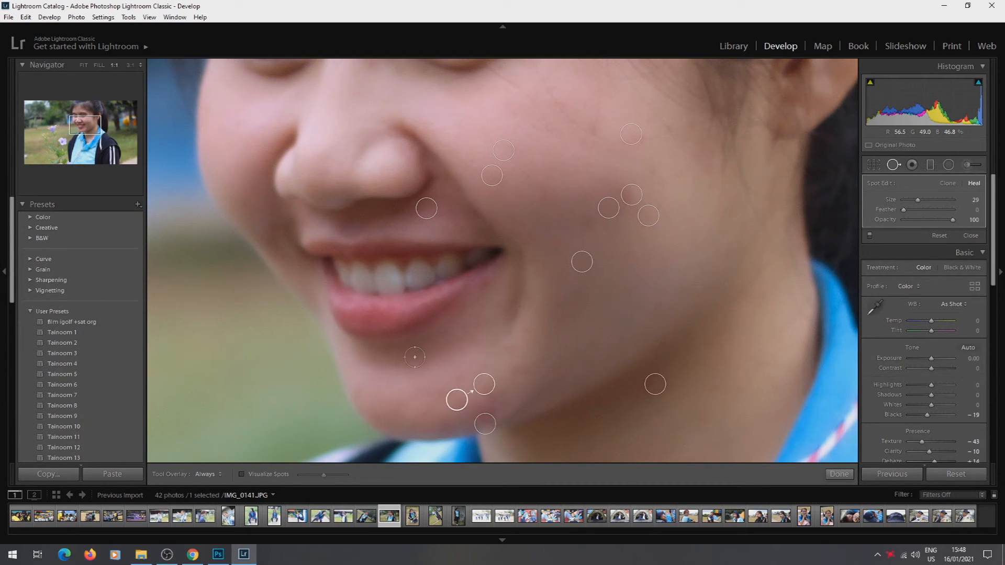
pyautogui.click(837, 474)
pyautogui.click(566, 271)
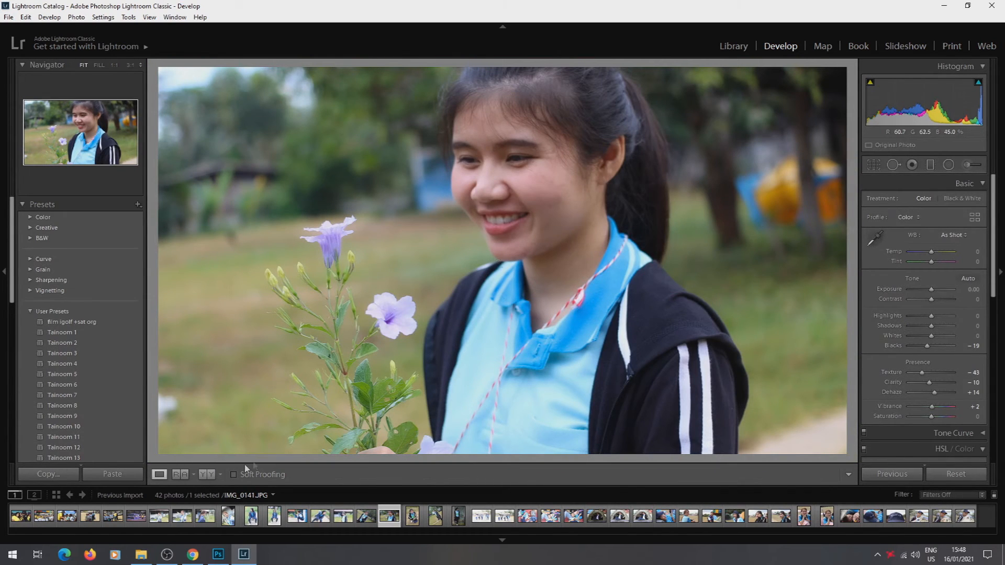
# - Compare the before and after versions of IMG_0141 side by side, examining the face close up and the whole photo
pyautogui.click(210, 475)
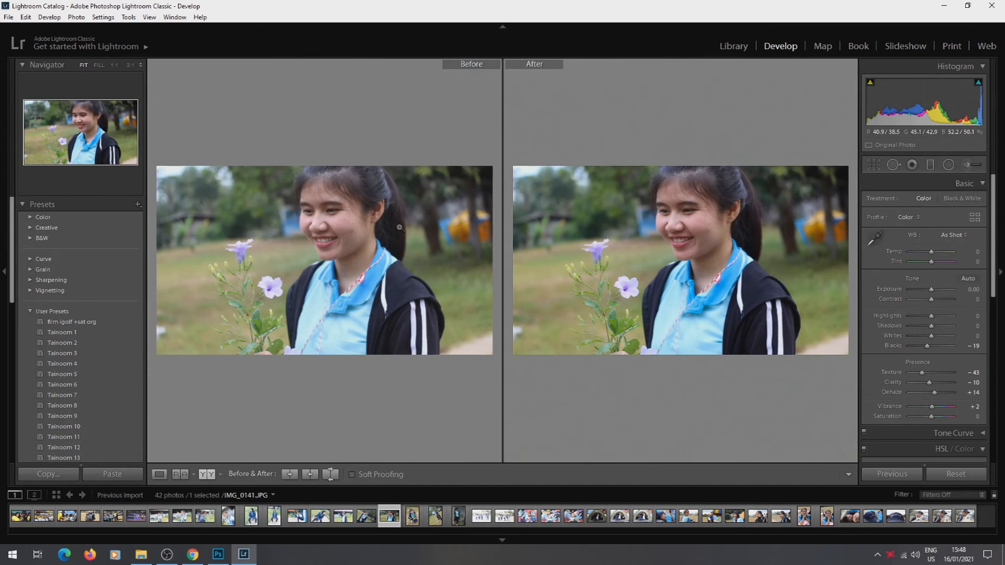
pyautogui.click(393, 230)
pyautogui.click(393, 231)
pyautogui.click(335, 212)
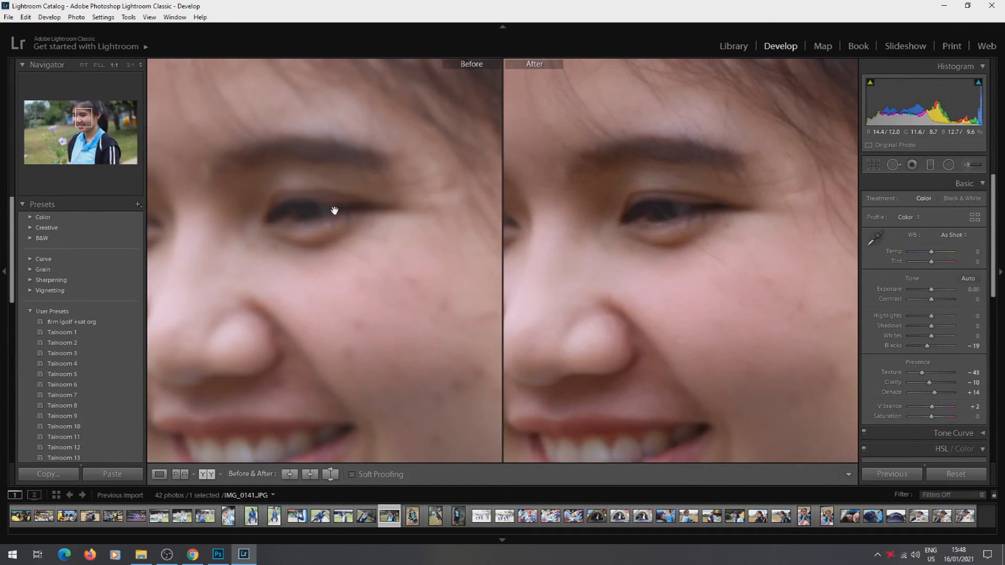
pyautogui.click(337, 290)
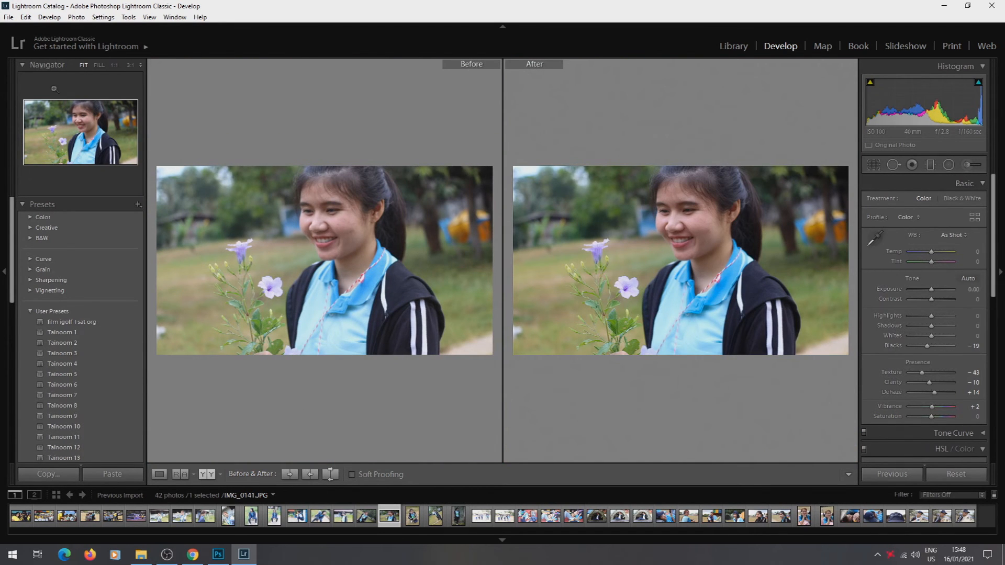
# - Open the export settings for IMG_0141, name the Desktop subfolder 5, and enable the Tainoom watermark
pyautogui.click(9, 18)
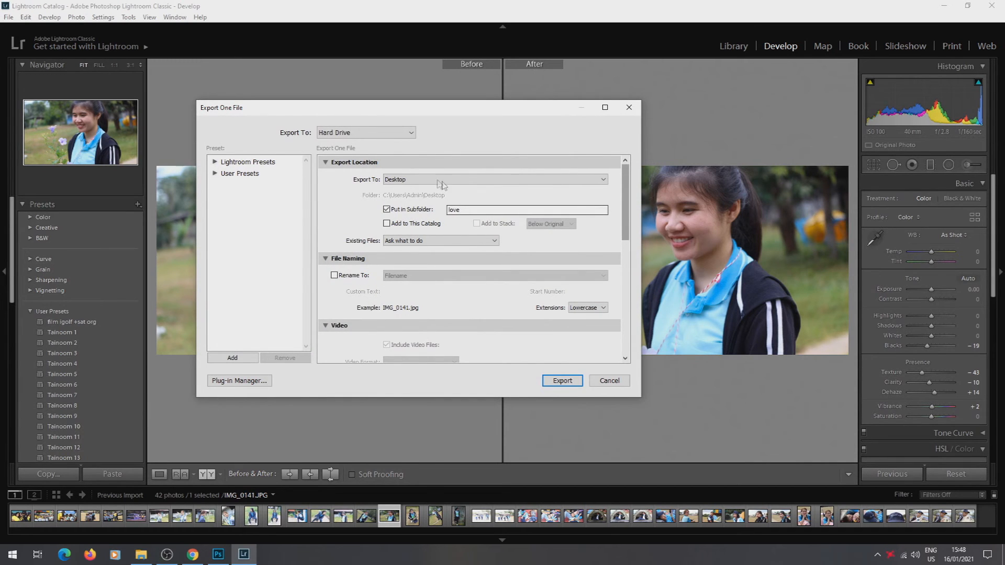
pyautogui.doubleClick(490, 211)
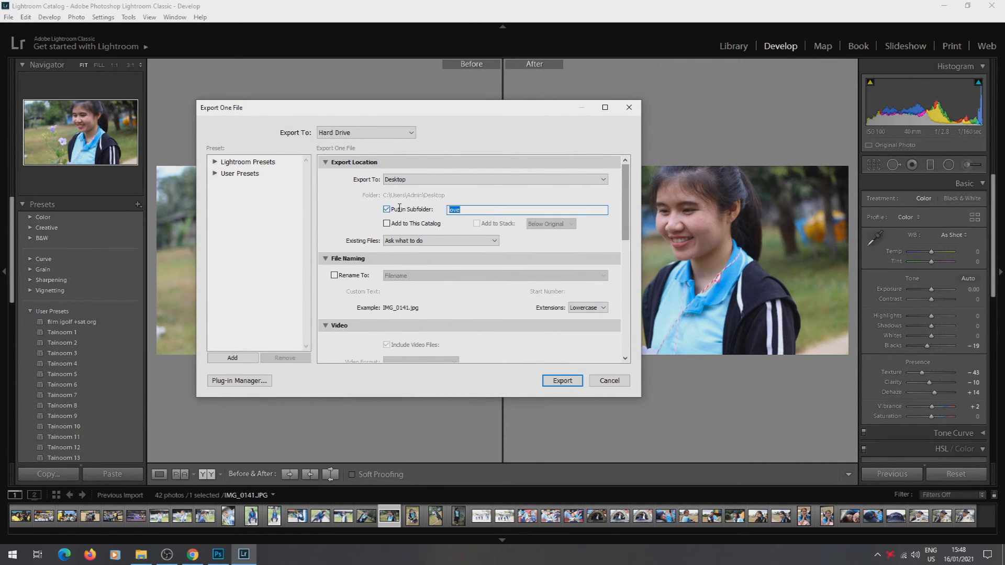
pyautogui.write('5')
pyautogui.moveTo(625, 217); pyautogui.dragTo(628, 336)
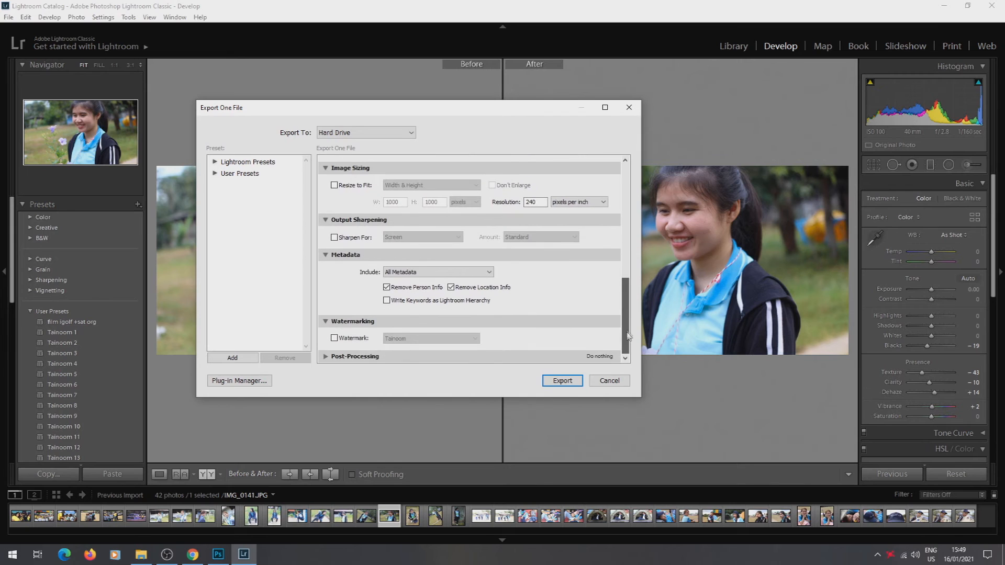
pyautogui.click(334, 338)
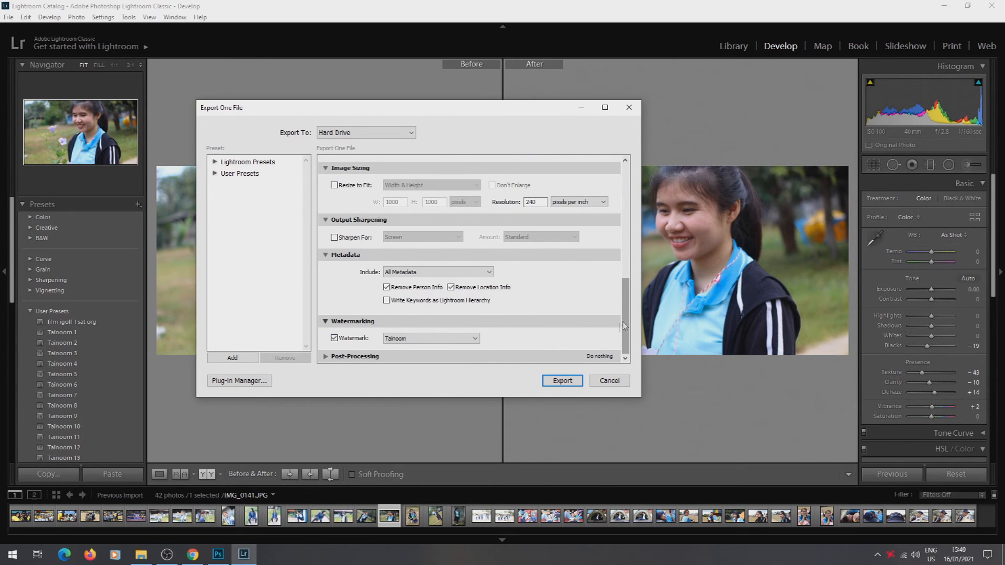
# - Try the Text style for the Tainoom watermark in the Watermark Editor, return to Graphic, and close the editor
pyautogui.click(459, 337)
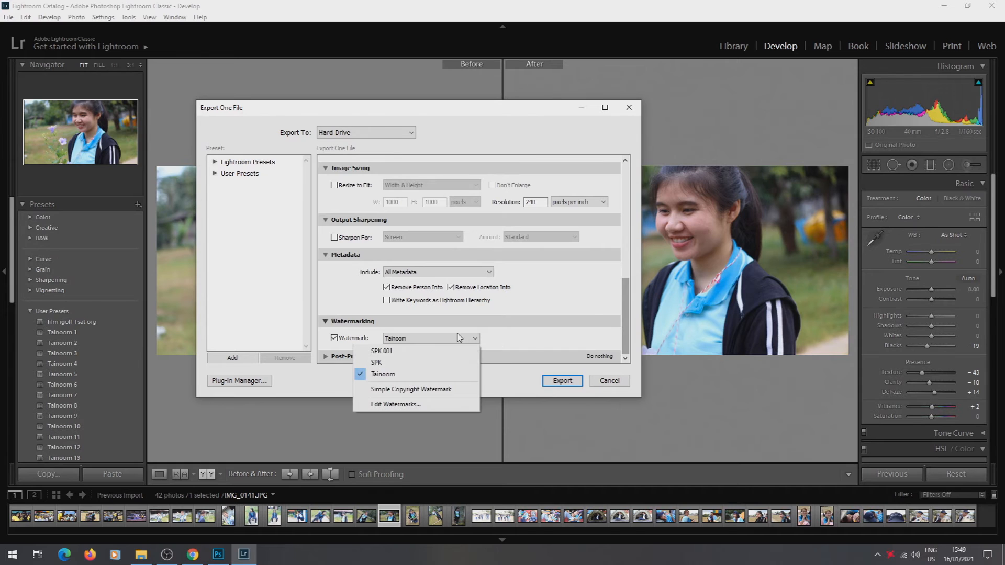
pyautogui.click(419, 406)
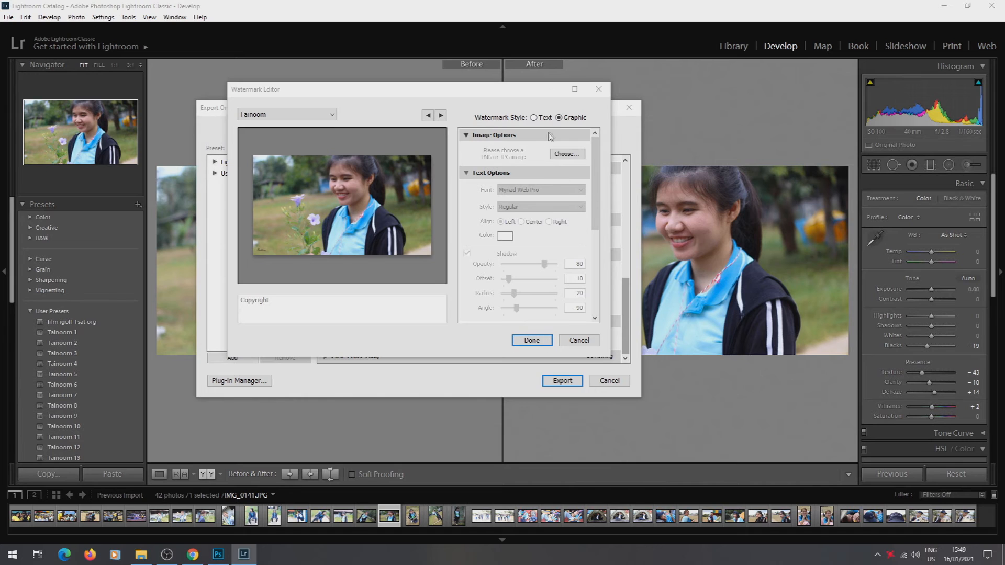
pyautogui.click(533, 117)
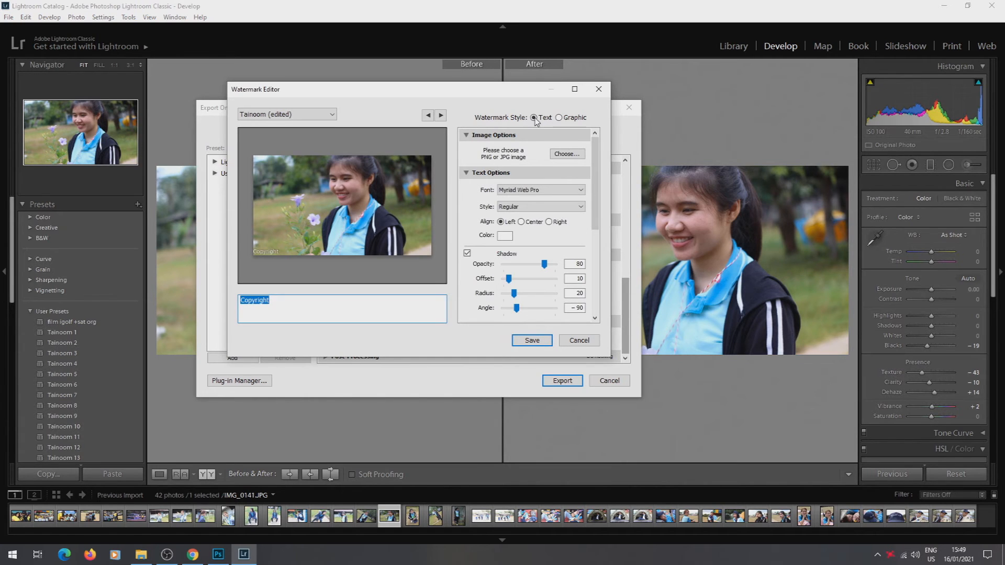
pyautogui.click(558, 118)
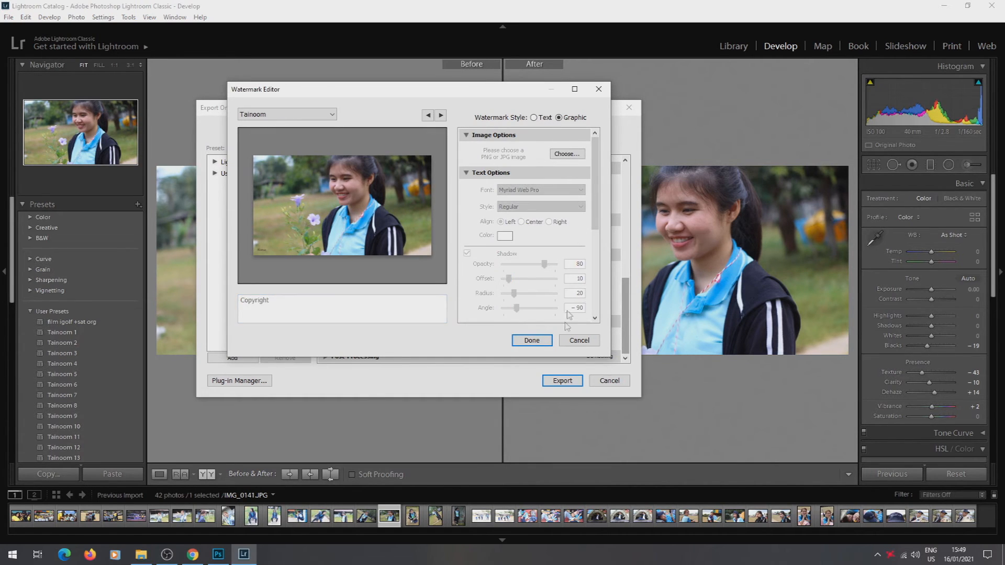
pyautogui.click(598, 88)
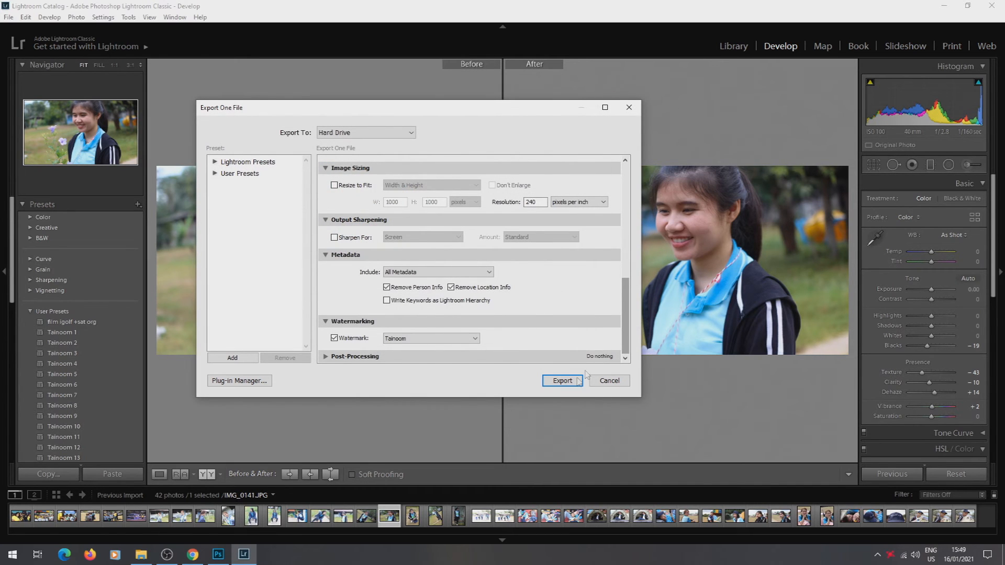
# - Try Simple Copyright Watermark for the export and open the Watermark Editor
pyautogui.click(327, 357)
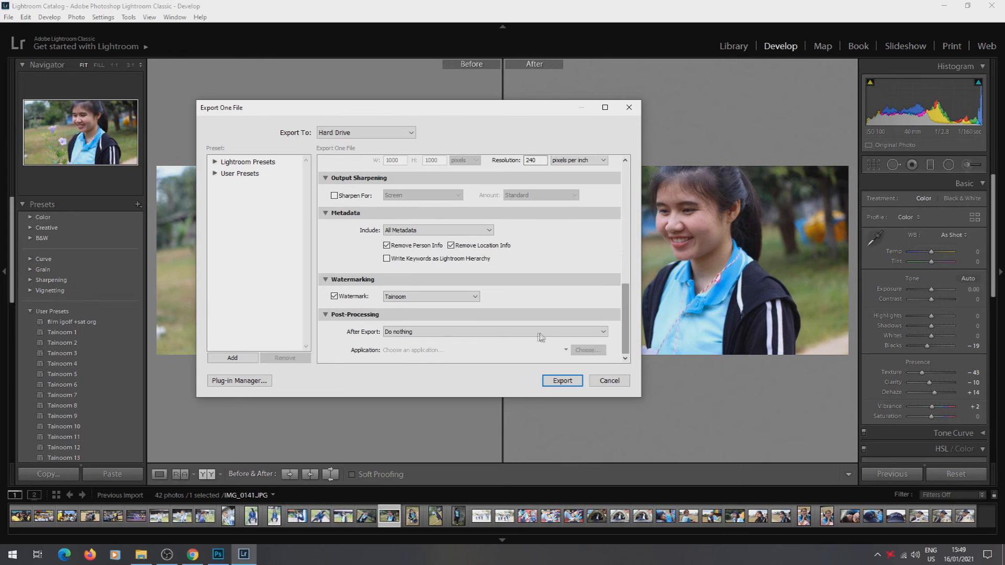
pyautogui.click(446, 298)
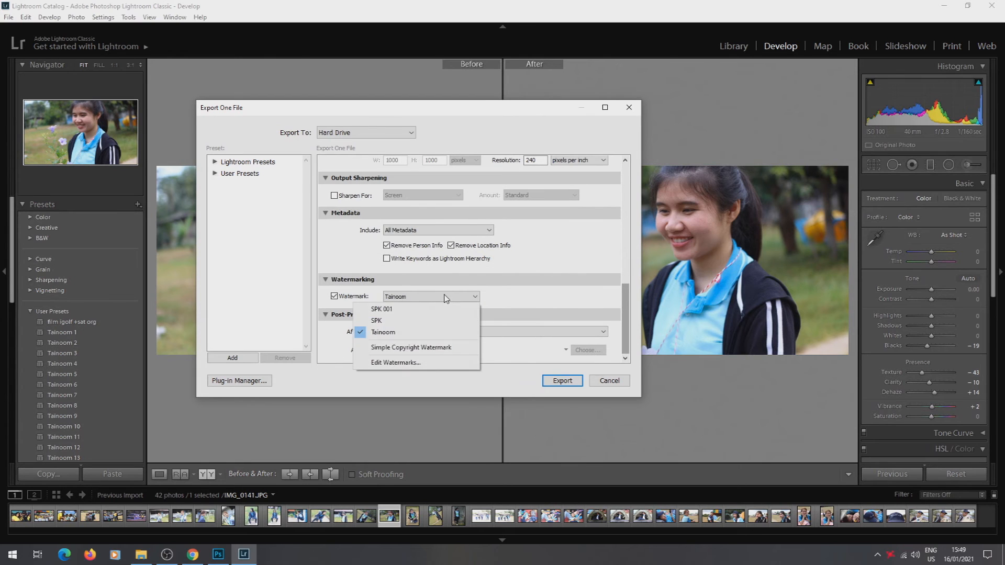
pyautogui.click(438, 348)
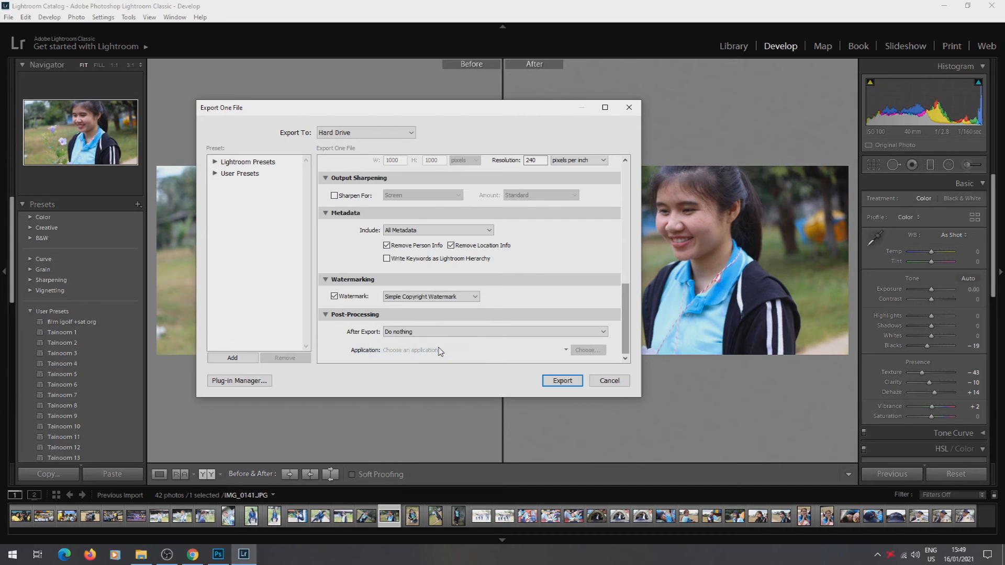
pyautogui.click(451, 300)
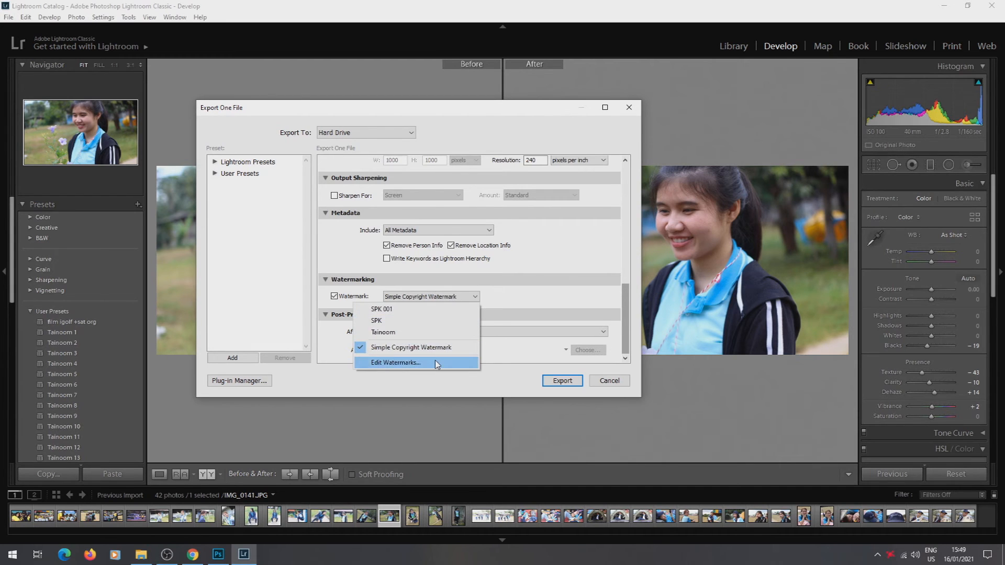
pyautogui.click(435, 360)
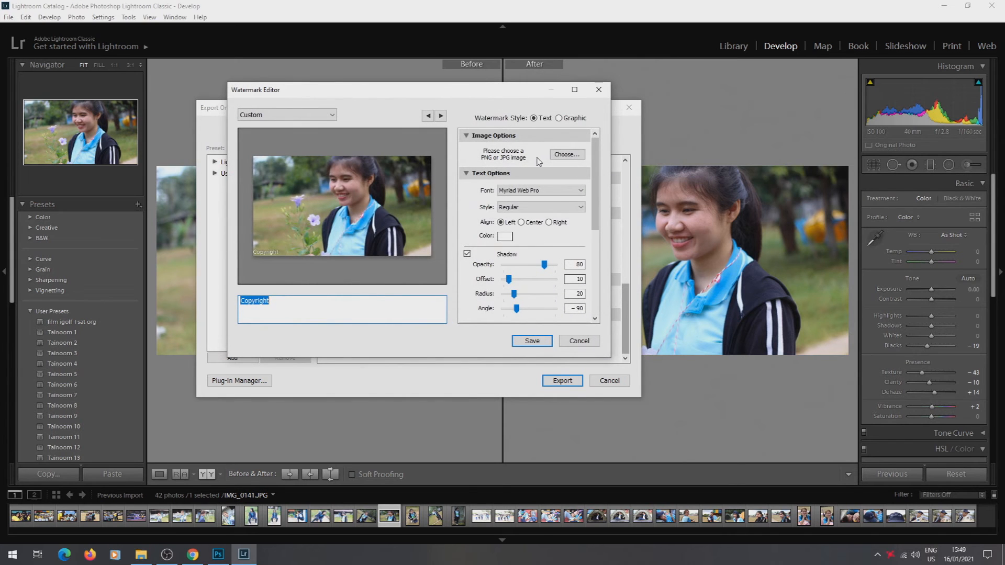
# - Load the image 2021 b from the logo luenlang folder on drive D as the watermark graphic
pyautogui.click(568, 155)
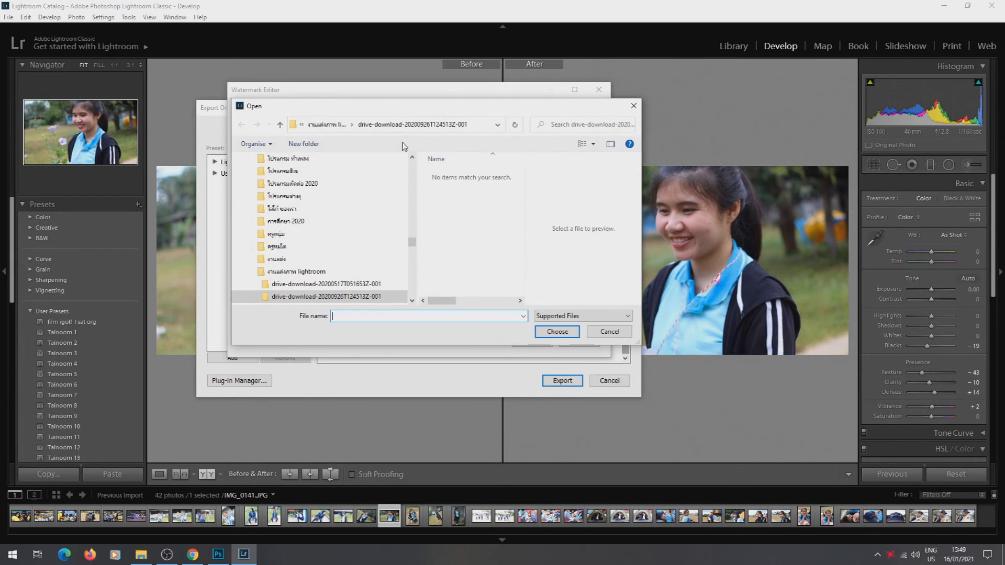
pyautogui.click(323, 130)
pyautogui.click(320, 129)
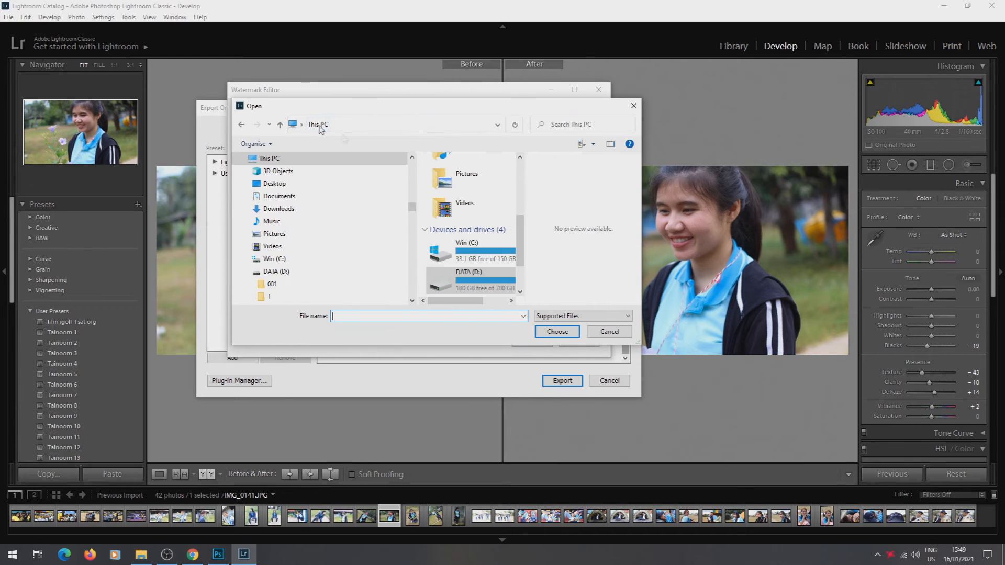
pyautogui.doubleClick(469, 281)
pyautogui.moveTo(529, 210); pyautogui.dragTo(691, 208)
pyautogui.moveTo(602, 173); pyautogui.dragTo(603, 183)
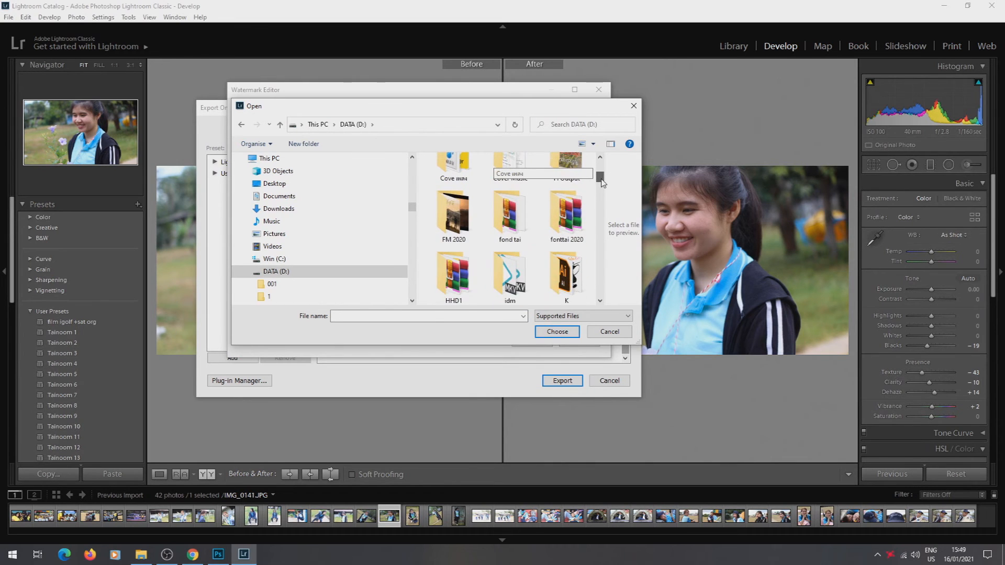
pyautogui.scroll(-4, 602, 182)
pyautogui.doubleClick(574, 242)
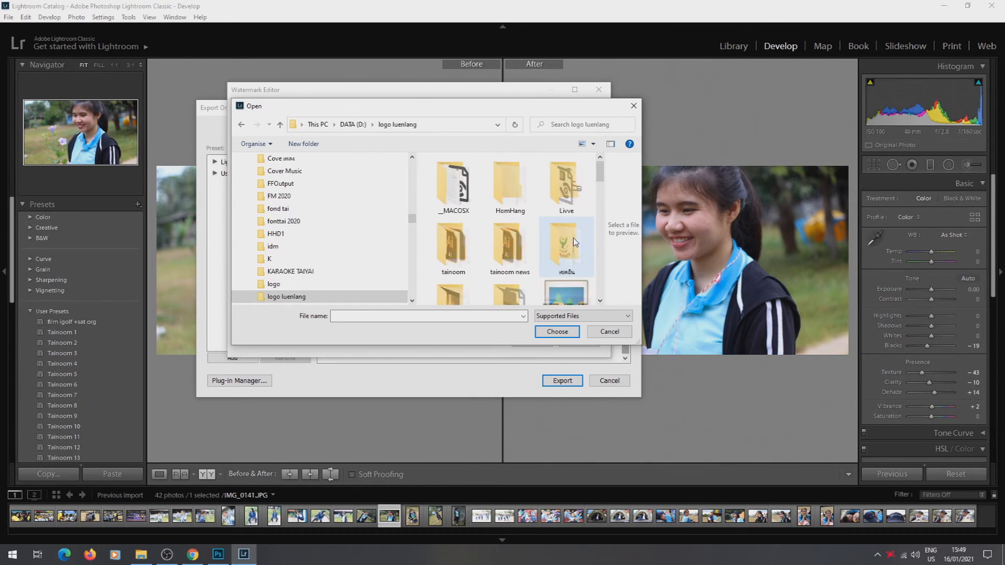
pyautogui.moveTo(602, 180); pyautogui.dragTo(602, 212)
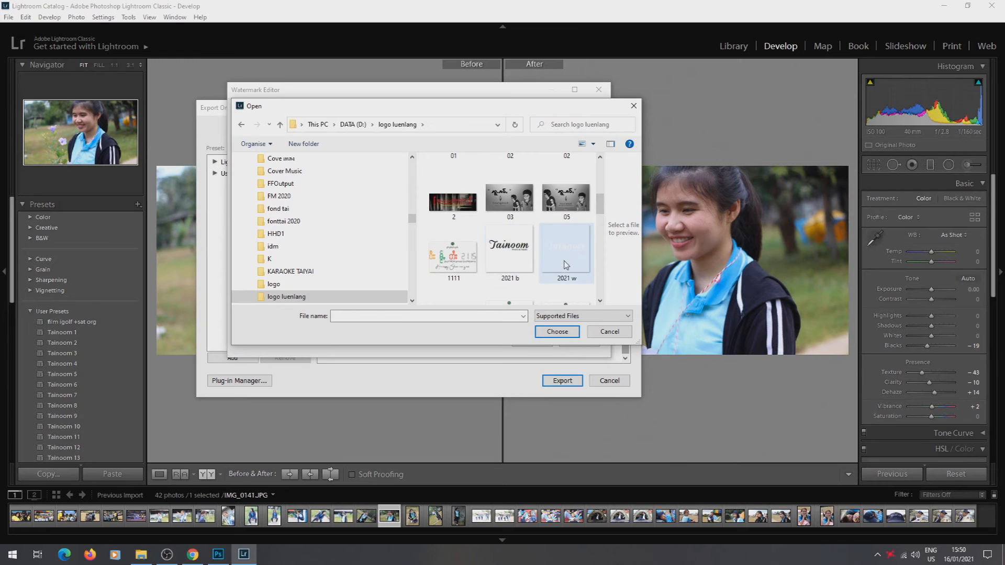
pyautogui.click(516, 260)
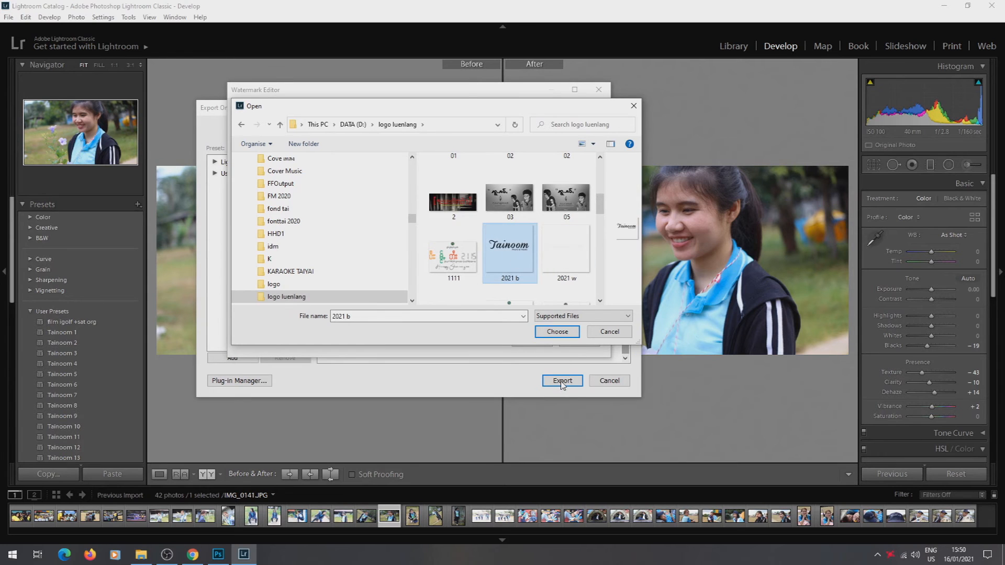
pyautogui.click(559, 332)
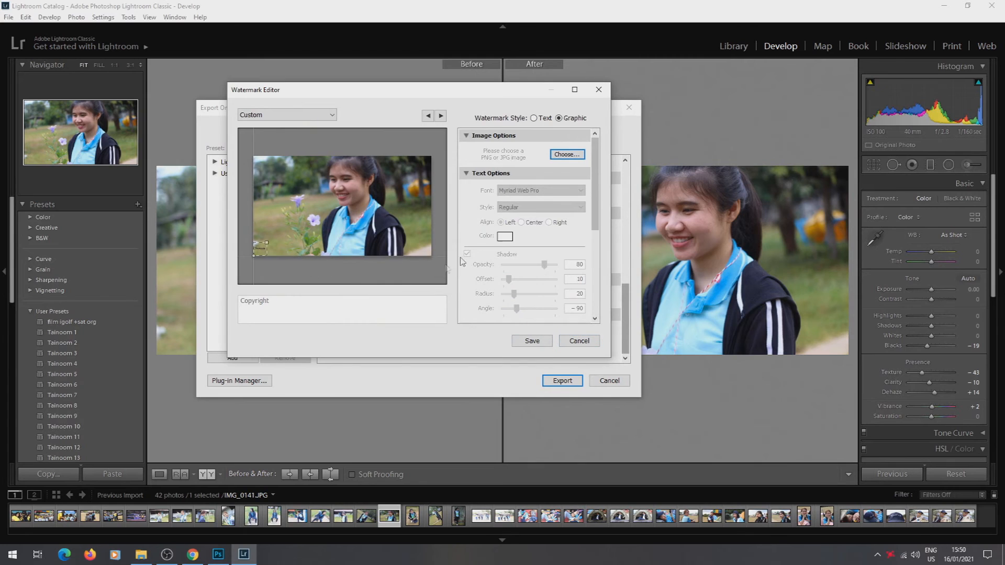
# - Resize the logo watermark to a proportional size of 14 and set its inset to 1 horizontal and -4 vertical
pyautogui.moveTo(266, 247); pyautogui.dragTo(270, 248)
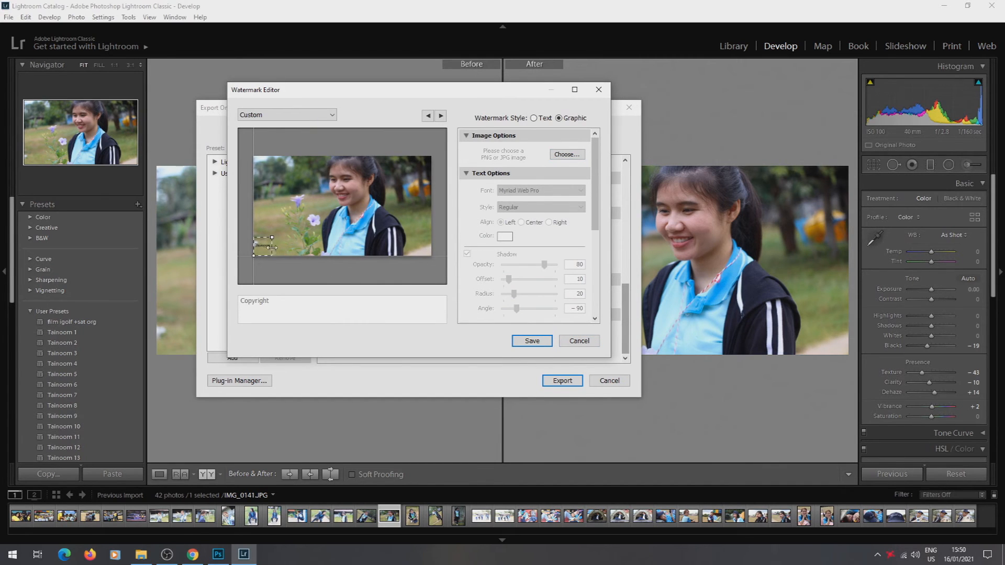
pyautogui.moveTo(597, 212); pyautogui.dragTo(599, 289)
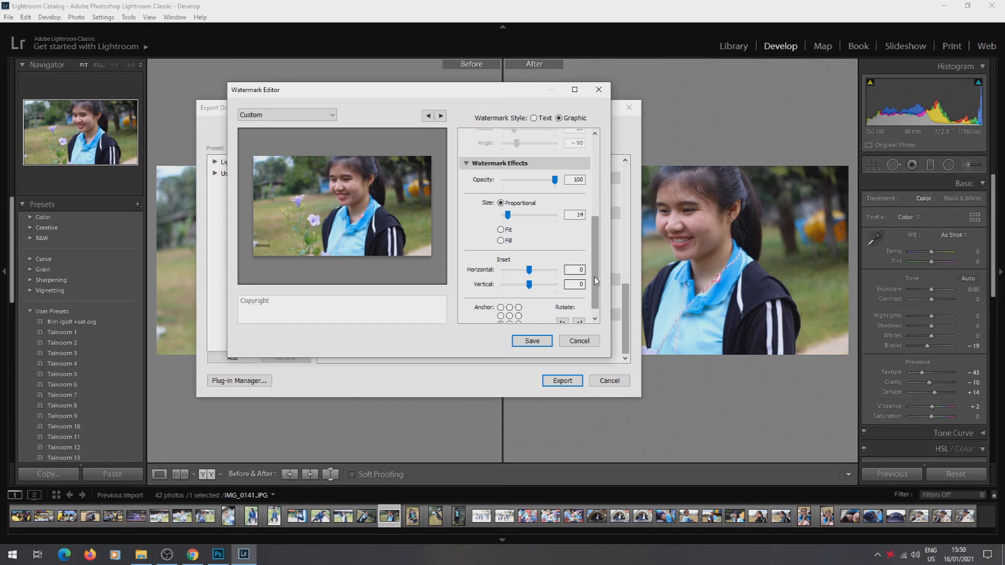
pyautogui.moveTo(594, 278); pyautogui.dragTo(595, 285)
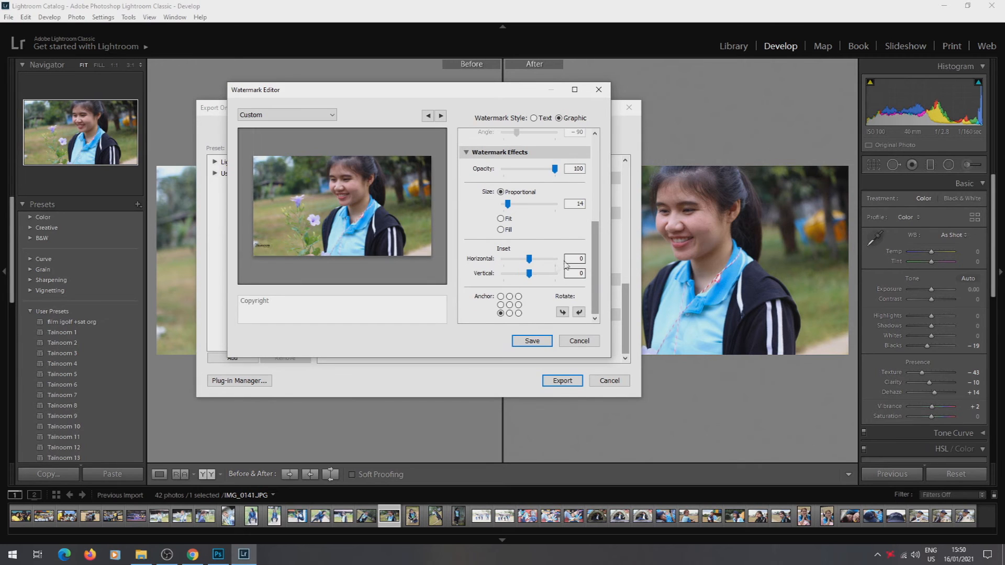
pyautogui.moveTo(529, 260); pyautogui.dragTo(521, 276)
# - Save the watermark as a new preset named tainoom2 and export IMG_0141 with it
pyautogui.click(532, 341)
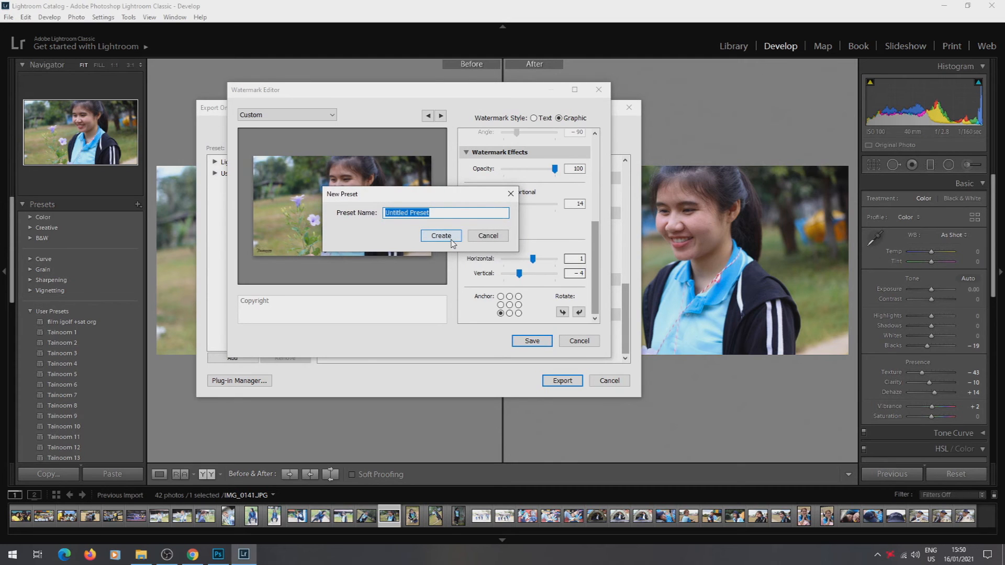
pyautogui.write('tainoom')
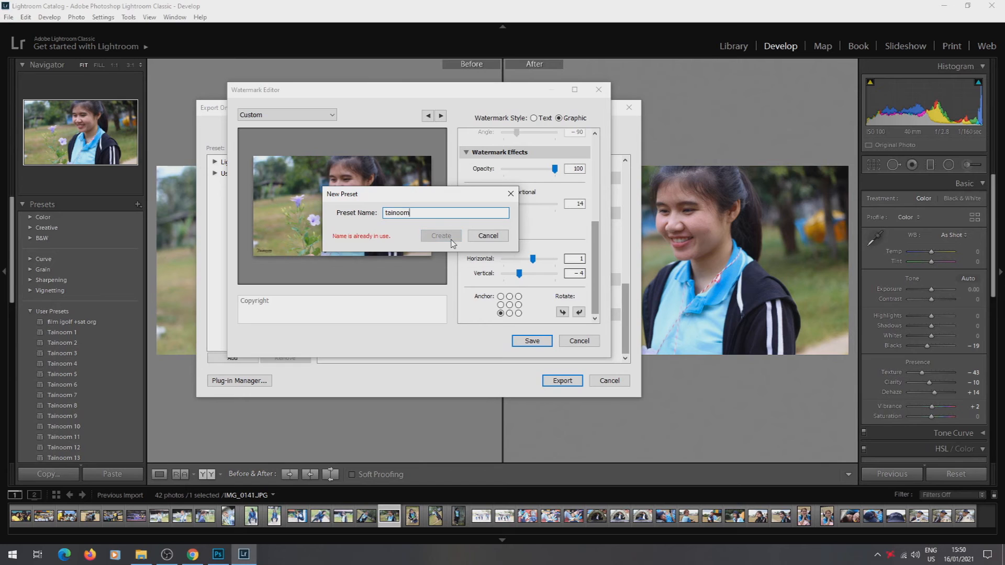
pyautogui.write('2')
pyautogui.click(450, 239)
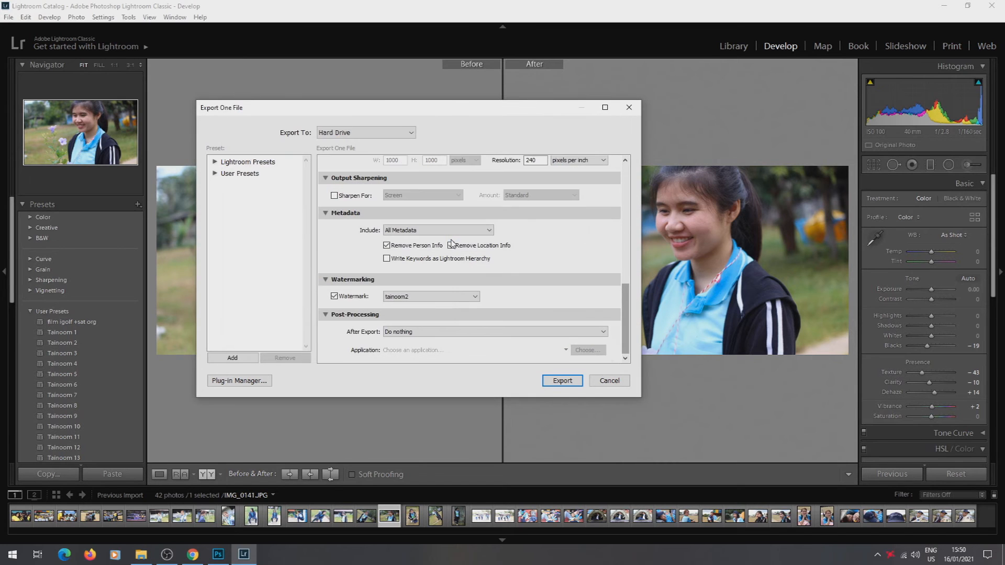
pyautogui.click(554, 381)
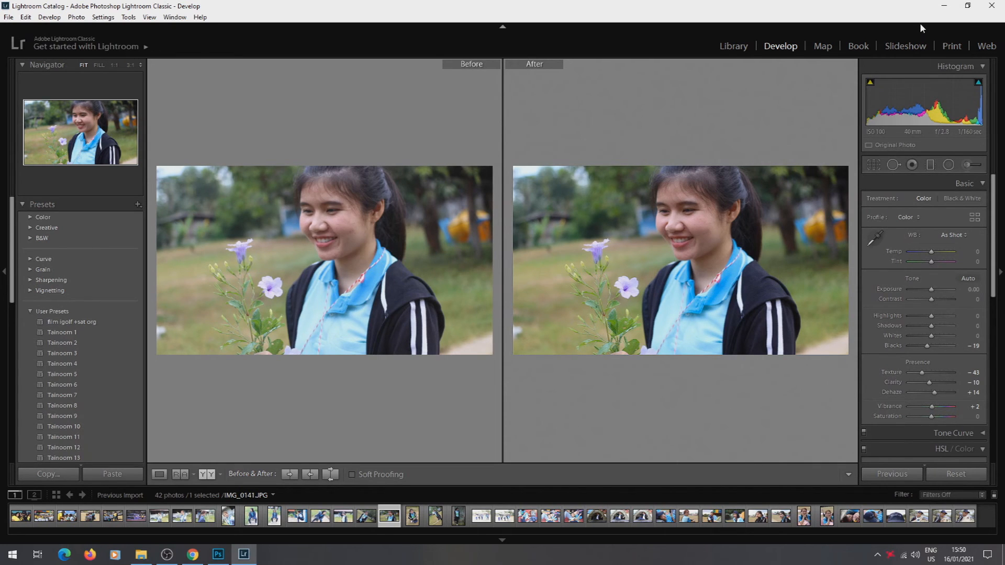
# - Clear the open Lightroom, file browser and Photoshop windows to reach the desktop, and check a folder there for the exported photo
pyautogui.click(939, 6)
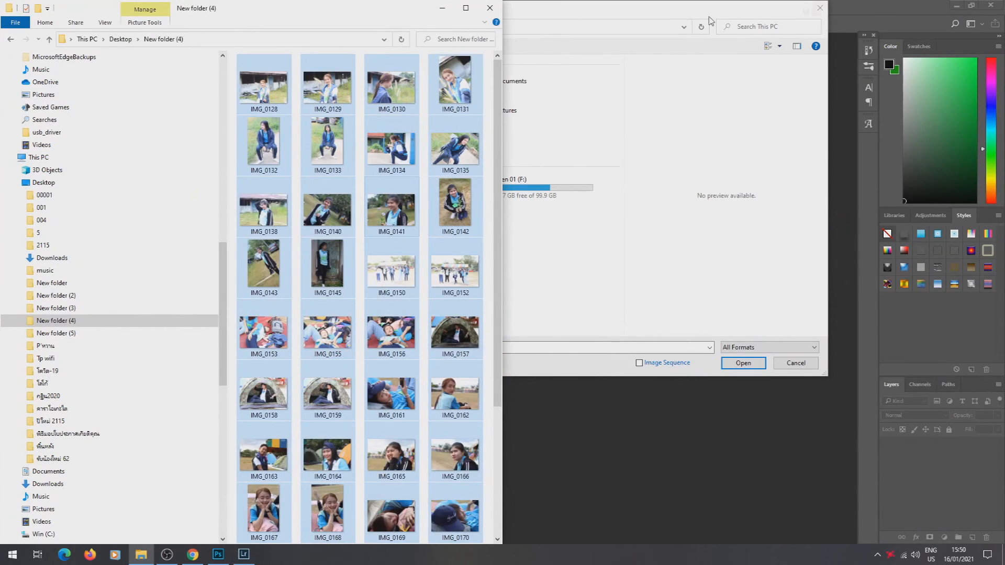
pyautogui.click(490, 8)
pyautogui.click(820, 8)
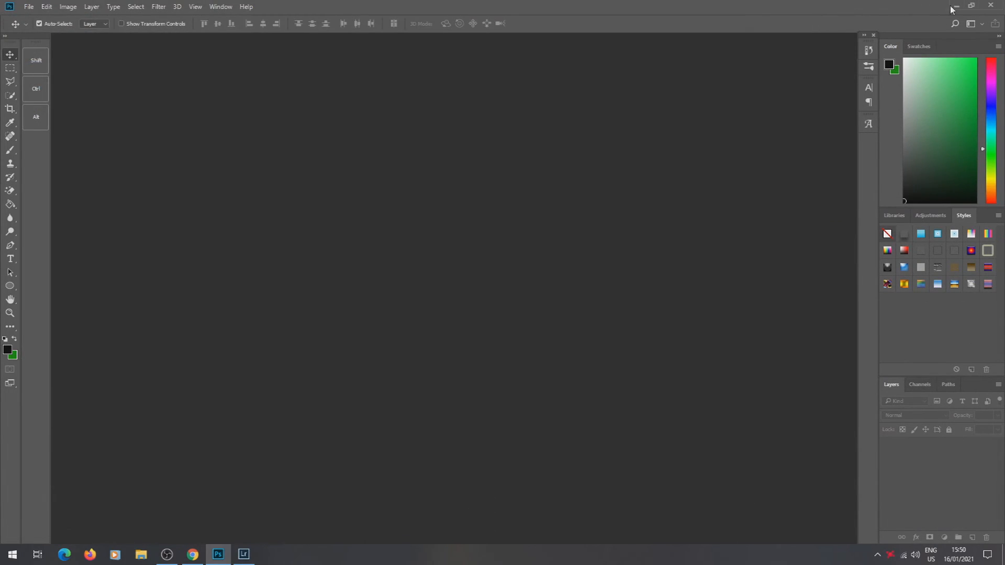
pyautogui.click(954, 8)
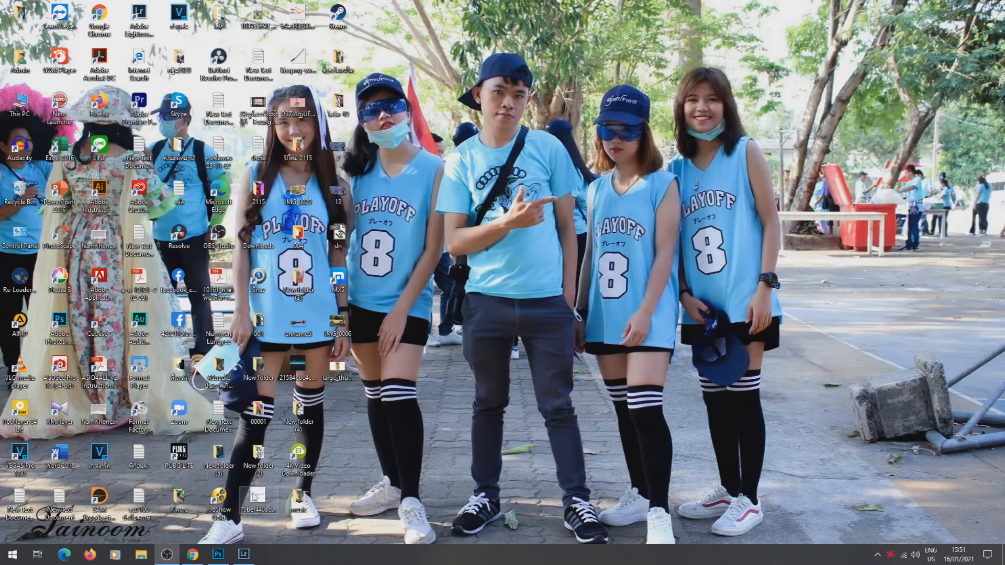
pyautogui.doubleClick(227, 471)
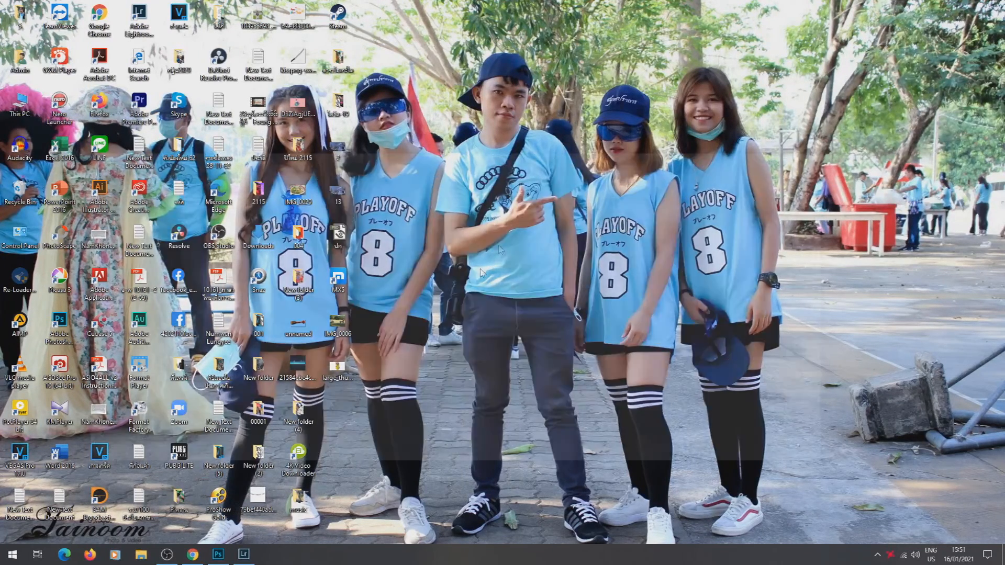
pyautogui.click(820, 158)
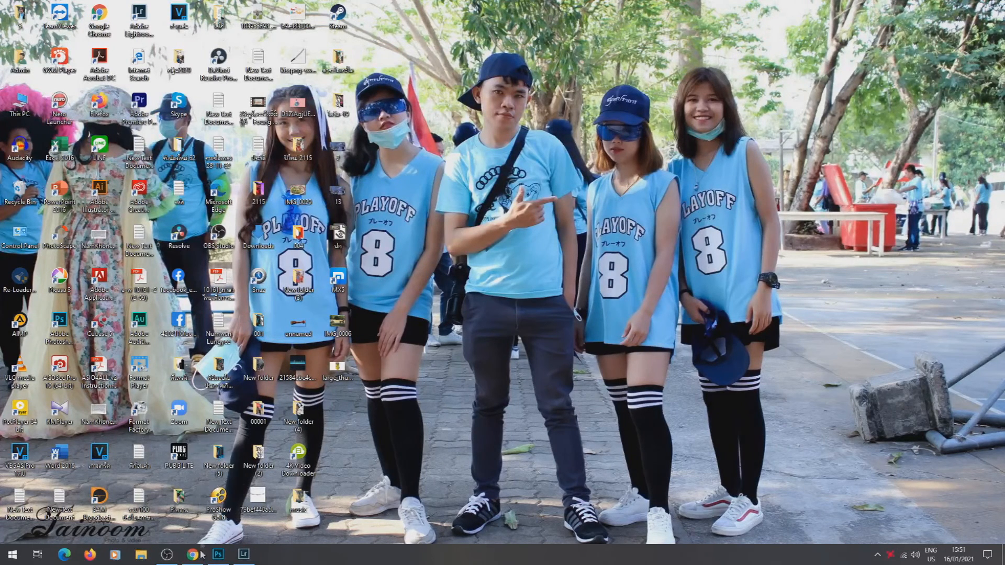
# - Return to Lightroom and export IMG_0141 again into a Desktop subfolder named 2021
pyautogui.click(244, 557)
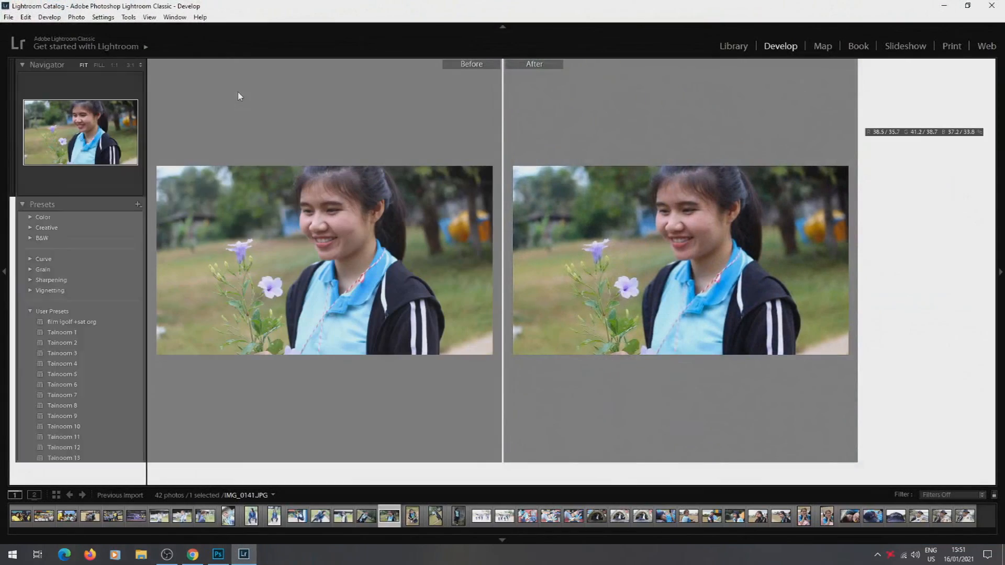
pyautogui.click(8, 17)
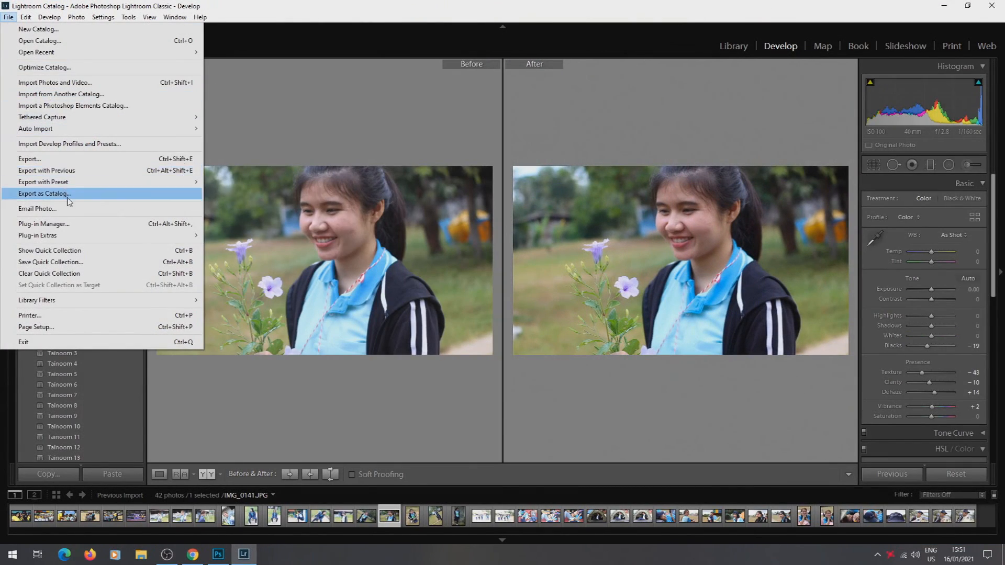
pyautogui.click(79, 160)
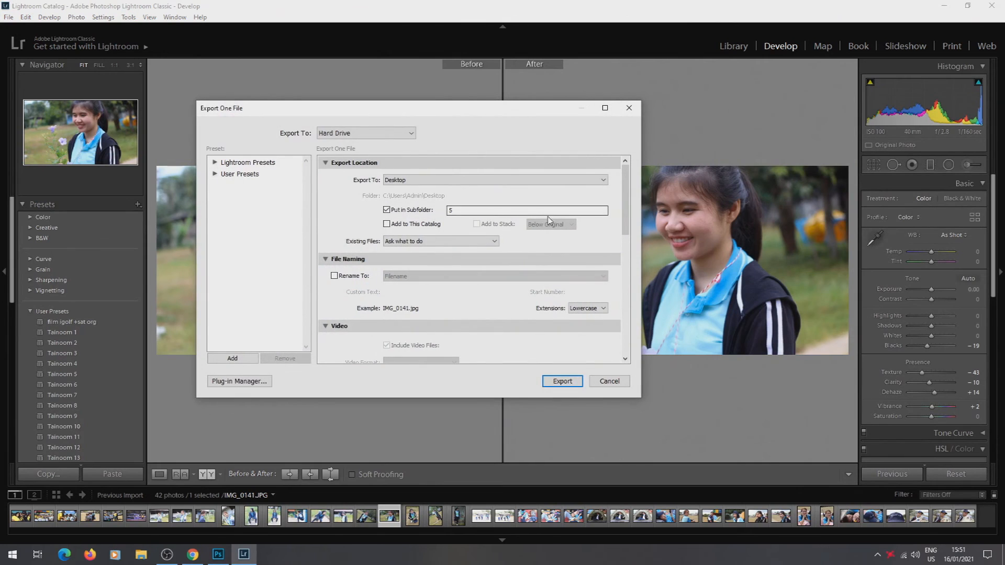
pyautogui.click(517, 211)
pyautogui.click(575, 384)
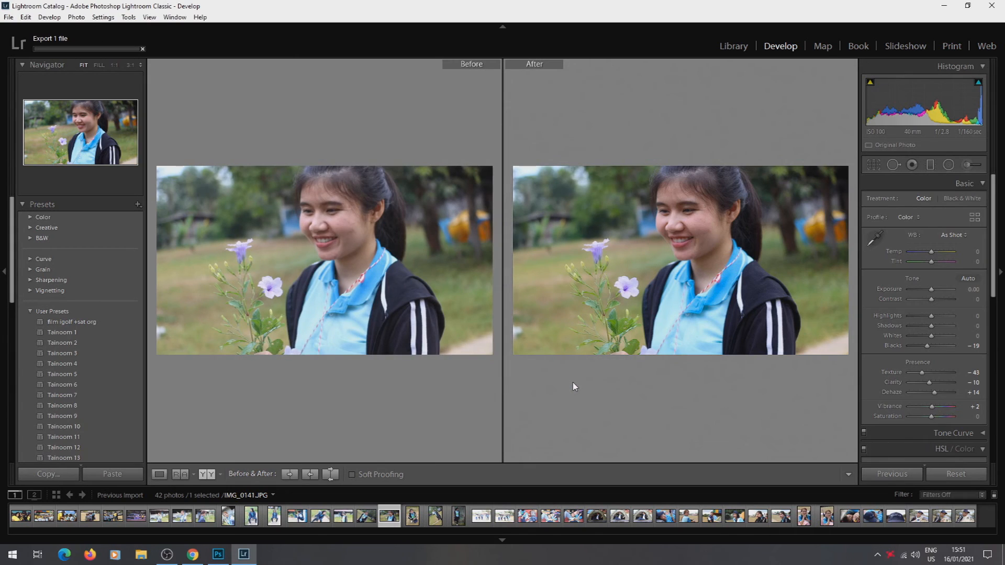
# - Open the exported IMG_0141 from the 2021 folder on the desktop and examine its watermark
pyautogui.click(944, 6)
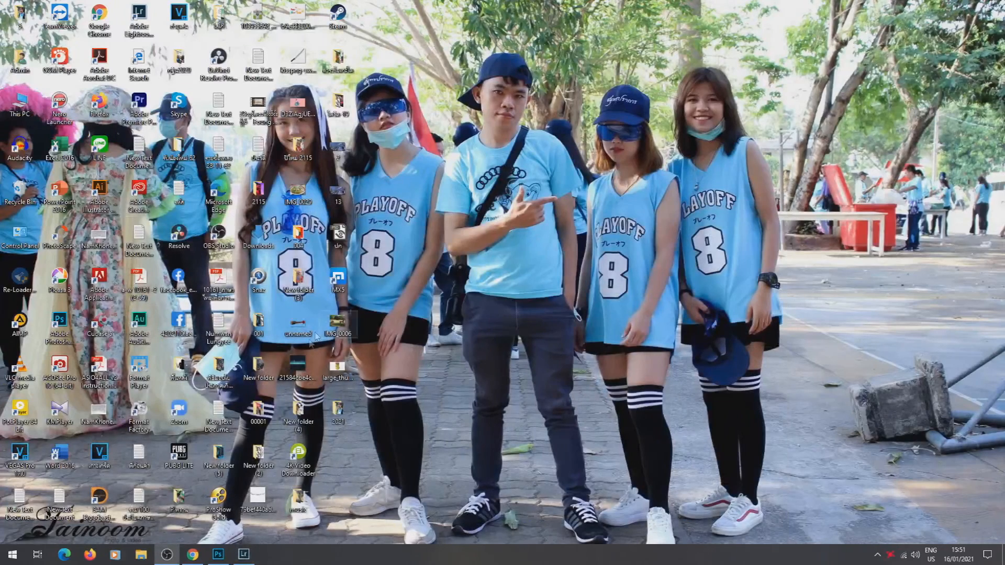
pyautogui.doubleClick(337, 407)
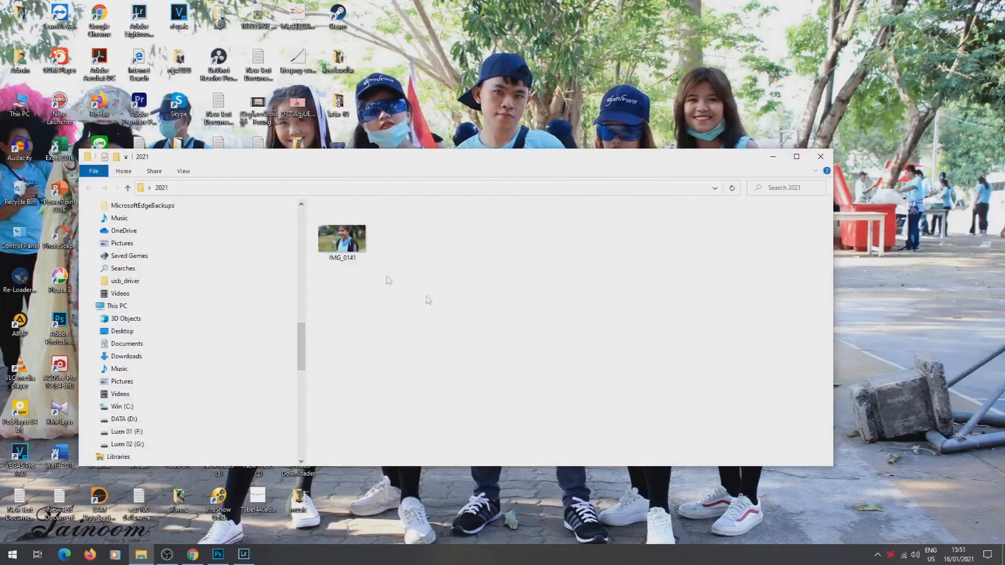
pyautogui.doubleClick(351, 240)
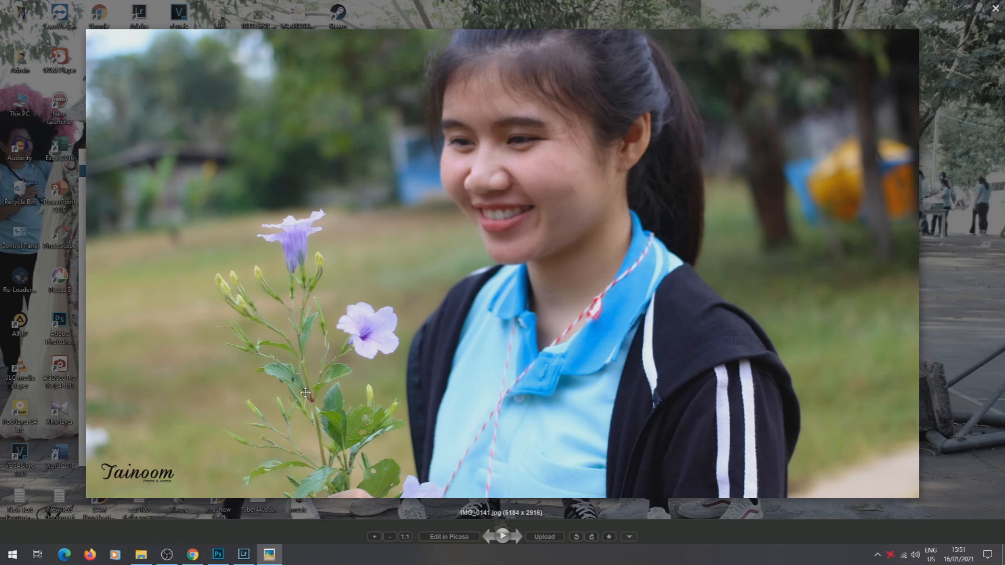
# - Minimize Lightroom, close the photo viewer, and switch to Photoshop
pyautogui.click(243, 555)
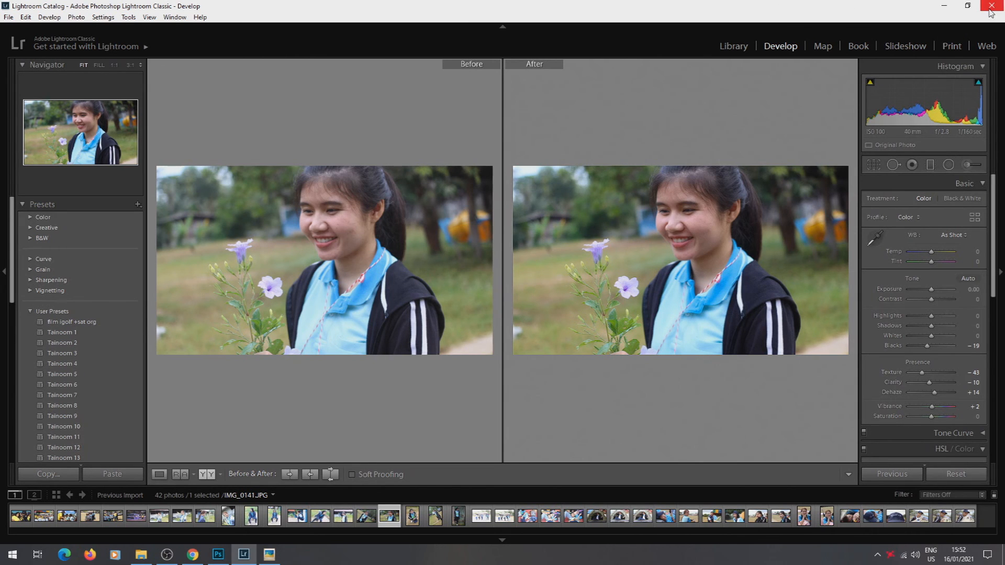
pyautogui.click(943, 6)
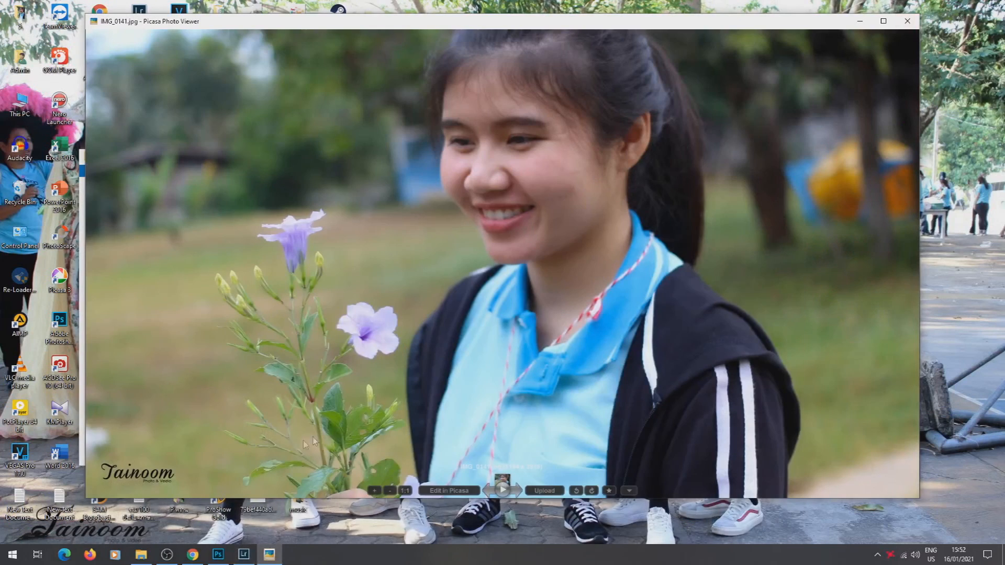
pyautogui.click(907, 20)
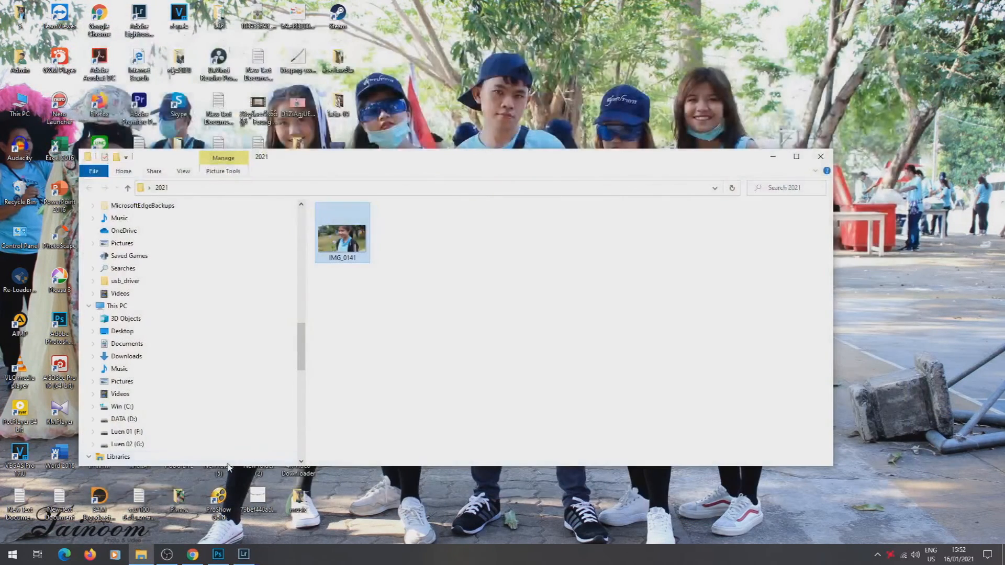
pyautogui.click(219, 556)
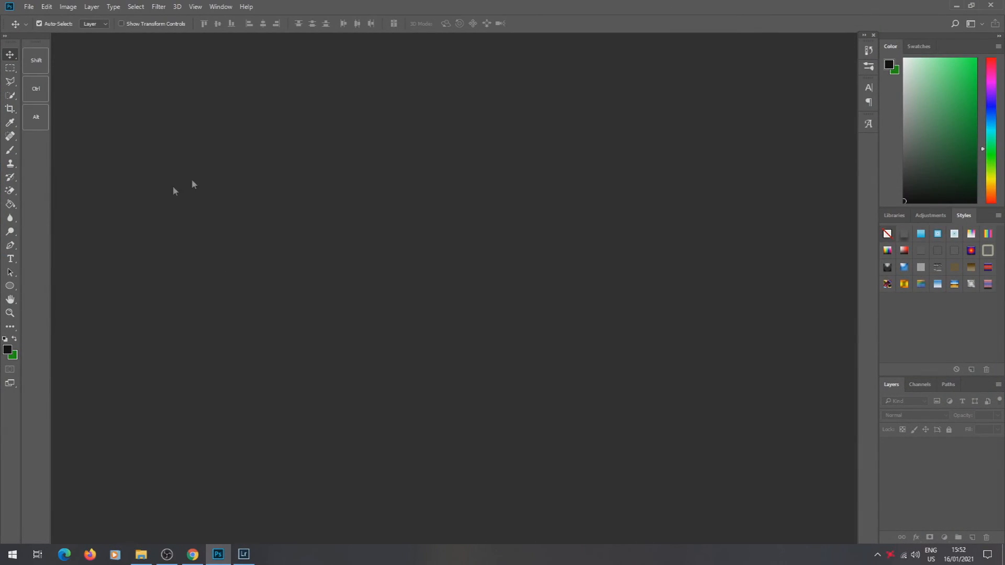
# - Open the black Tainoom logo image "2021 b" from the logo luenlang folder on drive D
pyautogui.click(28, 7)
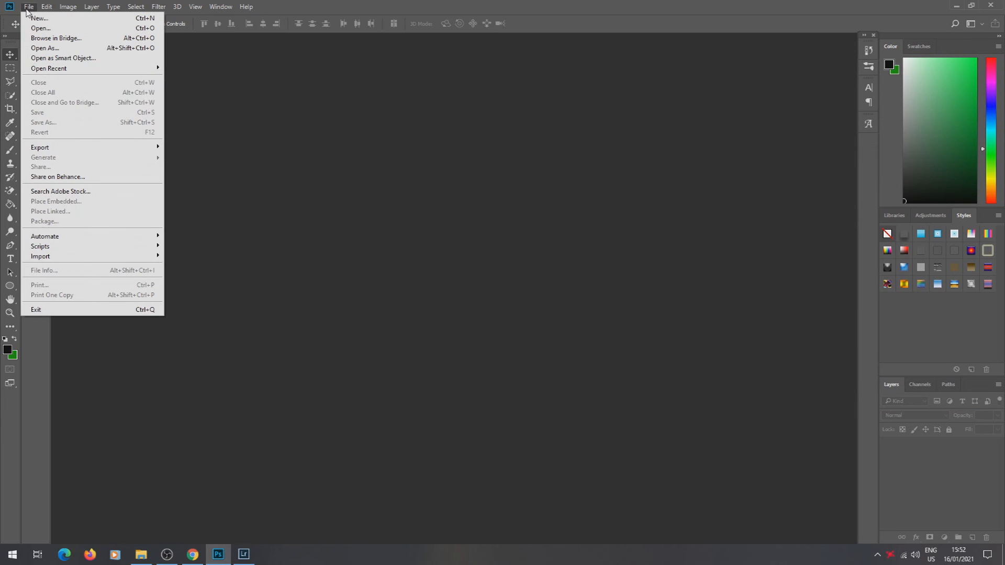
pyautogui.click(26, 10)
pyautogui.click(29, 10)
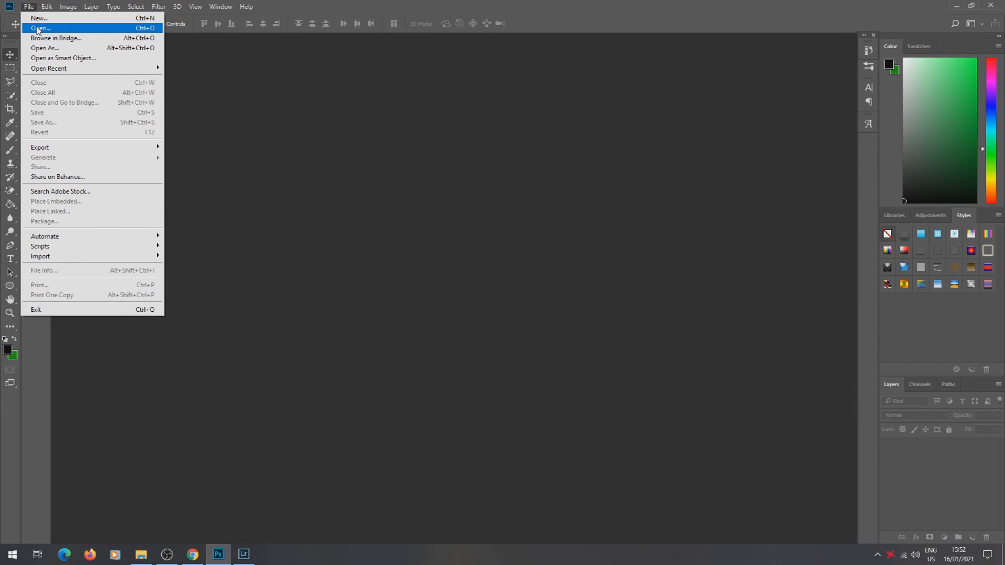
pyautogui.click(39, 29)
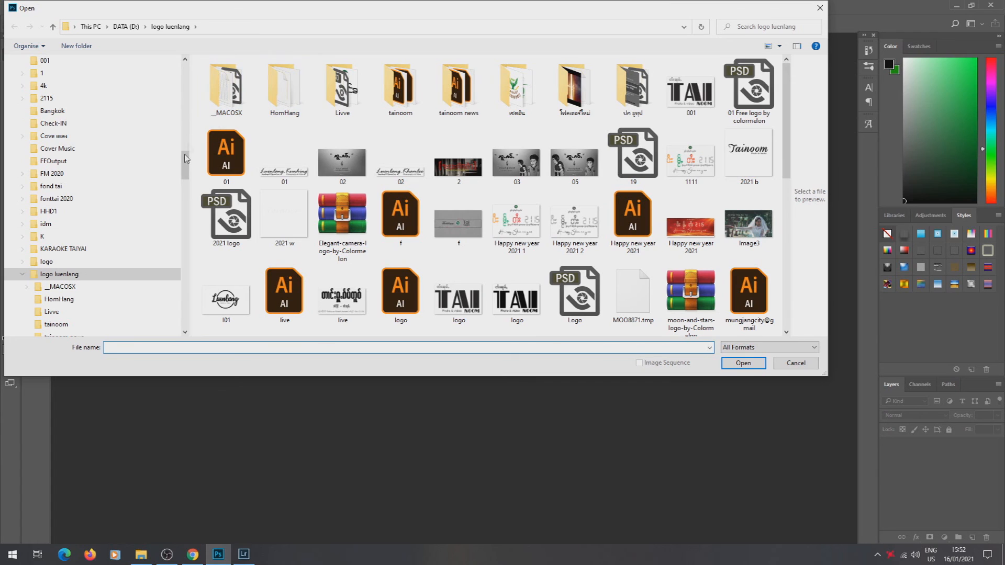
pyautogui.click(748, 157)
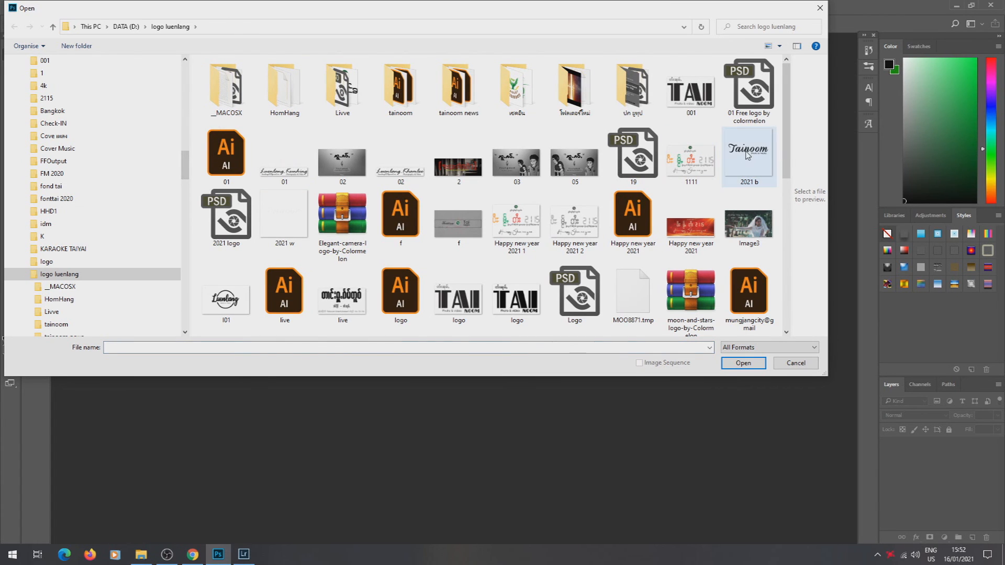
pyautogui.click(743, 363)
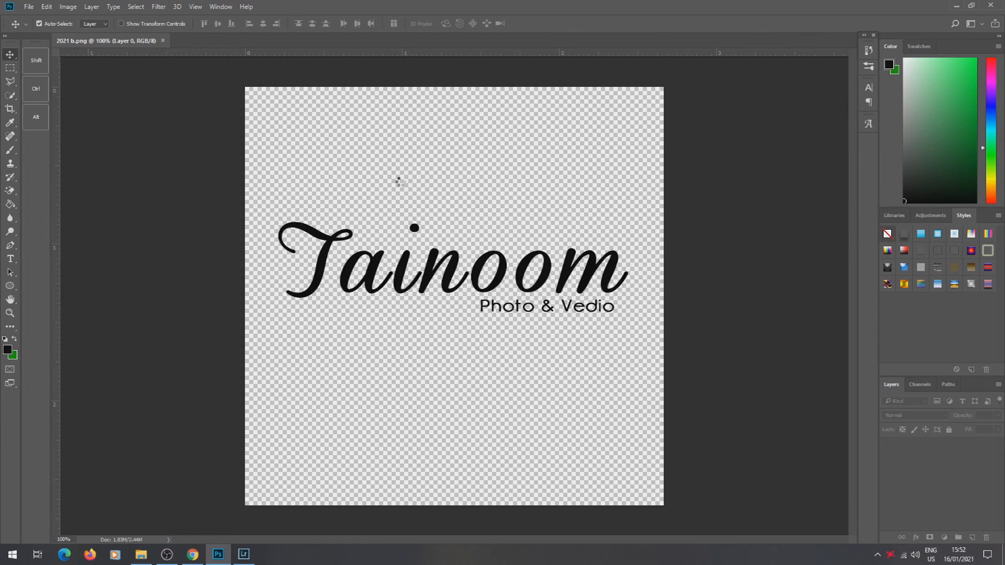
# - Open the exported photo IMG_0141 from folder 5 on the Desktop as a second document
pyautogui.click(25, 10)
pyautogui.click(31, 24)
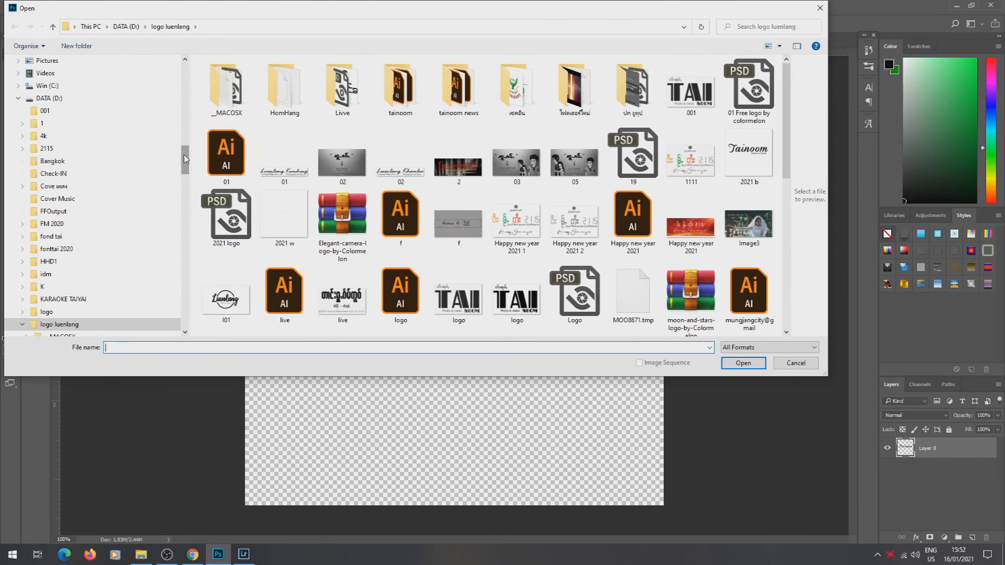
pyautogui.moveTo(185, 159); pyautogui.dragTo(185, 149)
pyautogui.click(78, 100)
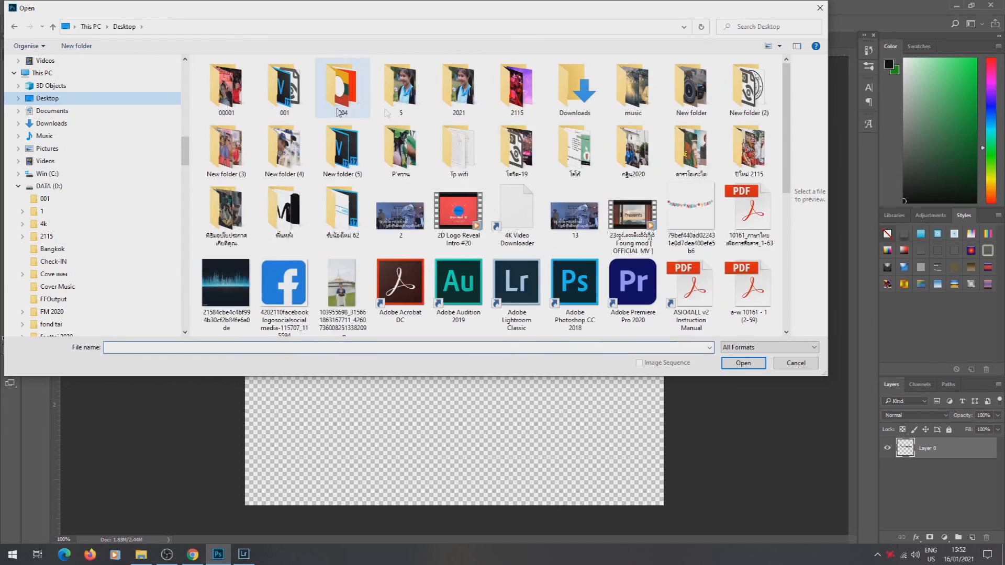
pyautogui.click(460, 97)
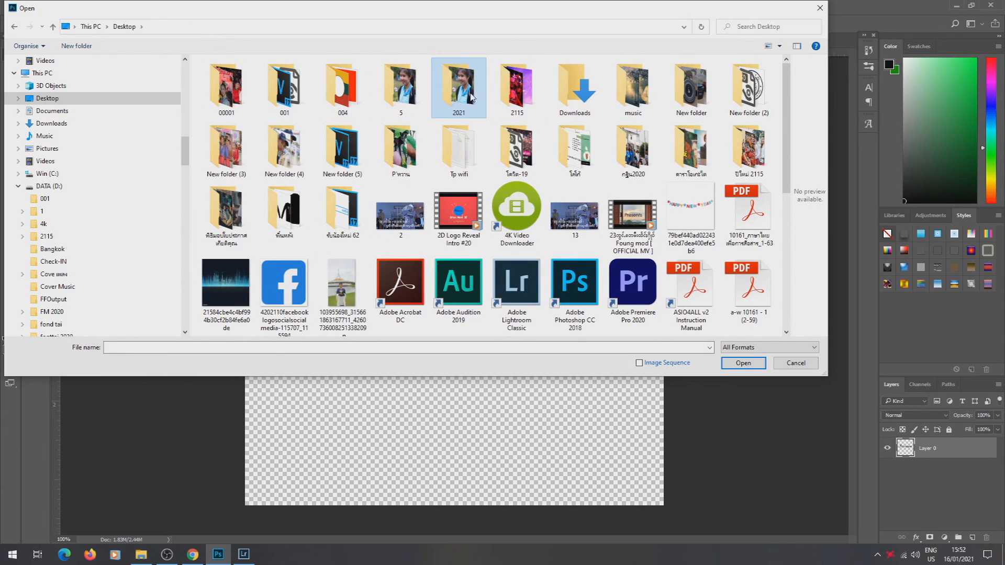
pyautogui.doubleClick(417, 97)
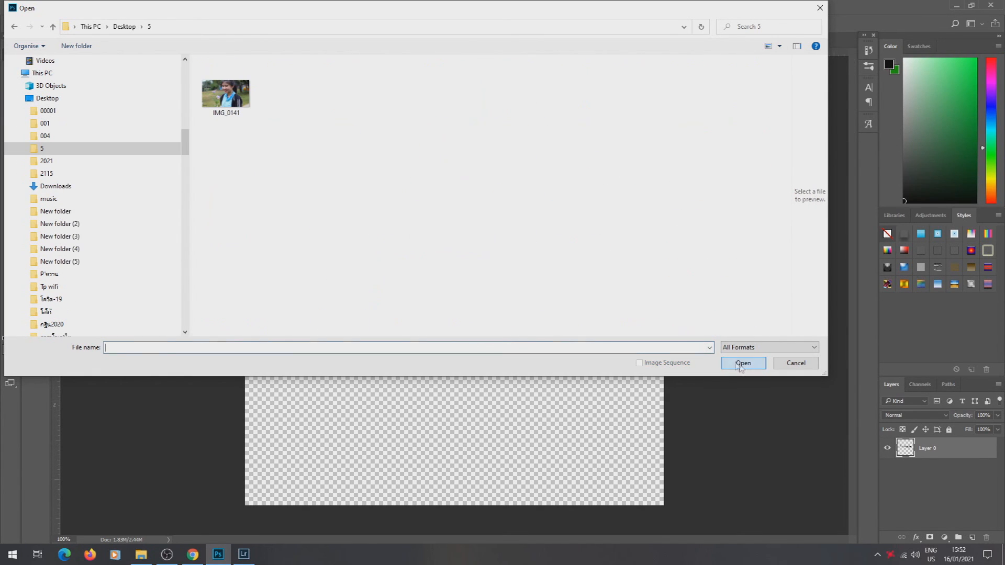
pyautogui.click(233, 104)
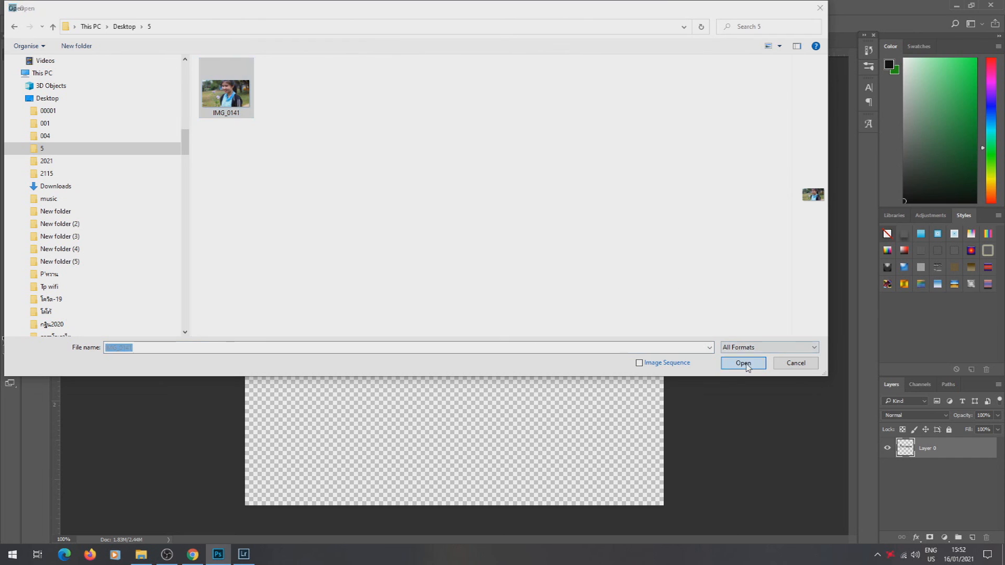
pyautogui.click(745, 364)
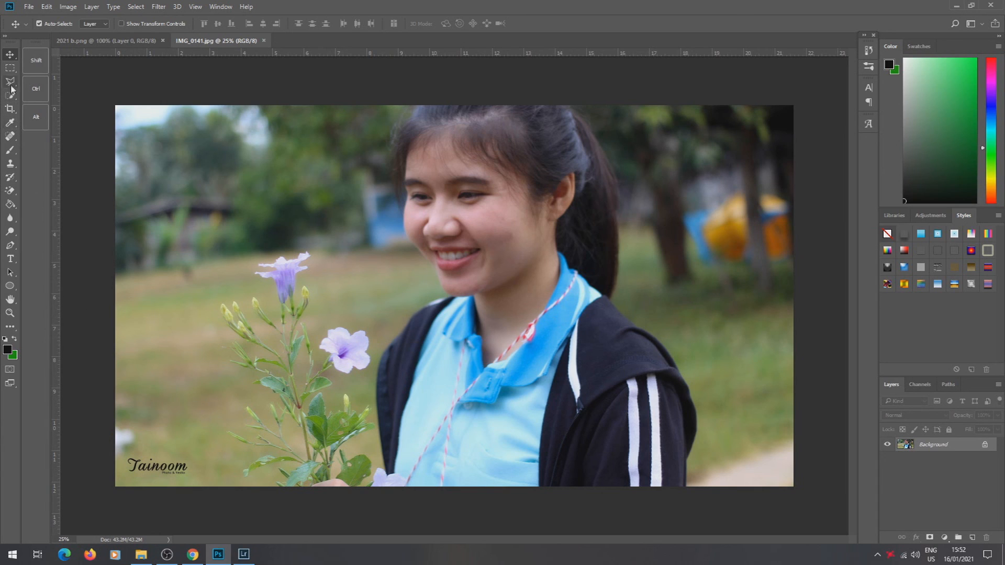
# - Remove the Tainoom watermark from the photo with a rectangular selection and Content-Aware fill, deselect, and unlock the Background layer
pyautogui.click(11, 68)
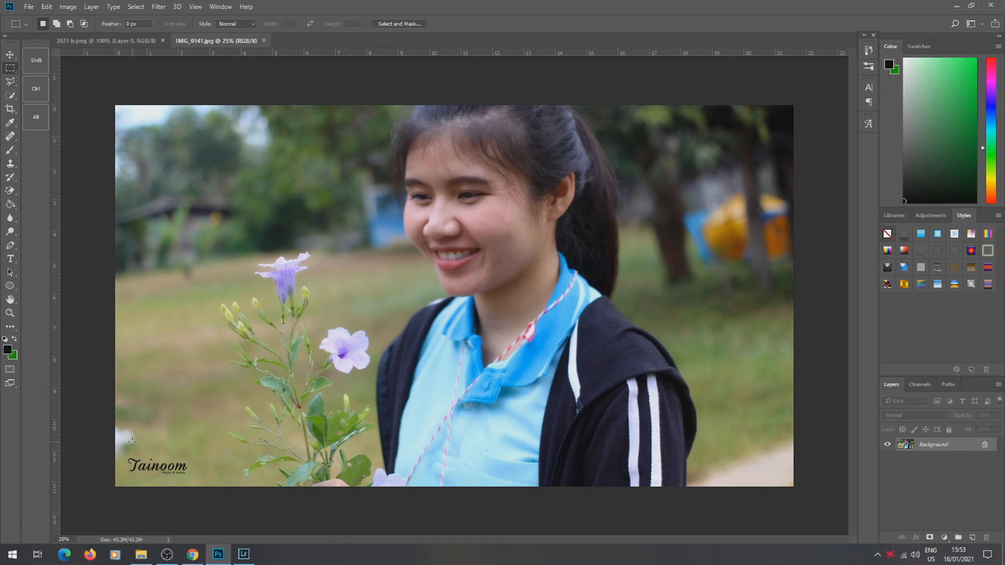
pyautogui.moveTo(125, 447); pyautogui.dragTo(192, 480)
pyautogui.hotkey('shift', 'F5')
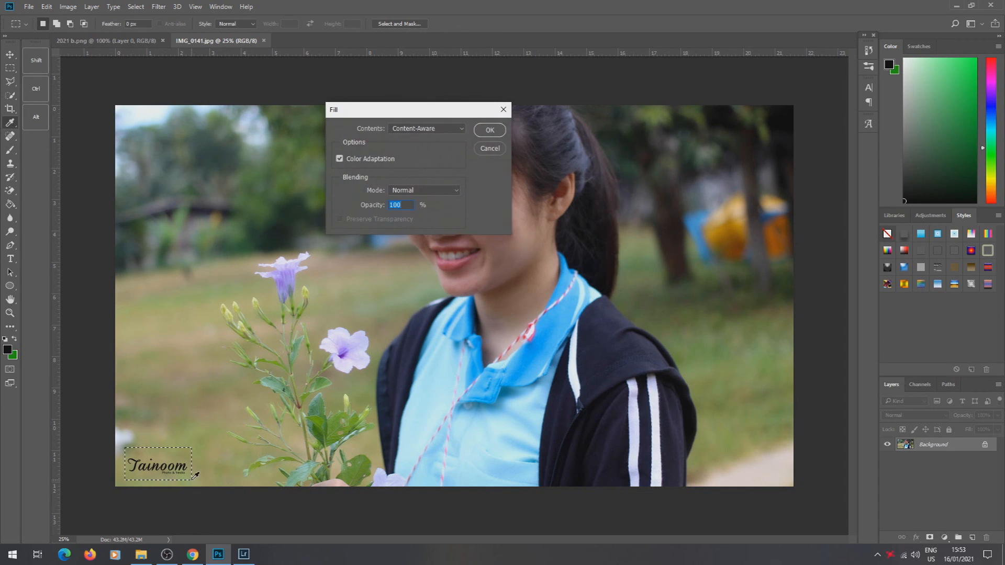
pyautogui.click(489, 131)
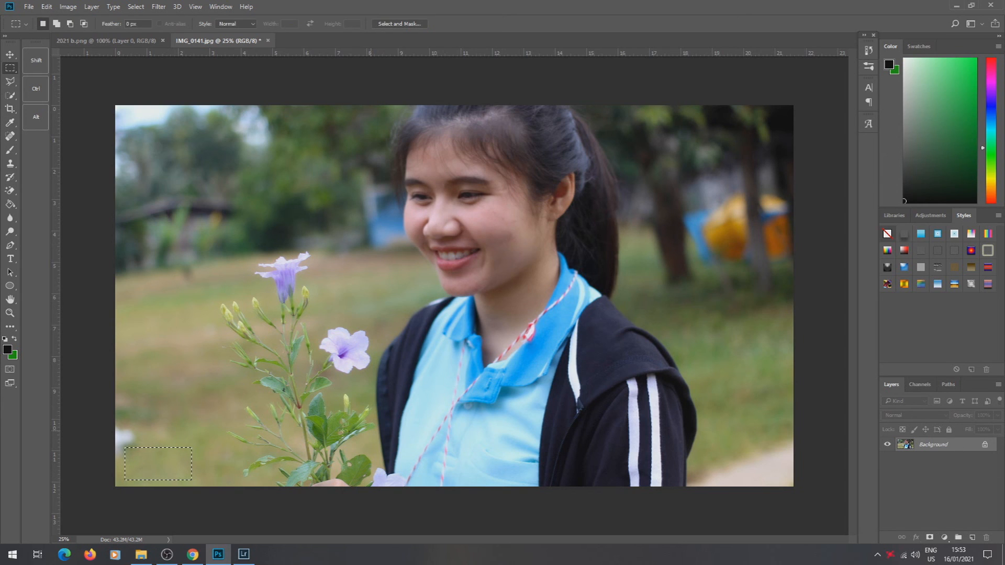
pyautogui.click(9, 55)
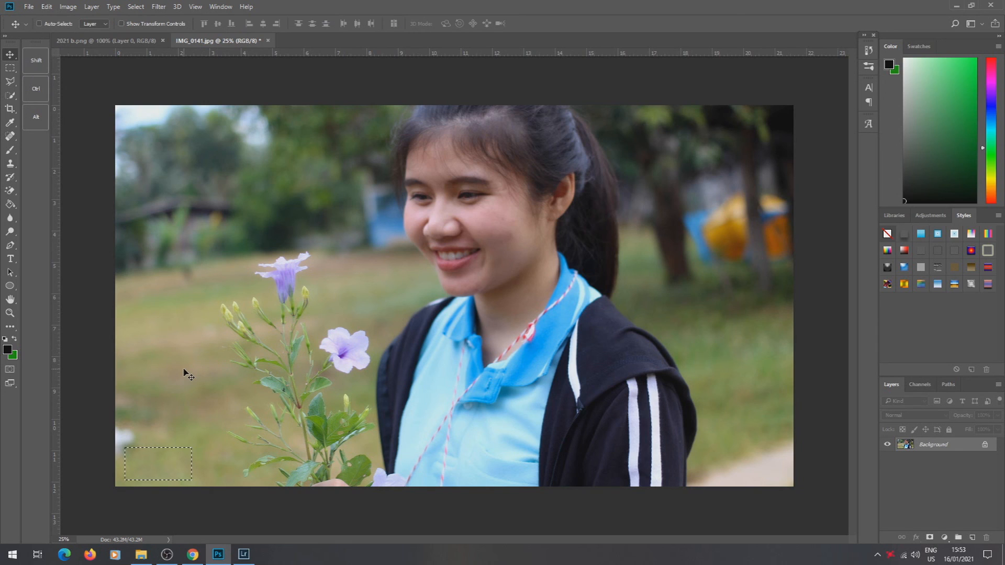
pyautogui.hotkey('ctrl', 'd')
pyautogui.click(985, 446)
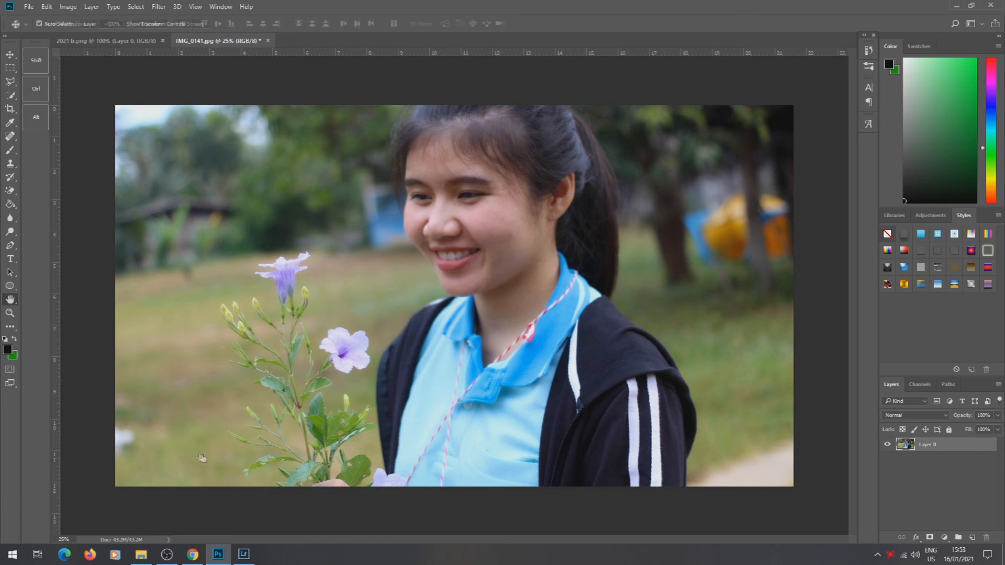
pyautogui.click(837, 111)
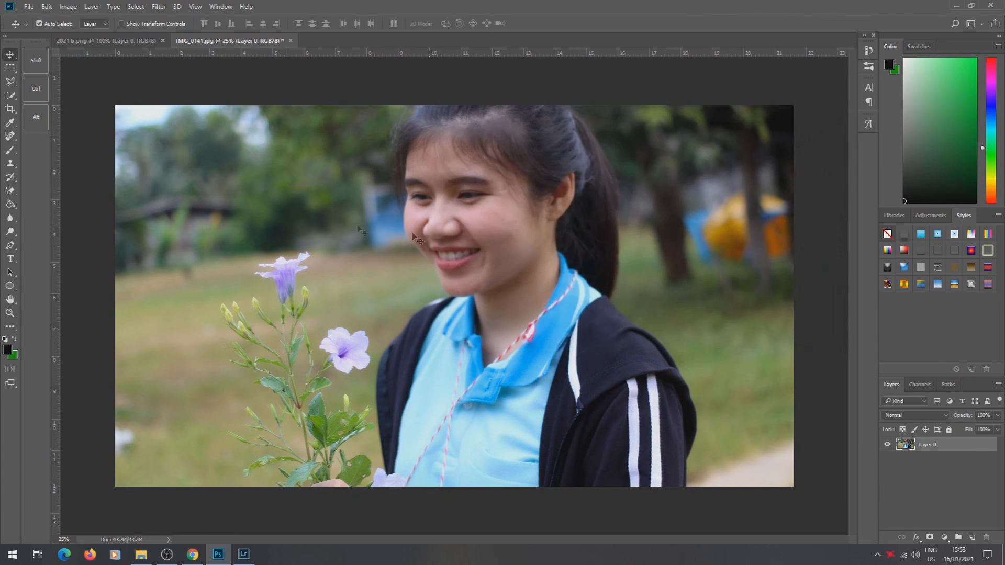
# - Copy the Tainoom logo from 2021 b.png onto the IMG_0141 photo as a new layer and close the logo file
pyautogui.click(142, 41)
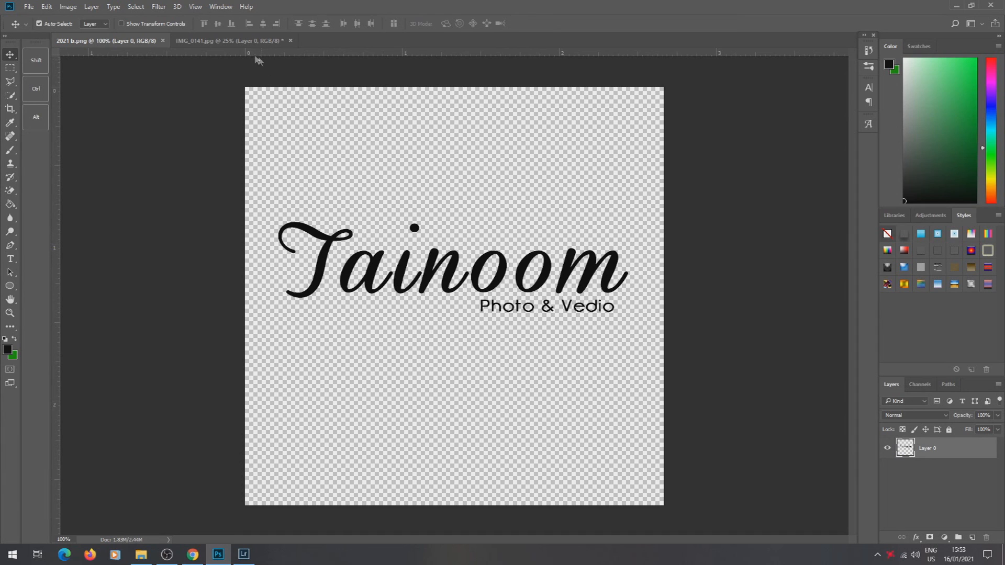
pyautogui.moveTo(152, 46); pyautogui.dragTo(439, 200)
pyautogui.moveTo(527, 393); pyautogui.dragTo(293, 249)
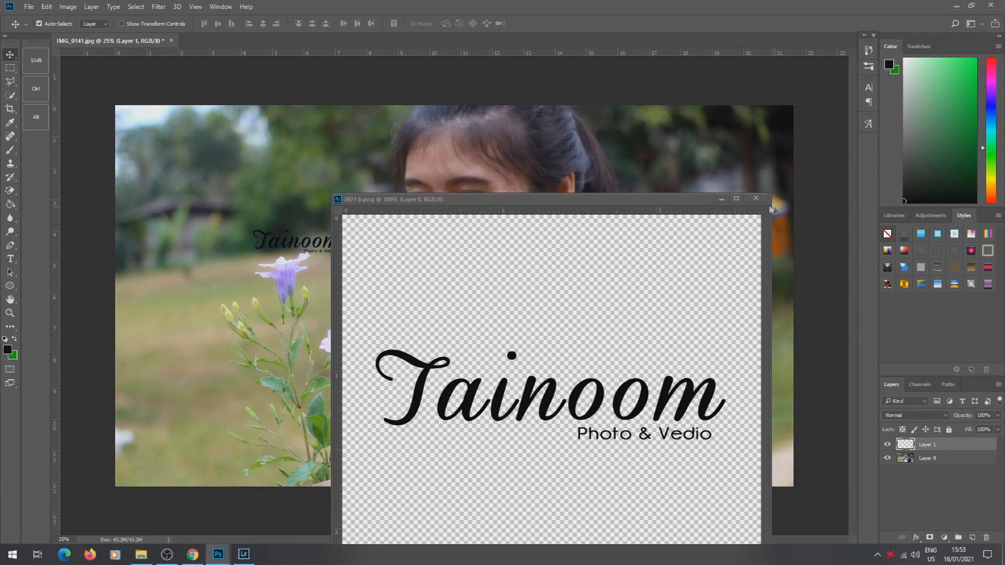
pyautogui.click(755, 198)
# - Move the Tainoom logo to the photo's lower-left corner, scale it to about 87%, and apply the transform
pyautogui.moveTo(310, 272)
pyautogui.mouseDown()
pyautogui.moveTo(292, 312)
pyautogui.moveTo(314, 254)
pyautogui.mouseUp()
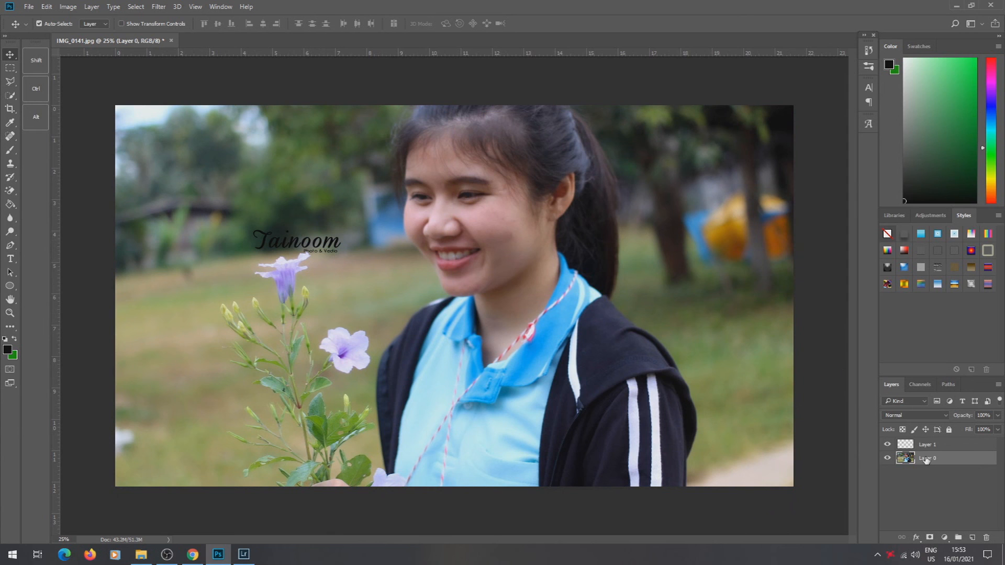
pyautogui.moveTo(333, 254); pyautogui.dragTo(297, 238)
pyautogui.click(938, 445)
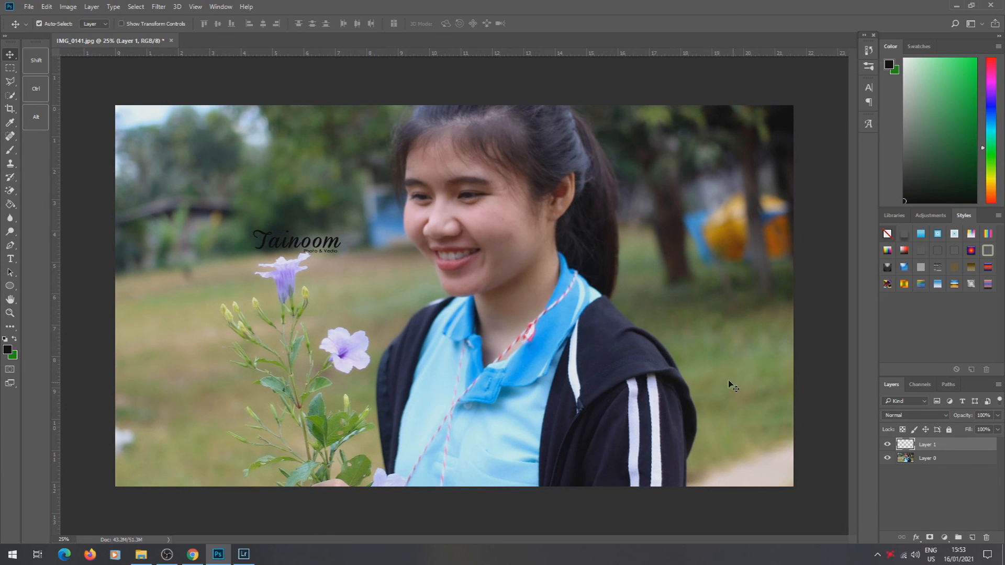
pyautogui.moveTo(304, 255); pyautogui.dragTo(168, 472)
pyautogui.hotkey('ctrl', 't')
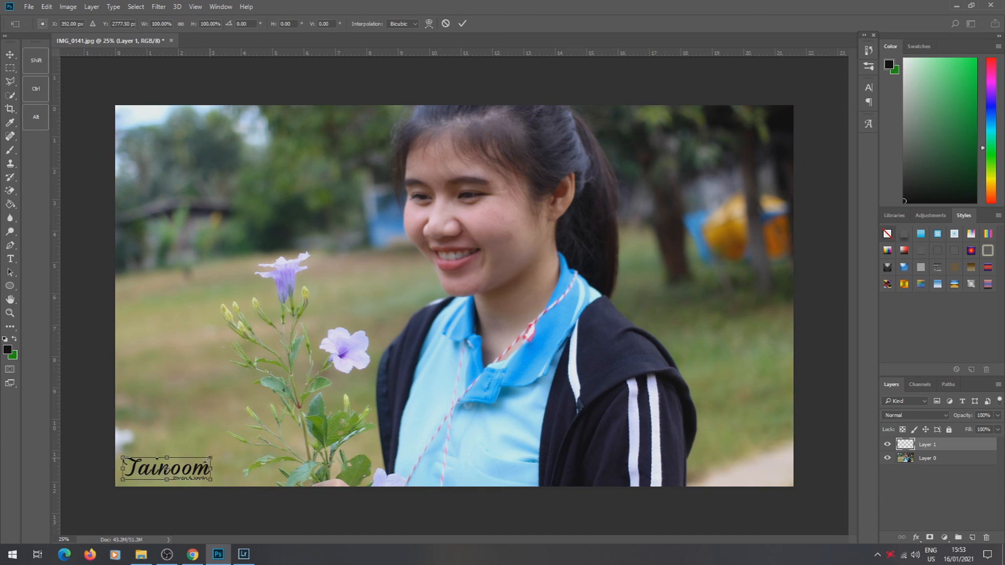
pyautogui.moveTo(208, 460); pyautogui.dragTo(204, 459)
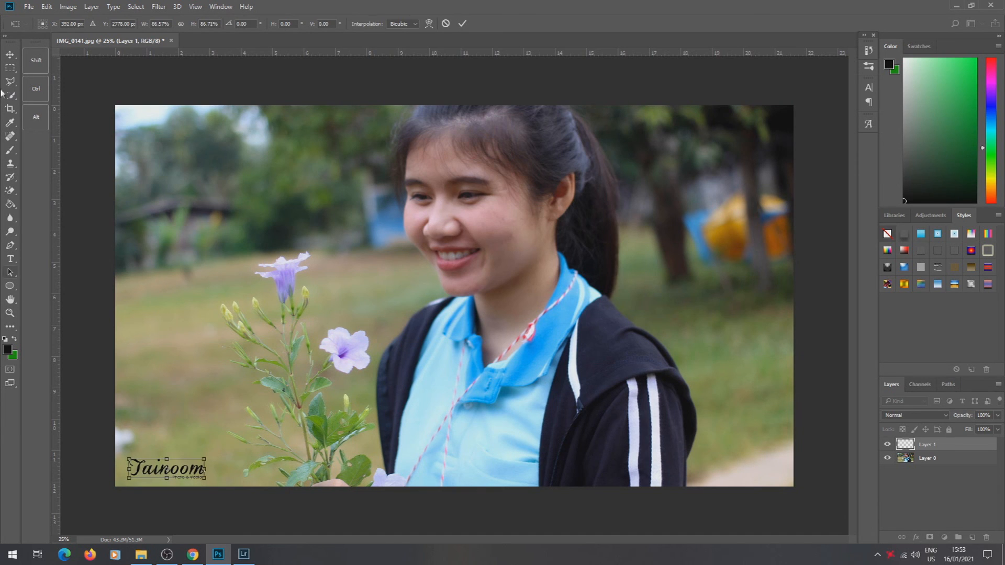
pyautogui.click(10, 54)
pyautogui.click(449, 212)
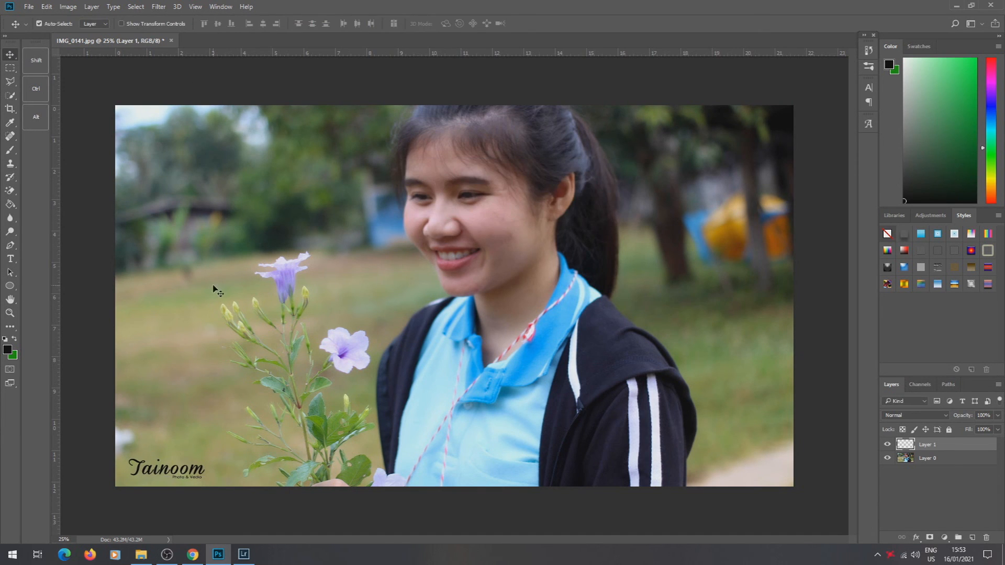
pyautogui.click(172, 471)
pyautogui.rightClick(173, 471)
pyautogui.click(197, 479)
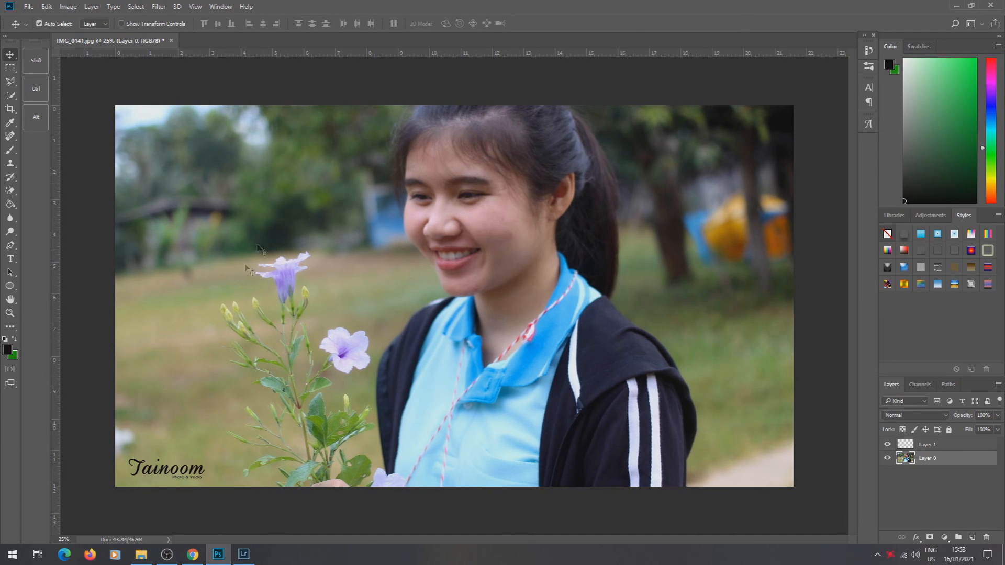
# - Save the watermarked photo as a JPEG named 2 in folder 5 on the Desktop, accepting the default JPEG options
pyautogui.click(28, 7)
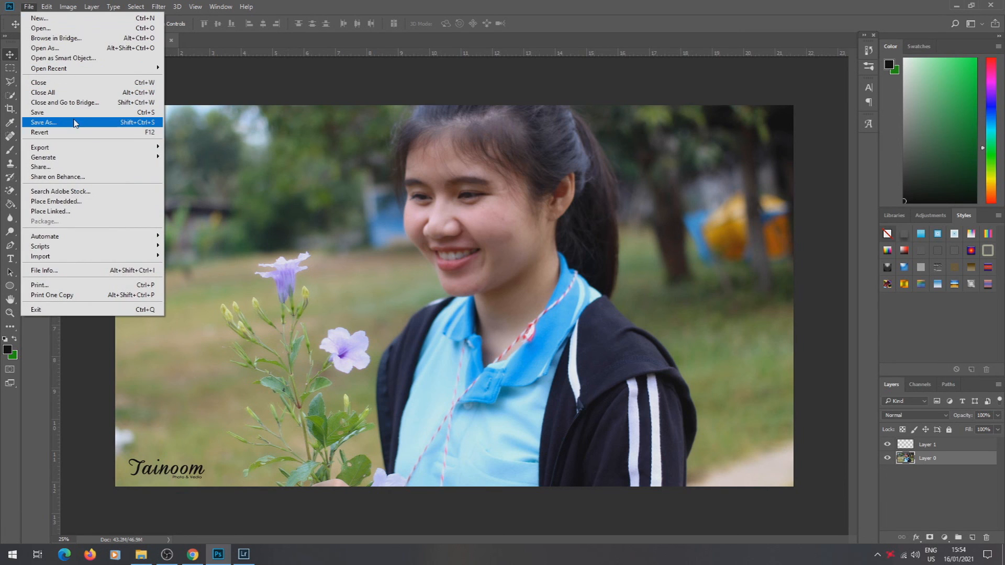
pyautogui.click(74, 122)
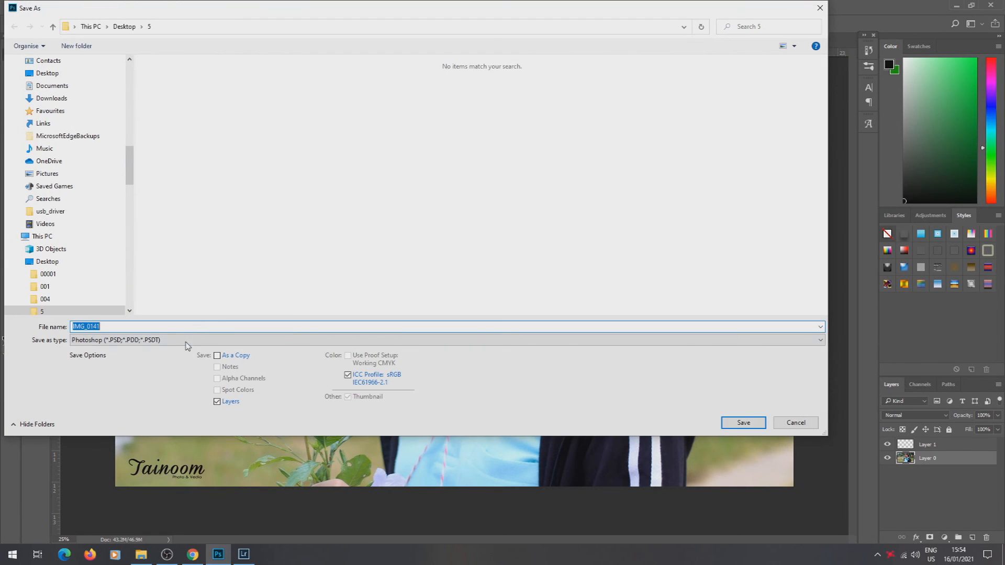
pyautogui.click(186, 340)
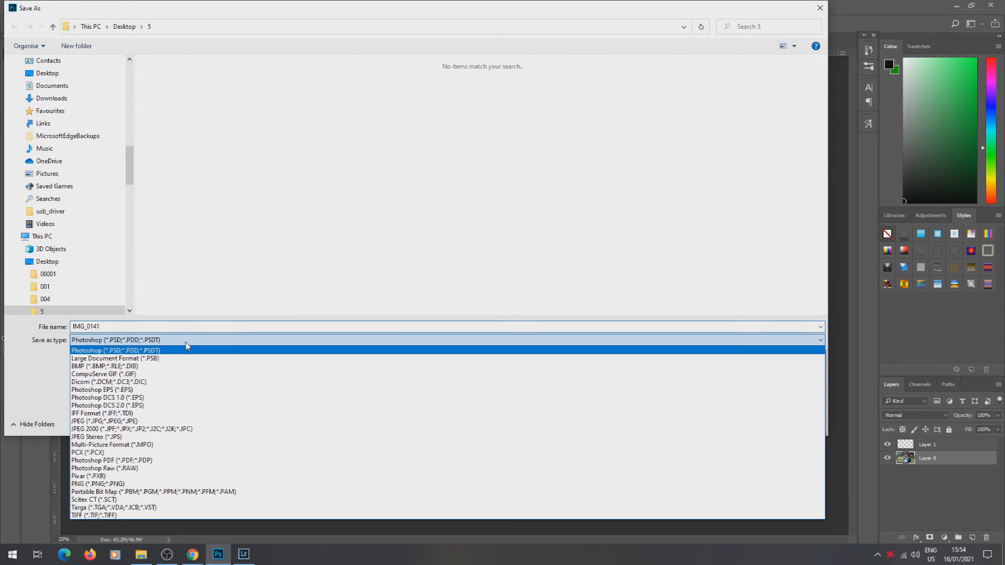
pyautogui.click(146, 423)
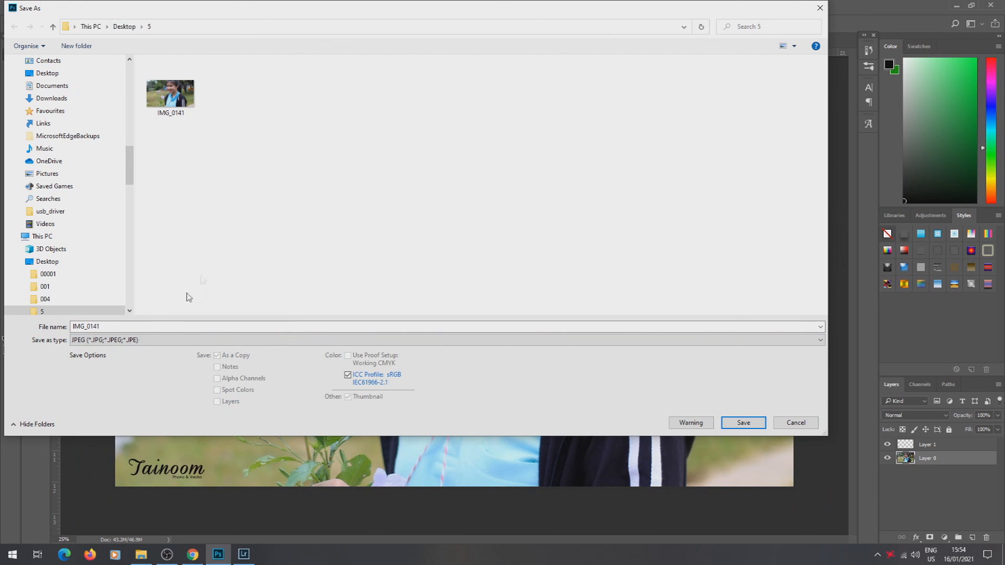
pyautogui.click(147, 326)
pyautogui.write('5')
pyautogui.press('Return')
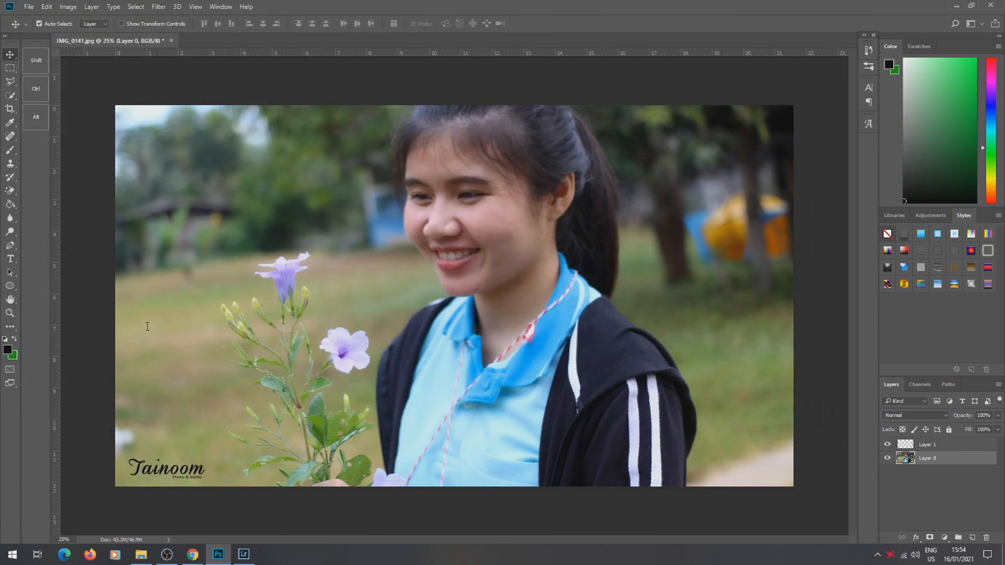
pyautogui.press('Return')
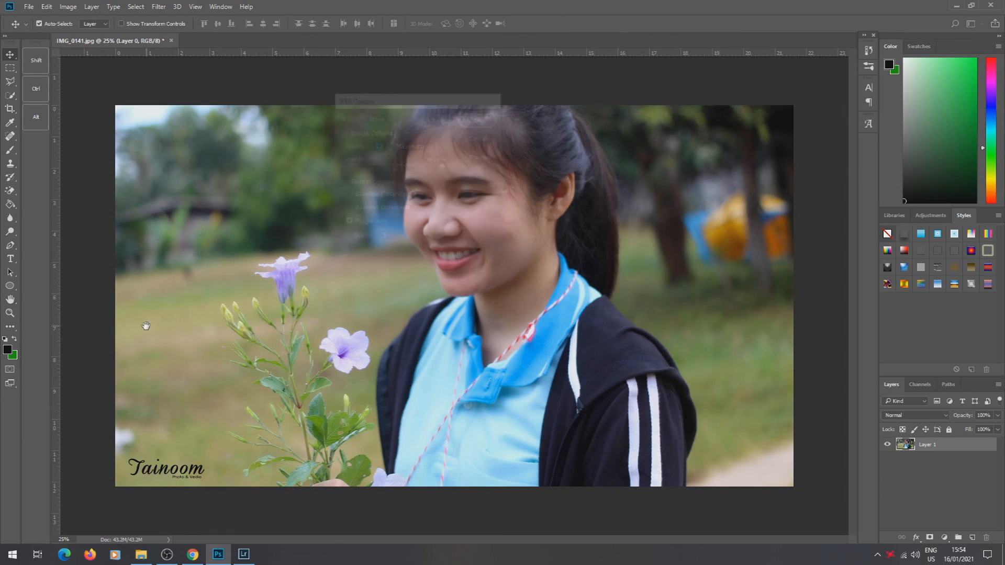
# - Switch to File Explorer and open folder 5 on the Desktop
pyautogui.click(142, 555)
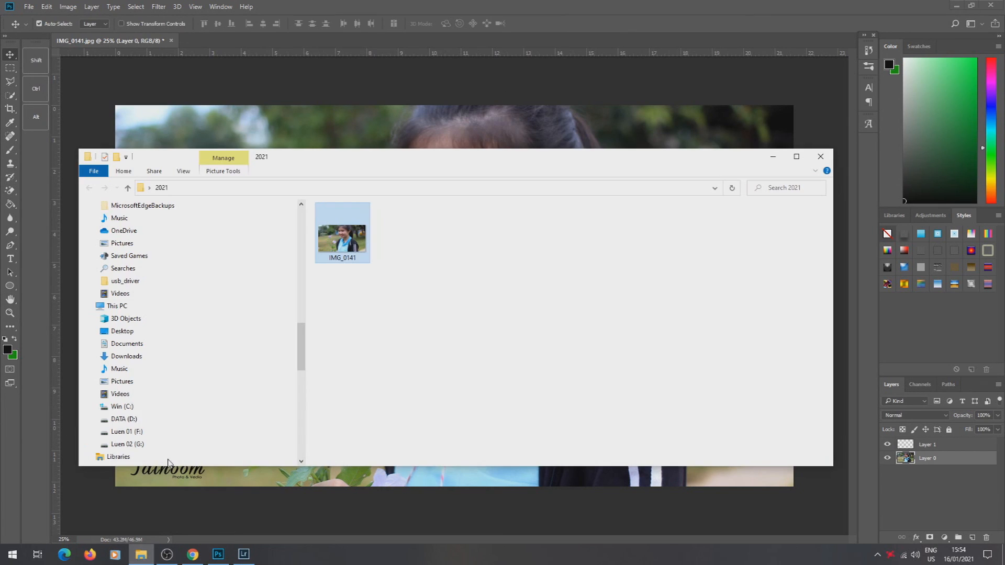
pyautogui.click(453, 276)
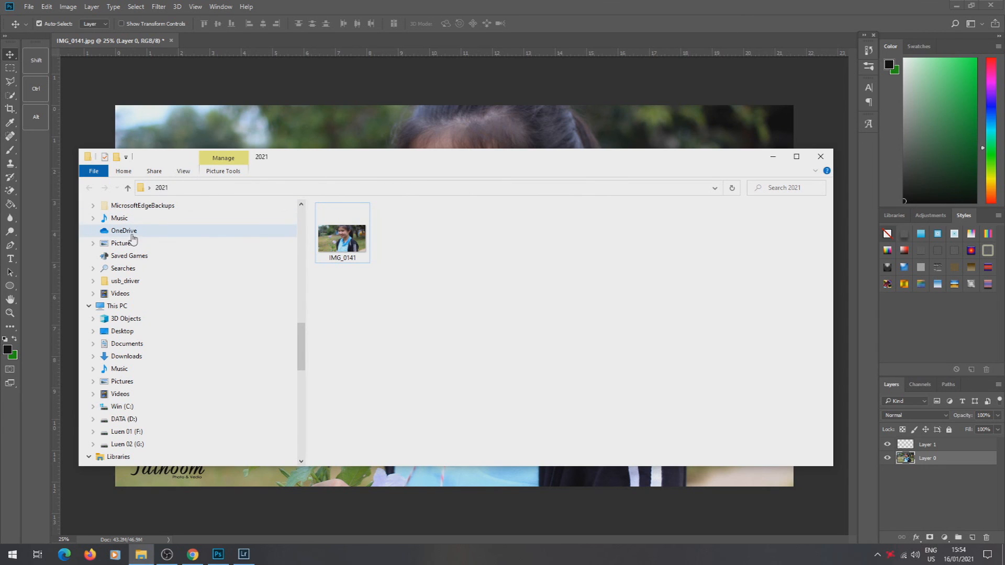
pyautogui.click(151, 317)
pyautogui.click(149, 307)
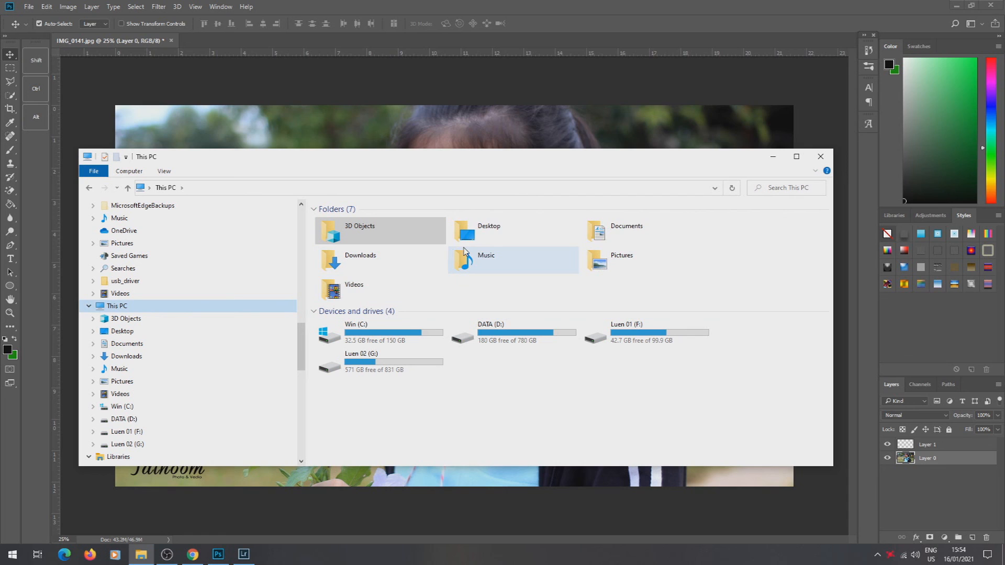
pyautogui.click(160, 332)
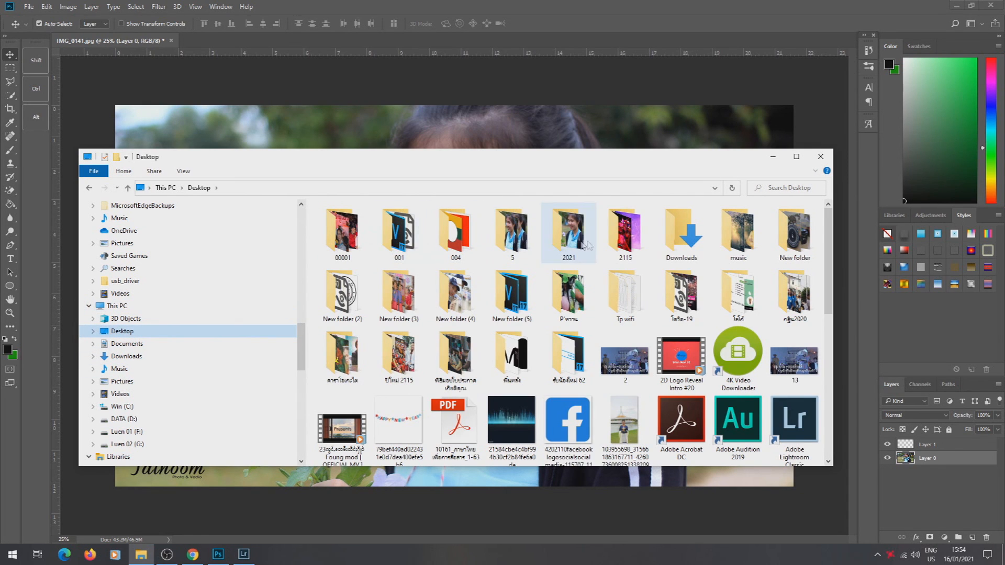
pyautogui.doubleClick(510, 236)
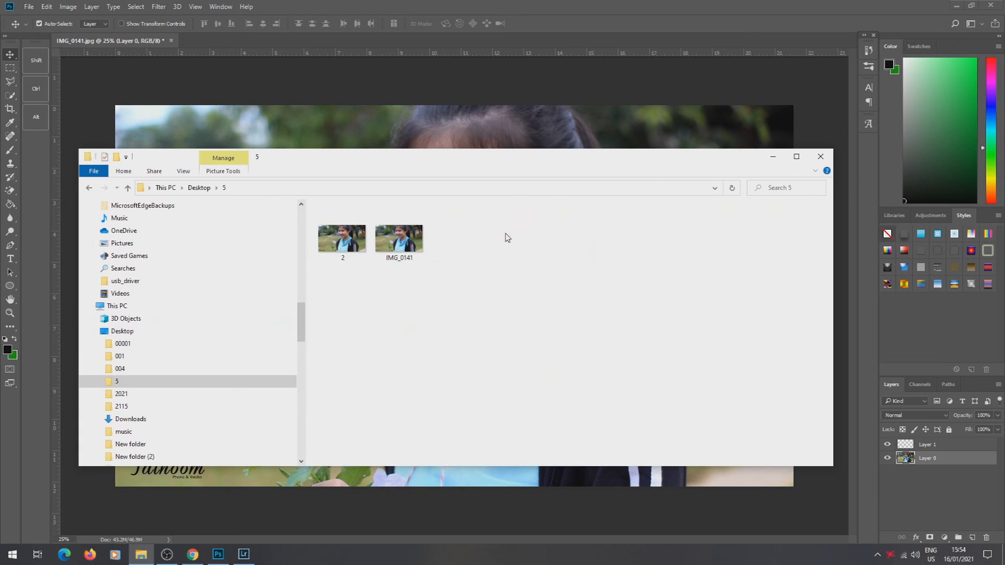
# - Compare the logo watermarks in 2.jpg and IMG_0141.jpg in the photo viewer, and close the viewer
pyautogui.doubleClick(342, 238)
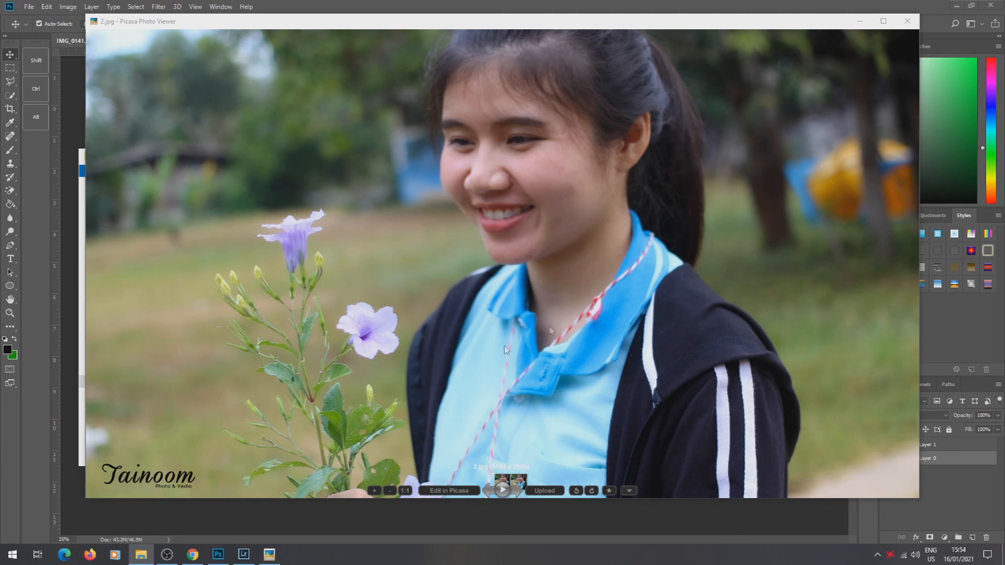
pyautogui.press('Right')
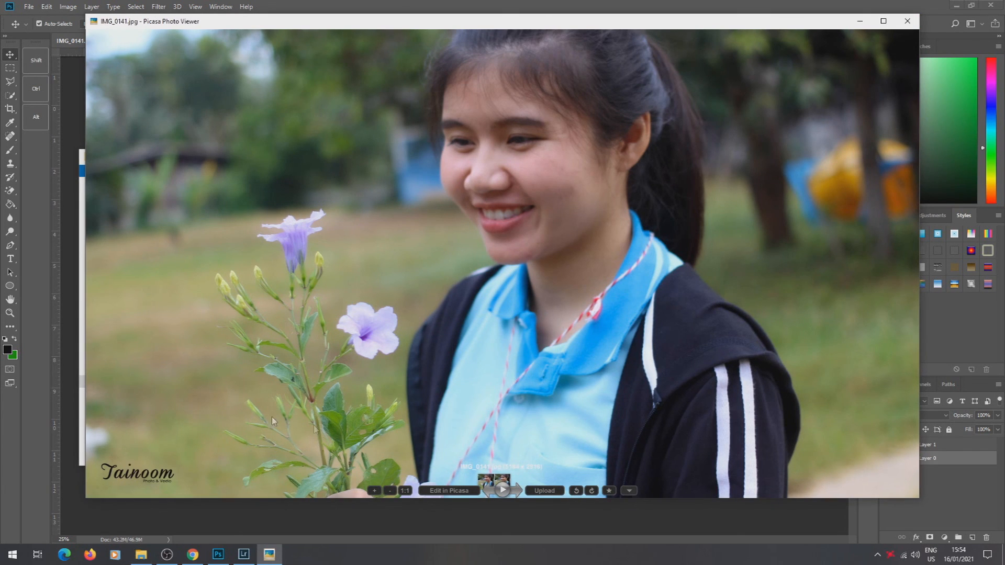
pyautogui.click(908, 22)
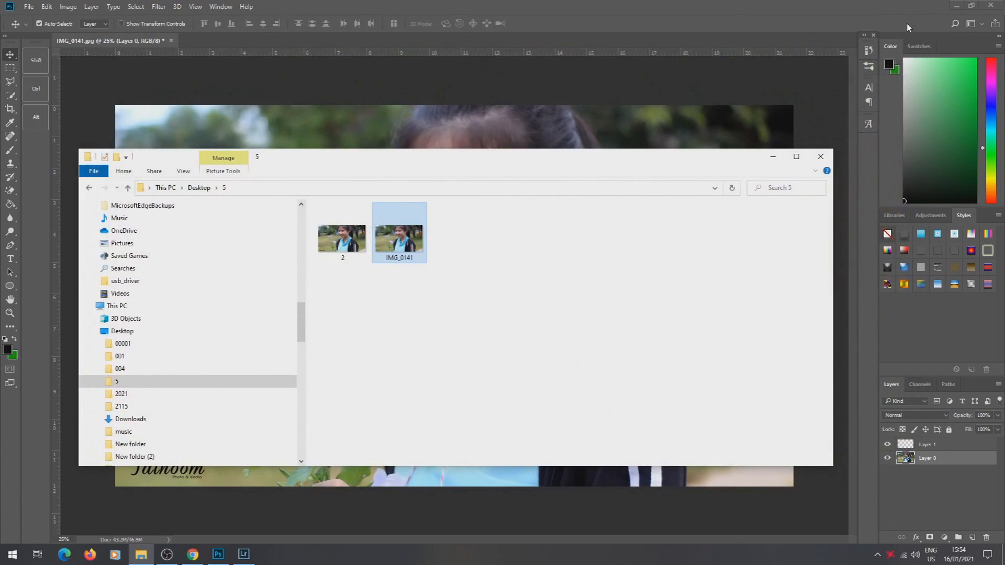